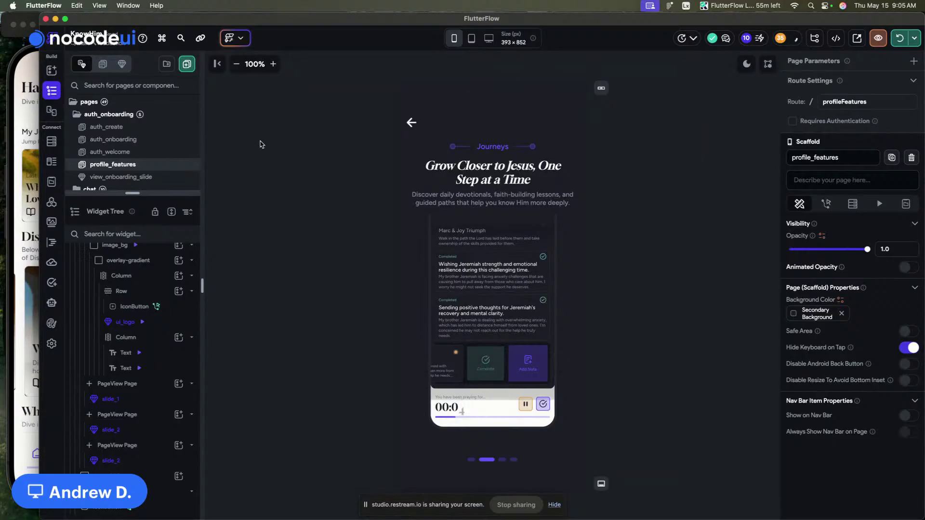
Step: Open the auth_welcome page and show slide_2 (Page 3) as the PageView's active page
left_click(273, 64)
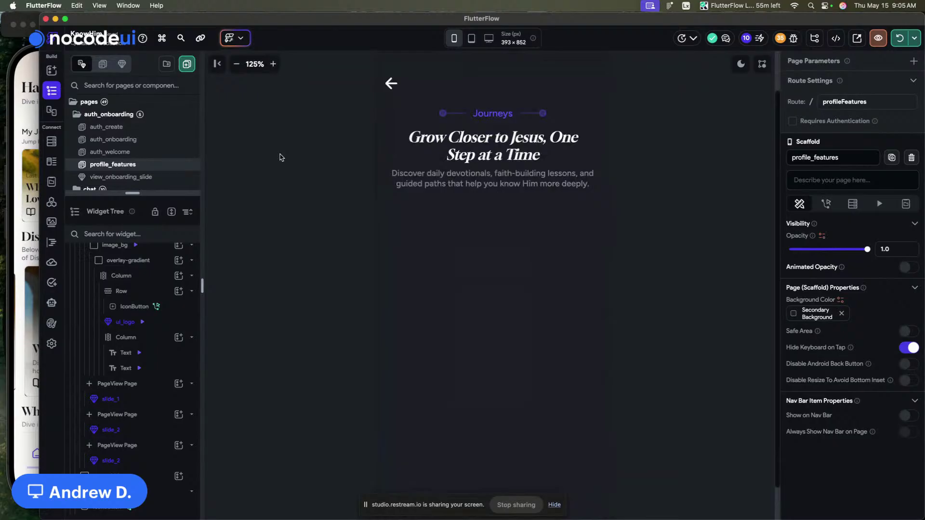
left_click(111, 152)
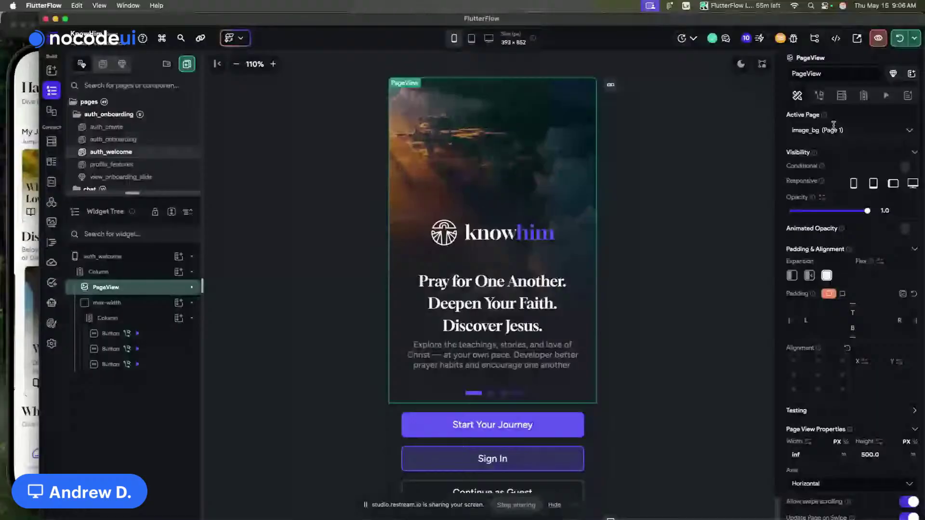
left_click(833, 126)
left_click(826, 189)
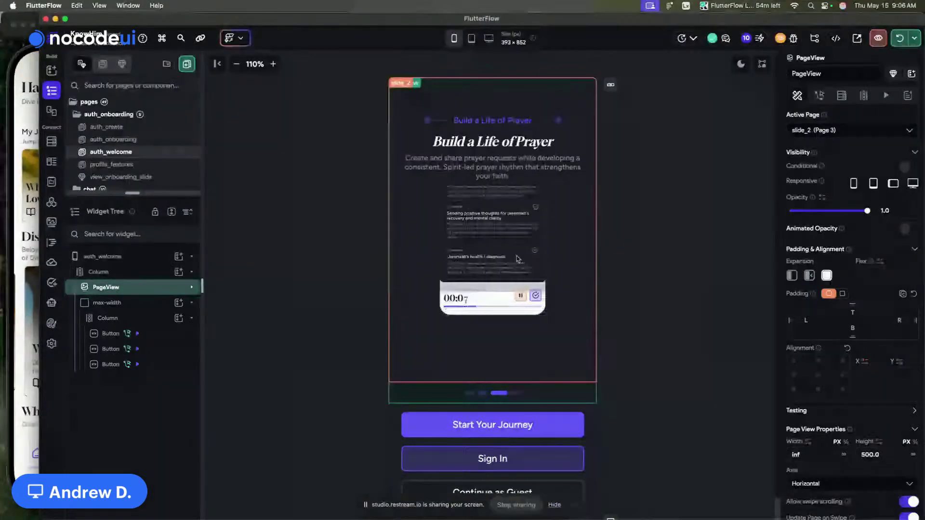
left_click(351, 258)
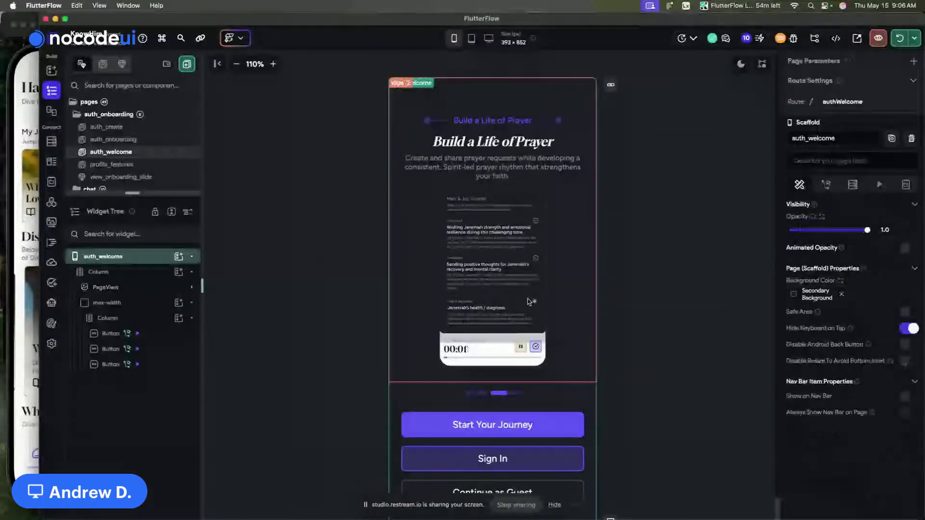
left_click(290, 220)
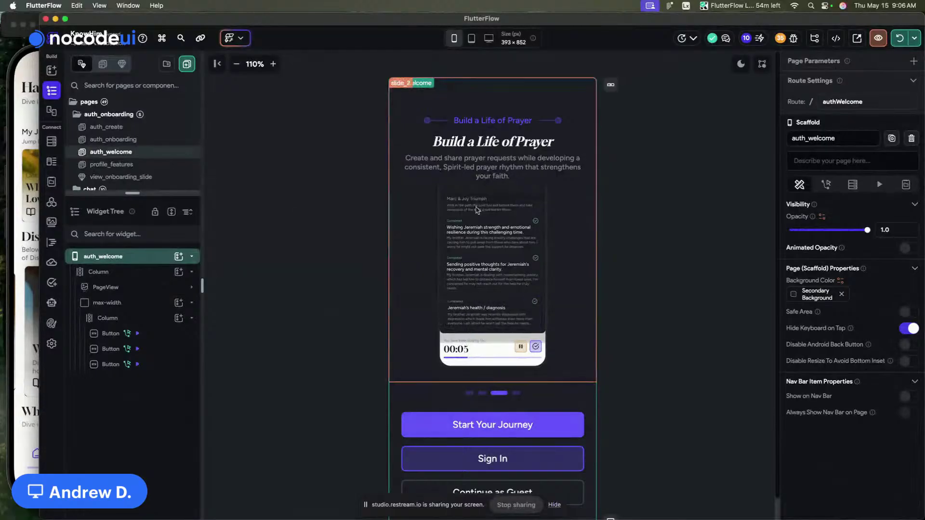
Step: Switch to the iPhone Simulator, preview the Journeys slide under Our Features, and return to the profile page
key("super+Tab")
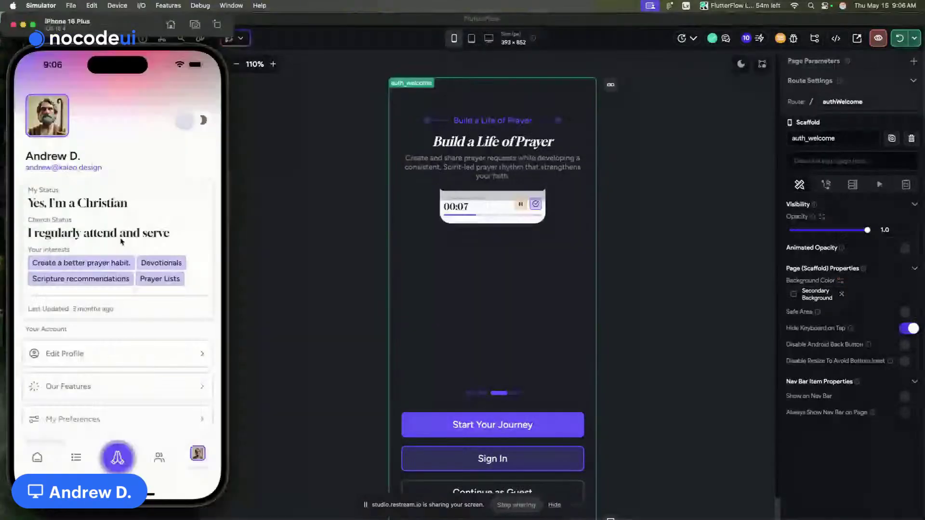
left_click(70, 394)
left_click_drag(138, 220, 112, 242)
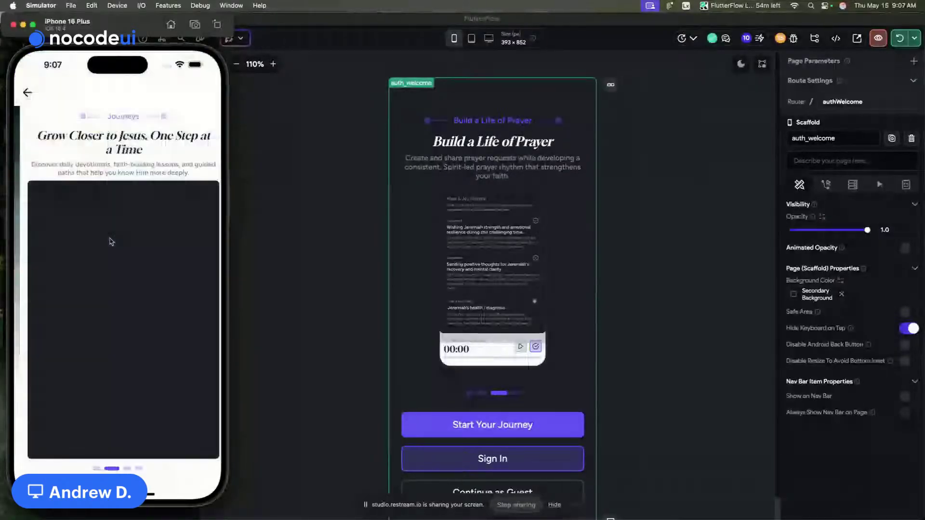
left_click(27, 93)
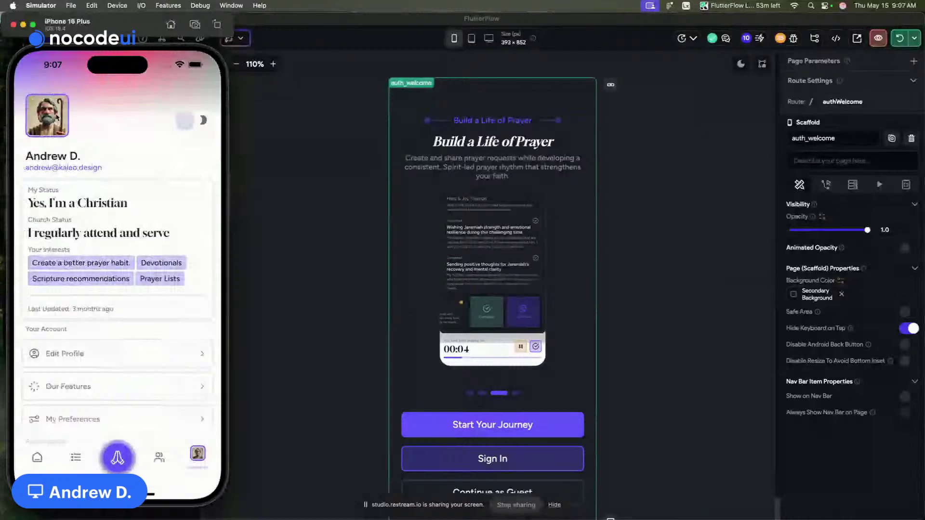
left_click(316, 127)
Step: Switch to the knowhim_v2 (Modern) file in Figma, make it full screen, and bring the three onboarding frames into view
key("super+Tab")
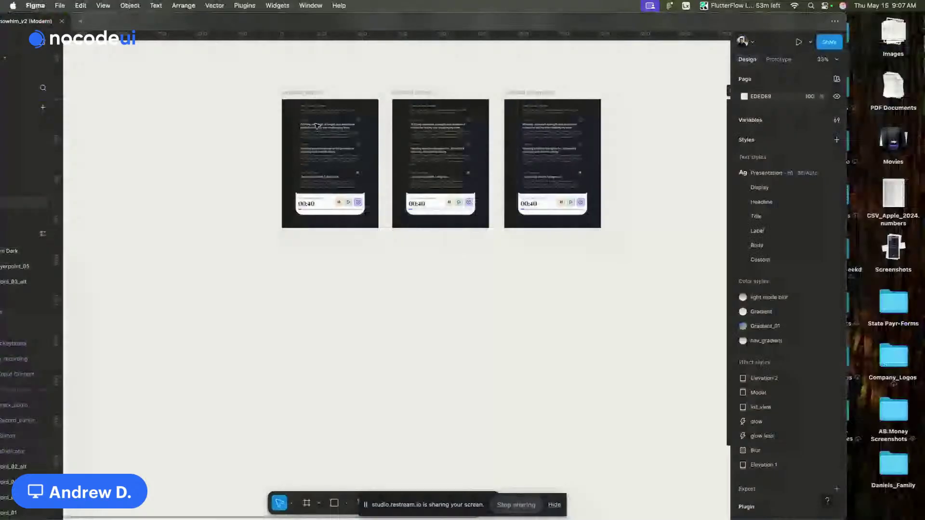
scroll(316, 126, "up", 3)
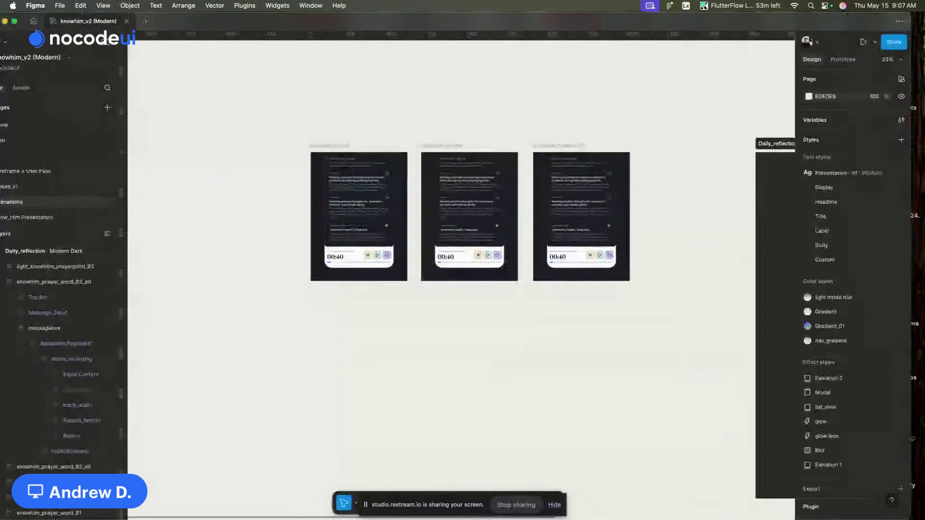
left_click(13, 20)
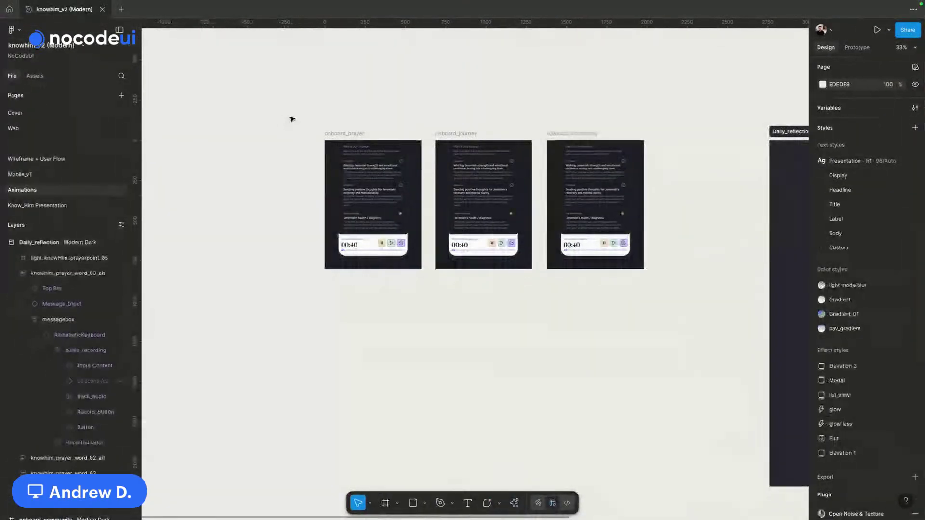
scroll(404, 101, "right", 3)
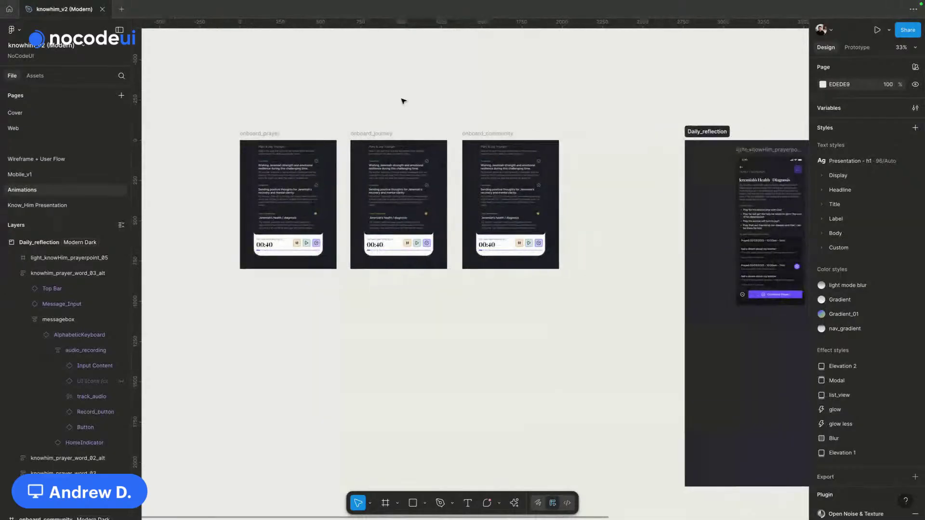
scroll(403, 101, "up", 3)
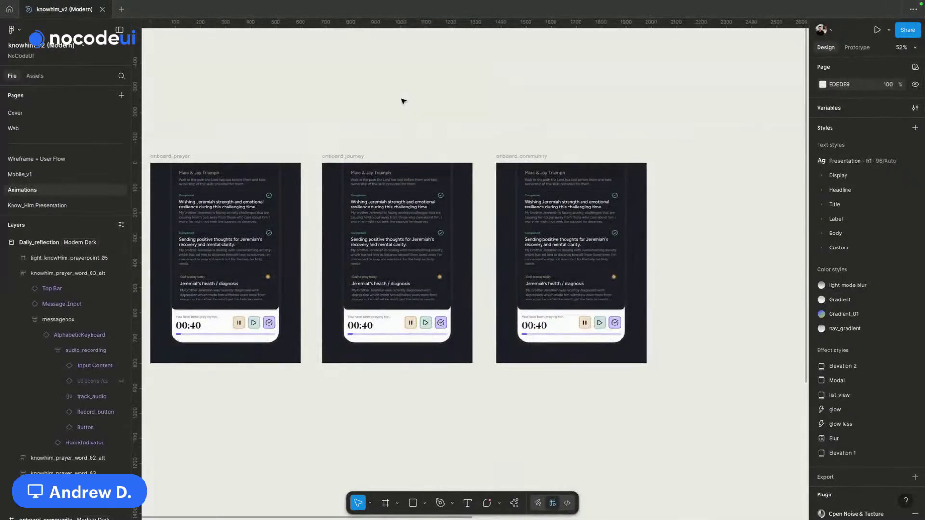
Step: Move the knowhim_prayer_word_02_alt and knowhim_prayer_word_03_alt frames out of Daily_reflection onto the empty canvas below the onboarding frames
scroll(403, 260, "right", 10)
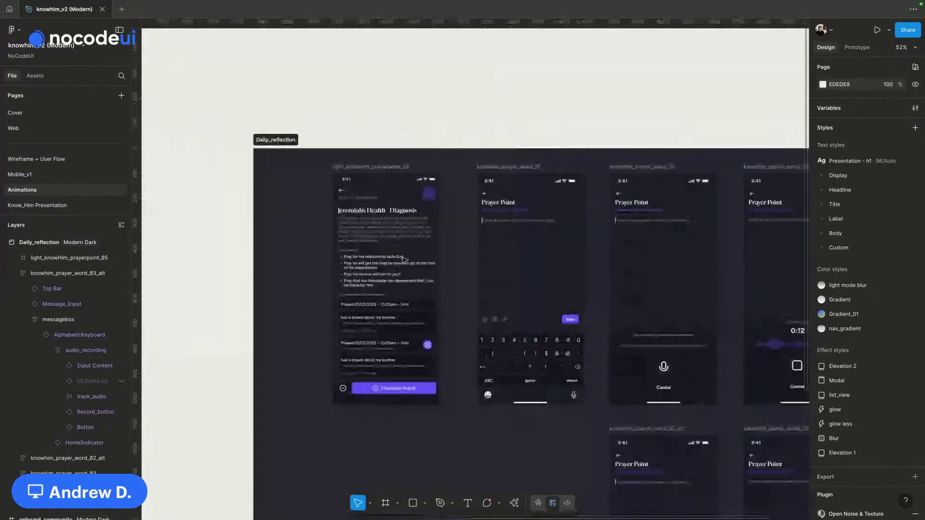
scroll(405, 261, "right", 5)
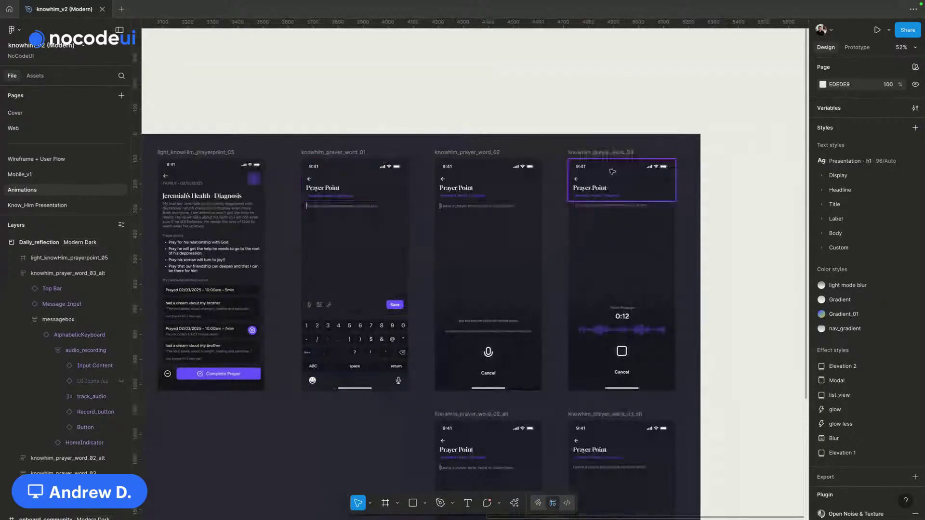
left_click(599, 152)
scroll(608, 292, "right", 1)
scroll(608, 292, "down", 1)
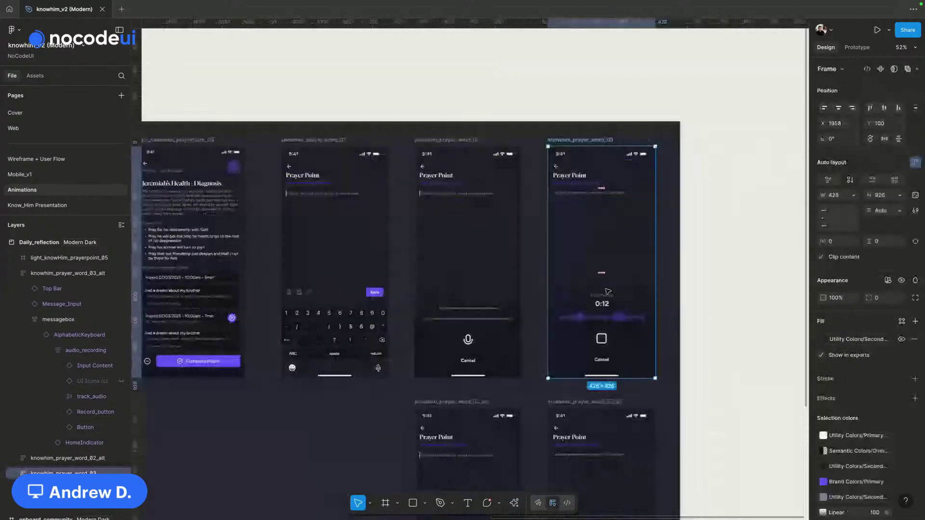
scroll(608, 292, "down", 6)
scroll(608, 292, "right", 1)
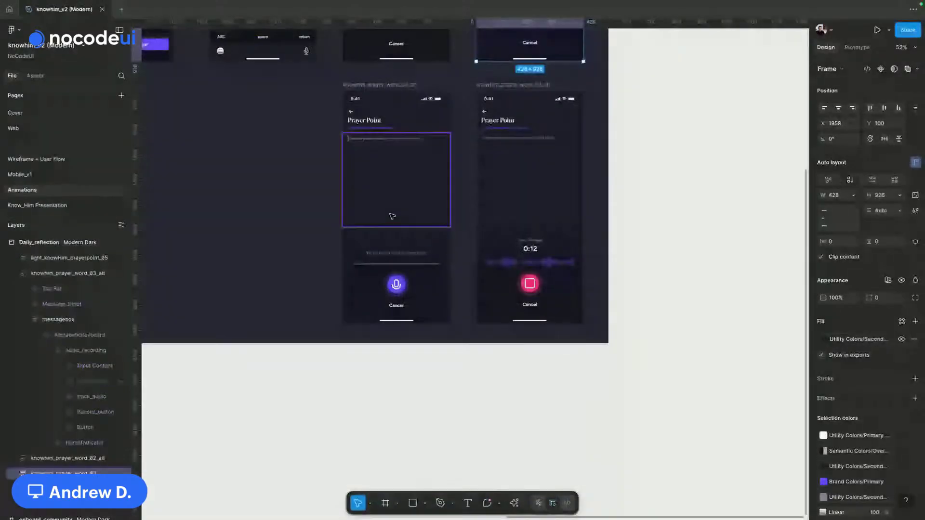
left_click(371, 85)
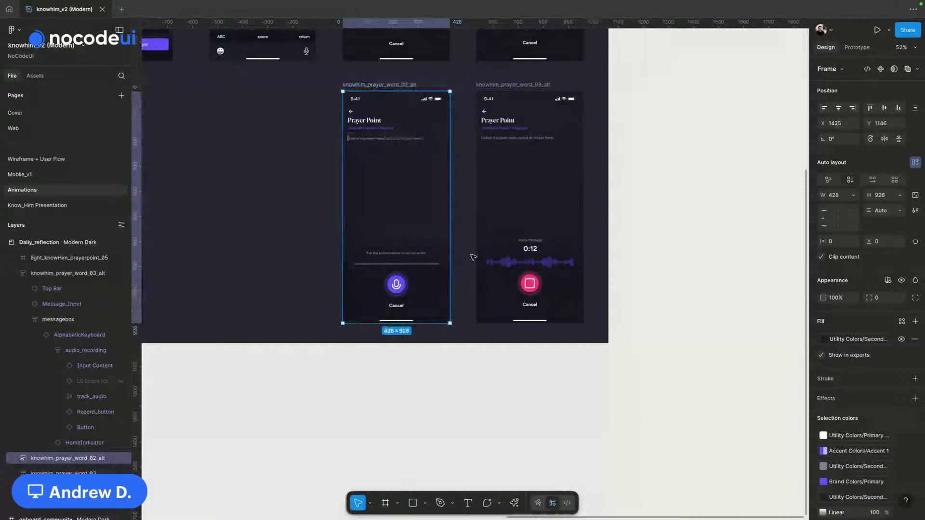
left_click(500, 85, "shift")
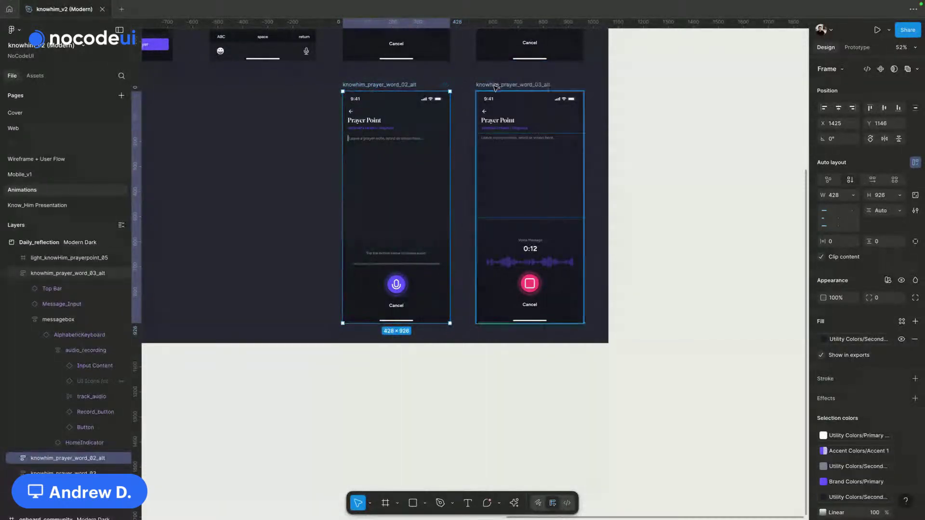
scroll(493, 87, "down", 5)
left_click_drag(443, 83, 432, 227)
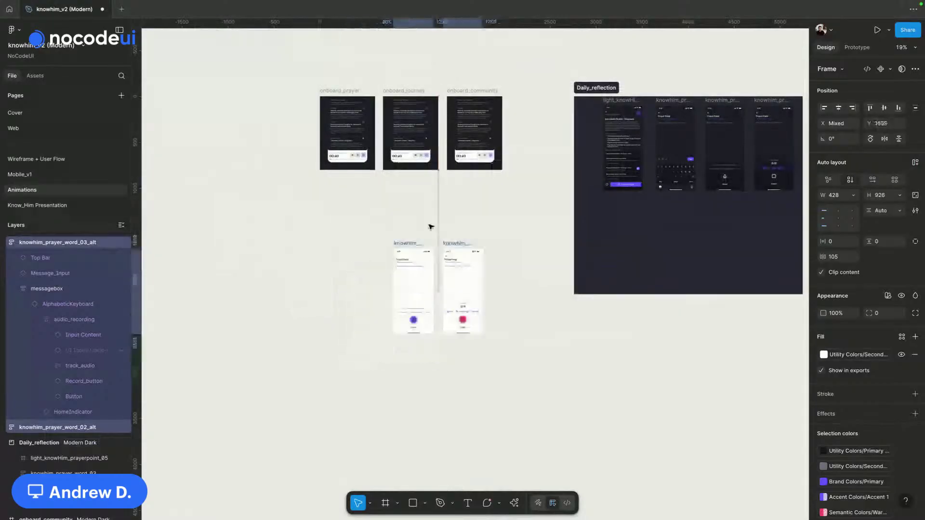
Step: Duplicate onboard_prayer beside the original, bring knowhim_prayer_word_02_alt below the copy, and delete the phone screen inside the copy
left_click(347, 92)
left_click_drag(348, 93, 281, 93, "alt")
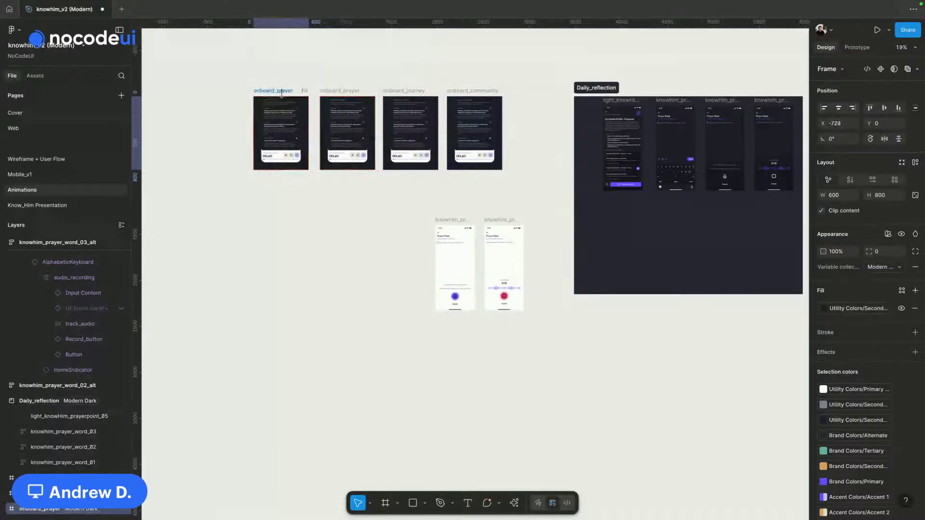
scroll(282, 93, "up", 3, "ctrl")
left_click(607, 305, "shift")
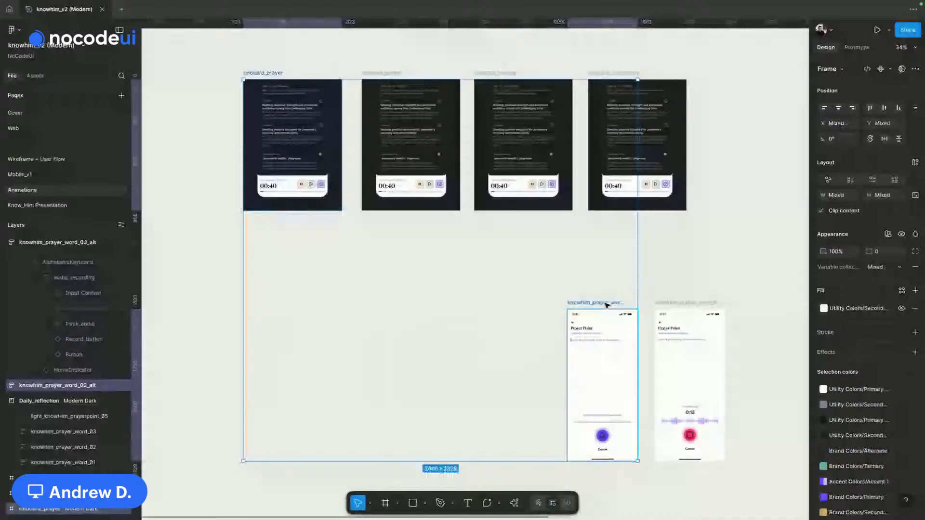
left_click_drag(607, 305, 321, 267)
left_click(316, 123)
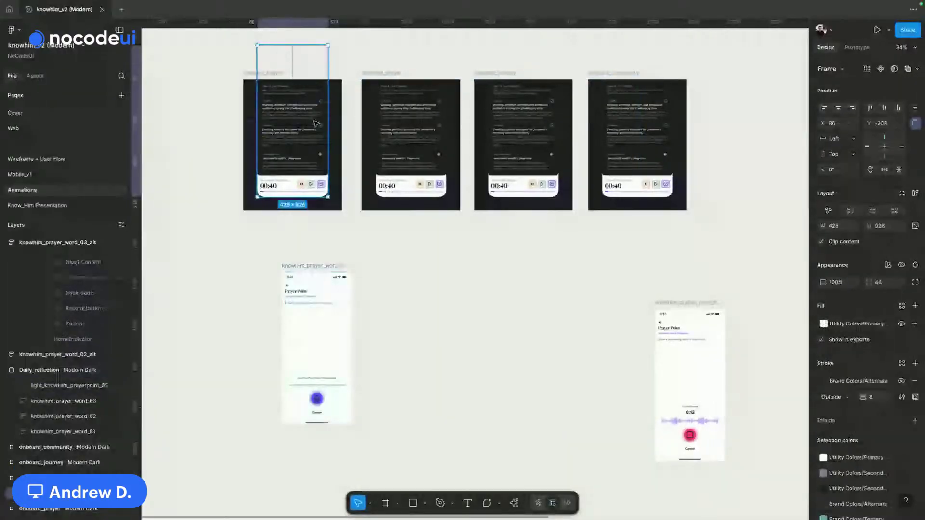
key("Delete")
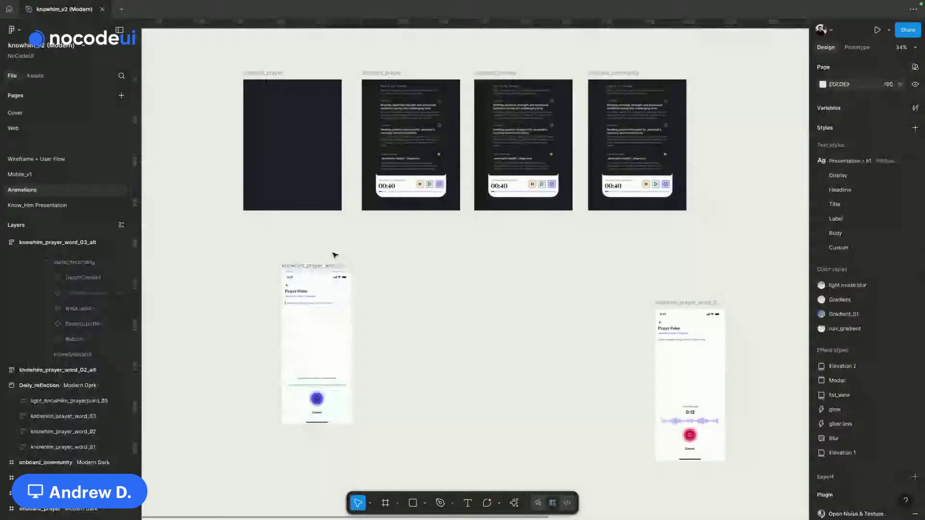
Step: Place knowhim_prayer_word_02_alt inside the emptied onboard_prayer copy at about X 86, Y -231
left_click_drag(289, 327, 265, 89)
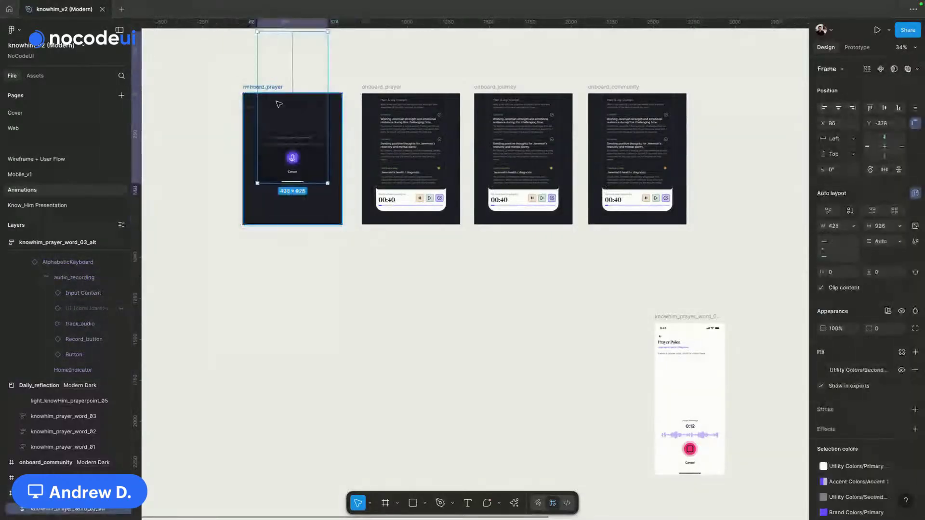
left_click_drag(321, 155, 321, 179)
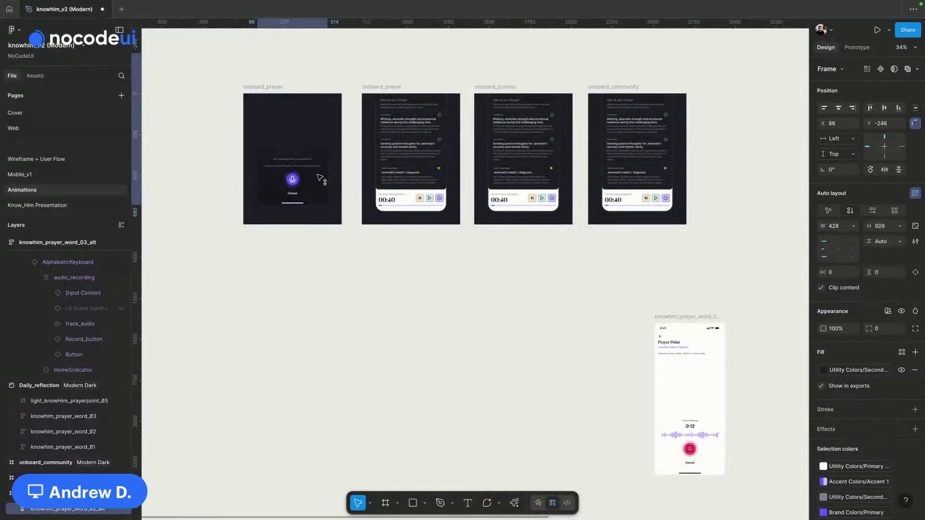
left_click_drag(321, 180, 321, 183)
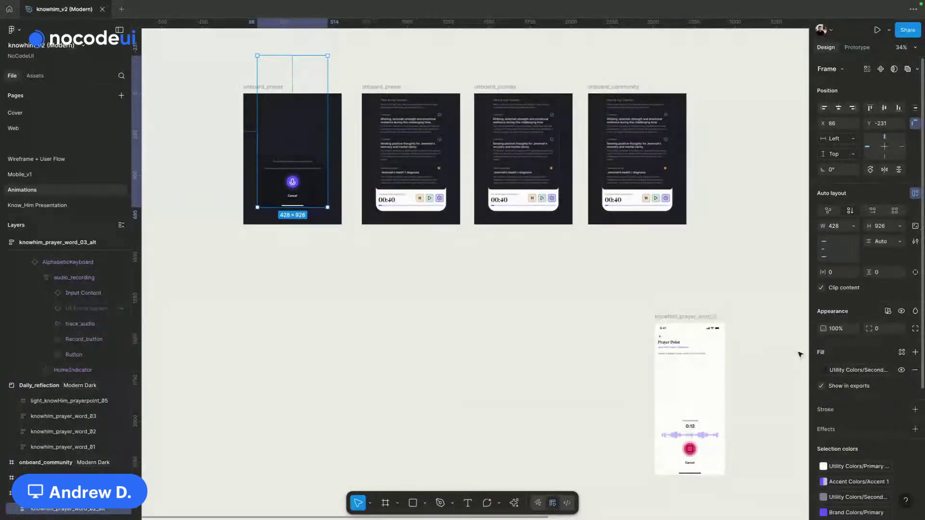
Step: Paste the voice message messagebox from knowhim_prayer_word_03_alt into knowhim_prayer_word_02_alt, below its microphone messagebox
left_click(702, 447)
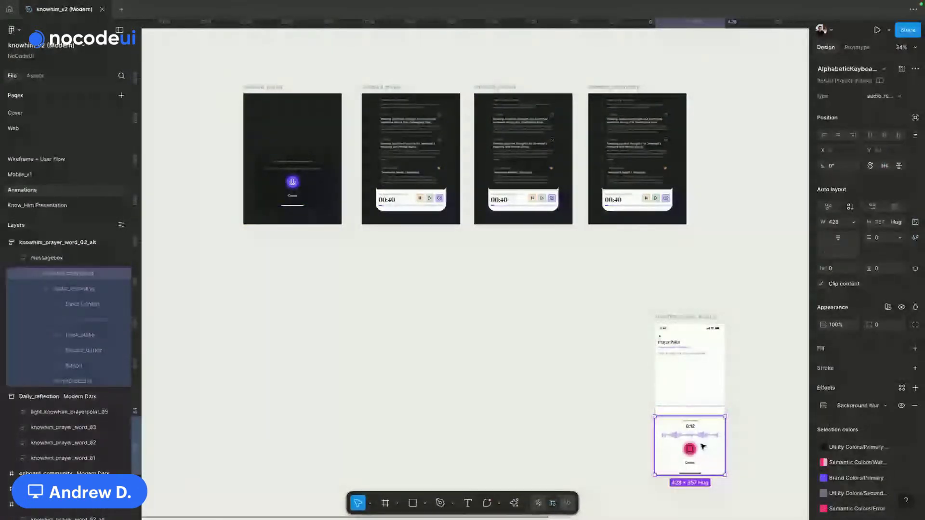
left_click(697, 410)
left_click(297, 171)
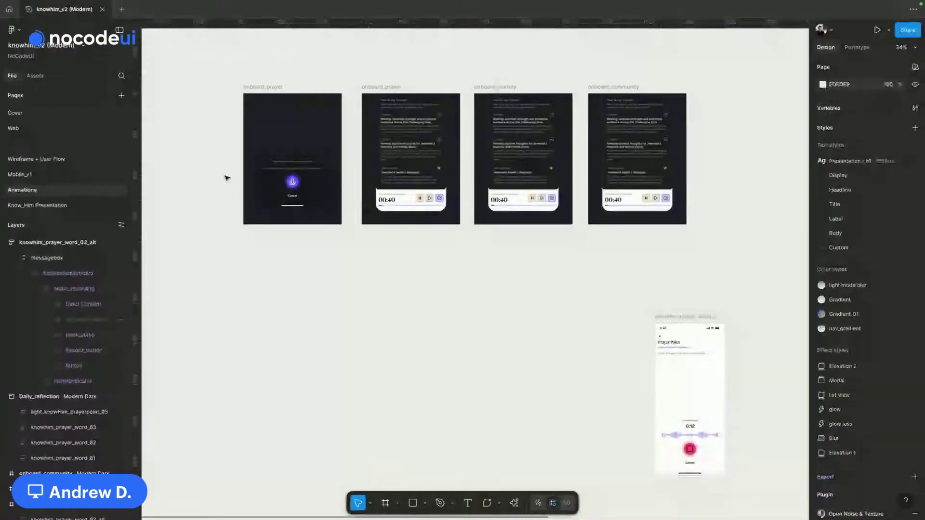
scroll(296, 171, "up", 3)
scroll(297, 172, "down", 3)
left_click(297, 169)
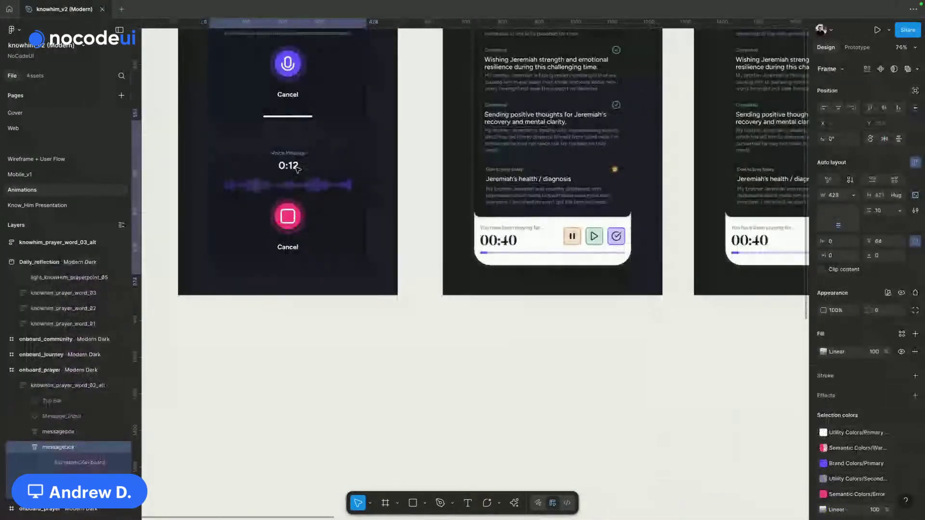
Step: Take the microphone messagebox out of the auto layout flow and overlay it on the 0:12 voice message box at Y 541
scroll(297, 169, "down", 2)
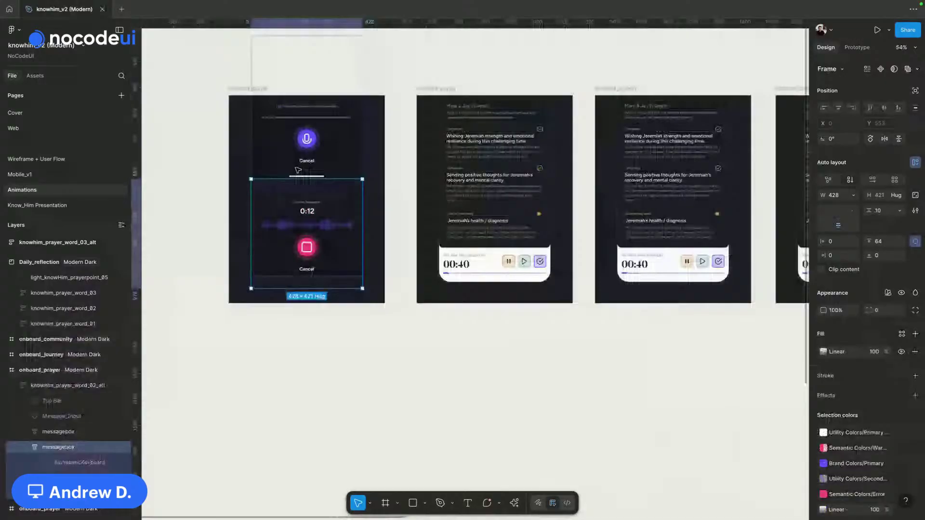
left_click(297, 169, "shift")
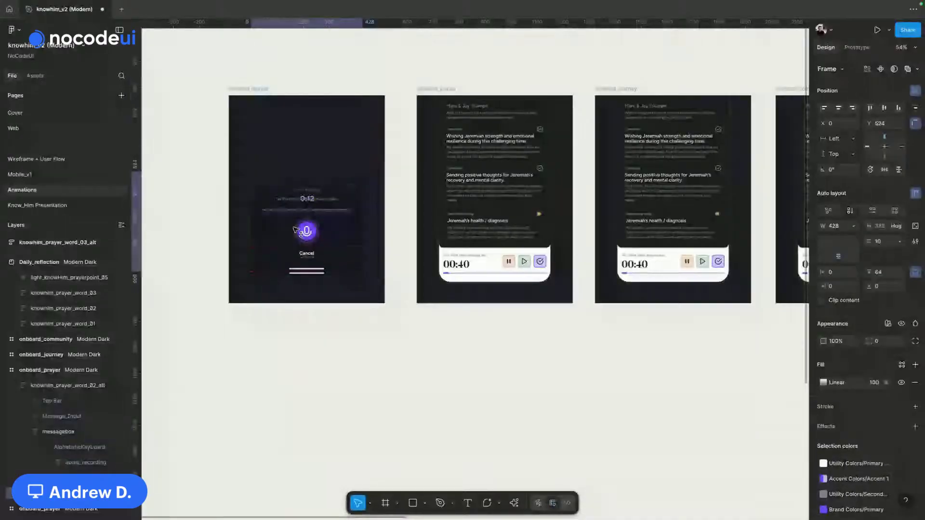
scroll(296, 235, "up", 3)
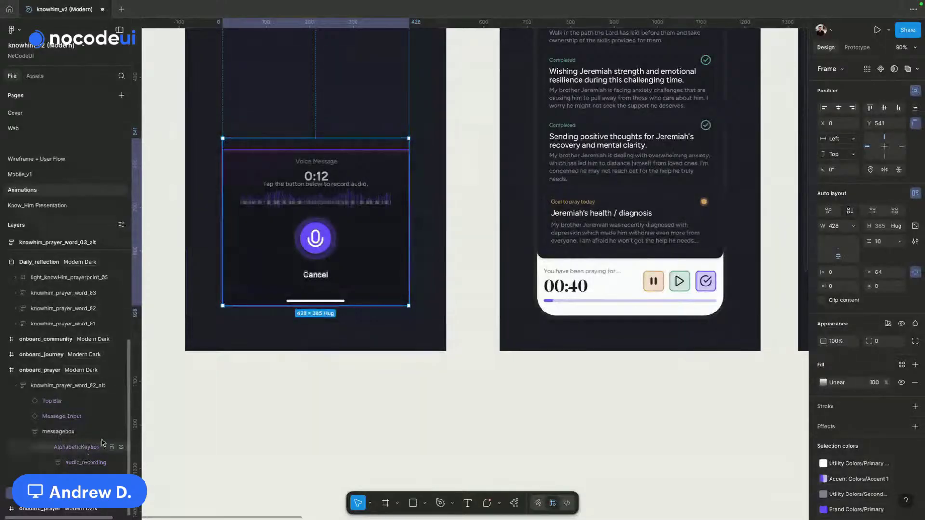
Step: Rename the messagebox layer containing the 0:12 voice message to recording
left_click(59, 433)
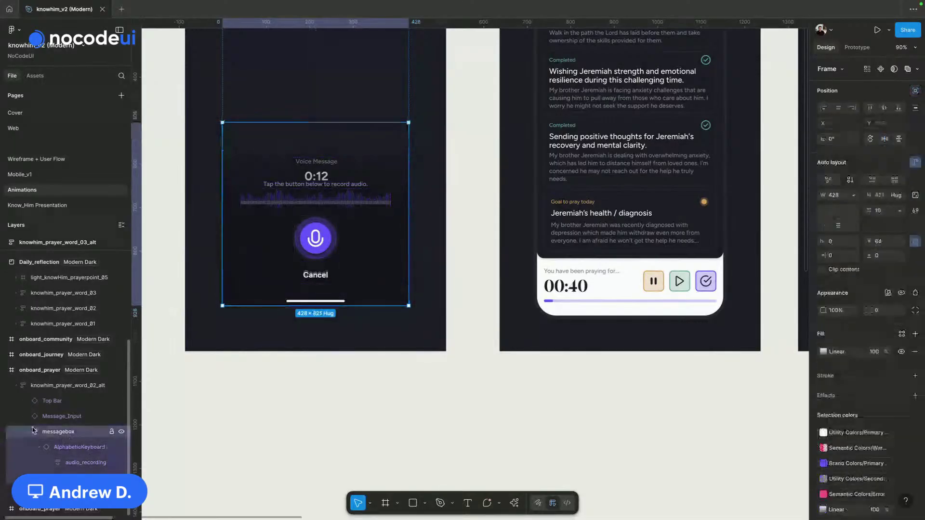
double_click(65, 434)
type("recording")
key("Return")
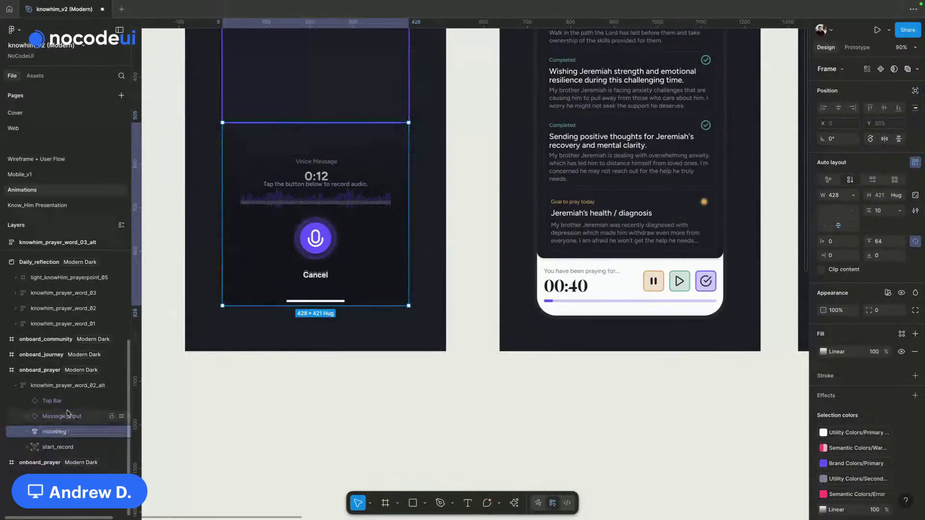
Step: Set the corner radius of knowhim_prayer_word_02_alt to 44
left_click(521, 160)
scroll(506, 149, "up", 2)
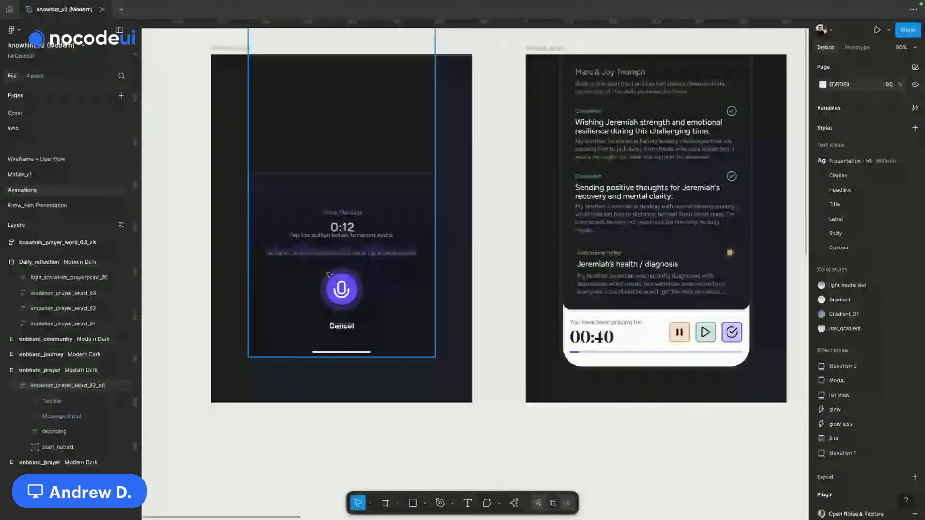
left_click(285, 107)
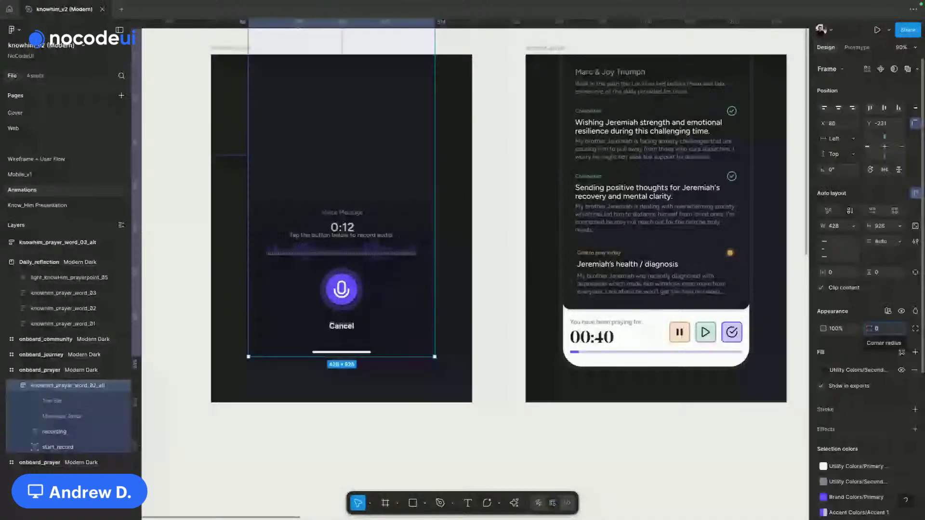
type("44")
key("Return")
Step: Add a Brand Colors/Alternate stroke to knowhim_prayer_word_02_alt and set its width to 4
scroll(904, 381, "down", 1)
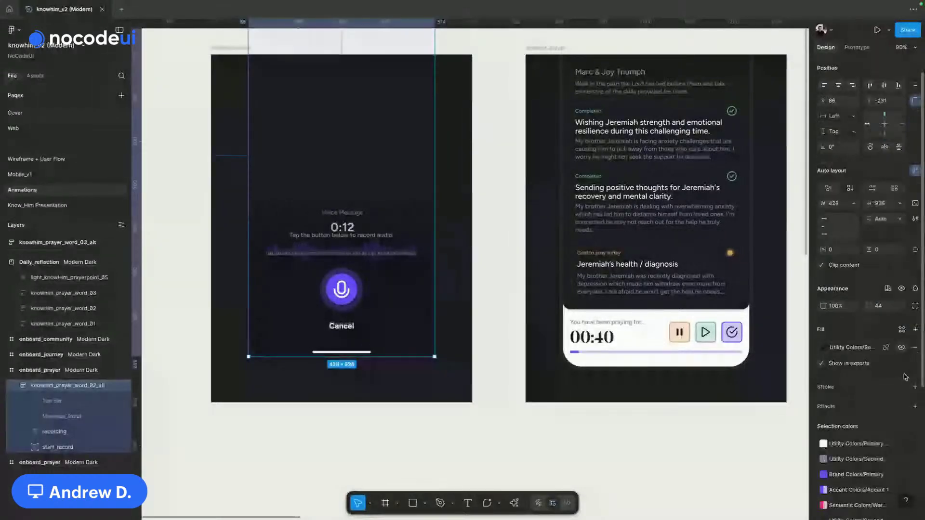
left_click(903, 382)
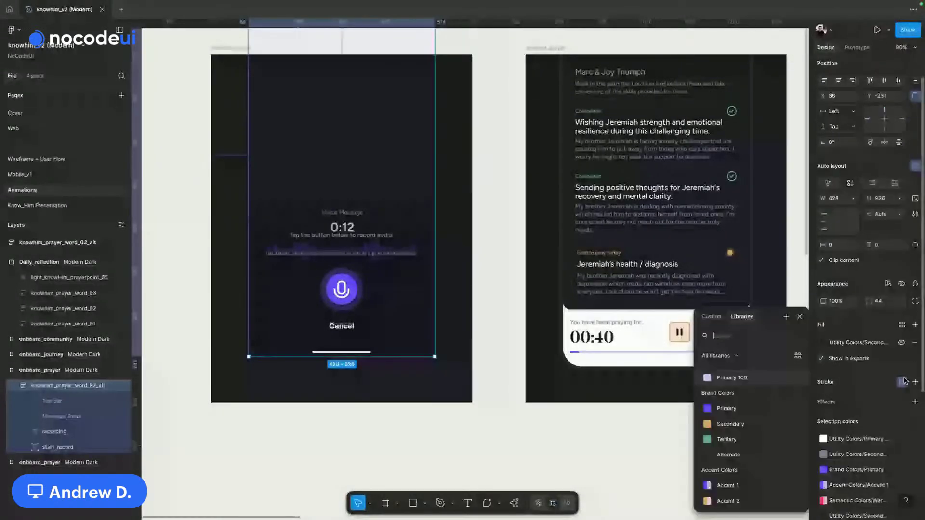
left_click(742, 455)
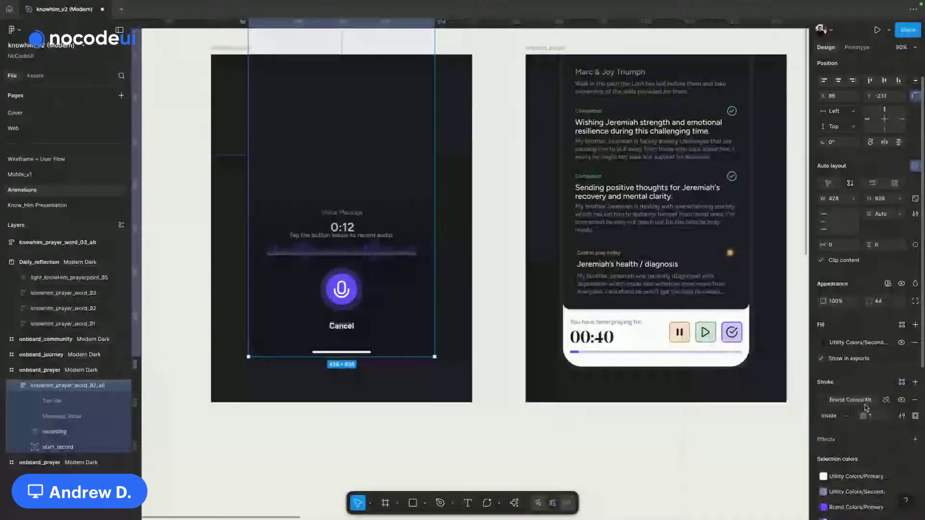
left_click(868, 416)
type("12")
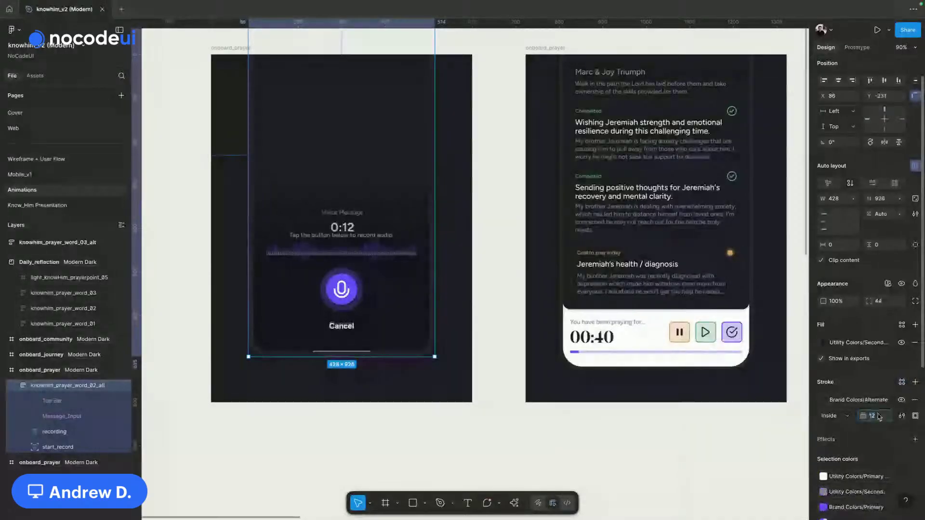
type("4")
key("Return")
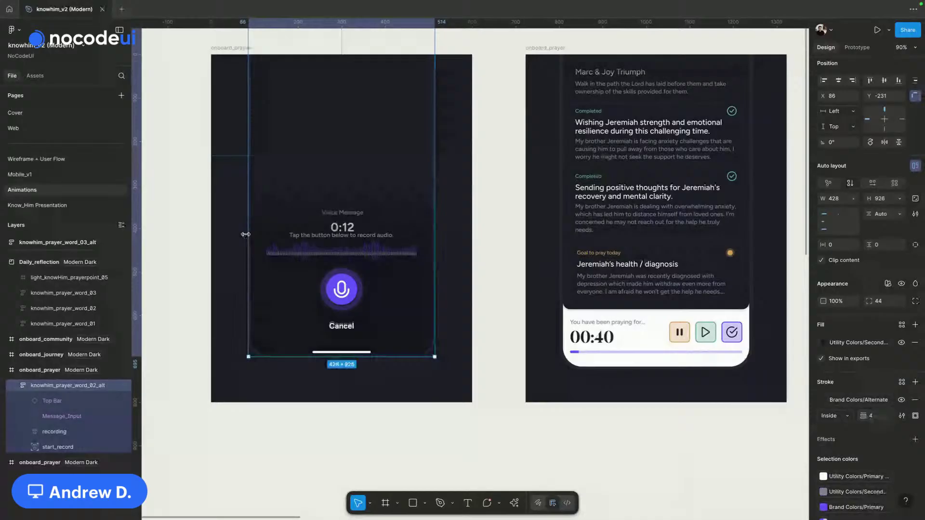
Step: Compare knowhim_prayer_word_02_alt with the neighbouring onboard_prayer screen and set its stroke alignment to Outside
left_click(575, 317)
left_click(576, 317)
left_click(608, 264)
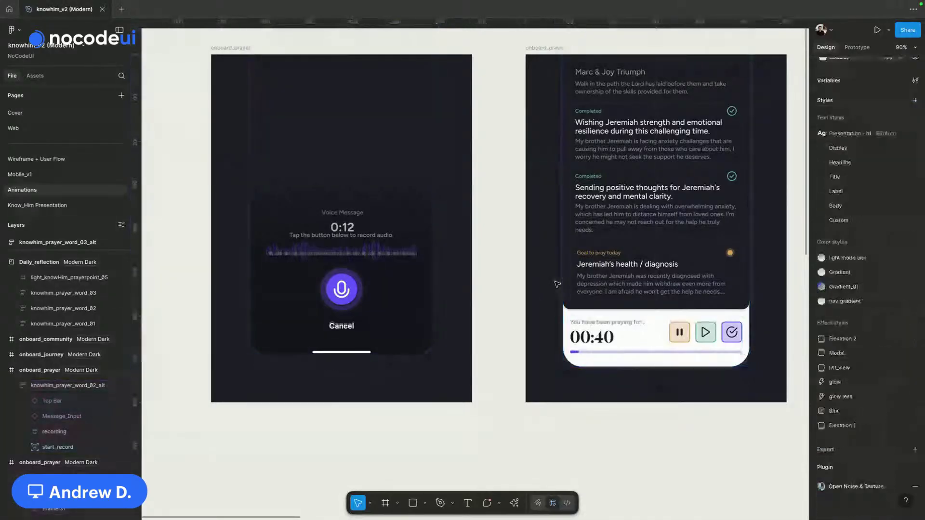
left_click(271, 333)
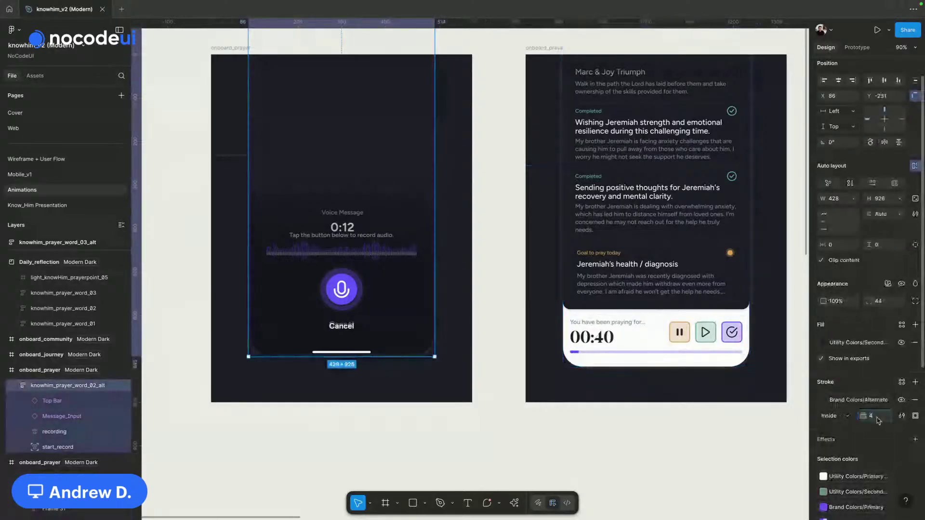
left_click(843, 421)
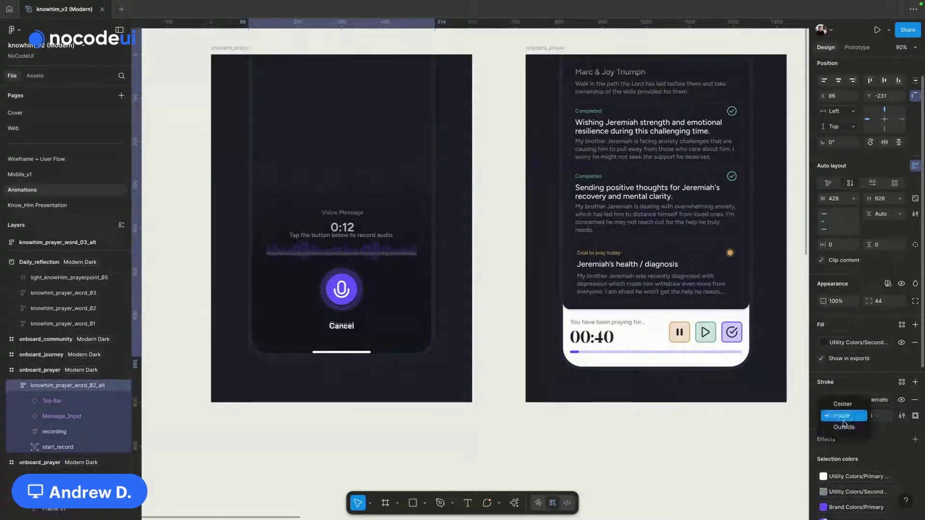
left_click(844, 423)
left_click(401, 413)
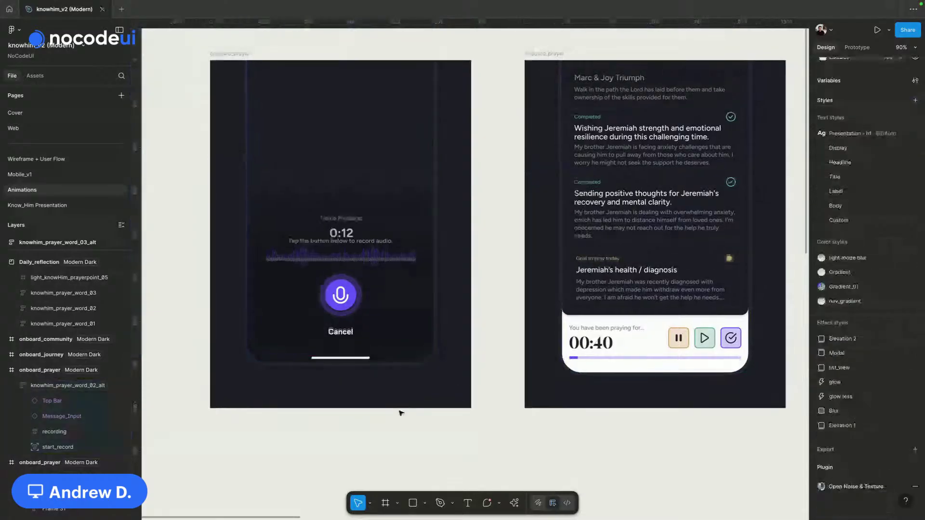
scroll(462, 202, "up", 2)
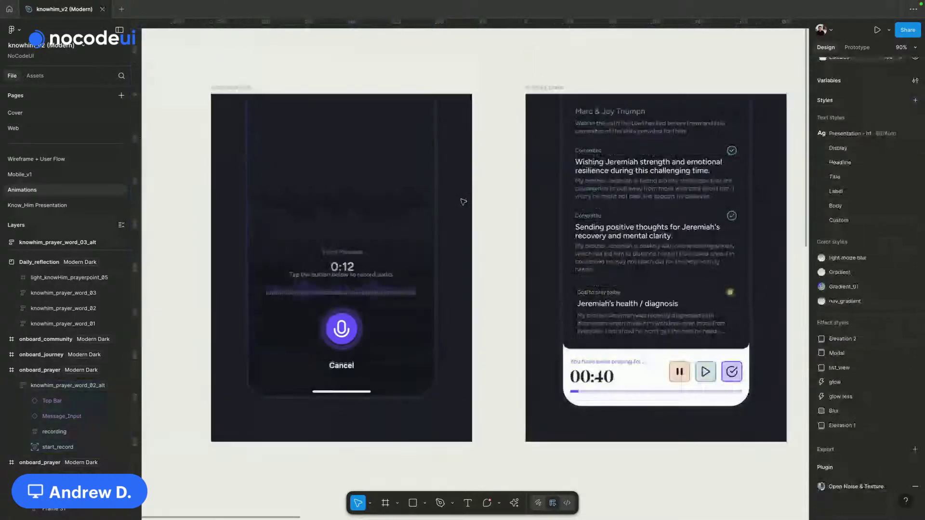
scroll(480, 216, "left", 2)
scroll(496, 232, "up", 1)
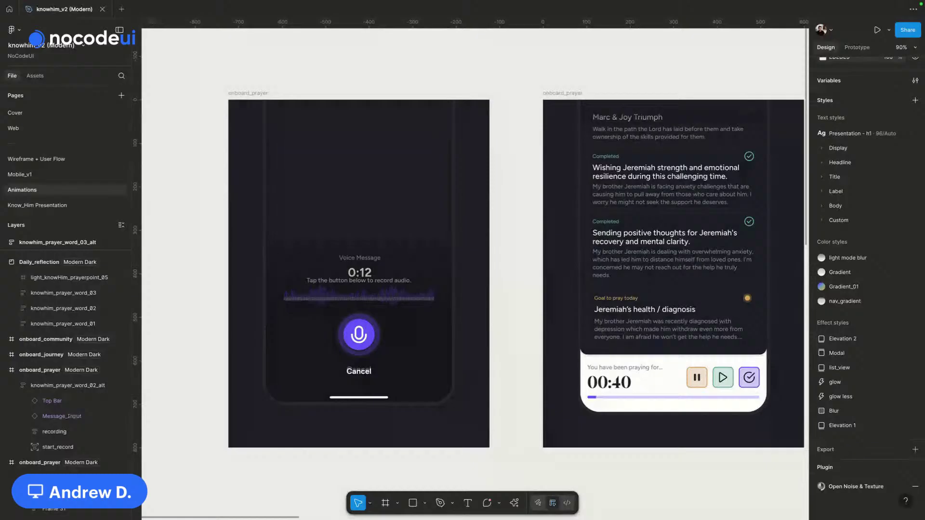
Step: Remove both drop shadows from the microphone Button_Icon inside start_record's Record_button
left_click(323, 237)
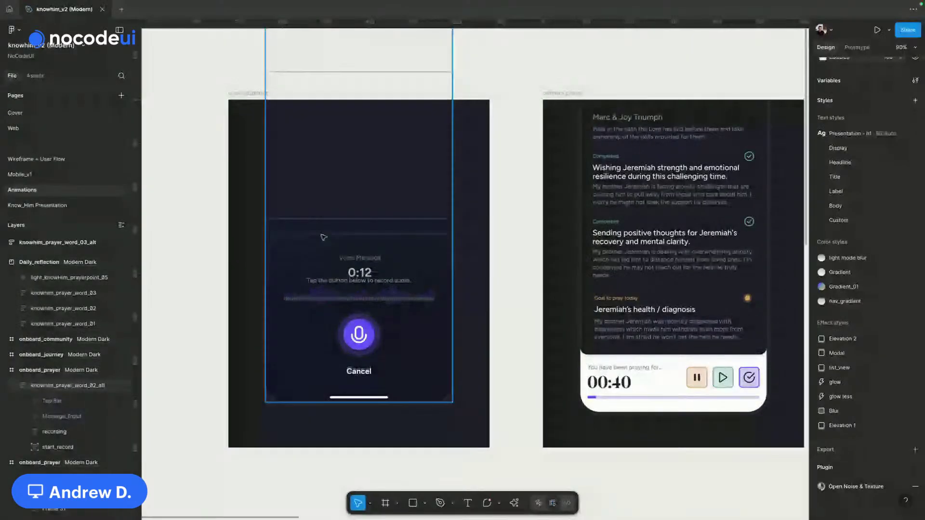
left_click(362, 284)
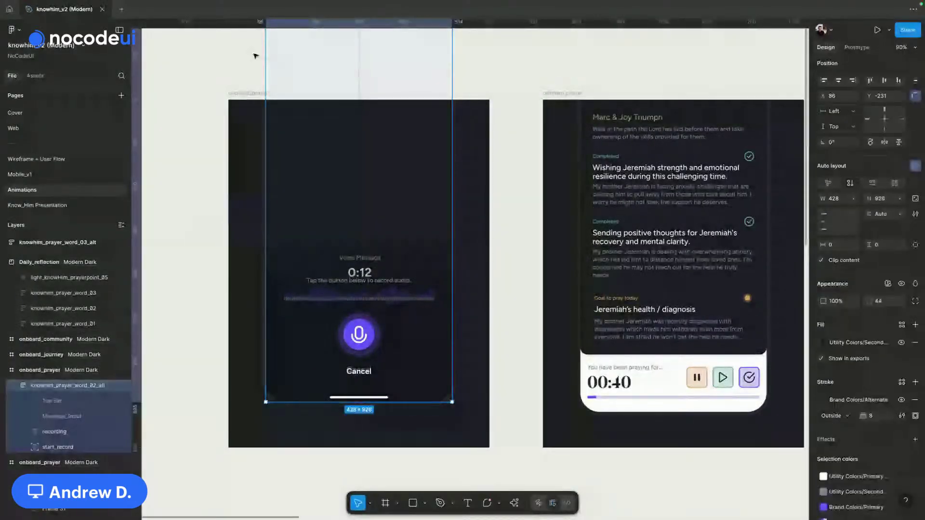
left_click(243, 97)
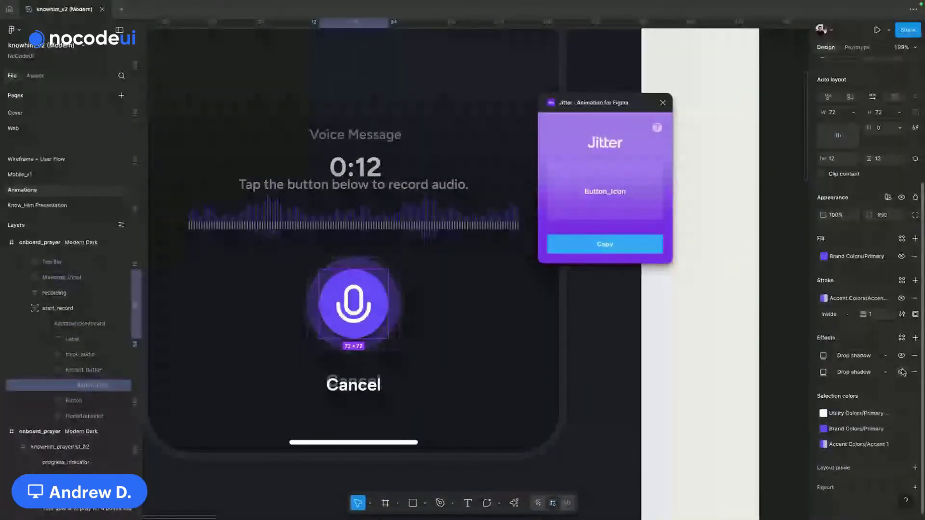
left_click(914, 372)
left_click(914, 355)
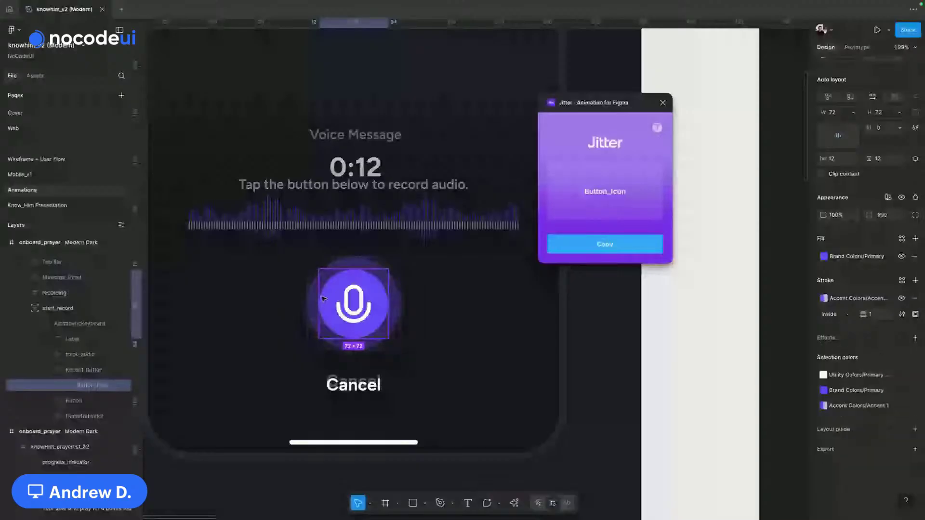
Step: Copy the entire voice-recording onboard_prayer frame for animation using the Jitter plugin
left_click(28, 308)
left_click(27, 293)
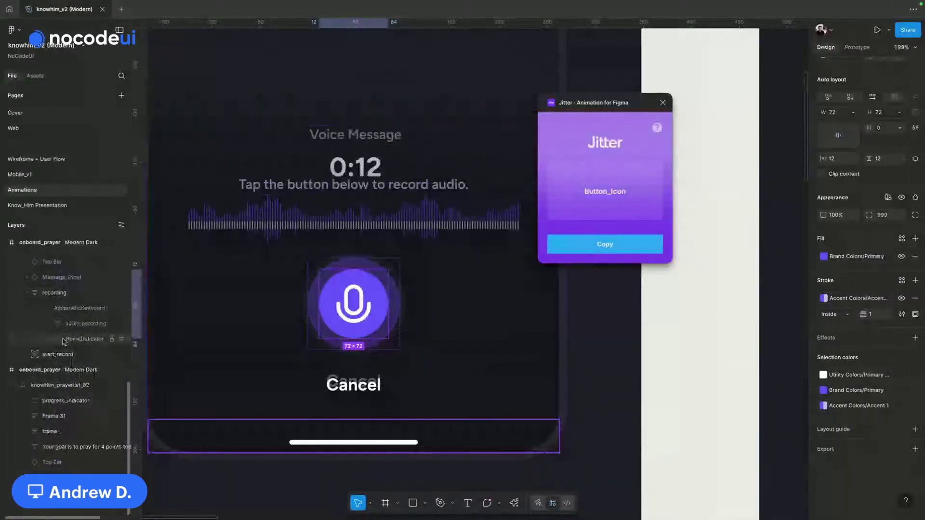
left_click(61, 309)
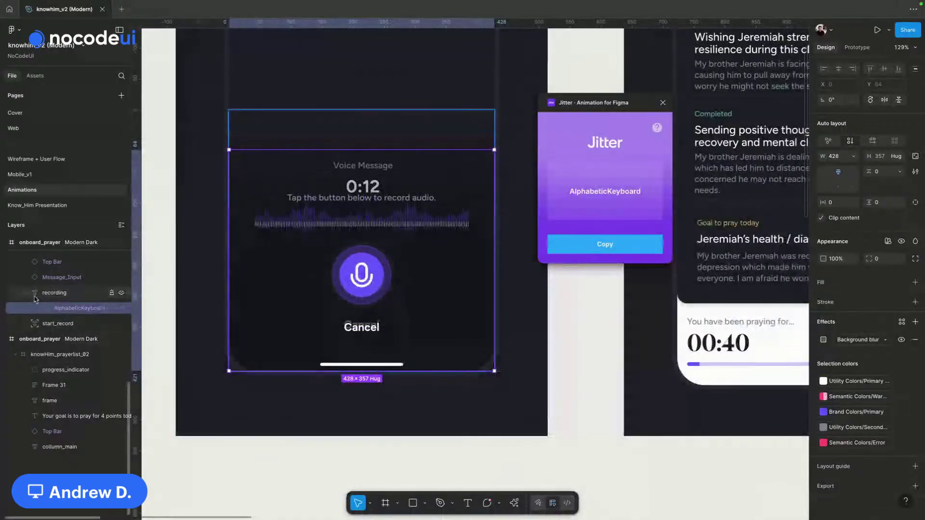
left_click(65, 277)
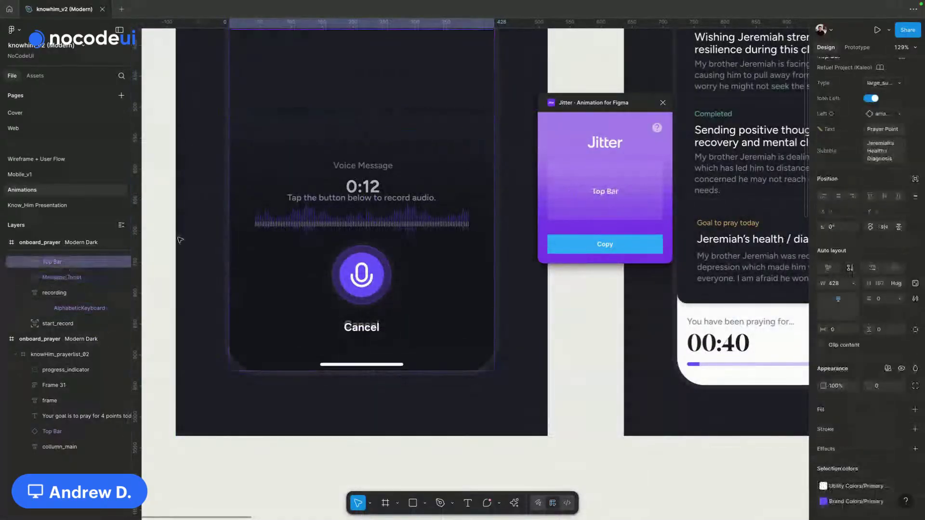
left_click(58, 323)
left_click(468, 224)
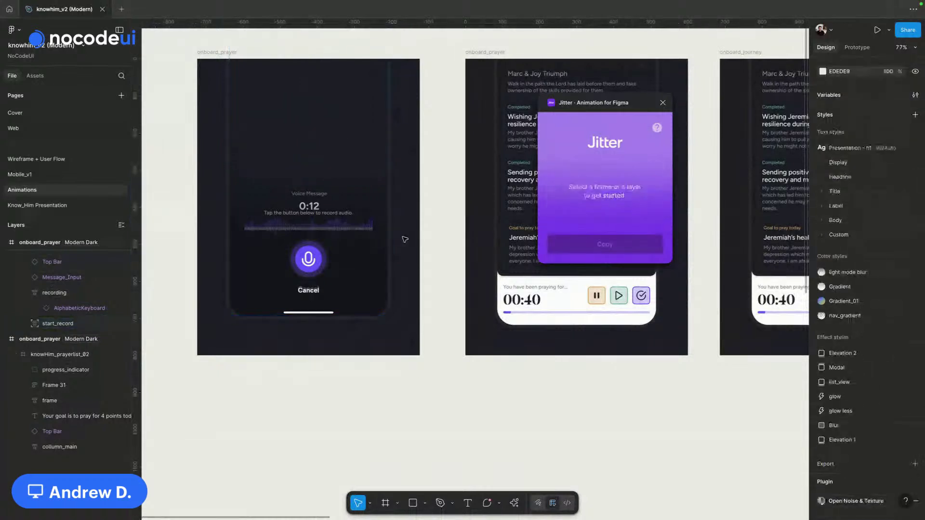
left_click(220, 53)
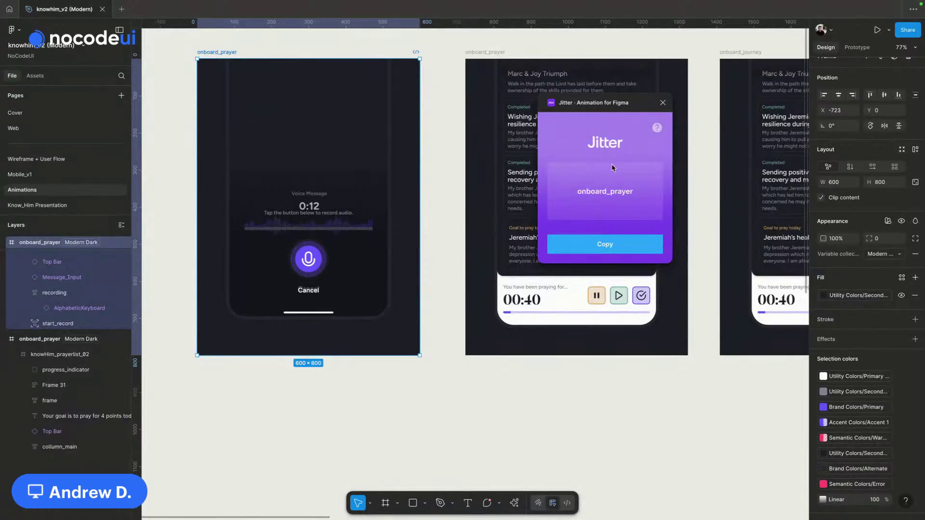
left_click(605, 247)
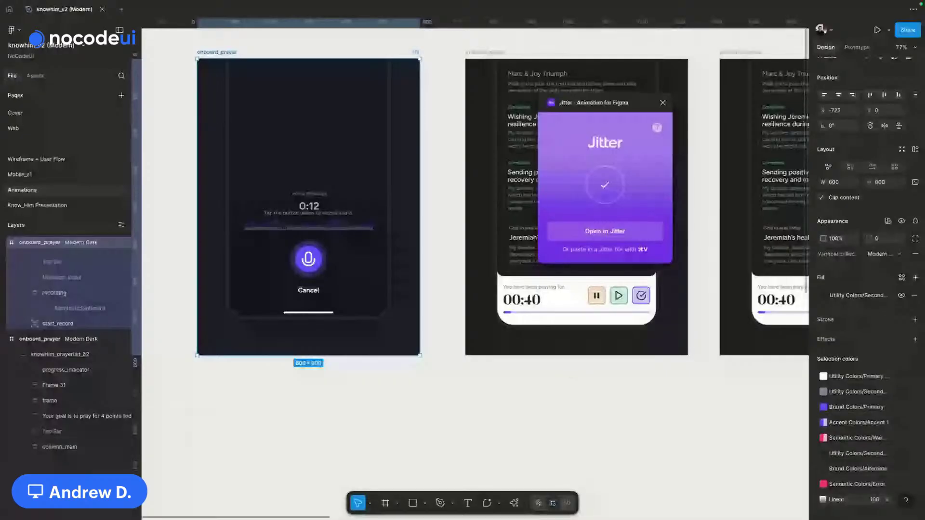
Step: Switch to the new Jitter file in Chrome, maximize its window and inspect the imported Record_button layer
key("ctrl+Left")
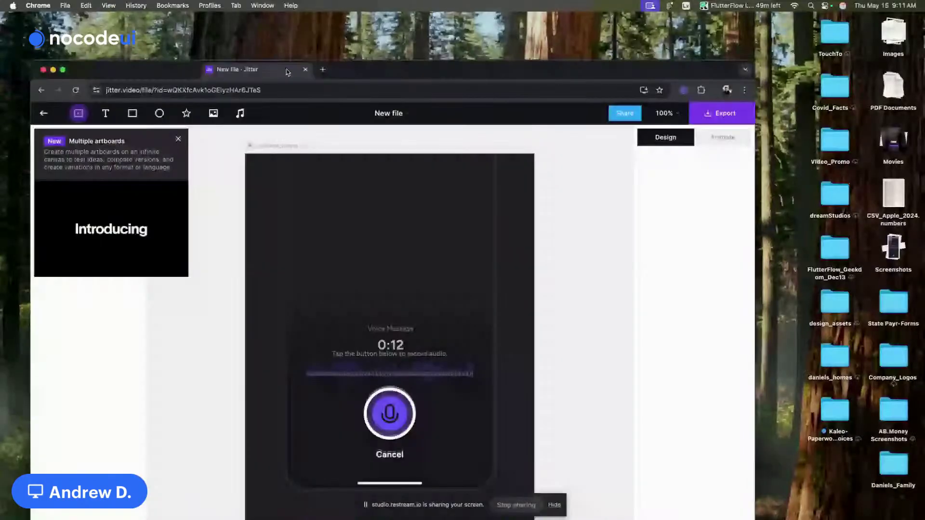
left_click_drag(287, 72, 296, 34)
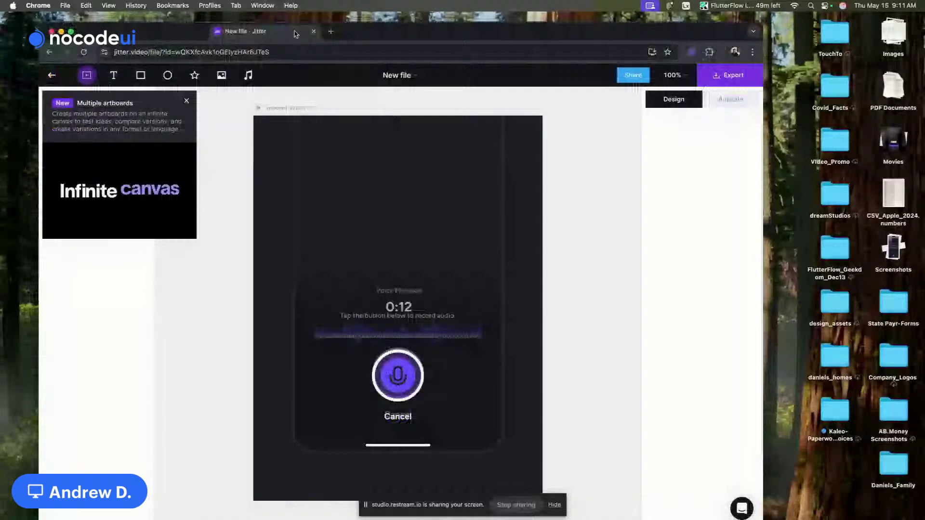
double_click(296, 33)
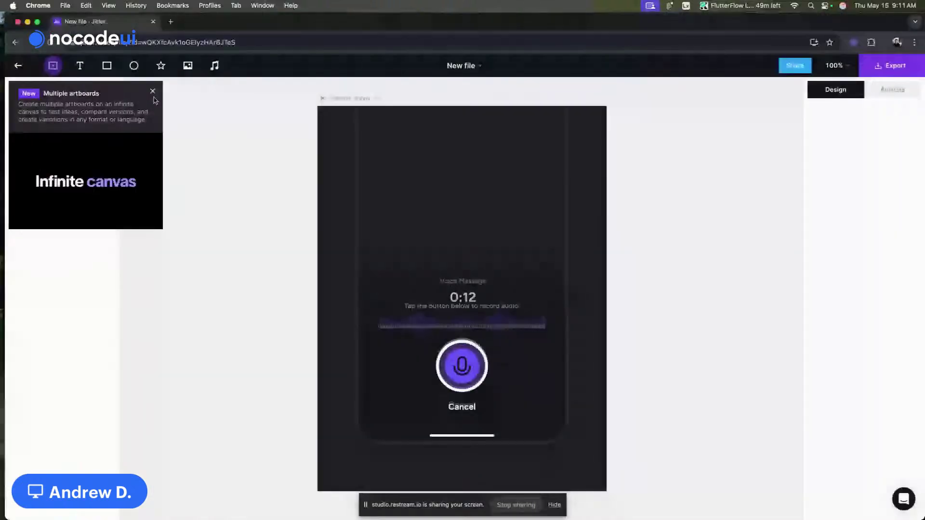
left_click(153, 91)
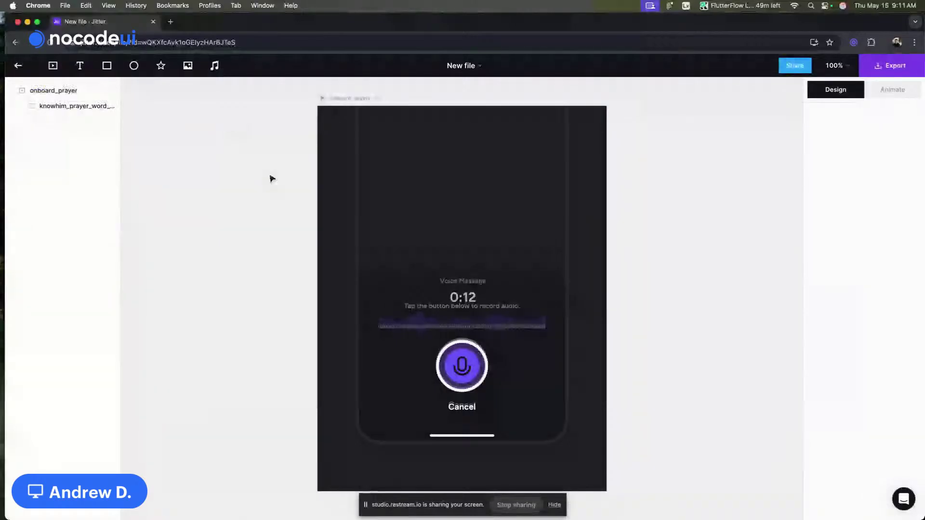
scroll(433, 167, "down", 2)
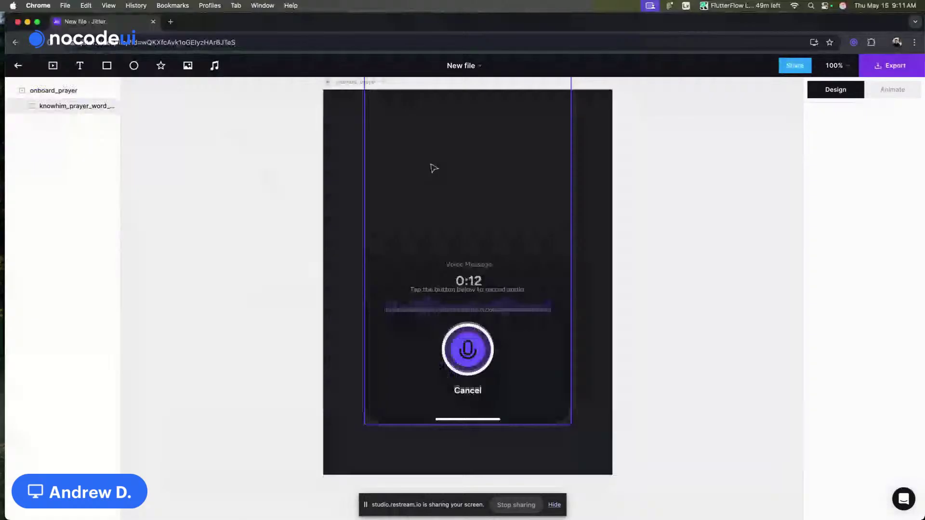
left_click(466, 349)
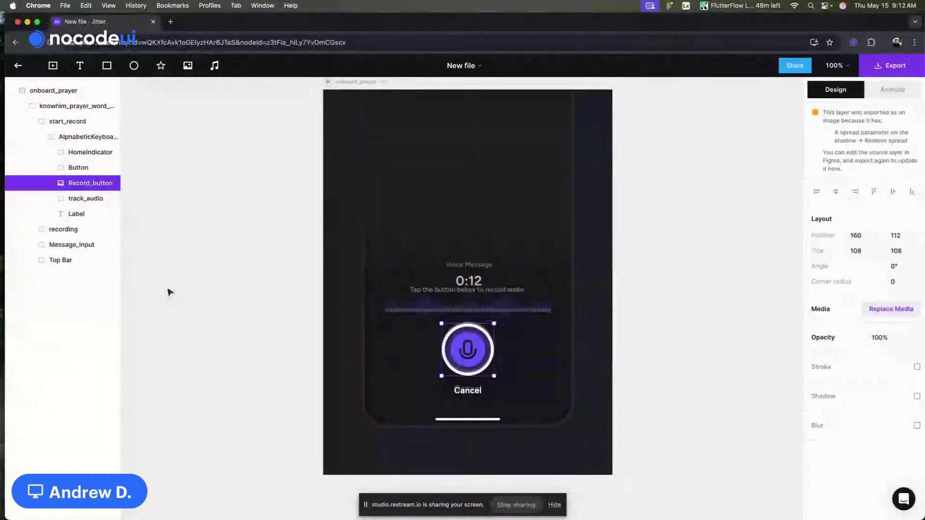
Step: Switch back to Figma, move the microphone AlphabeticKeyboard out of start_record to beside the recording box, and delete the leftover start_record frame
key("ctrl+Right")
left_click(306, 266)
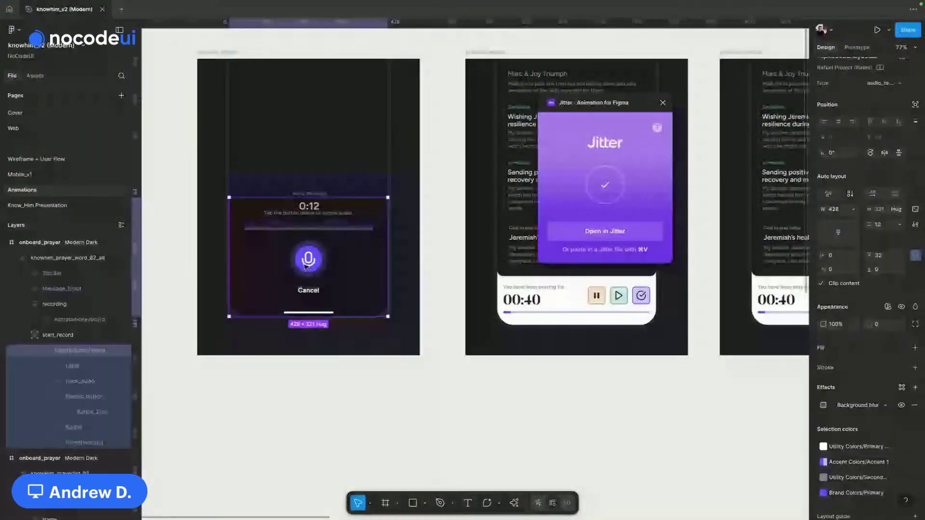
left_click(434, 260)
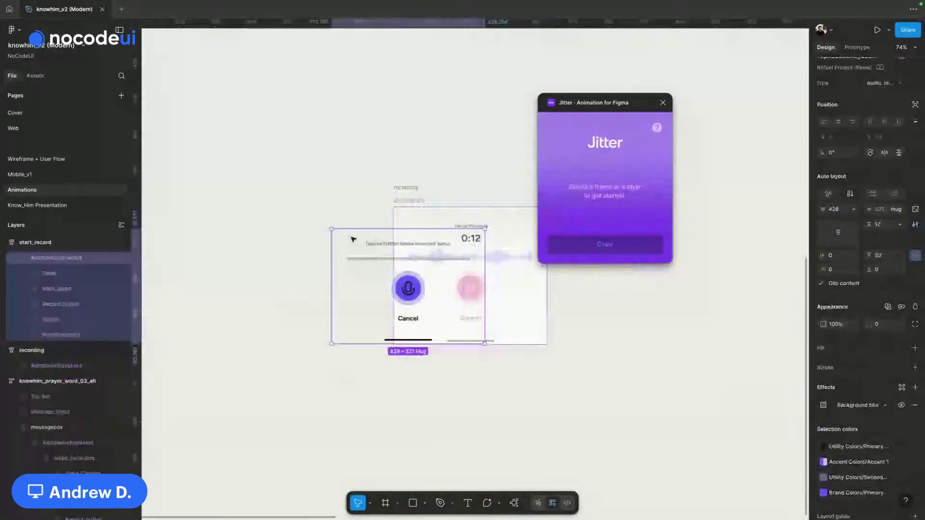
left_click_drag(353, 240, 230, 240)
left_click_drag(316, 280, 467, 252)
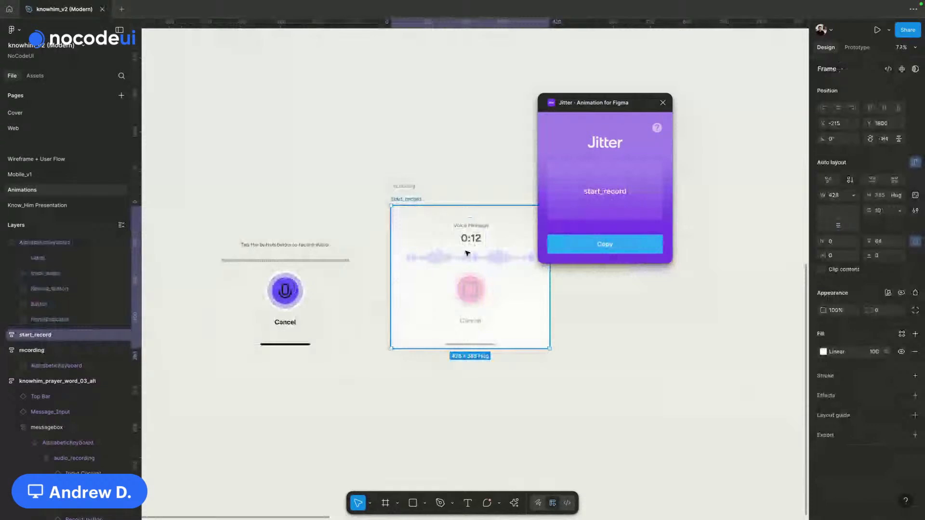
Step: Recolor the microphone icon inside Record_button with the library color Info from Semantic Colors
scroll(465, 269, "up", 4)
left_click(452, 301, "ctrl")
left_click(449, 283)
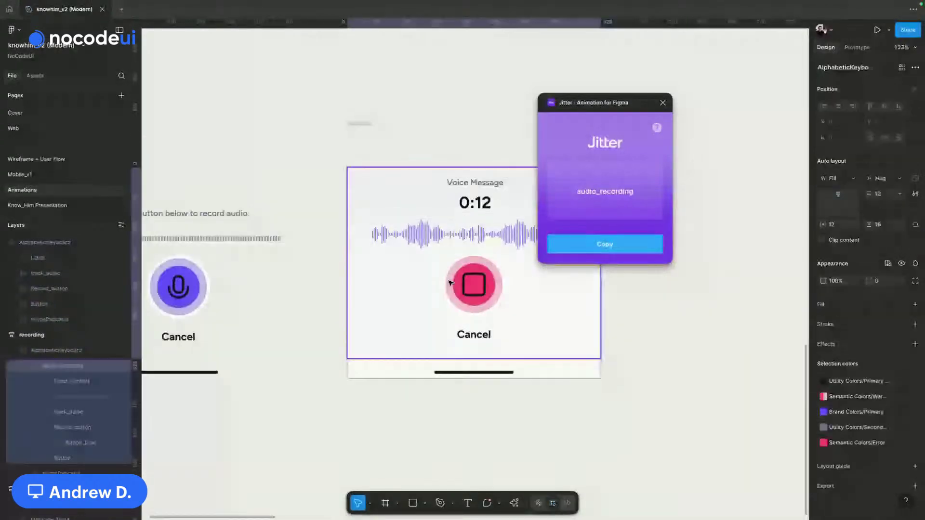
left_click(448, 284, "ctrl")
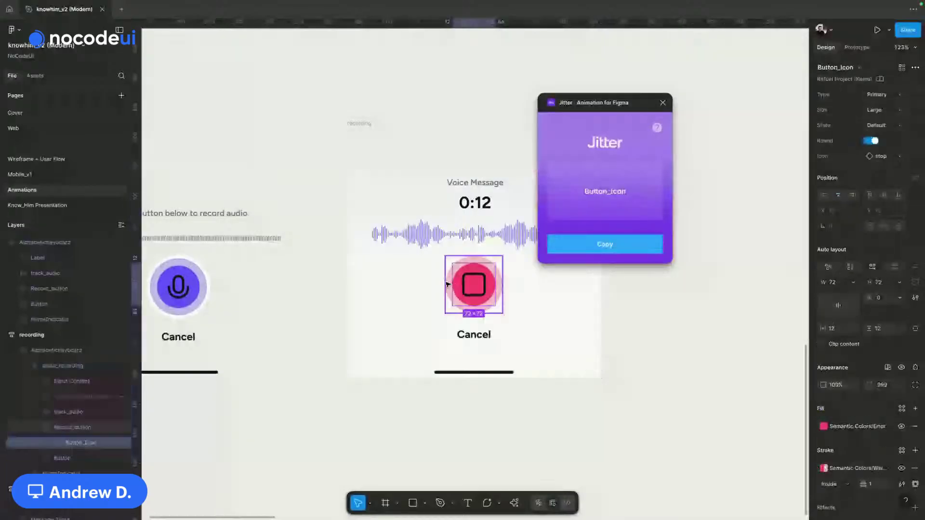
key("Escape")
scroll(242, 285, "left", 3)
left_click(242, 285)
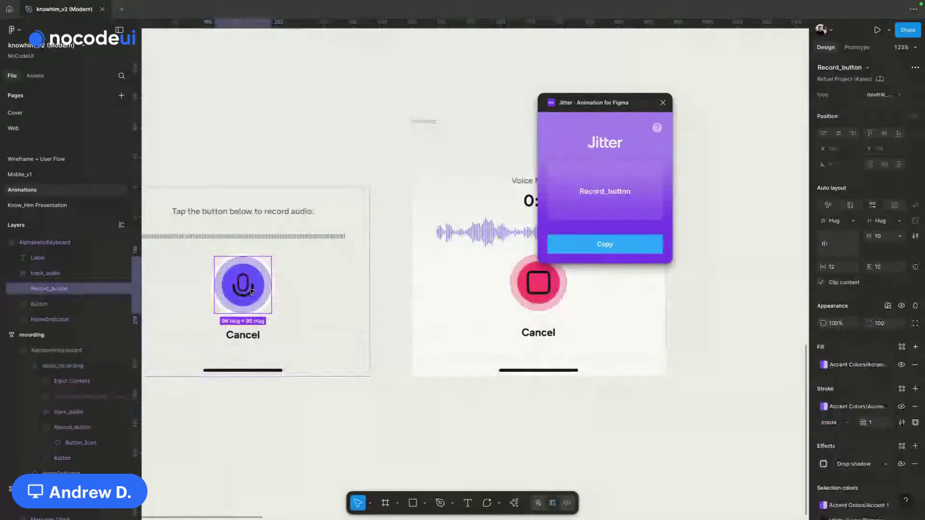
left_click(251, 291, "ctrl")
left_click(120, 304)
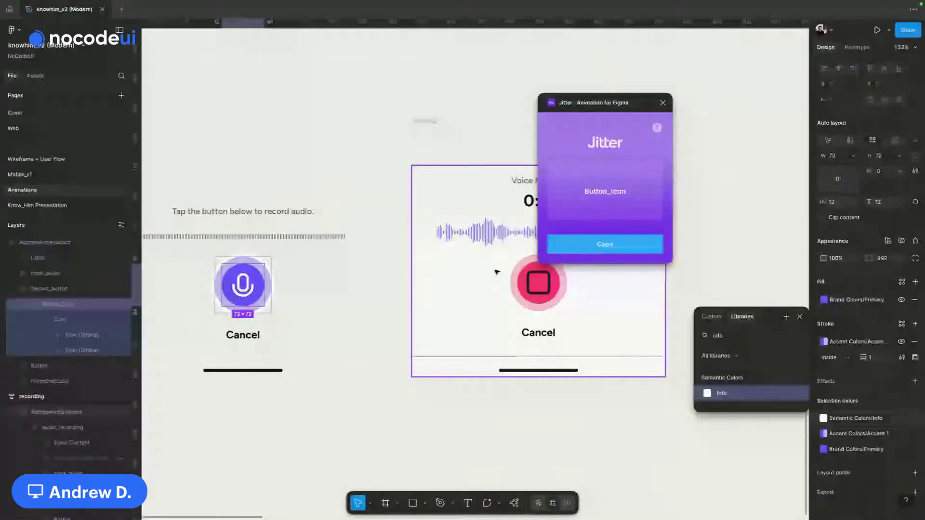
Step: Recolor the stop icon in the recording frame with Semantic Colors/Info and move the Jitter plugin window off the 0:12 timer
left_click(532, 284, "ctrl")
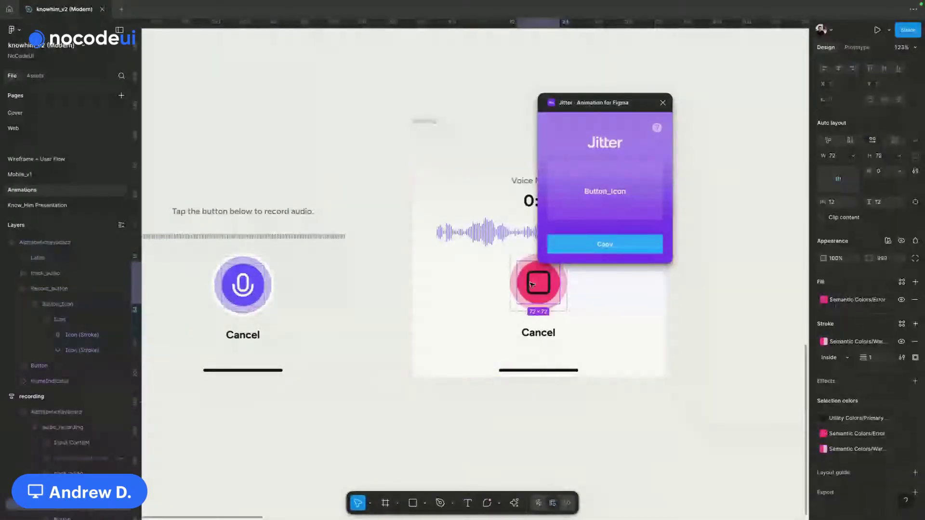
left_click(846, 419)
left_click(762, 394)
left_click(626, 318)
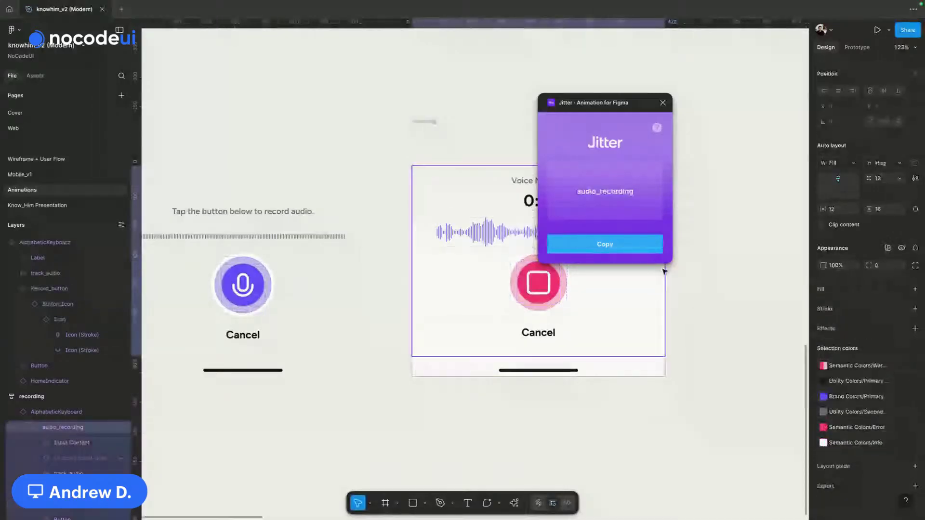
left_click_drag(606, 106, 652, 108)
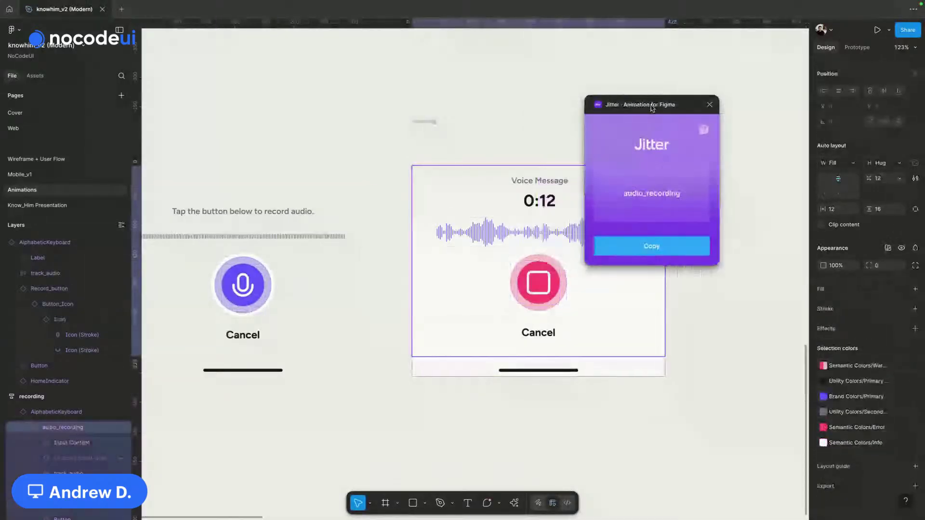
Step: Copy the microphone Record_button with the Jitter plugin and replace the old one in the Jitter file in Chrome, allowing clipboard access
left_click(263, 288)
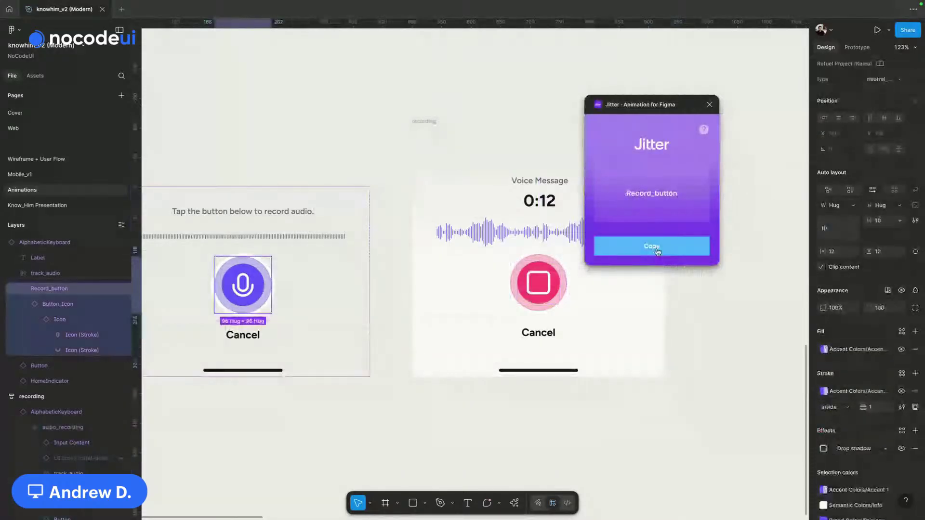
left_click(656, 249)
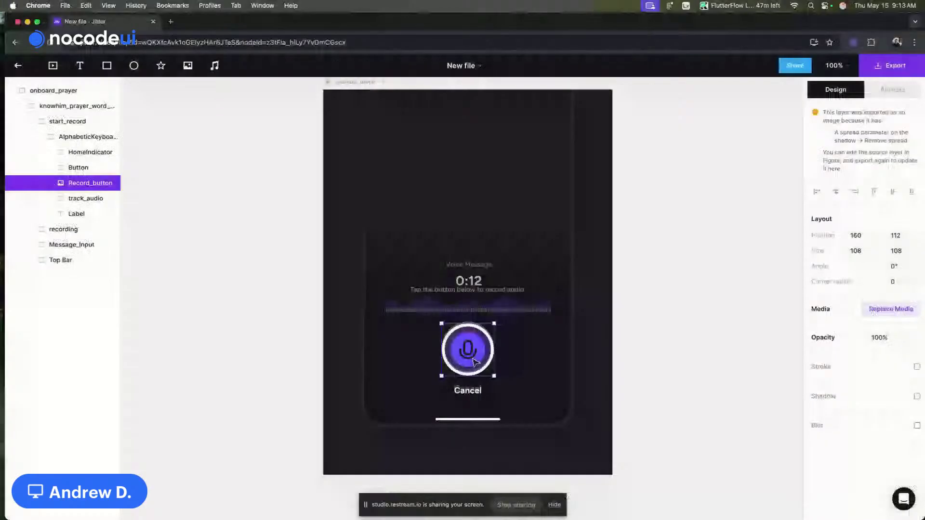
key("BackSpace")
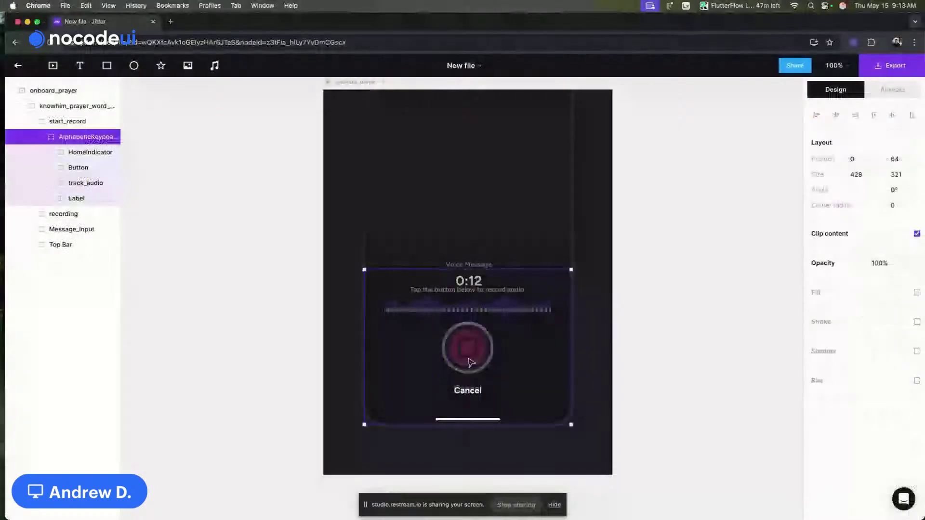
key("super+v")
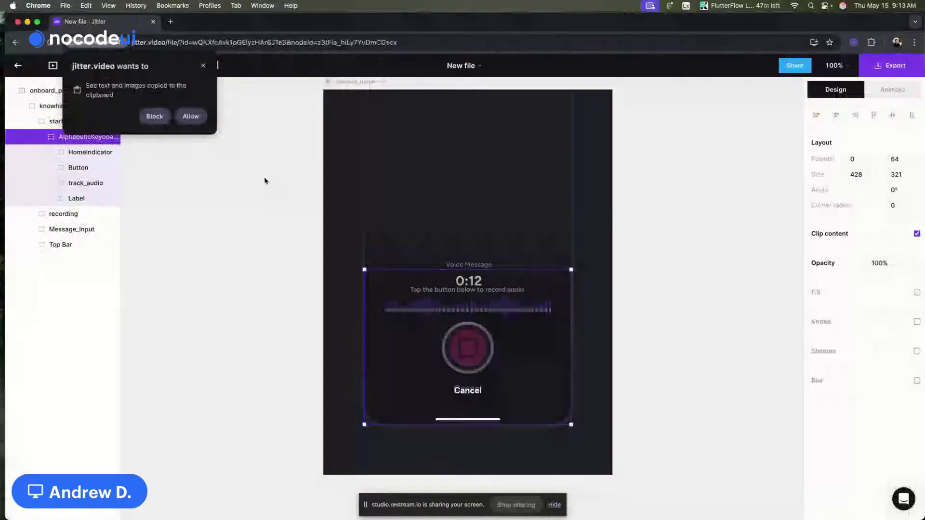
left_click(190, 116)
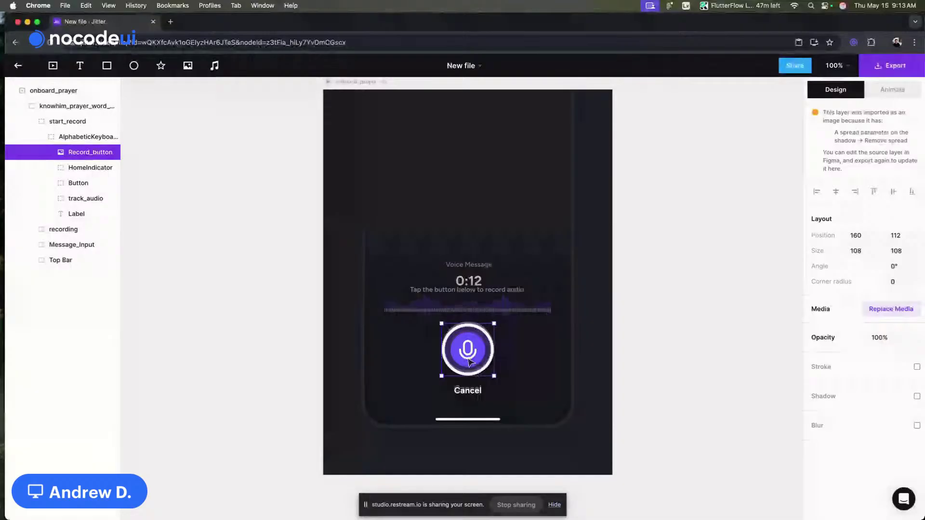
Step: Switch to Figma, remove Record_button's drop shadow, and recopy it into the Jitter file in Chrome, positioned over the stop button
key("super+Tab")
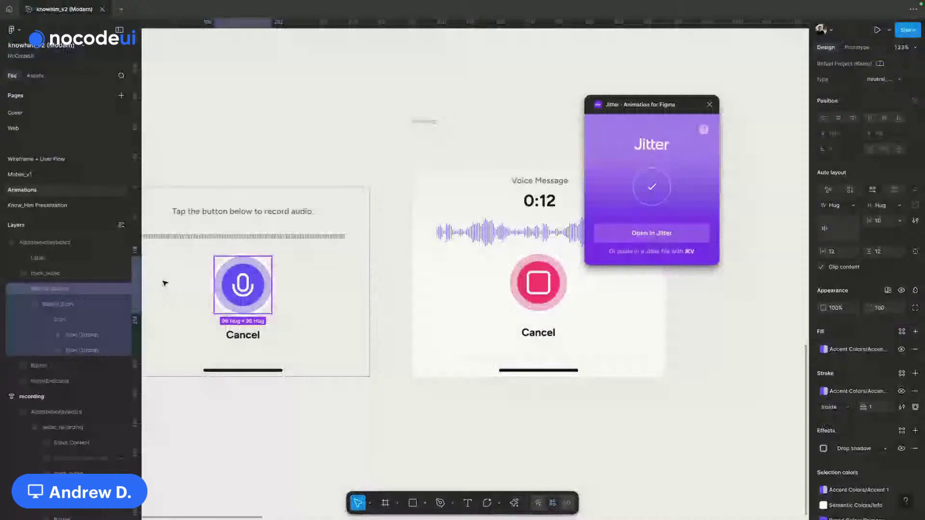
key("Return")
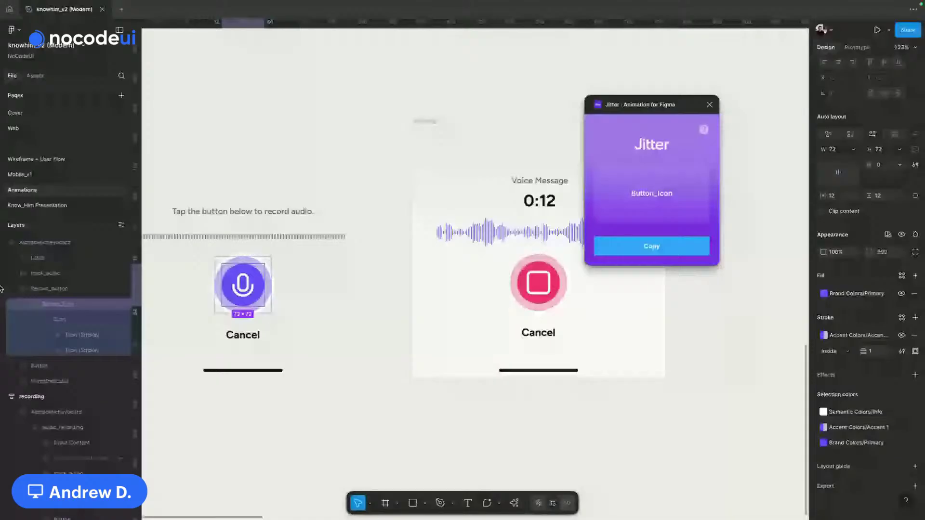
key("shift+Return")
scroll(251, 286, "up", 2)
scroll(308, 285, "left", 3)
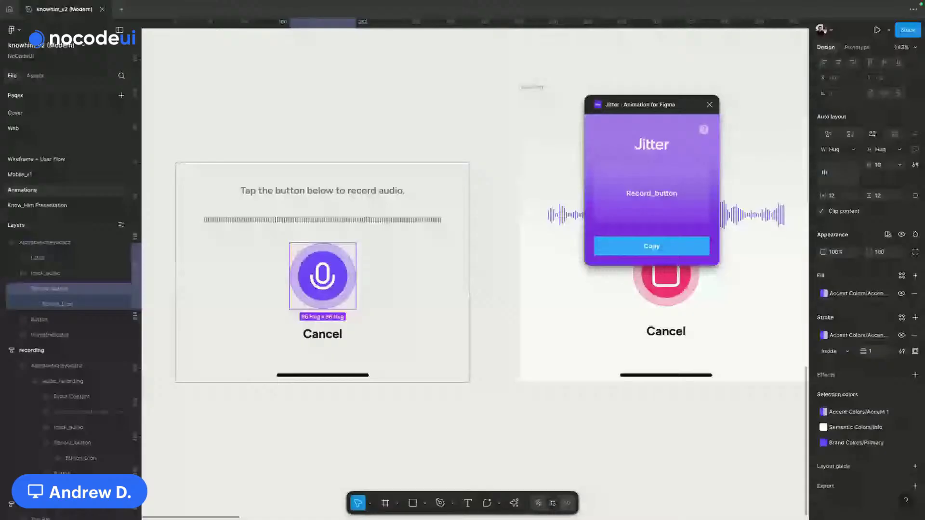
left_click(659, 248)
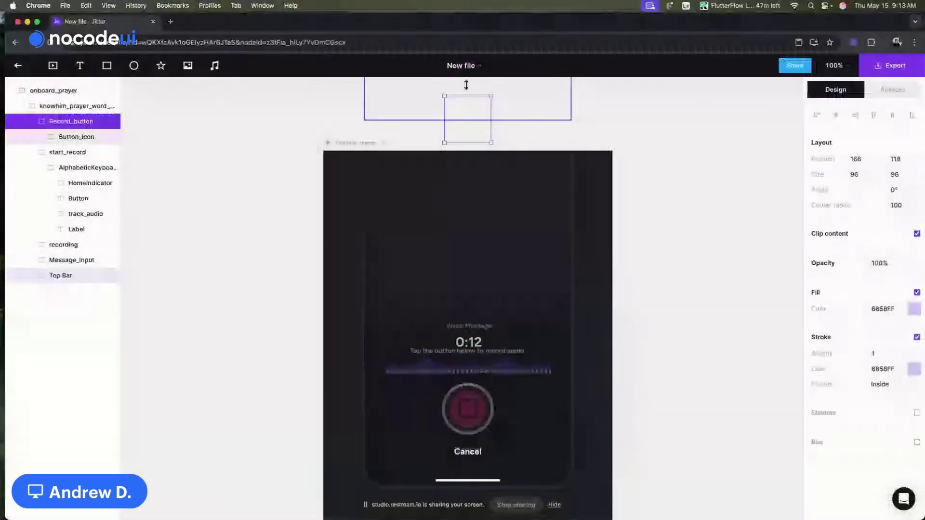
left_click_drag(466, 85, 473, 100)
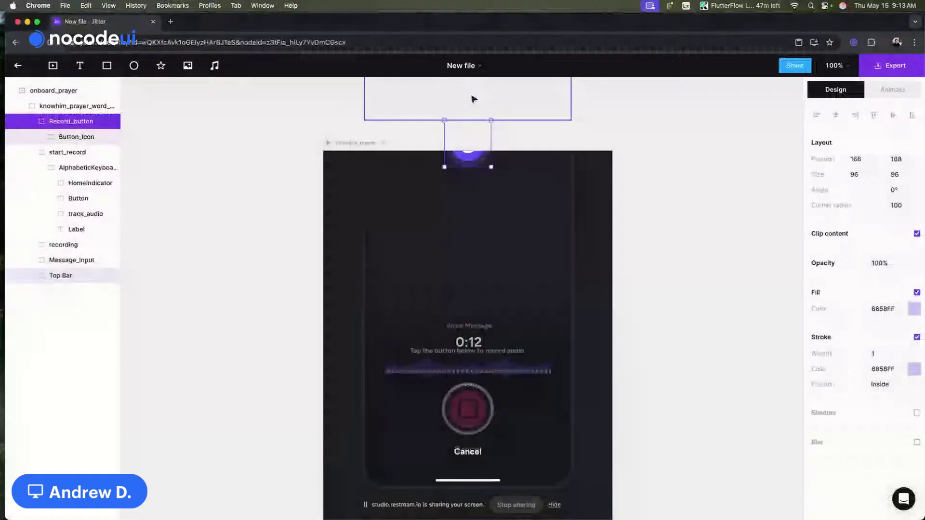
Step: Collapse the start_record, recording and Record_button layer groups and briefly hide the recording layer to check what lies beneath it
left_click(67, 152)
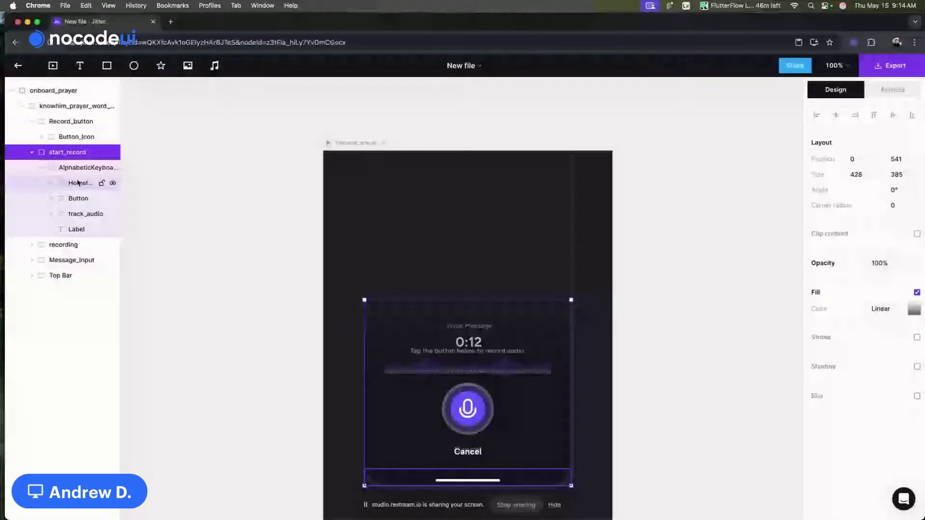
left_click(63, 244)
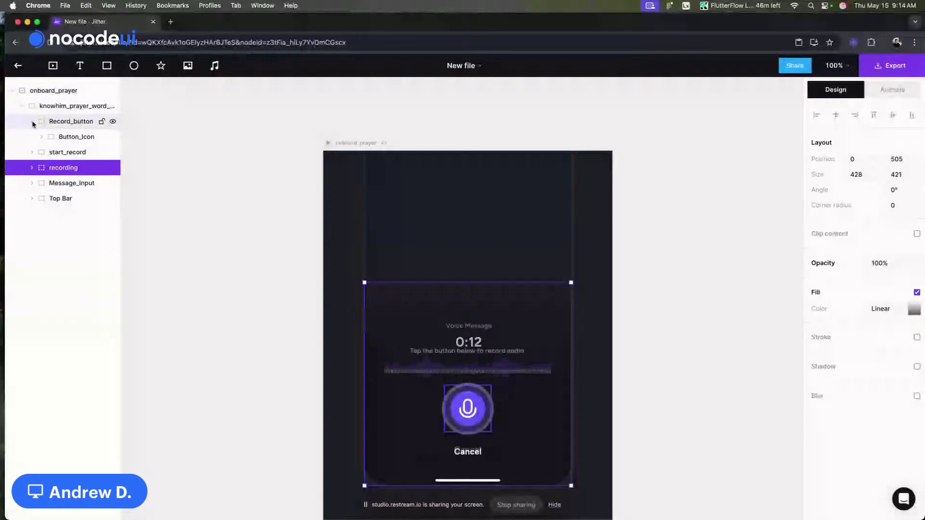
left_click(33, 124)
left_click(58, 137)
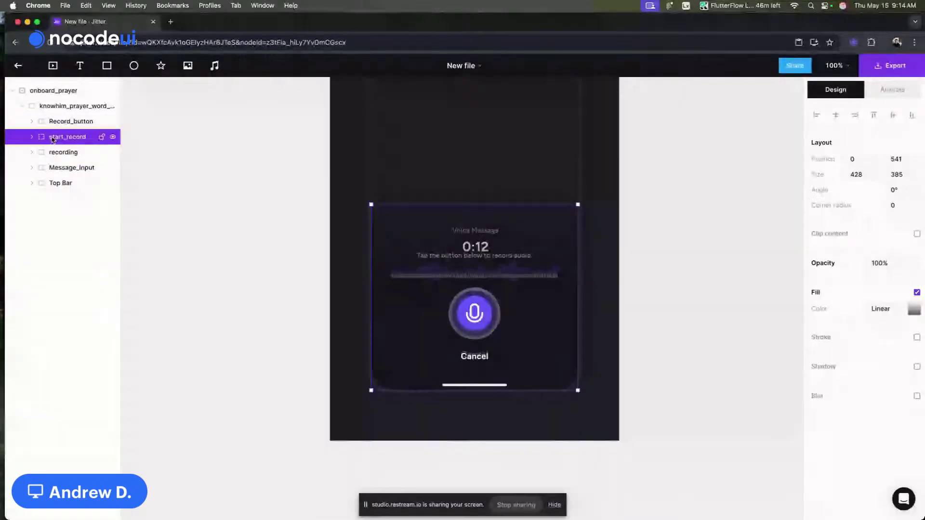
left_click(67, 154)
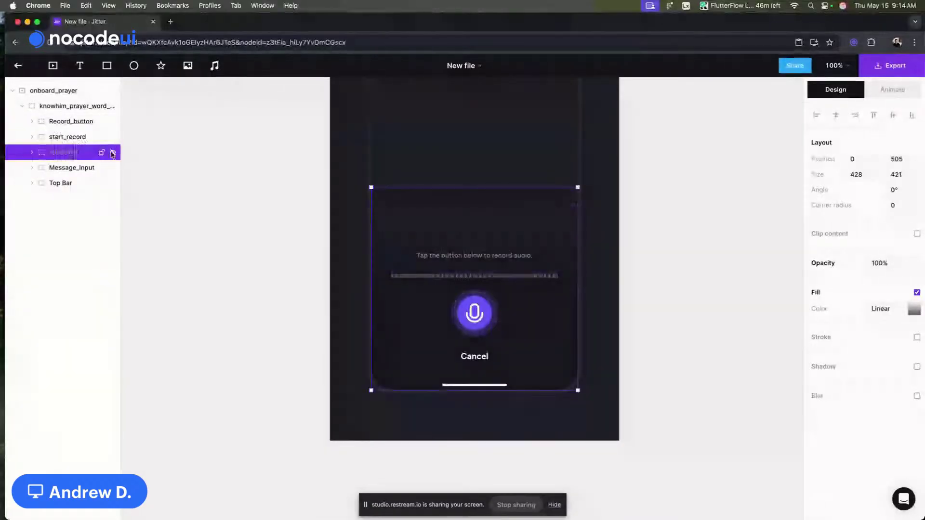
Step: Switch to animation editing, hide the screen-sharing bar, and enlarge the timeline and extend it to 8 seconds
left_click(901, 93)
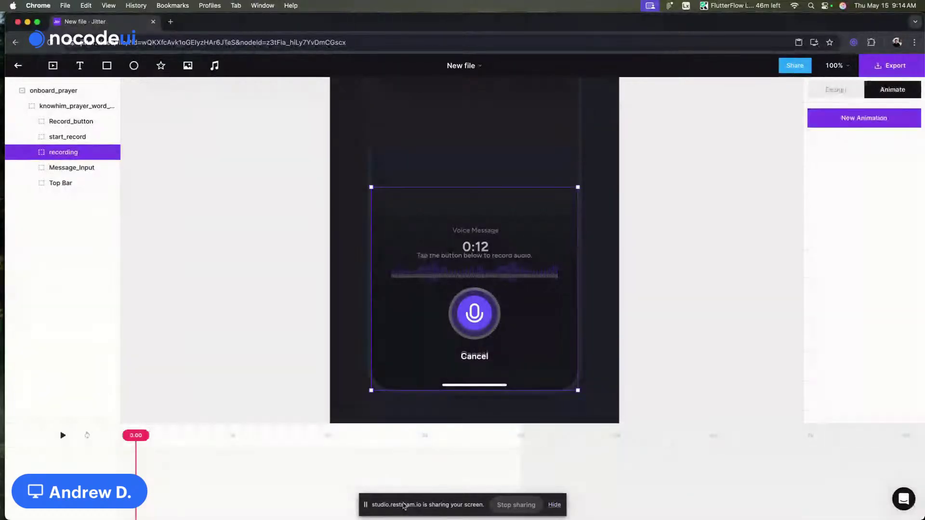
left_click_drag(404, 506, 0, 404)
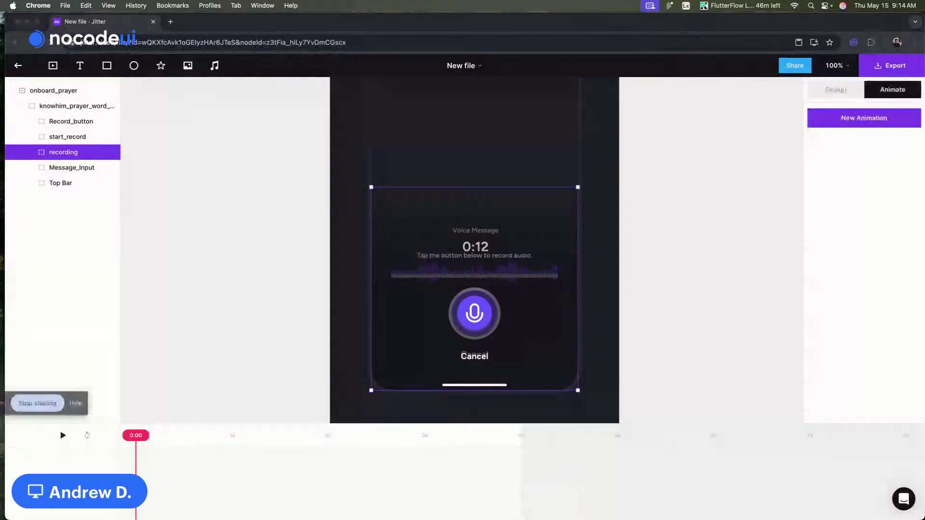
left_click(76, 402)
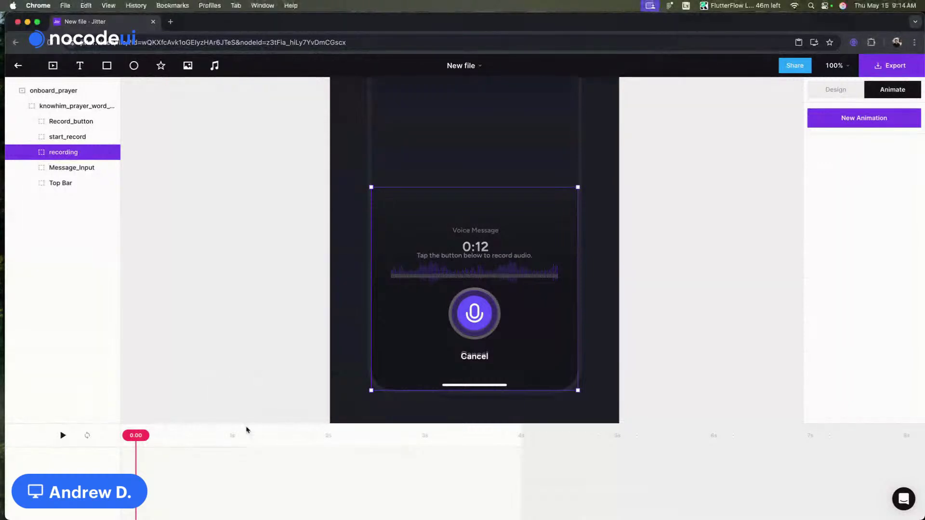
left_click_drag(245, 425, 257, 316)
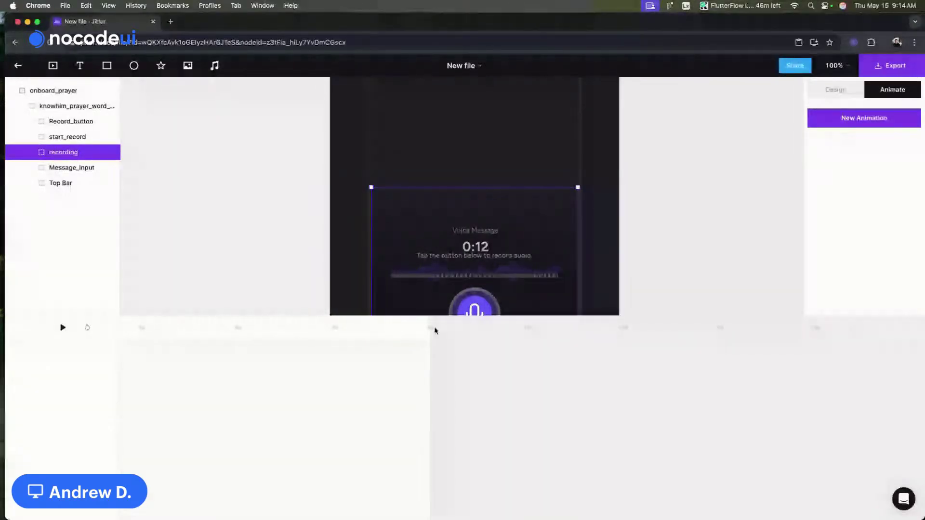
scroll(294, 241, "down", 3)
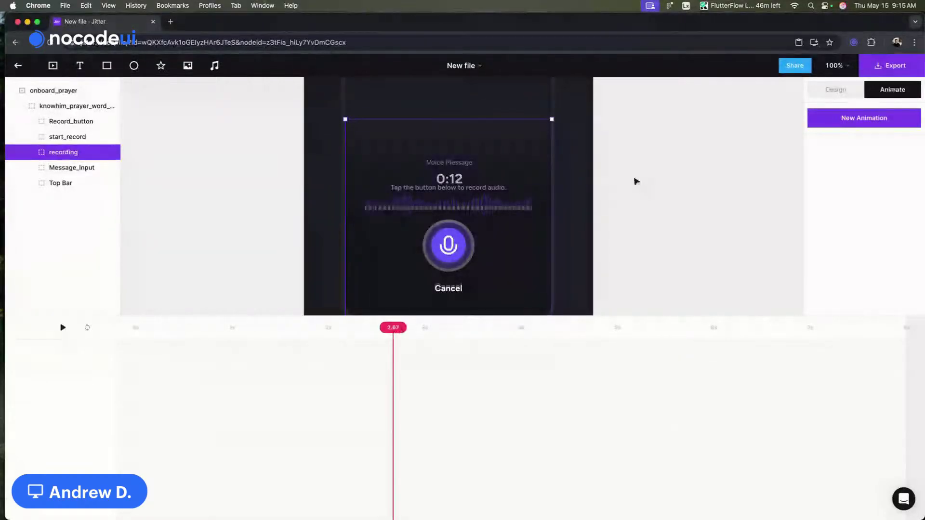
Step: Add a Fade In animation to the recording layer ending at 4.38 s, and place that layer above start_record
left_click(885, 123)
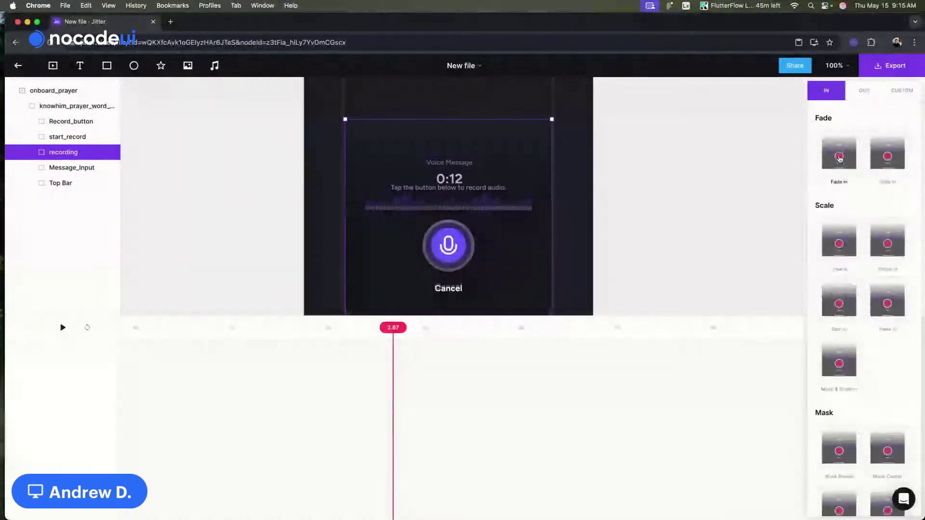
left_click(839, 158)
left_click(415, 347)
left_click(367, 328)
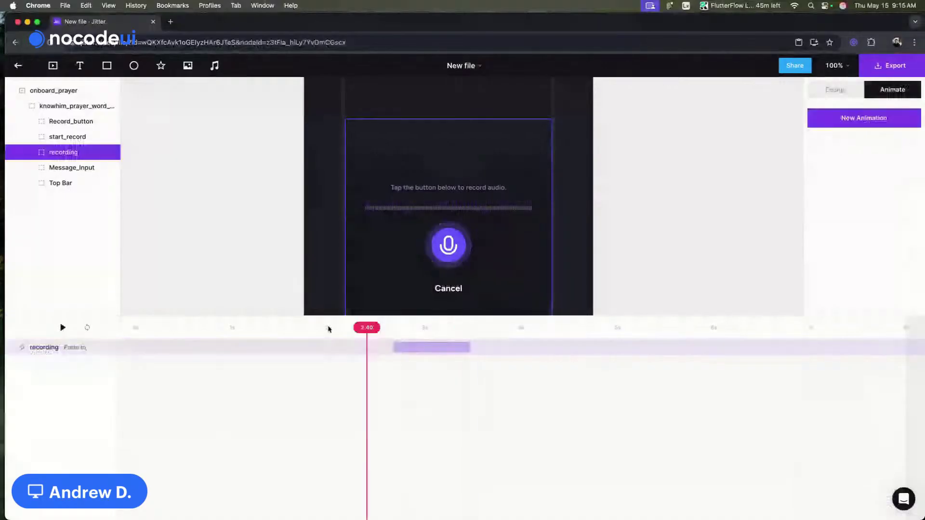
left_click(328, 327)
left_click_drag(430, 350, 511, 351)
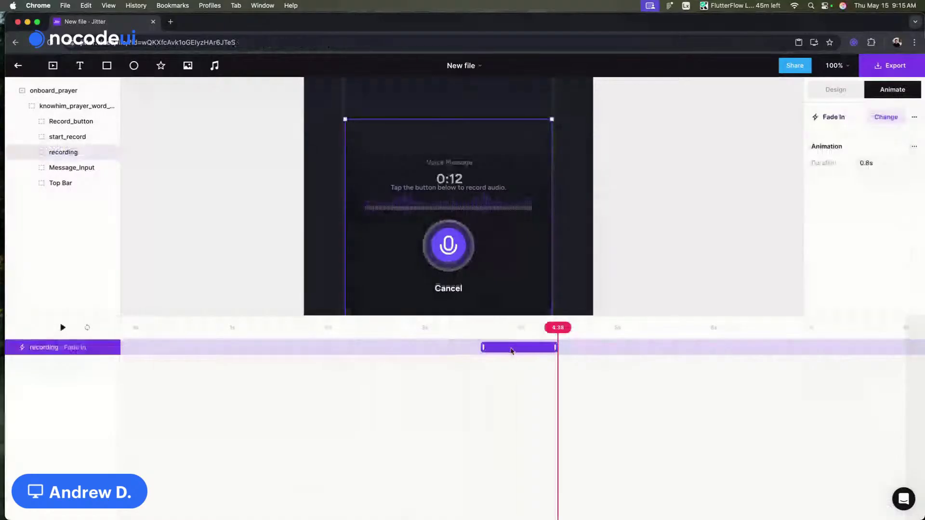
left_click(522, 374)
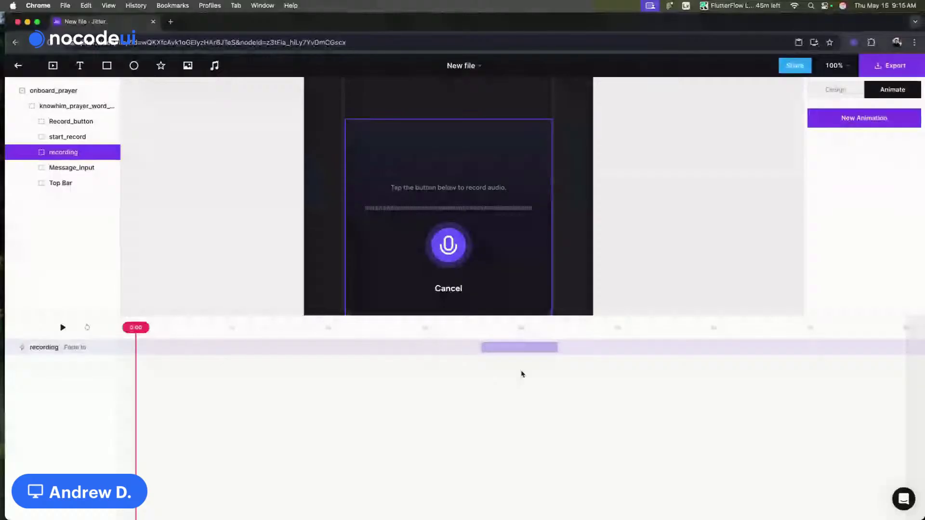
left_click(32, 153)
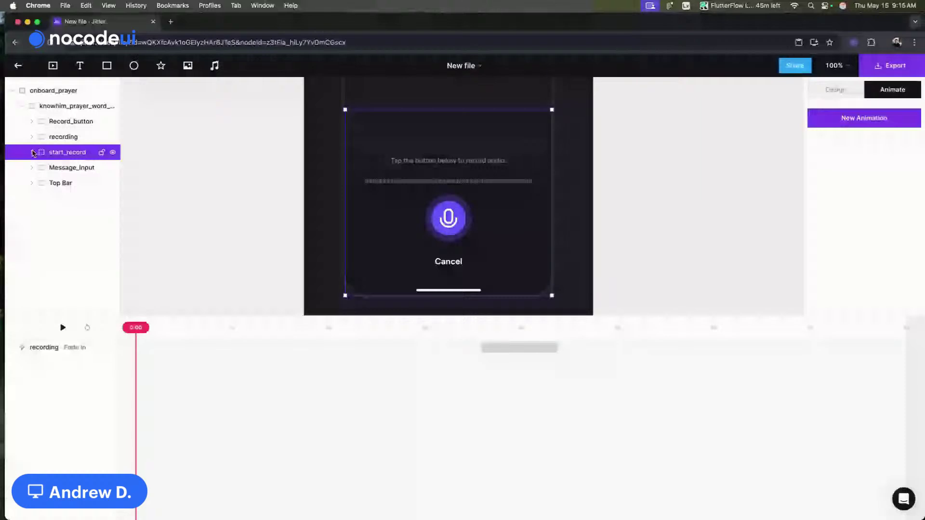
Step: Add a Spin out animation to the Record_button layer on the microphone prompt
left_click(457, 212)
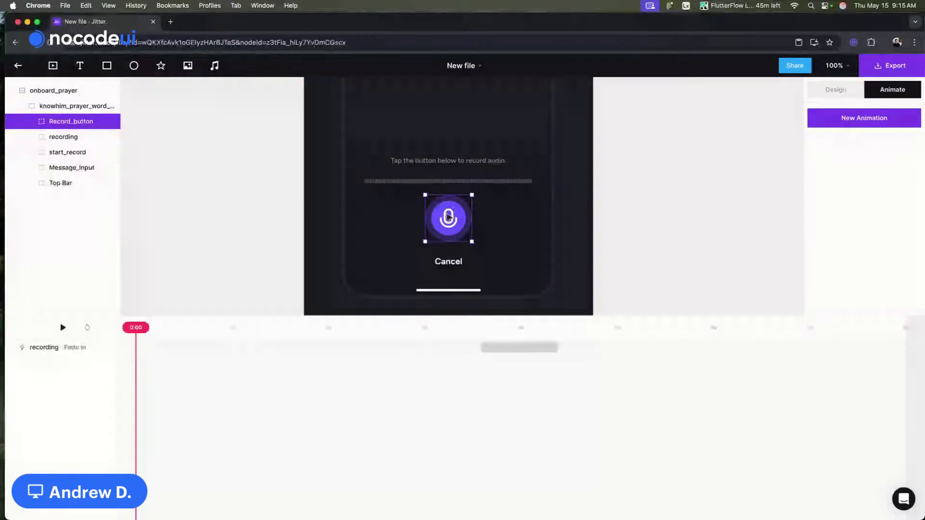
left_click(866, 123)
scroll(848, 265, "down", 2)
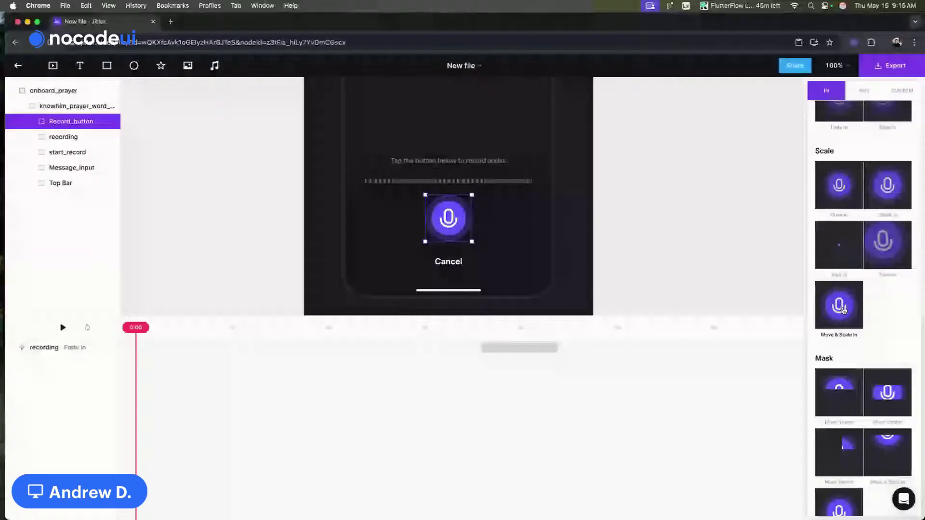
left_click(864, 90)
left_click(840, 244)
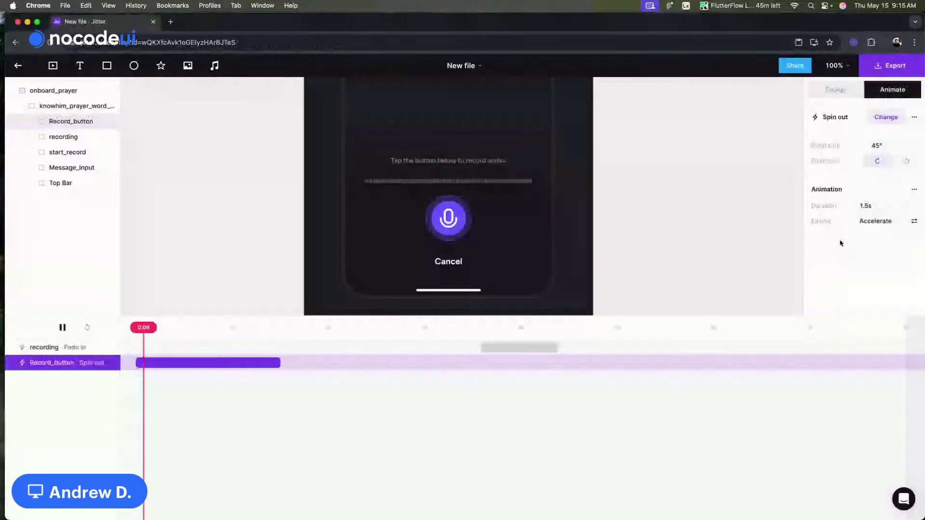
Step: Try Natural easing on Record_button's Spin out animation, and settle on Smooth
left_click(874, 222)
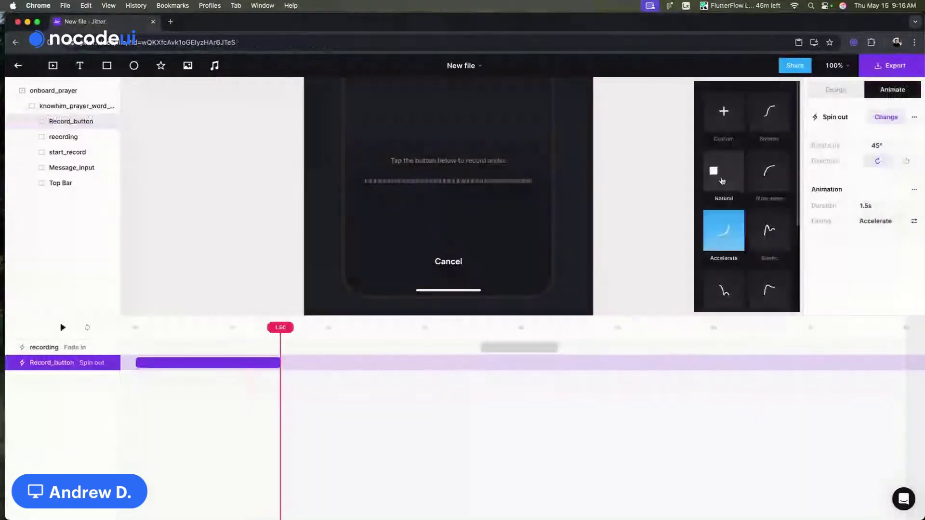
left_click(723, 174)
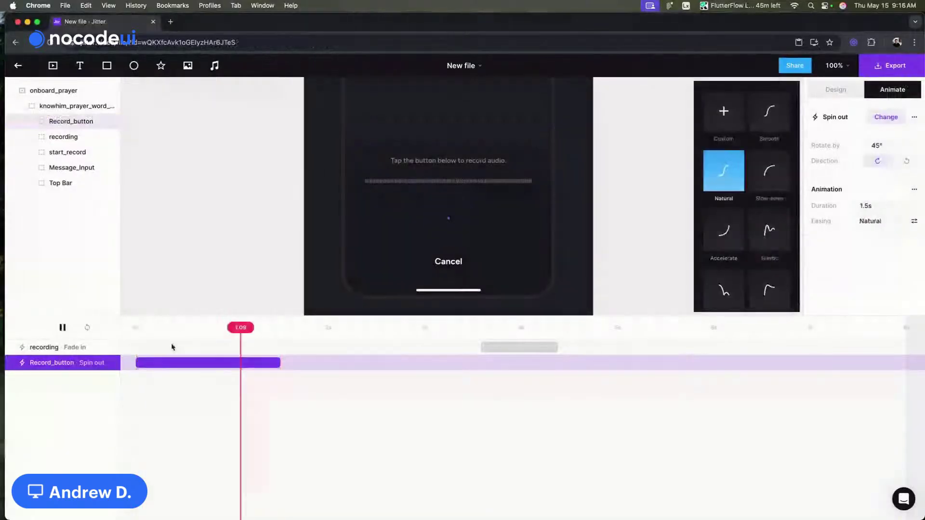
left_click(882, 223)
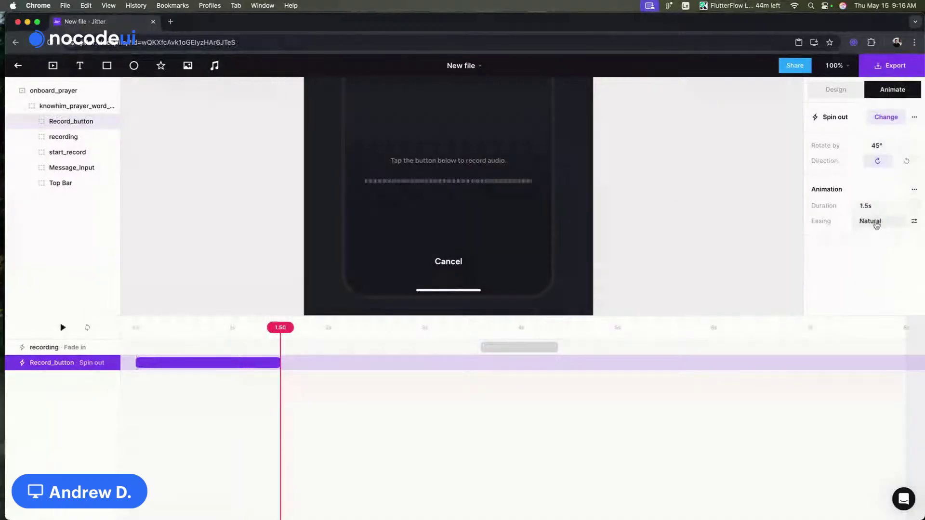
left_click(876, 225)
scroll(763, 98, "down", 1)
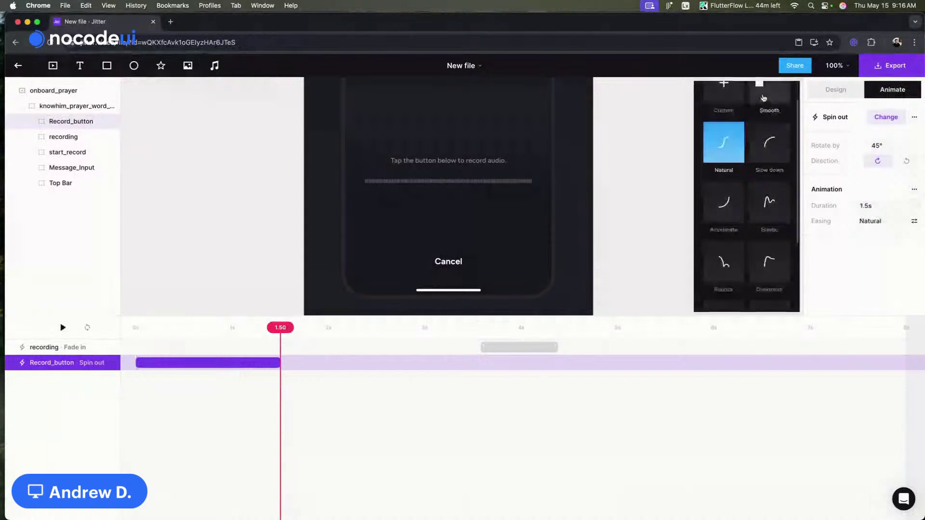
left_click(771, 90)
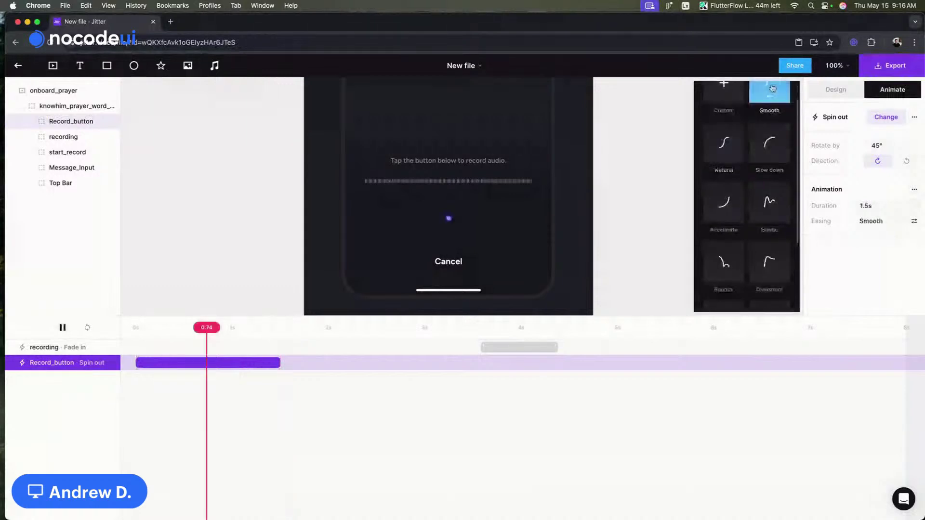
Step: Shorten Record_button's Spin out to 0.8 s and move it on the timeline to end at about 2.63 s
left_click(186, 309)
left_click(145, 364)
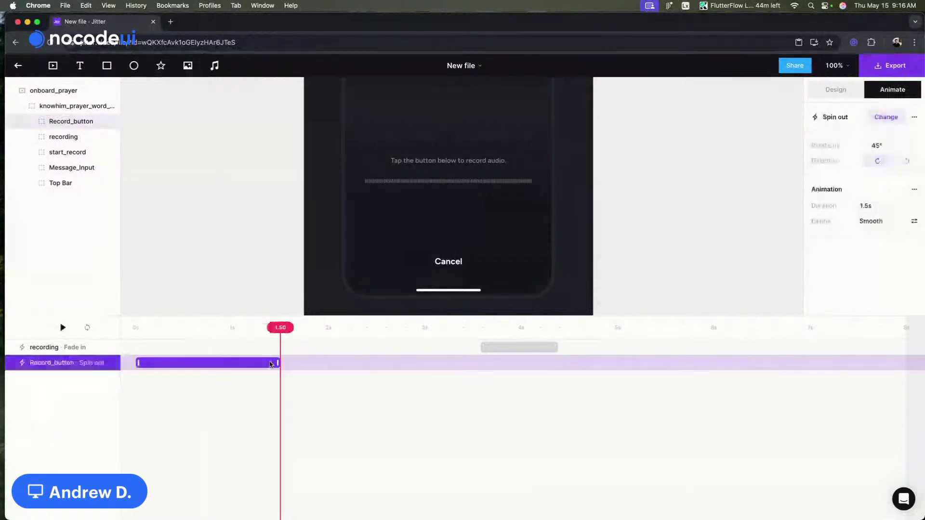
left_click_drag(270, 364, 211, 364)
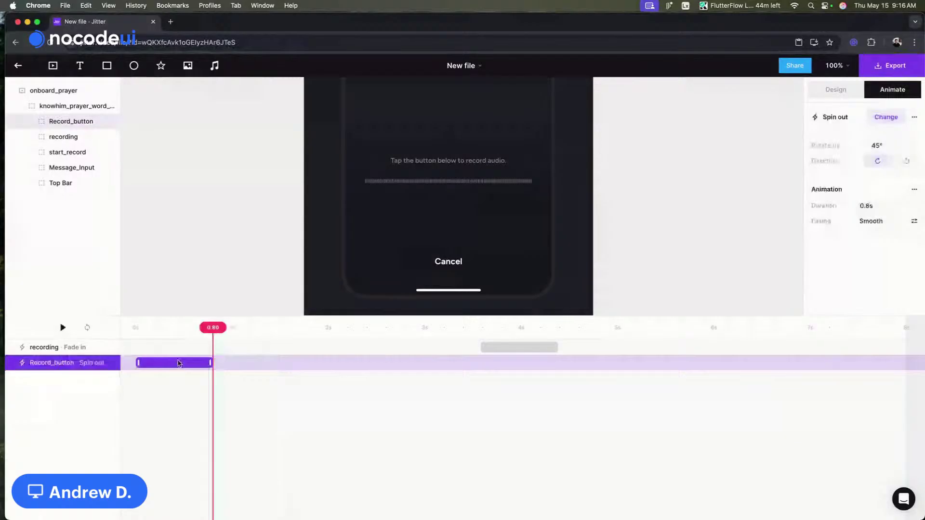
left_click_drag(179, 364, 354, 364)
Step: Move the recording layer's Fade In earlier to end at 3.23 s, slightly overlapping Record_button's Spin out
left_click(429, 235)
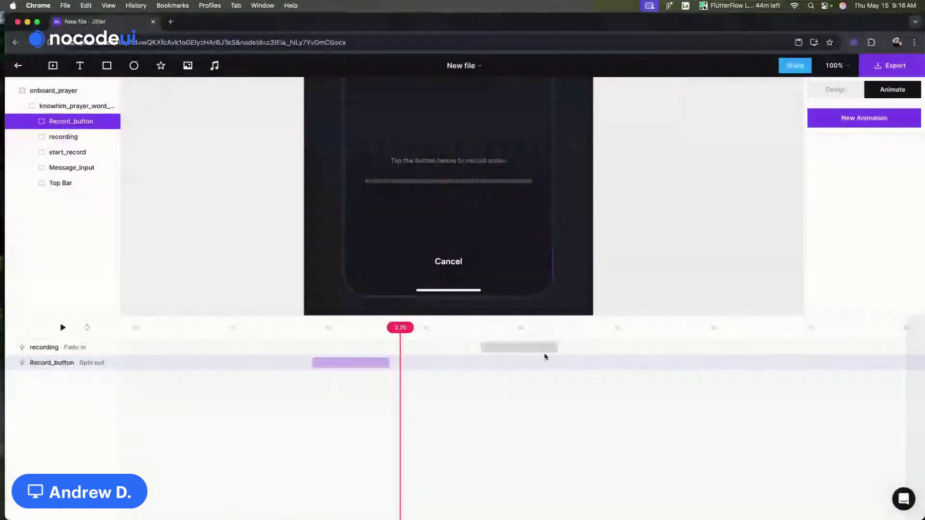
left_click(503, 348)
left_click_drag(504, 348, 410, 351)
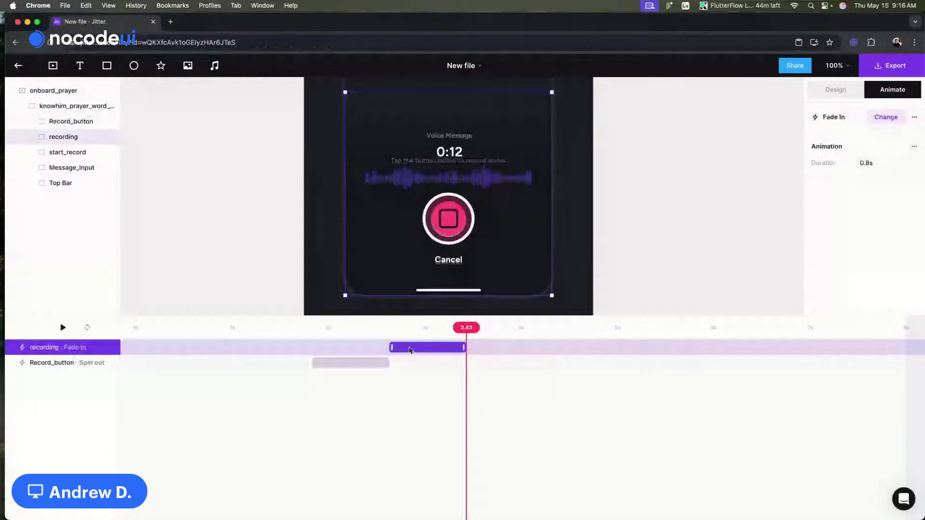
left_click(441, 342)
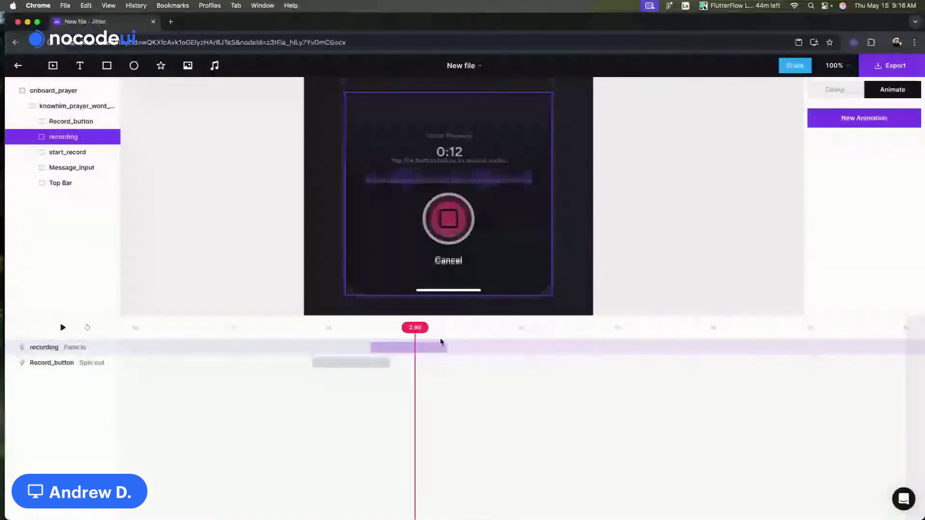
left_click(441, 345)
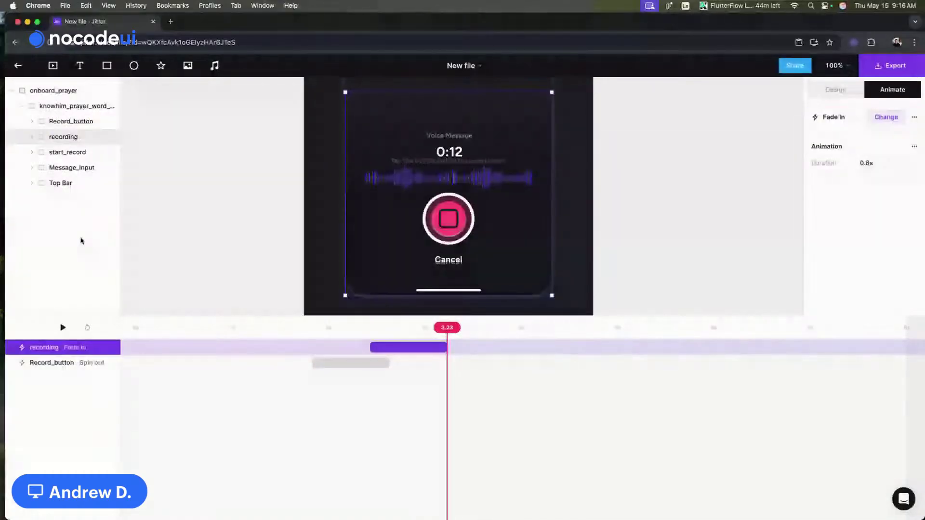
Step: Add a 0.8 s Fade Out to start_record, and align it and recording's Fade In with Record_button's Spin out, ending at 2.63 s
left_click(72, 152)
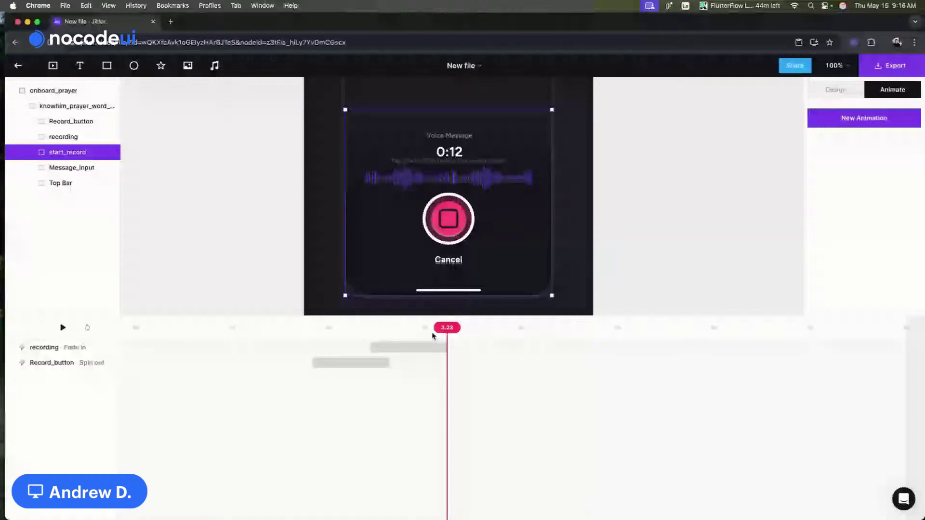
left_click(311, 328)
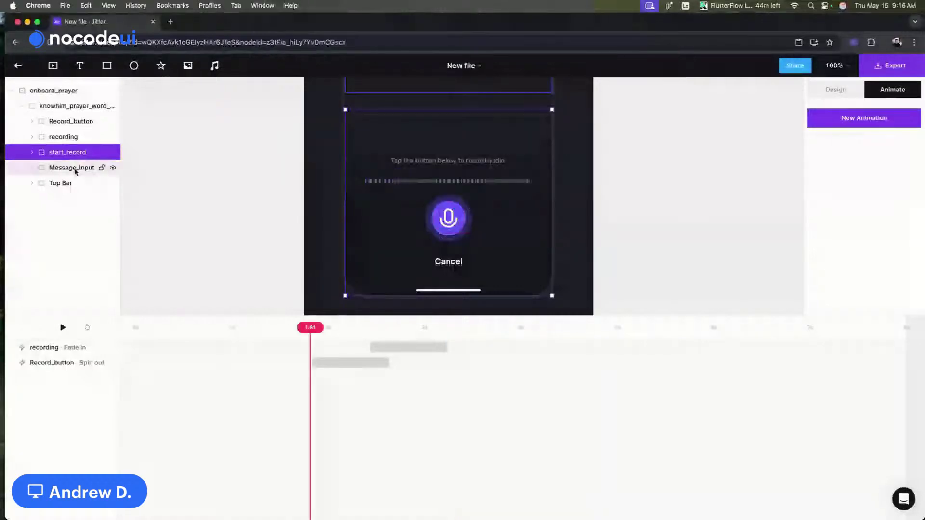
left_click(880, 126)
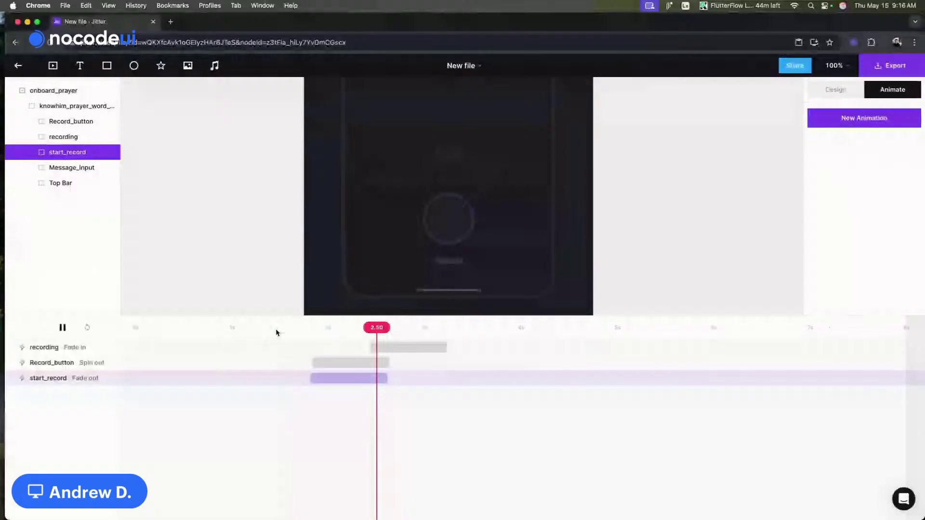
left_click_drag(439, 350, 363, 347)
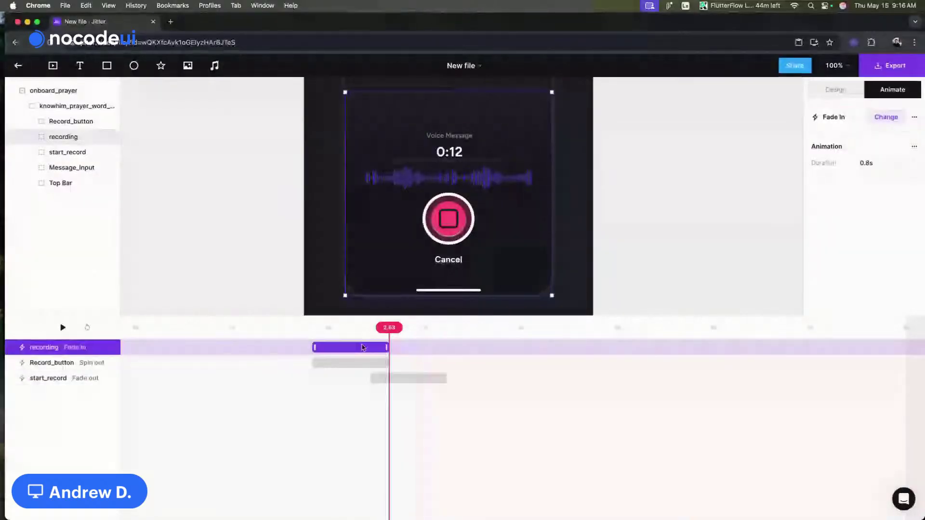
left_click_drag(411, 383, 350, 382)
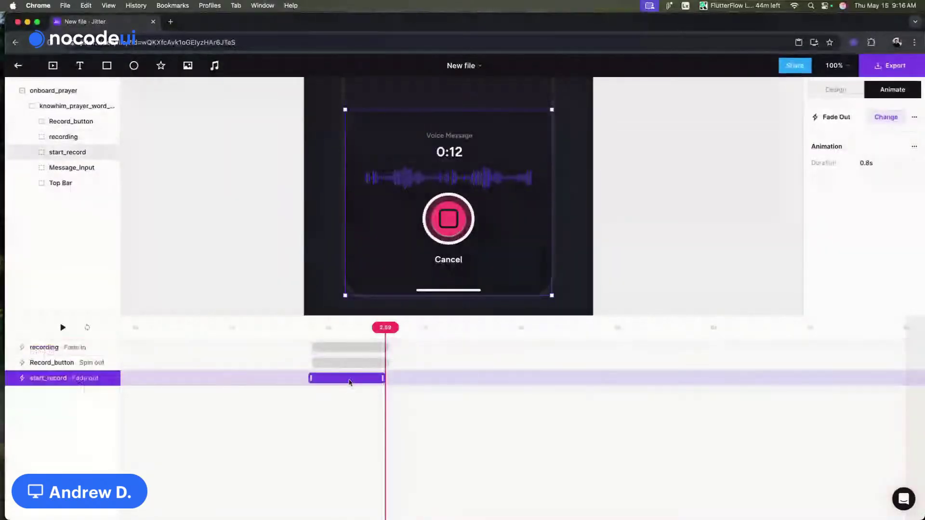
Step: Switch to Figma, remove the red stop button's drop shadow, and recopy it into Jitter's audio_recording layer in place of the old one
left_click(465, 224)
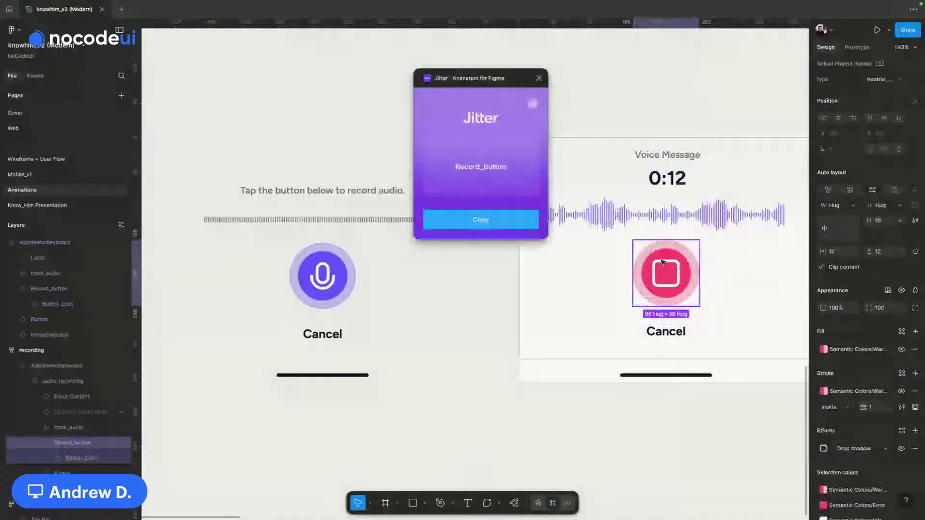
scroll(662, 263, "right", 5)
left_click(915, 449)
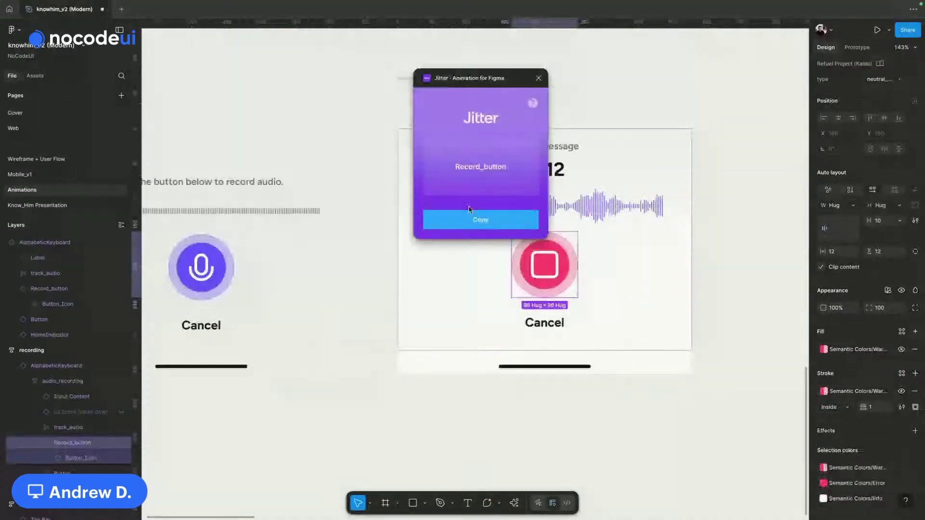
left_click(483, 220)
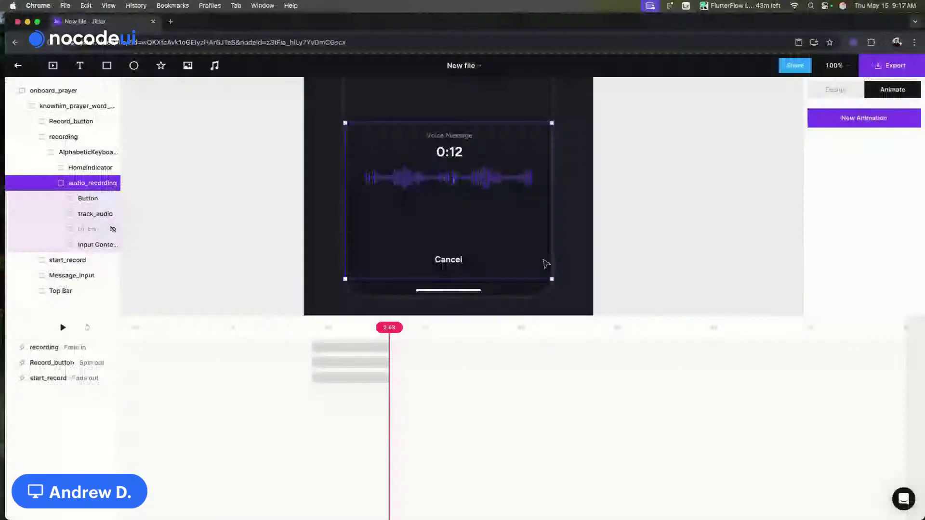
double_click(460, 234)
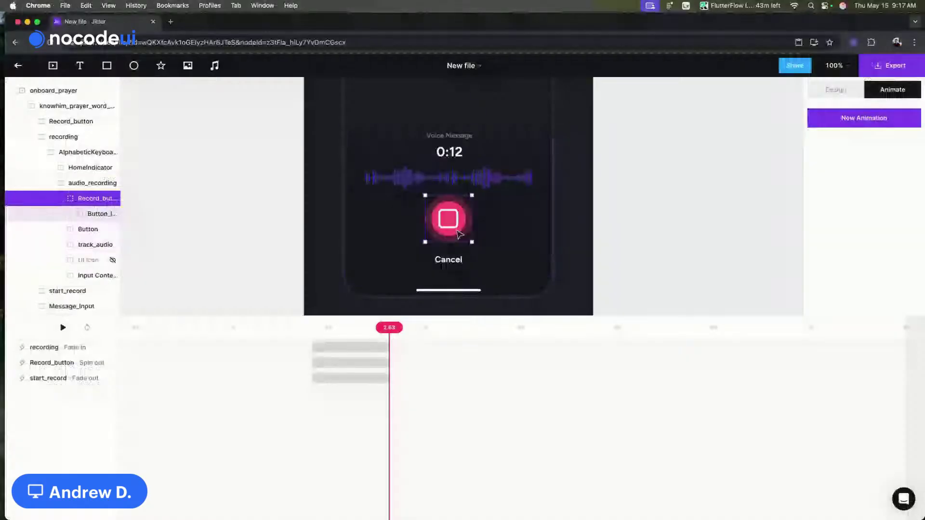
Step: Add a Spin in animation with Smooth easing to the stop button, shorten it to match the other animations' timing, and preview it
left_click(299, 330)
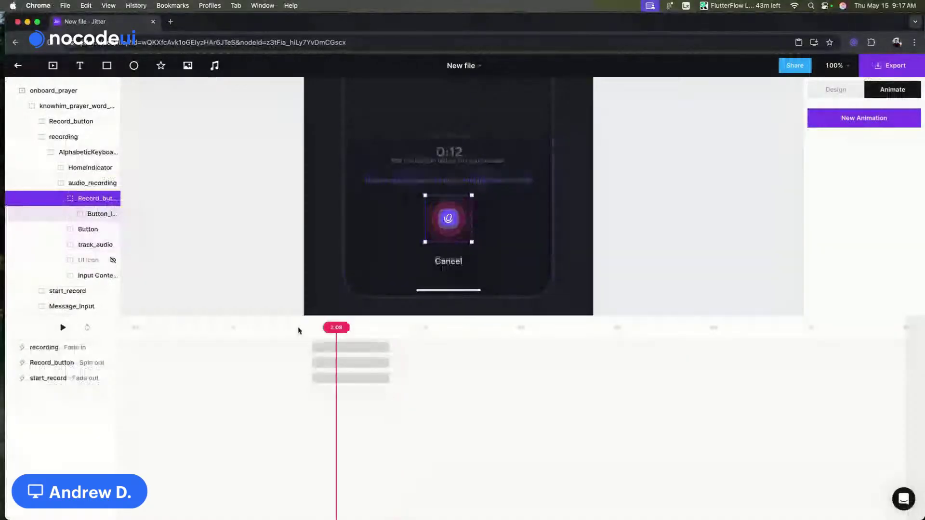
key("space")
key("space")
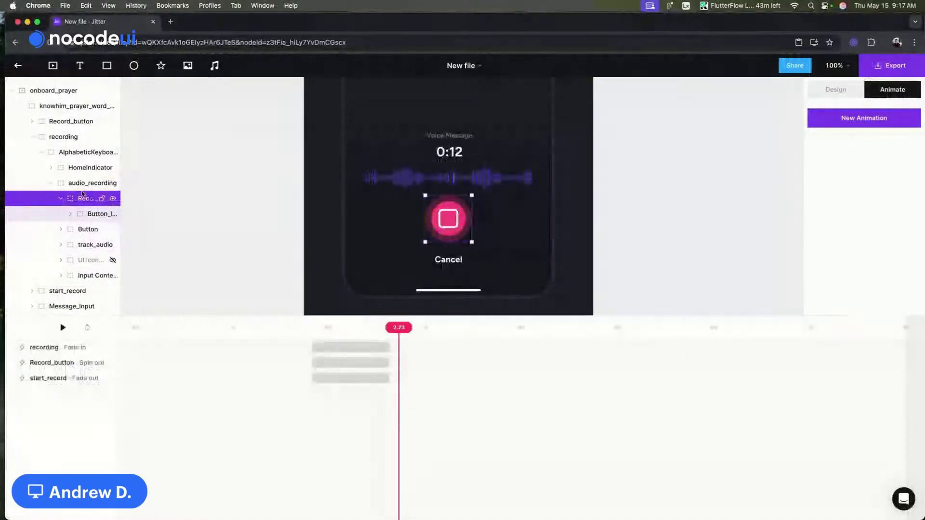
left_click(60, 198)
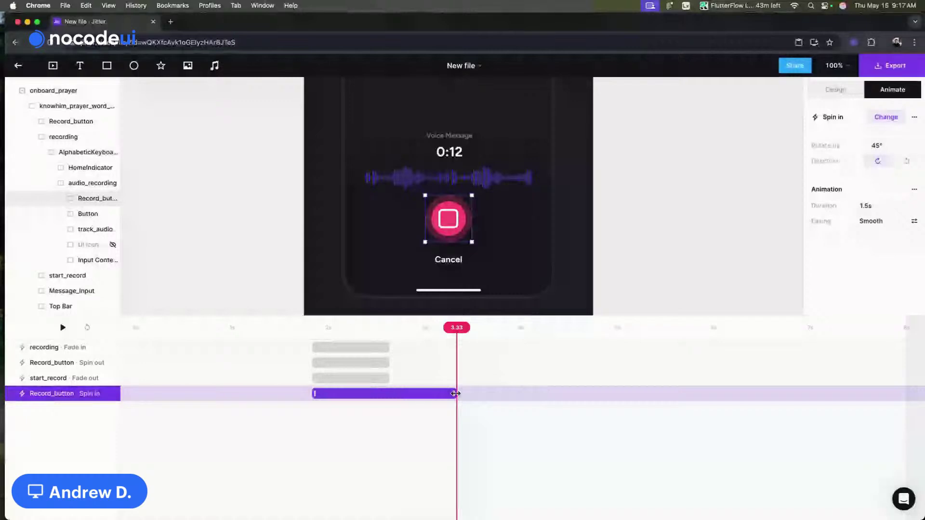
key("space")
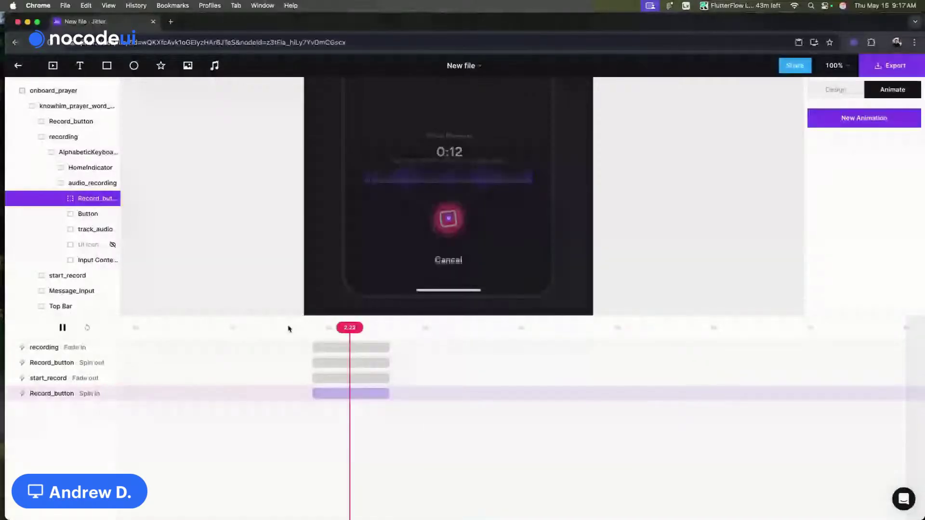
key("space")
key("space")
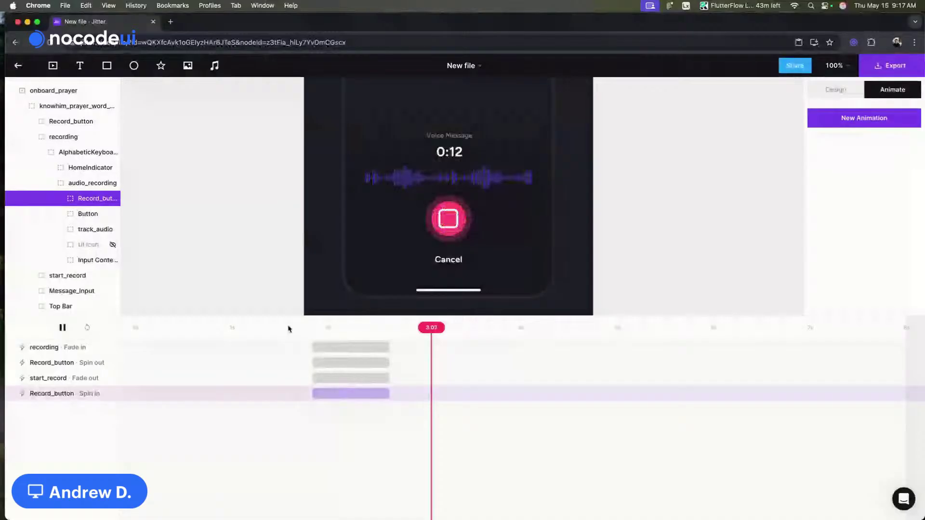
Step: Move the stop button's layer out of recording to the top of the phone frame's layers and rename it recording_button
left_click_drag(108, 198, 62, 114)
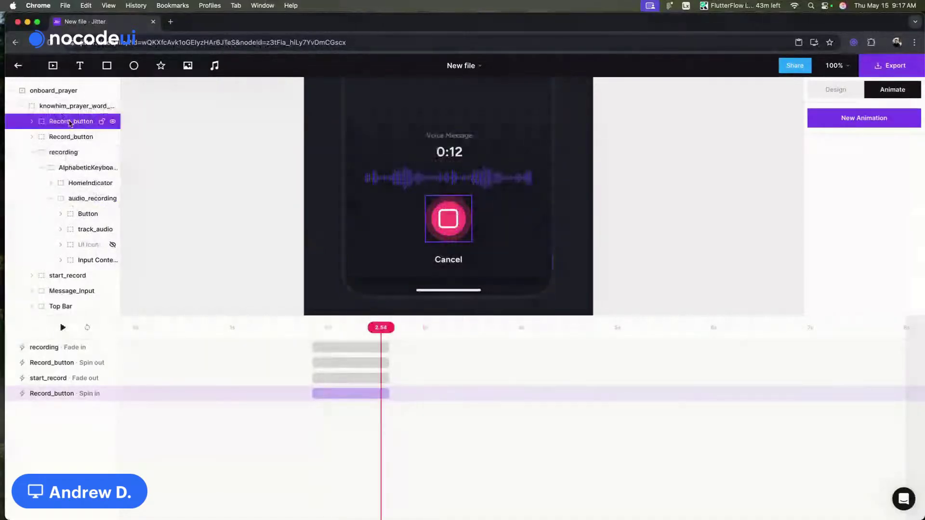
double_click(70, 122)
type("recording_")
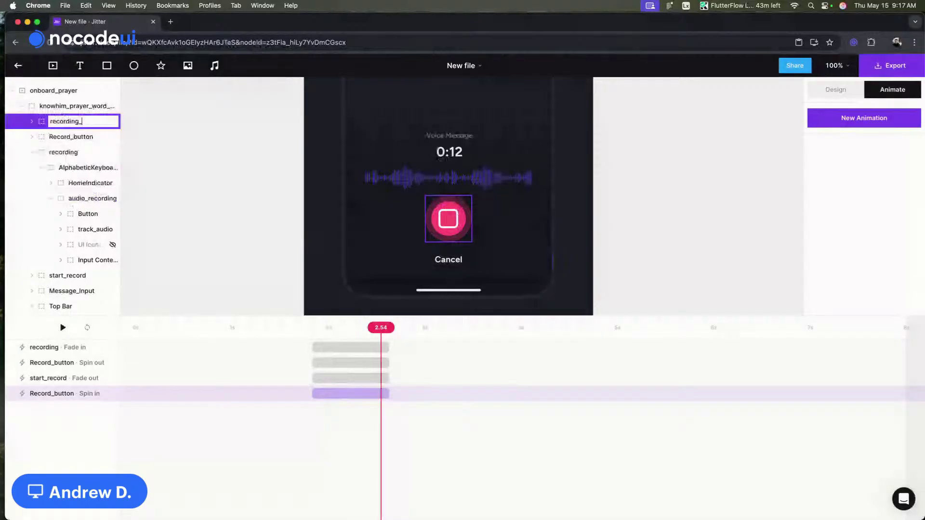
type("button")
key("Return")
Step: Replay the transition several times from just before the animations start to check the microphone button's swap to the stop button
left_click(302, 328)
key("space")
key("space")
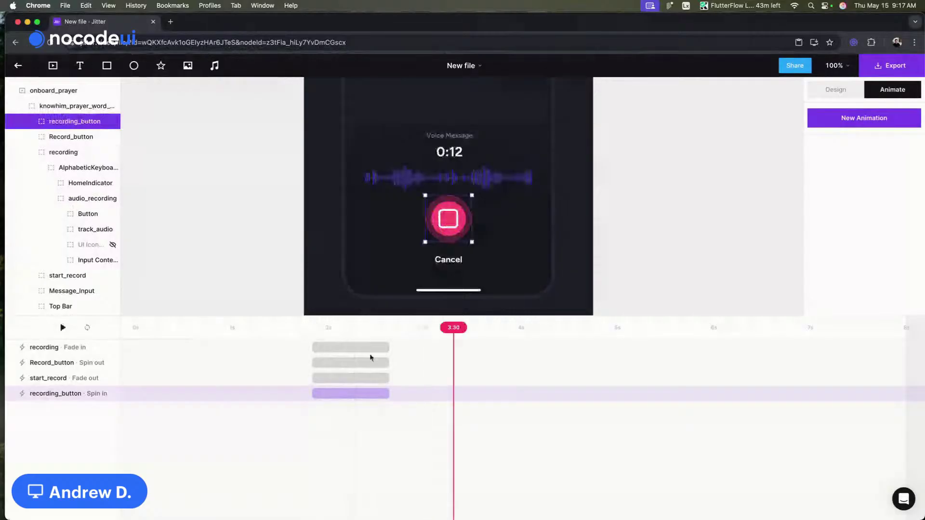
left_click(300, 323)
key("space")
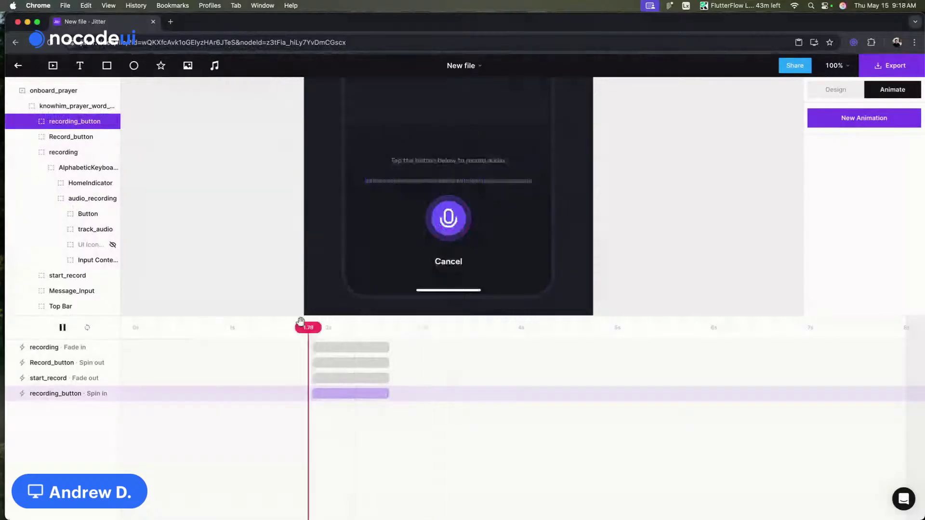
key("space")
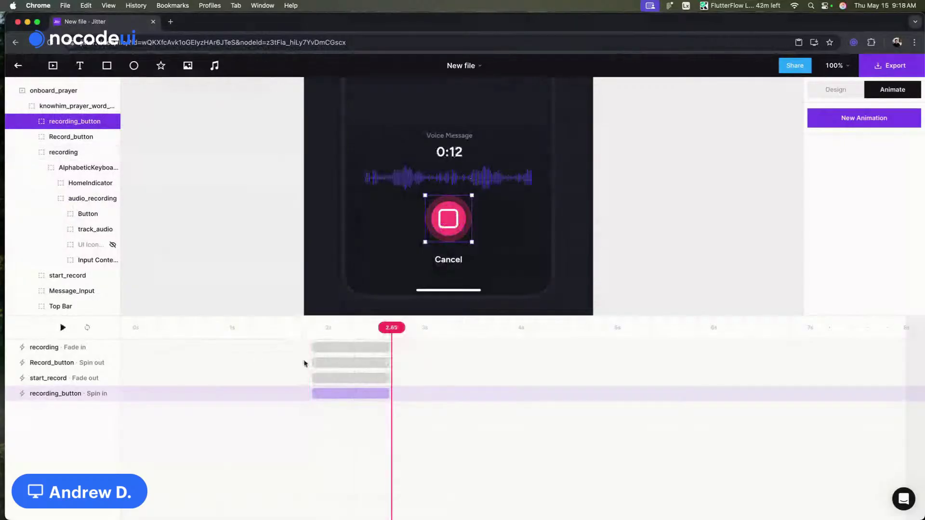
left_click(304, 333)
key("space")
key("space")
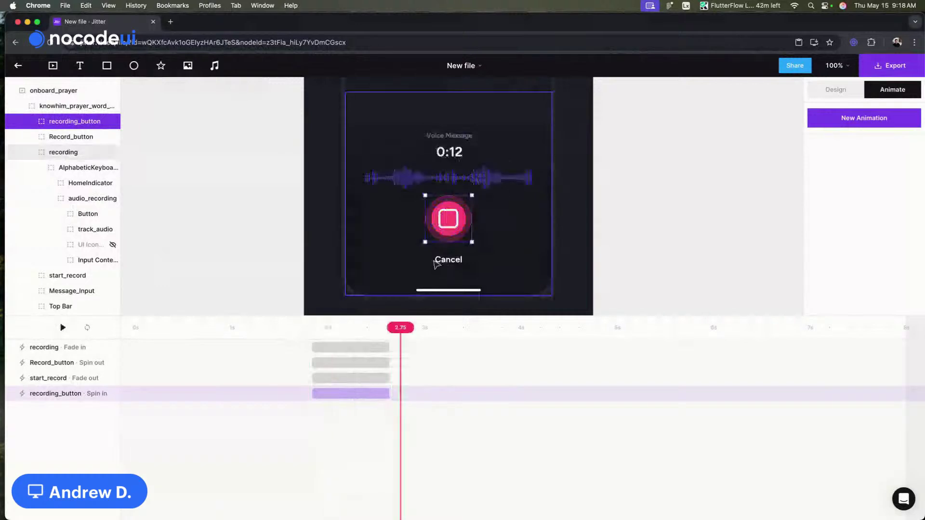
scroll(436, 263, "down", 3)
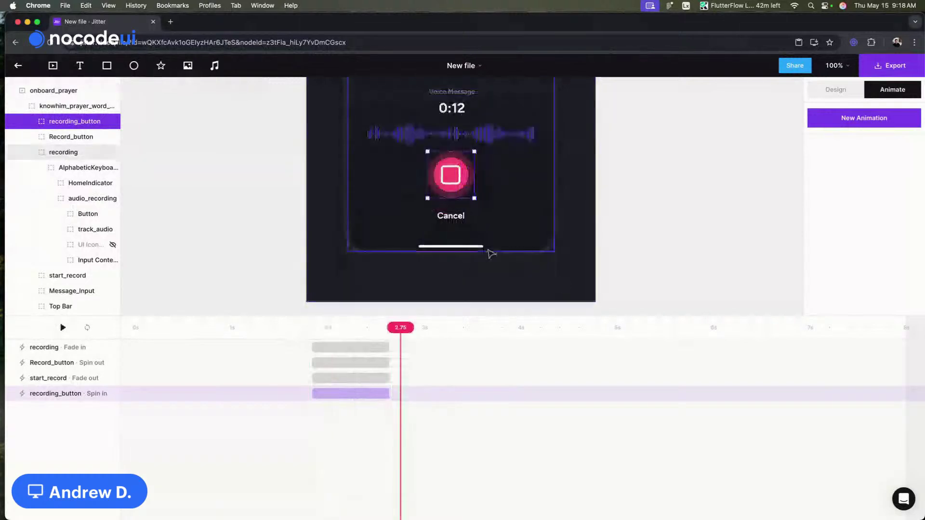
Step: Select the phone frame layer knowhim_prayer_word_ and nudge it slightly upward within the onboard_prayer artboard
scroll(492, 254, "down", 3)
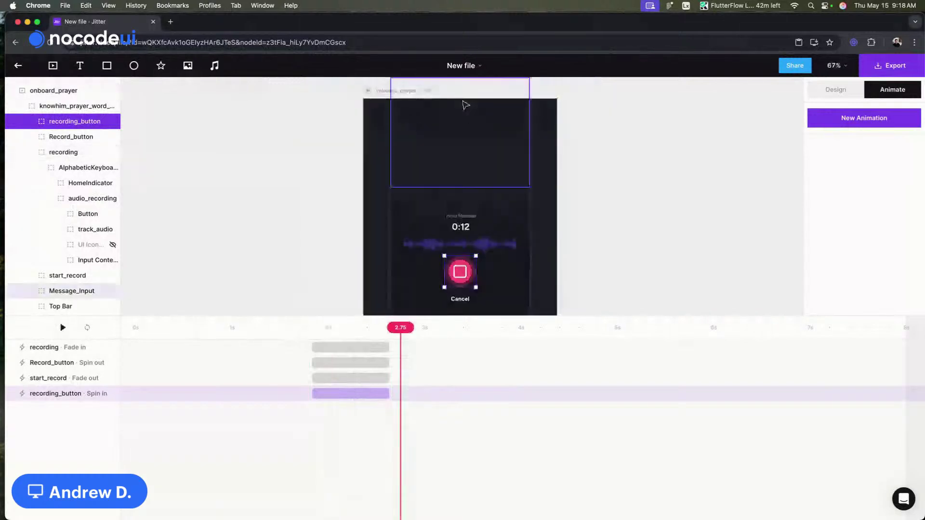
left_click(70, 107)
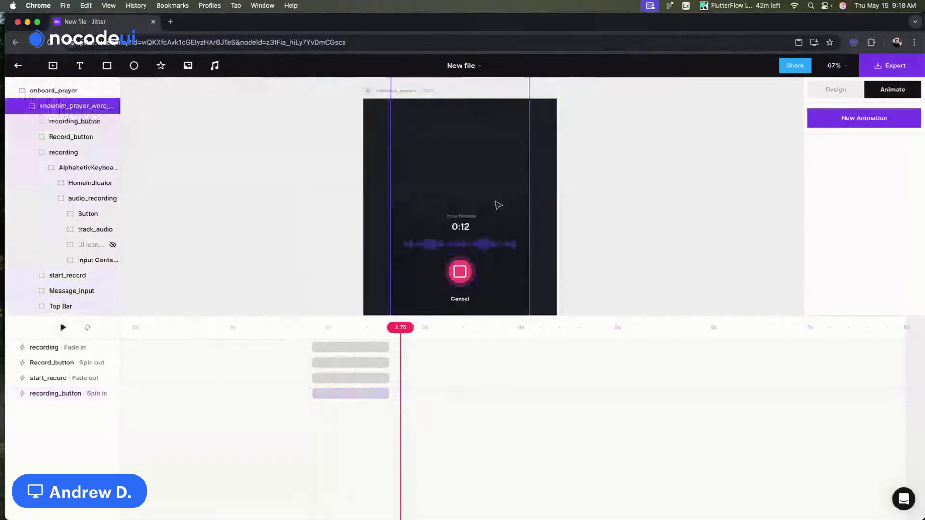
scroll(499, 205, "down", 2)
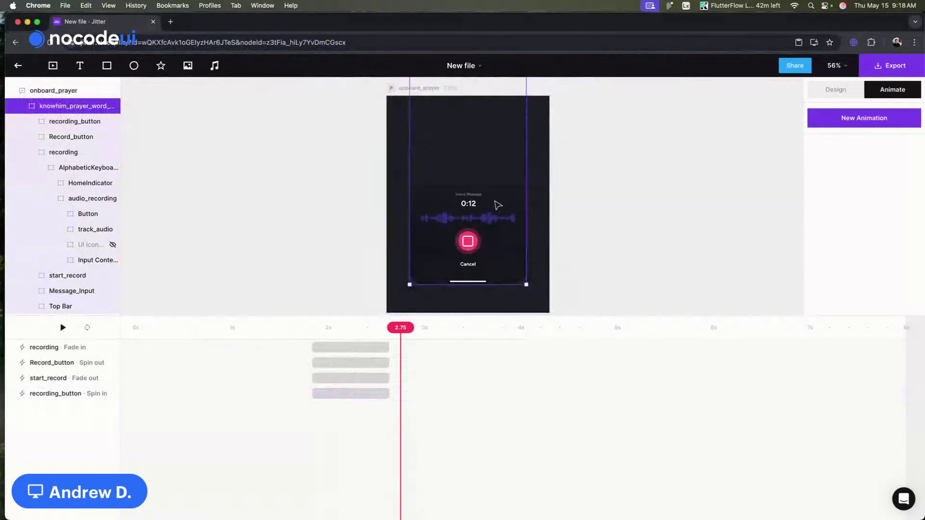
key("shift+Up")
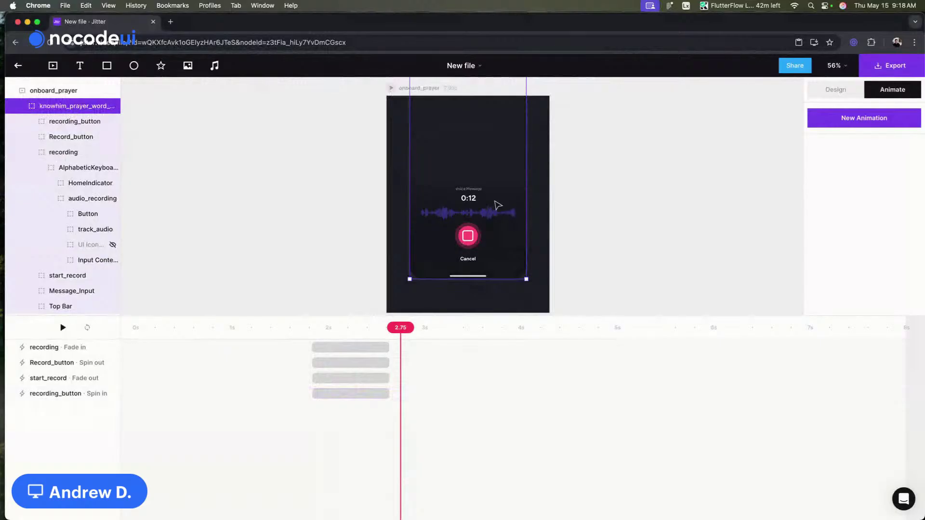
Step: Select the 0:12 timer text inside the recording layer and open its design properties
scroll(498, 206, "up", 3)
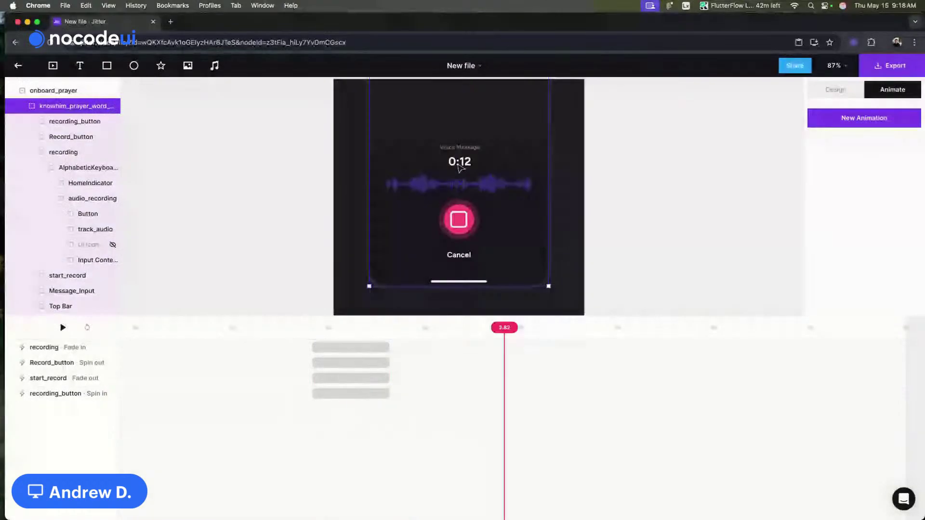
left_click(461, 165)
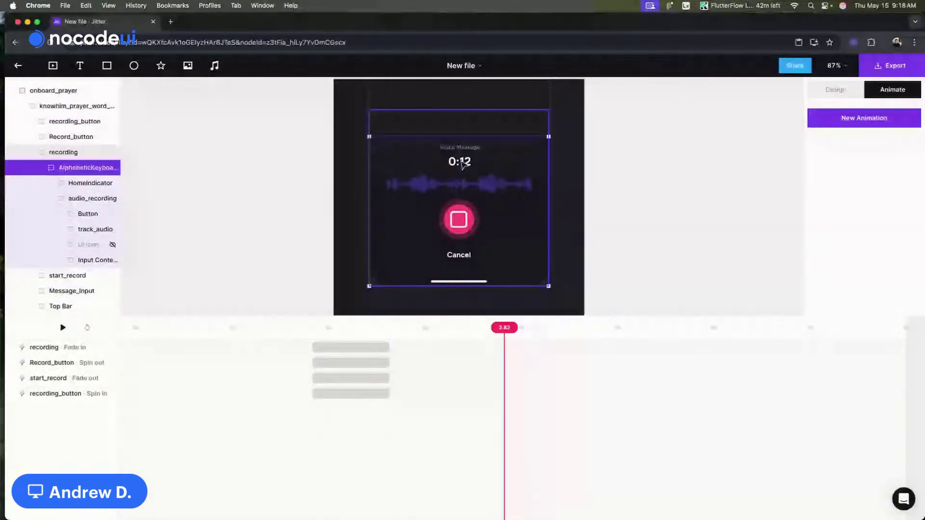
double_click(461, 165)
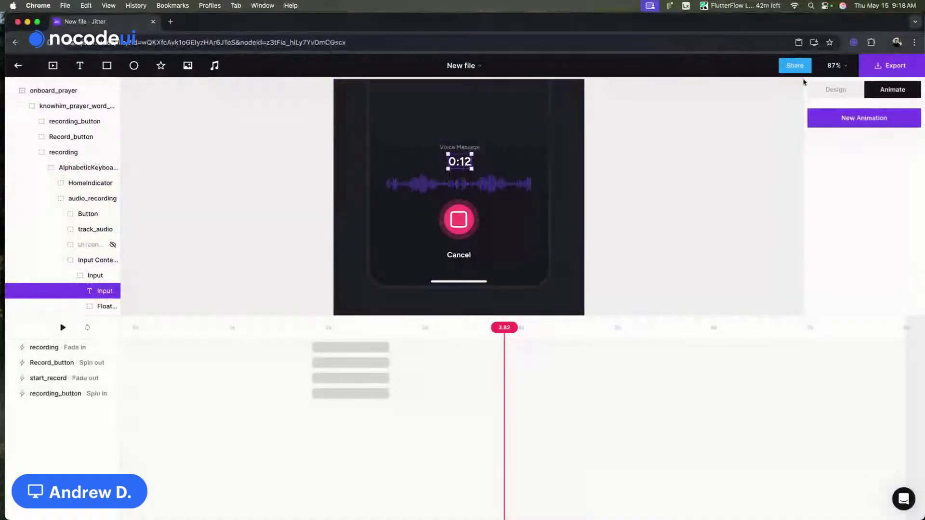
left_click(842, 96)
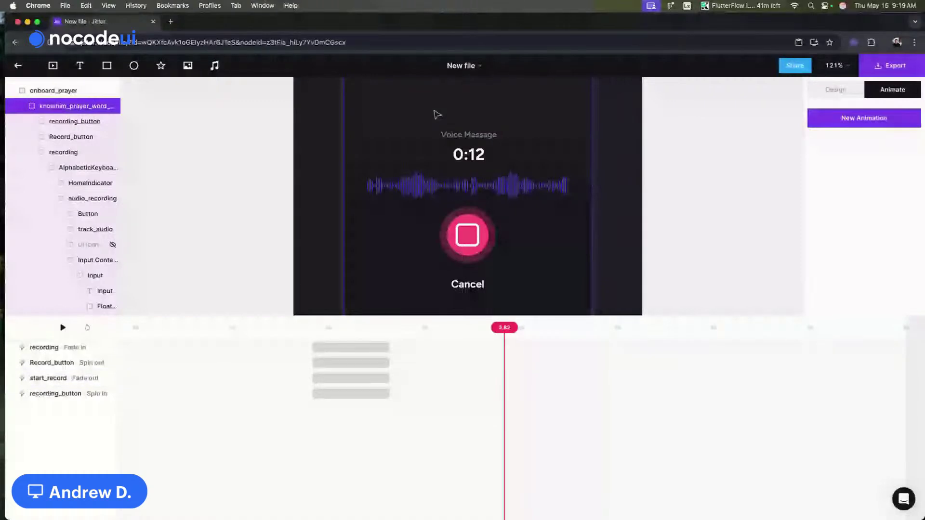
Step: Look through the phone frame's start_record layers and select the track_lines waveform above the stop button to check how it was imported
left_click(436, 114)
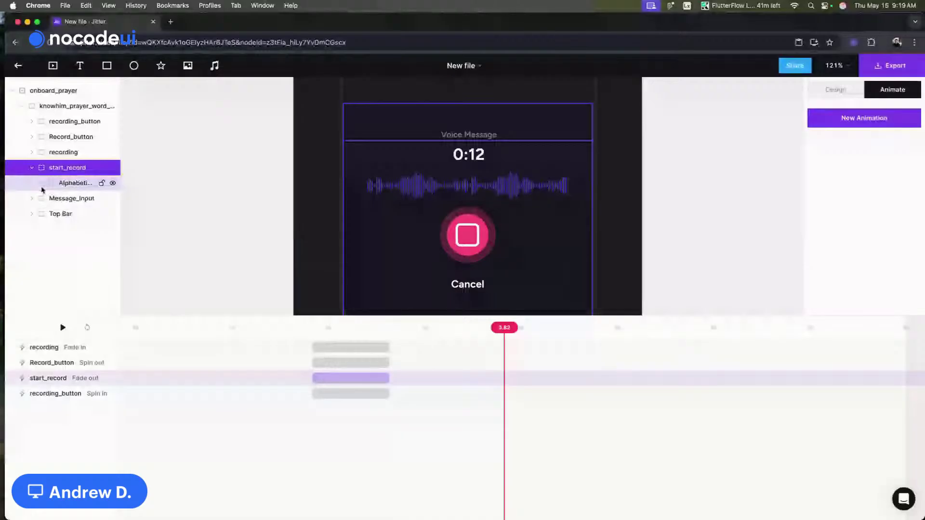
left_click(59, 107)
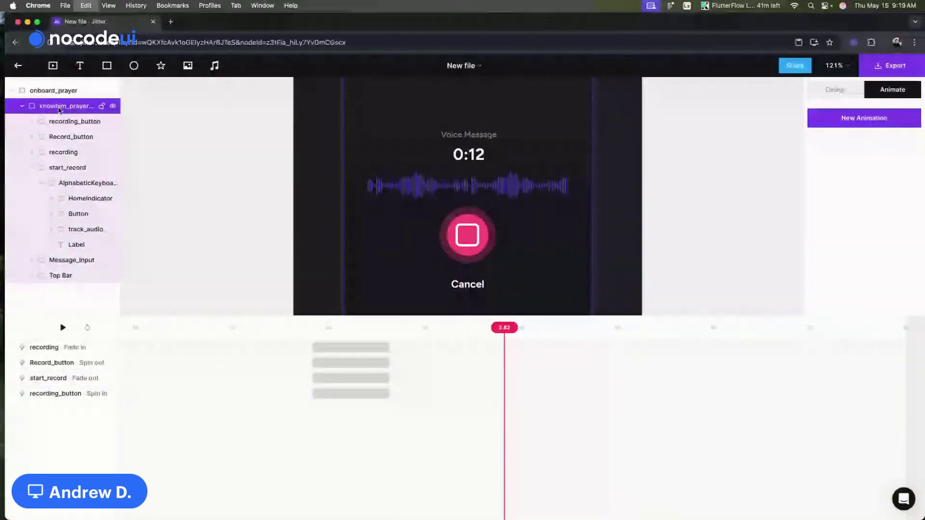
scroll(171, 138, "up", 5)
scroll(431, 244, "down", 3)
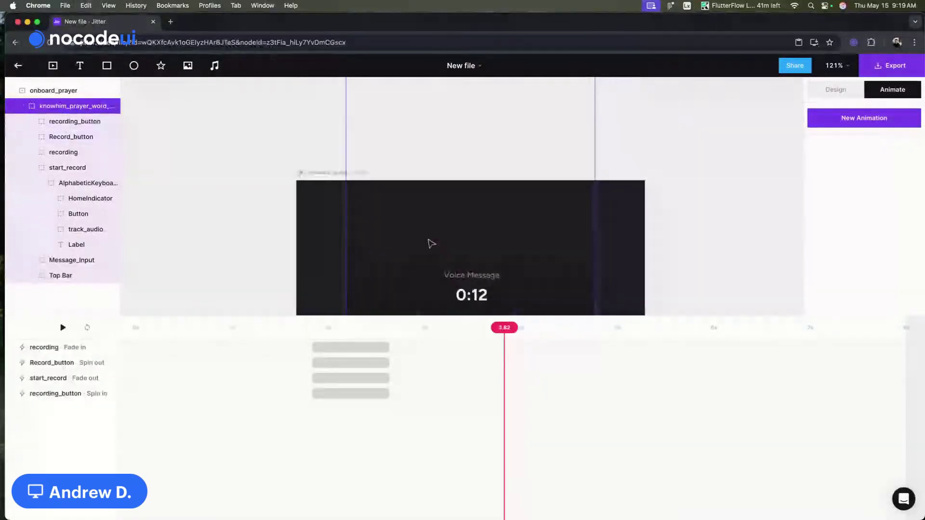
scroll(432, 243, "down", 5)
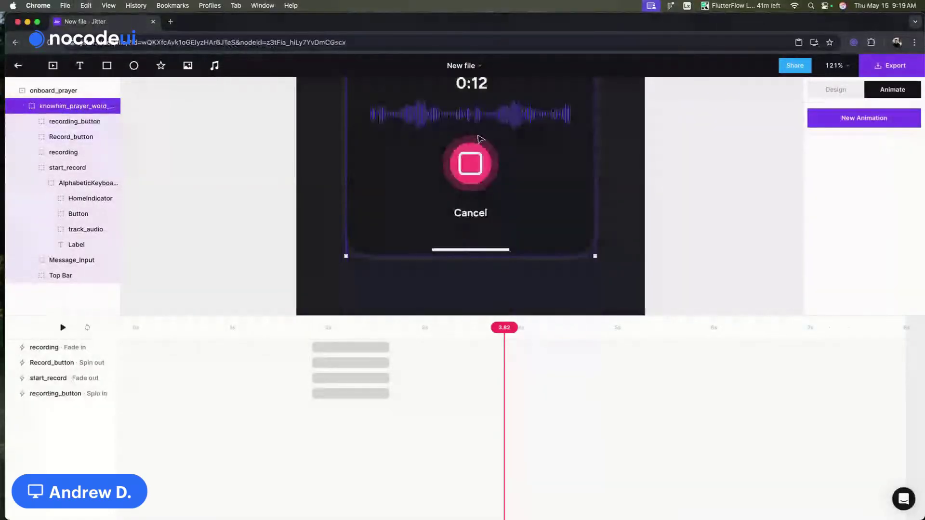
left_click(436, 115)
double_click(436, 115)
scroll(434, 115, "up", 5)
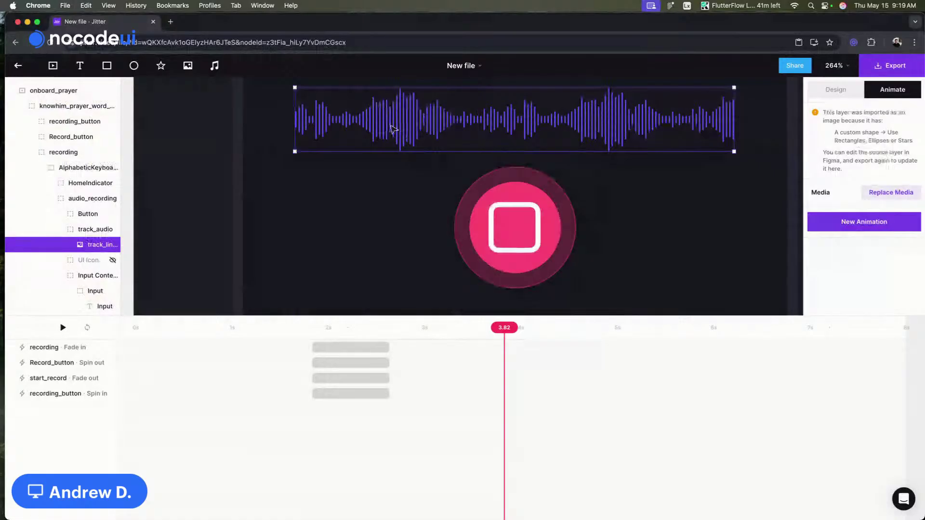
Step: Switch to Figma, close the Jitter plugin, and inspect the individual line layers that make up the recording frame's waveform
scroll(386, 129, "down", 2)
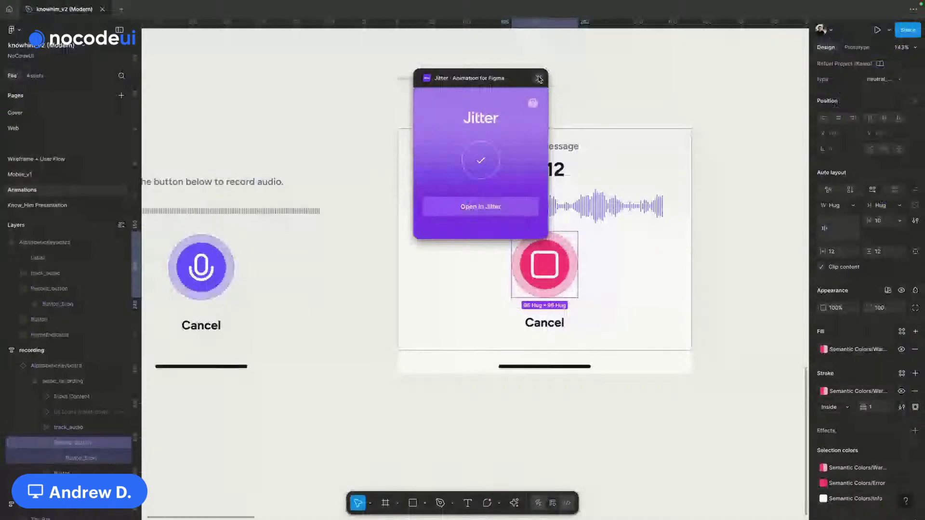
left_click(539, 79)
scroll(628, 212, "up", 5)
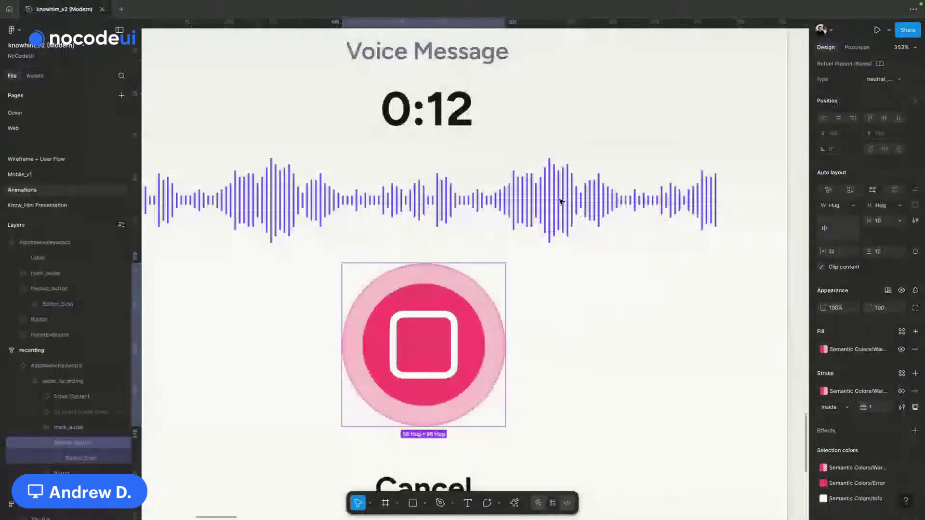
left_click(561, 202)
scroll(45, 409, "up", 6)
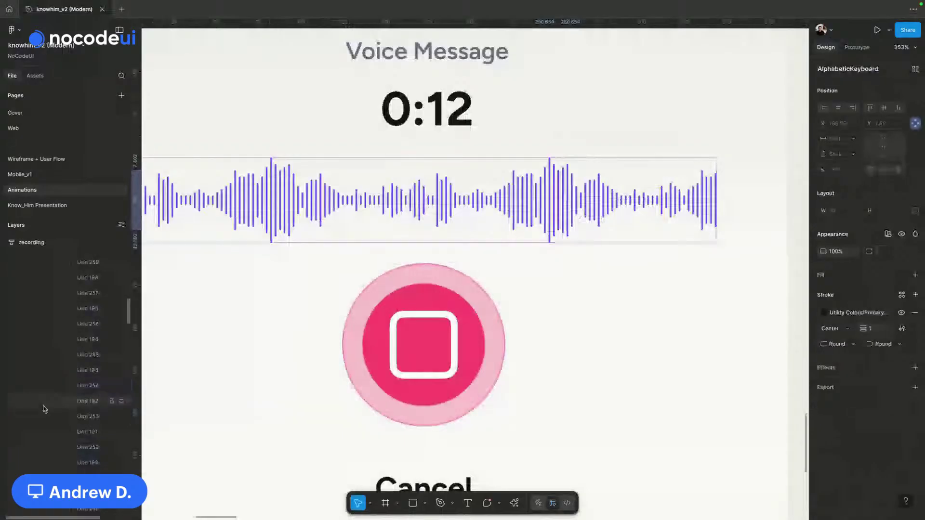
scroll(45, 409, "up", 8)
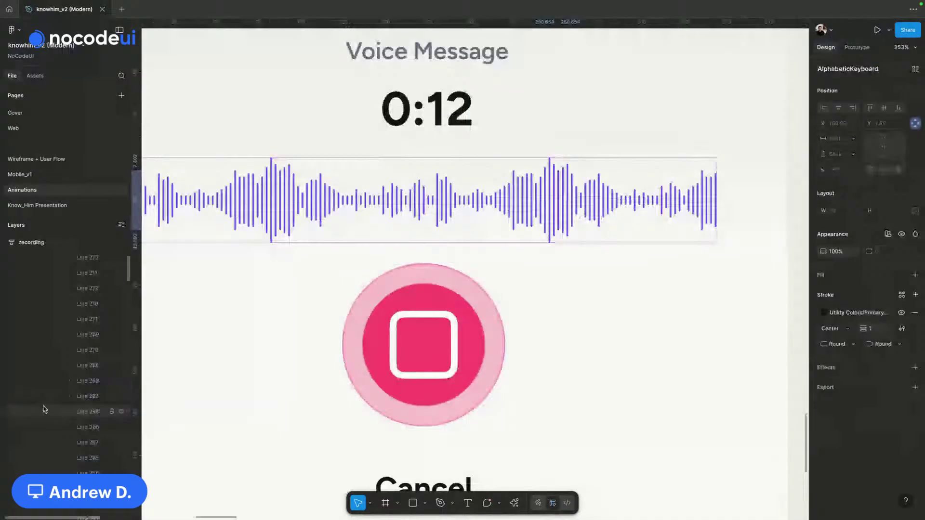
scroll(72, 362, "down", 10)
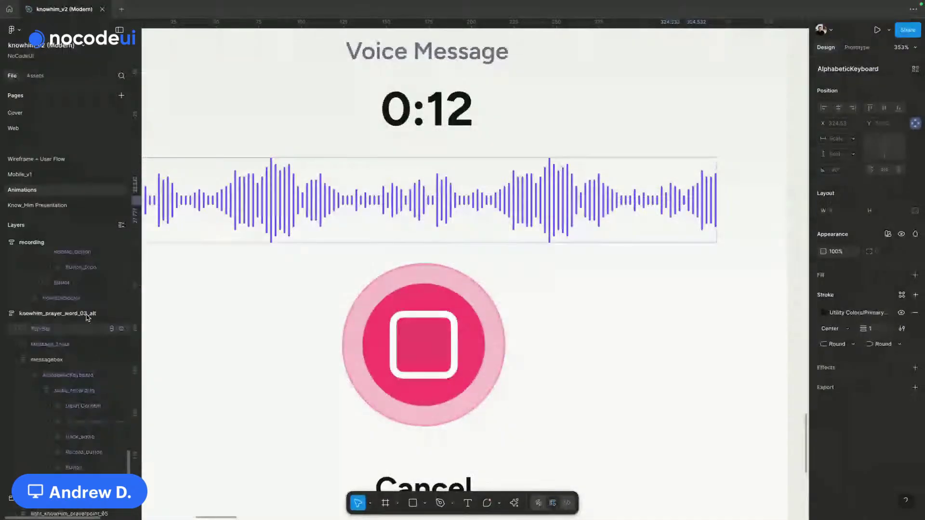
key("ctrl+a")
left_click_drag(93, 388, 41, 418)
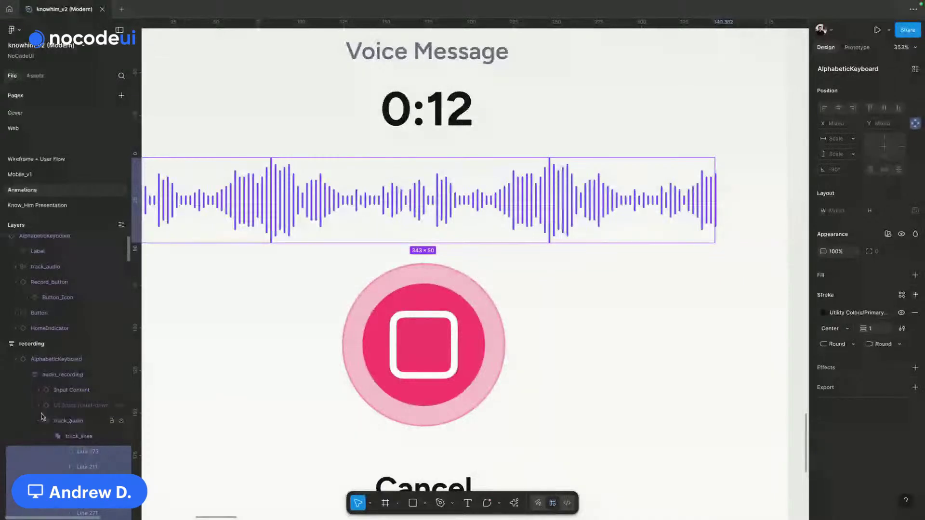
Step: Select the track_lines boolean group inside track_audio and update its boolean operation
left_click(85, 452)
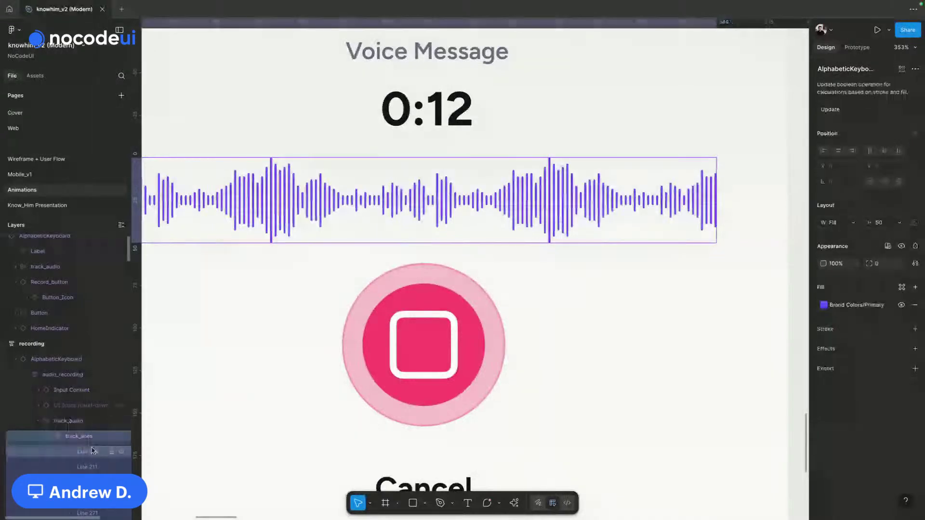
left_click(92, 437)
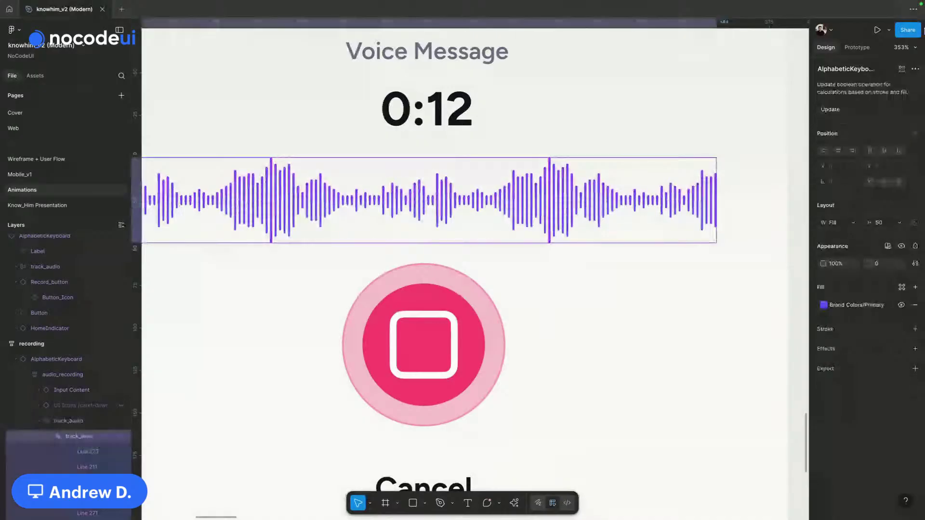
left_click(828, 110)
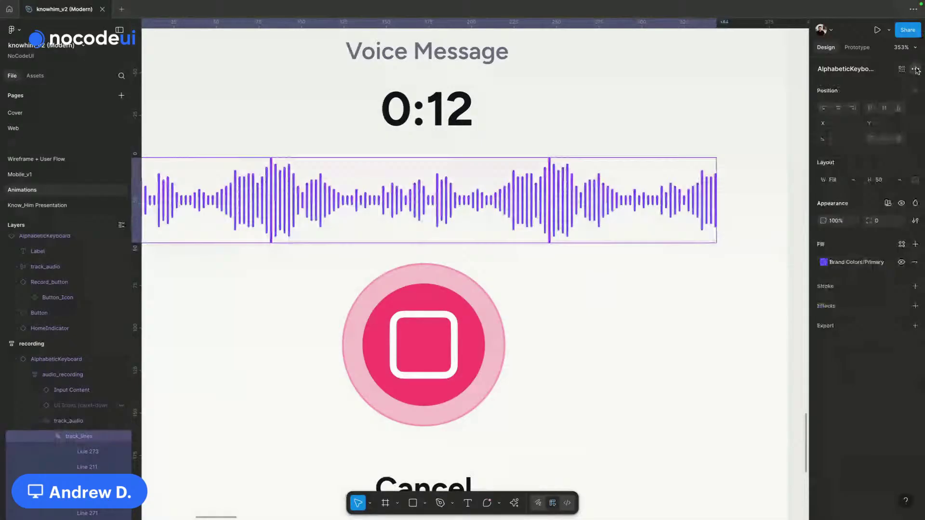
Step: Try recopying track_lines with the Jitter plugin and pasting it into Jitter's audio_recording layer, and undo the paste
left_click(515, 503)
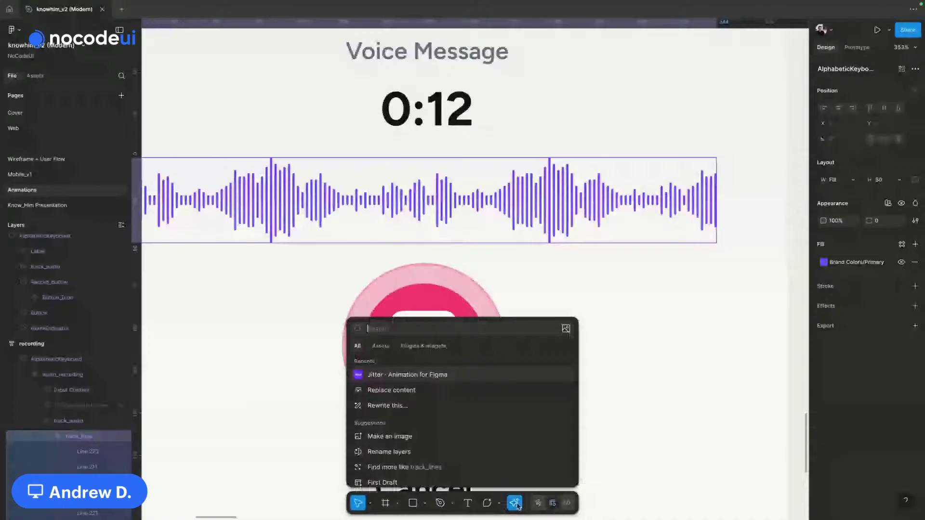
left_click(501, 375)
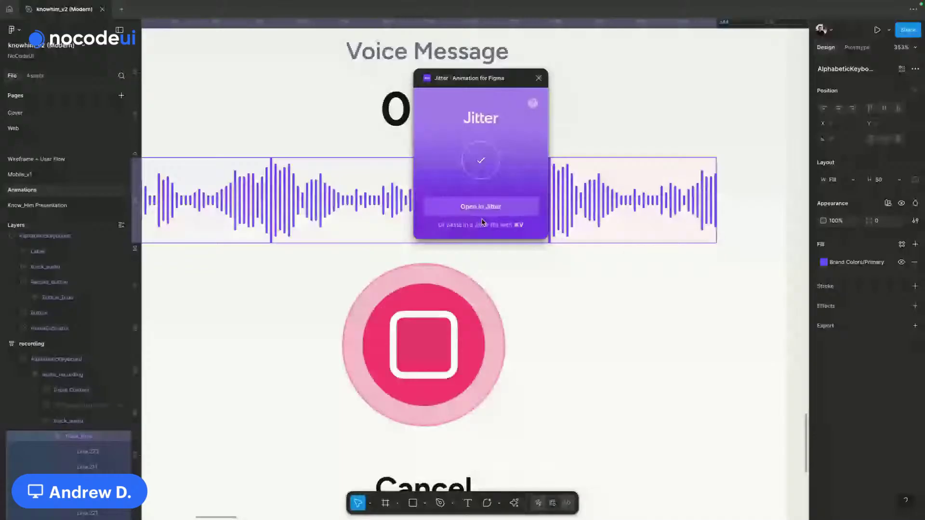
left_click(481, 212)
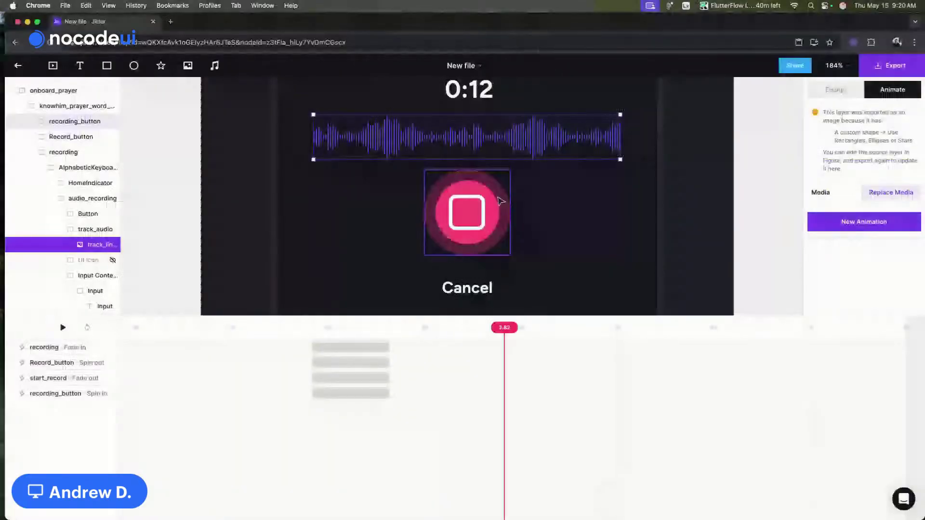
left_click(564, 179)
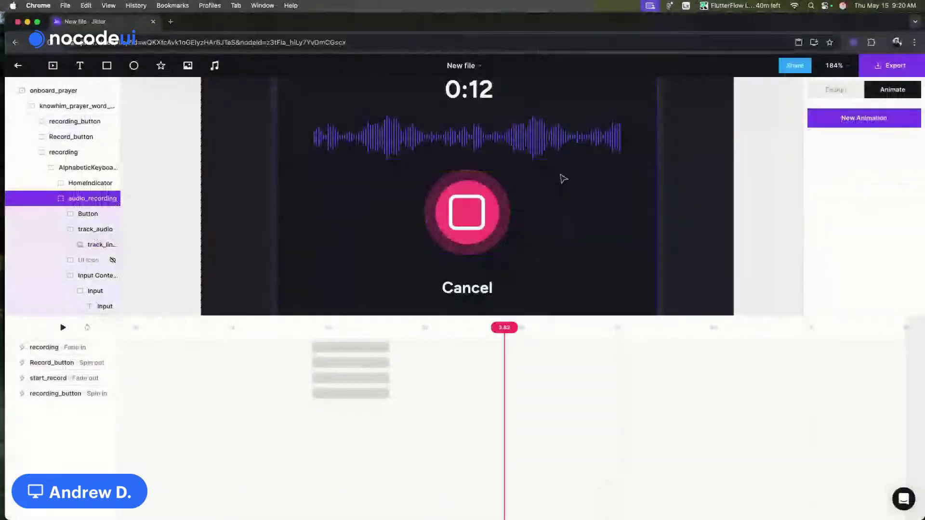
key("super+v")
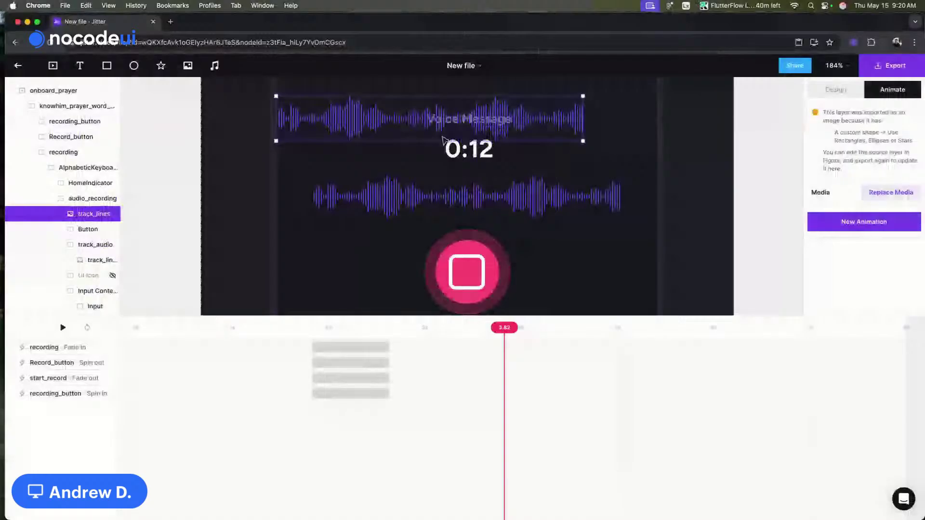
key("super+z")
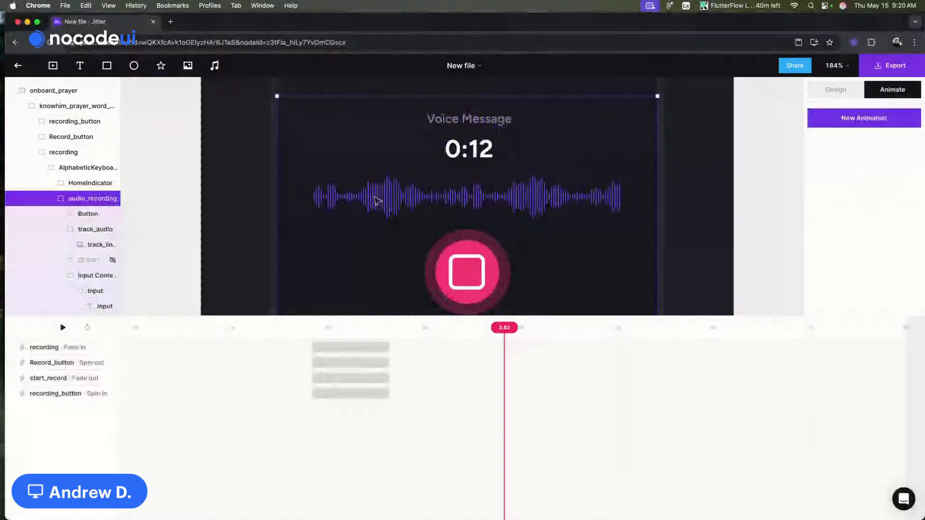
Step: Test stretching the track_audio waveform vertically, and delete it from the audio_recording layer
left_click(420, 217)
mouse_move(420, 216)
left_mouse_down()
mouse_move(421, 193)
mouse_move(422, 235)
left_mouse_up()
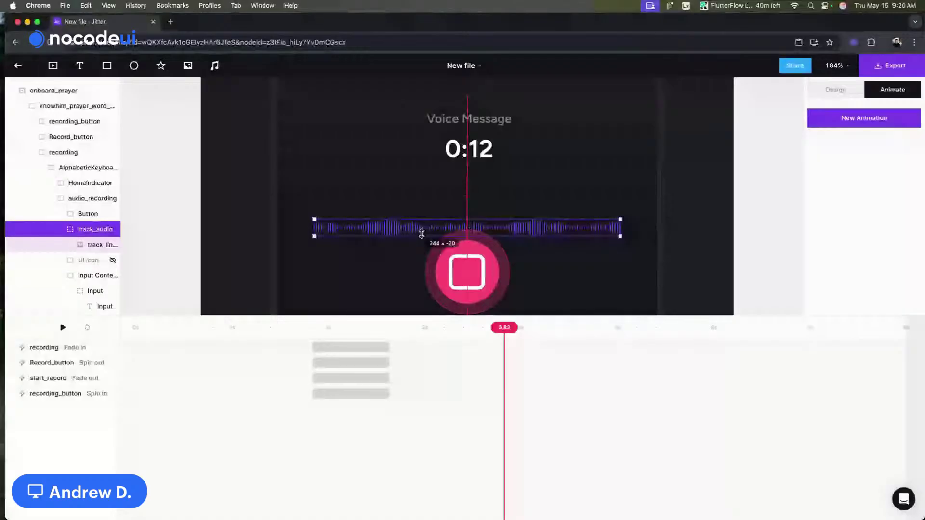
left_click_drag(421, 234, 387, 170)
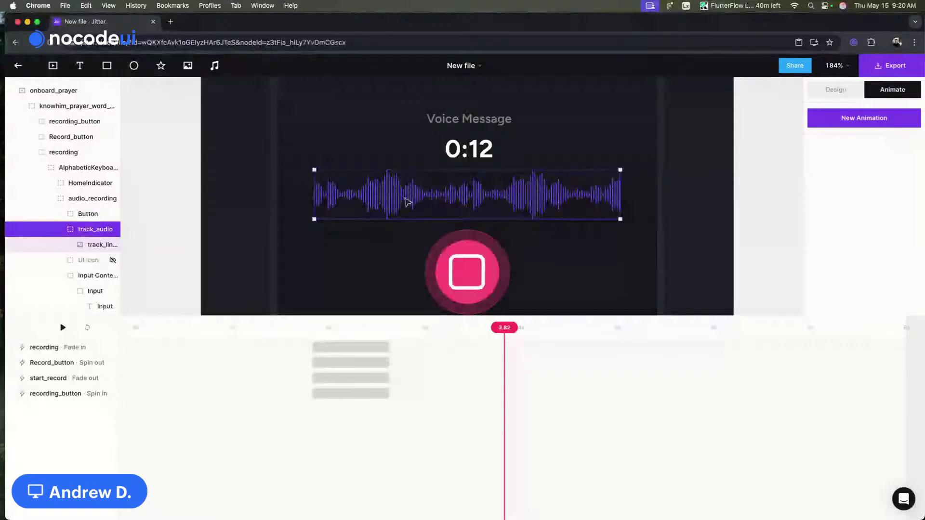
key("BackSpace")
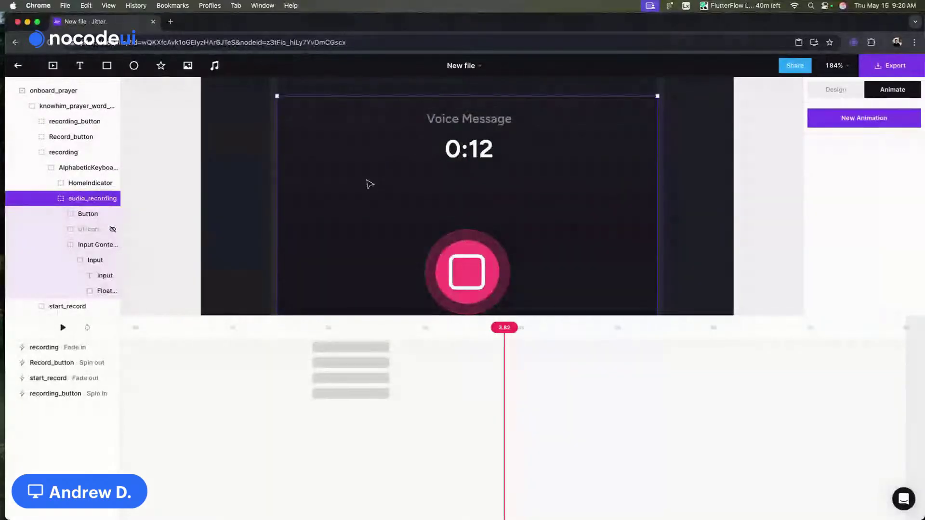
Step: Draw a thin 3 × 12 rectangle as a waveform bar below the 0:12 timer and open its fill color
key("r")
left_click_drag(436, 227, 380, 145)
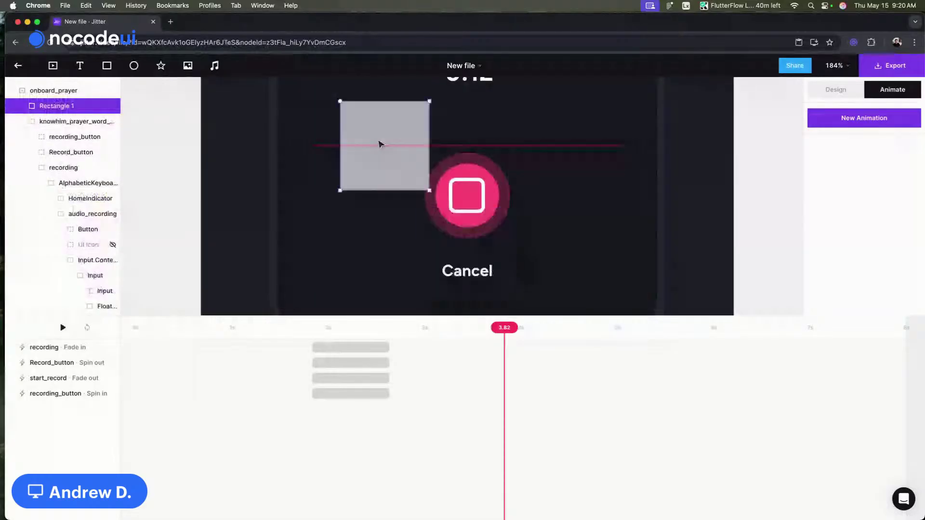
left_click_drag(427, 190, 344, 123)
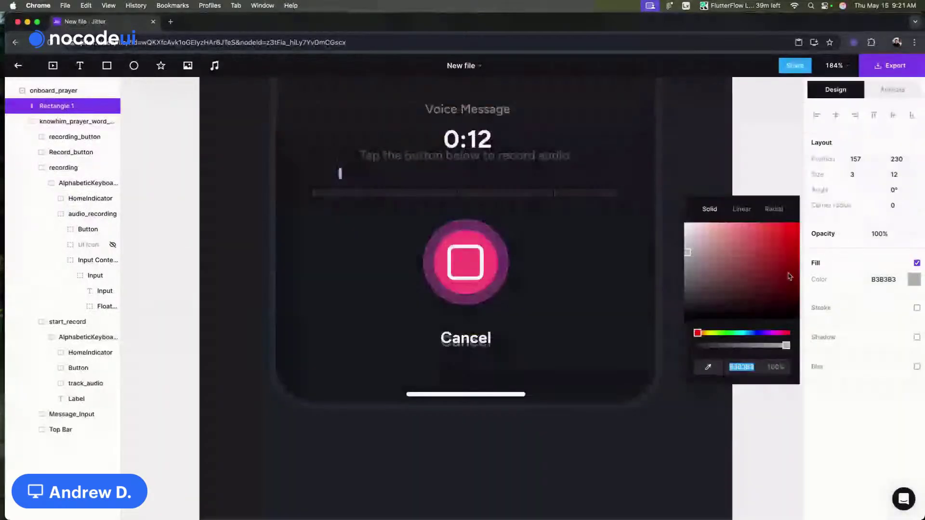
Step: Copy the waveform's purple fill from the Figma design and set the bar's fill color to 6858FF in Jitter
key("ctrl+Right")
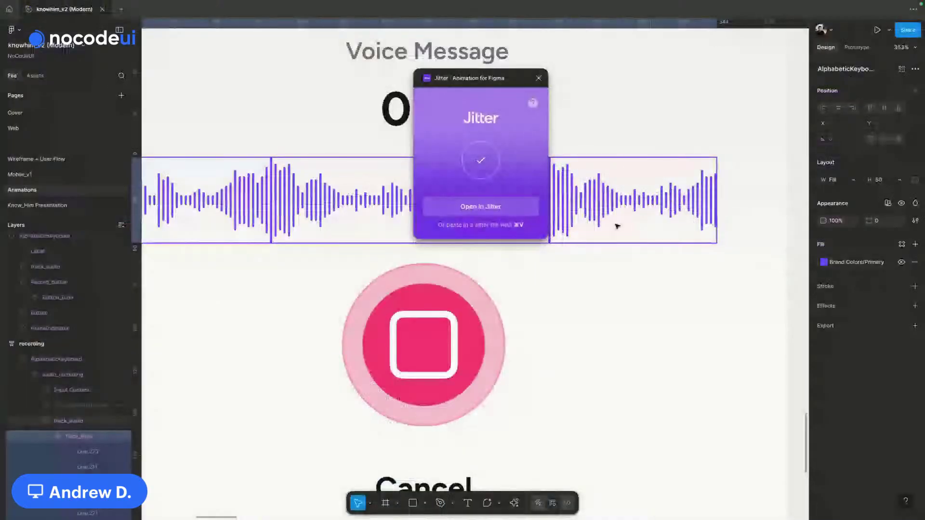
left_click(763, 121)
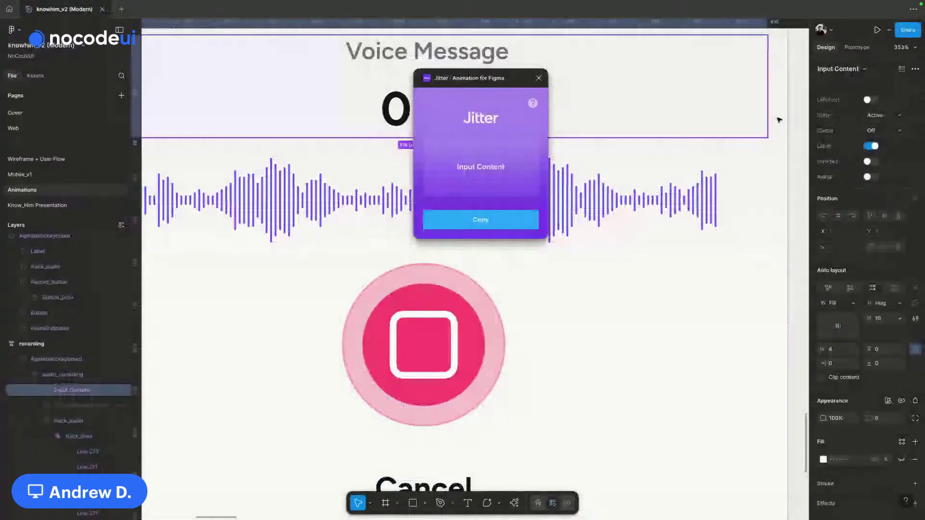
key("super+Tab")
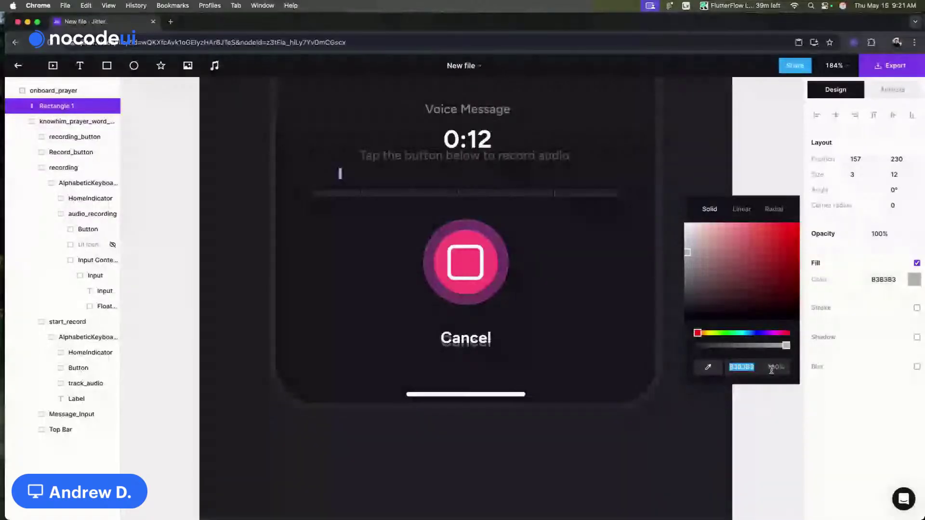
key("super+v")
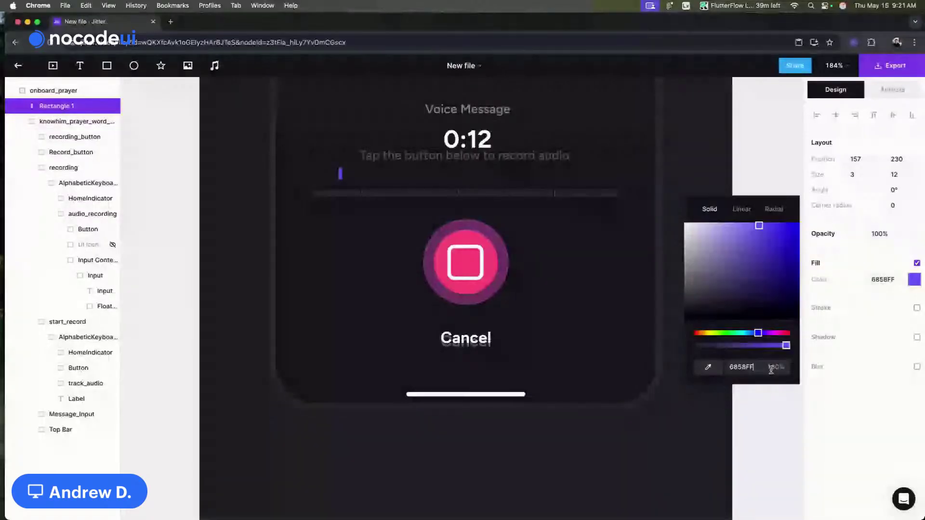
left_click(906, 260)
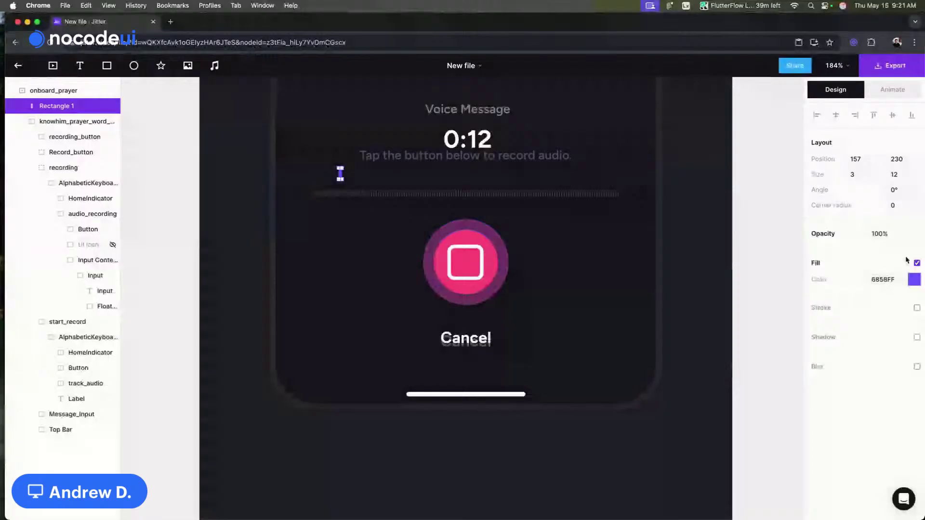
Step: Set the bar's width to 2, corner radius to 4 and opacity to 100%
key("2")
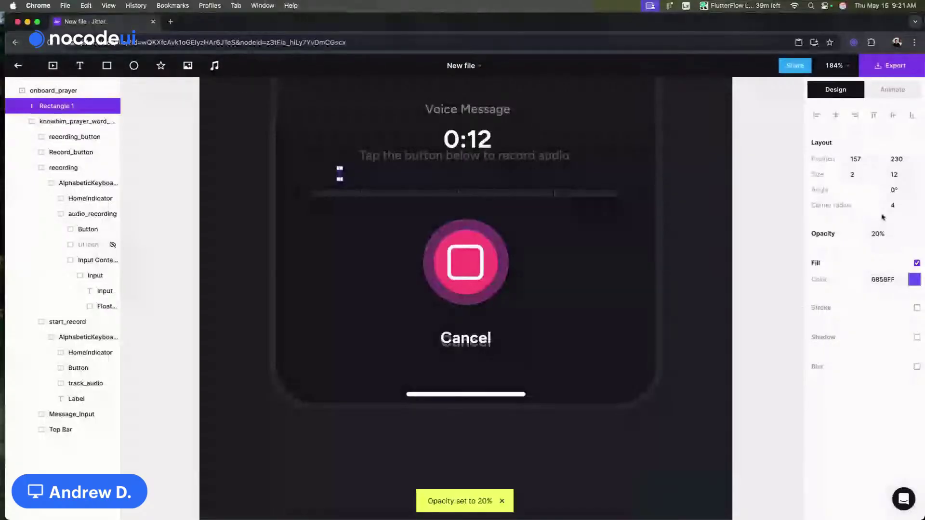
left_click(887, 231)
type("100")
key("Return")
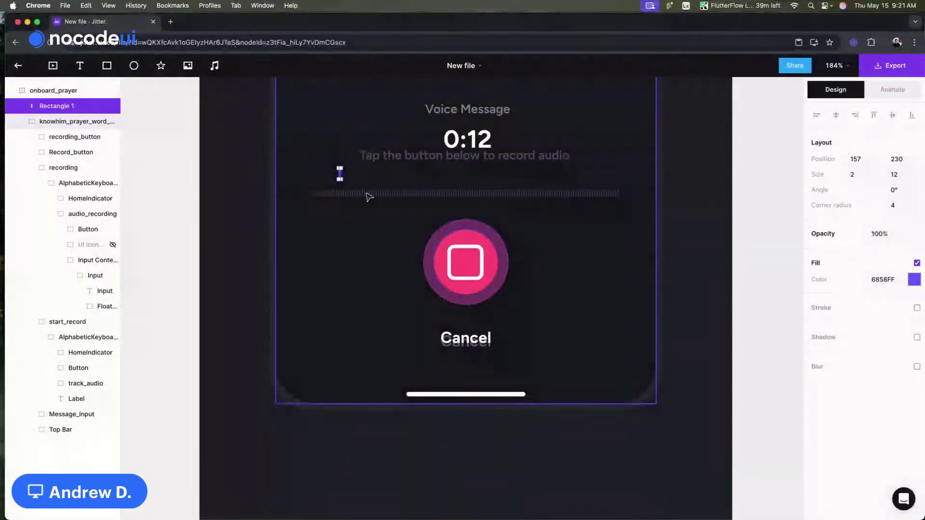
Step: Move the purple bar onto the gray track line at about 267, 252 and rename its layer wave_1
left_click(356, 182)
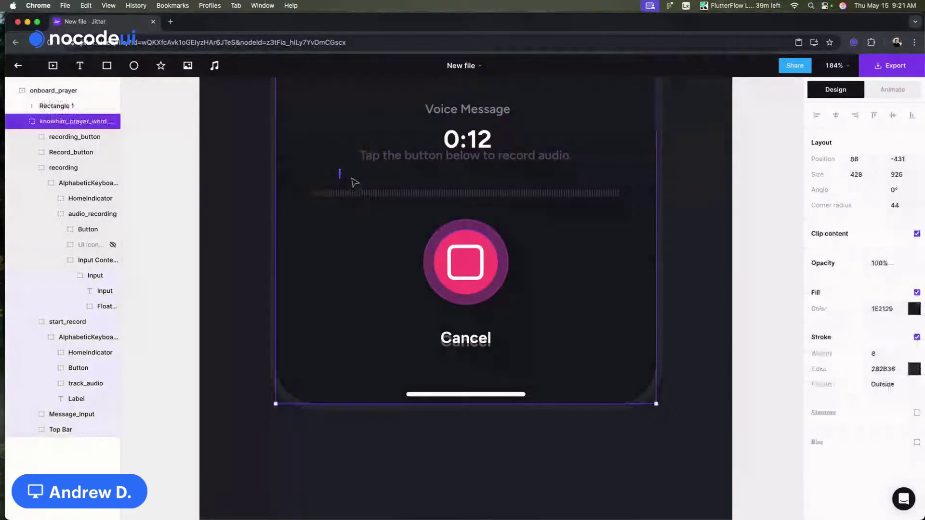
scroll(355, 182, "up", 5)
left_click(626, 235)
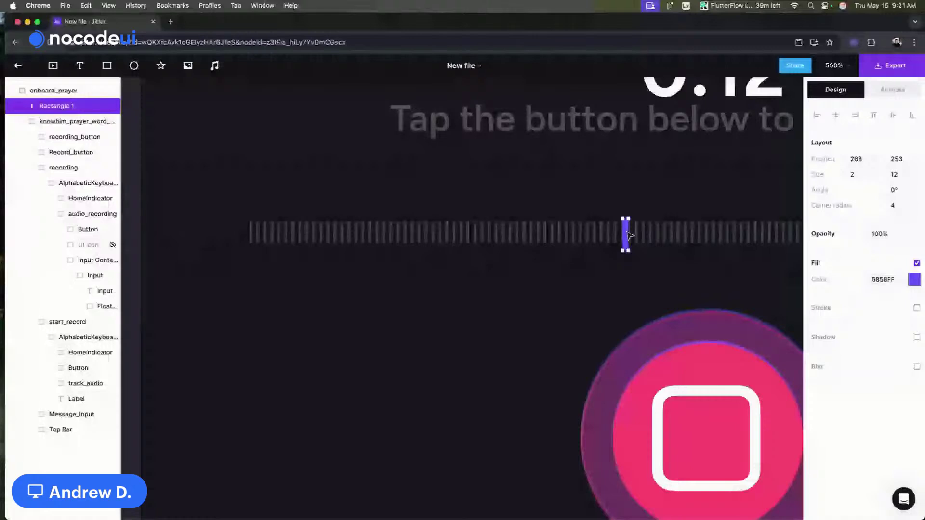
scroll(629, 235, "right", 3)
double_click(55, 106)
type("w")
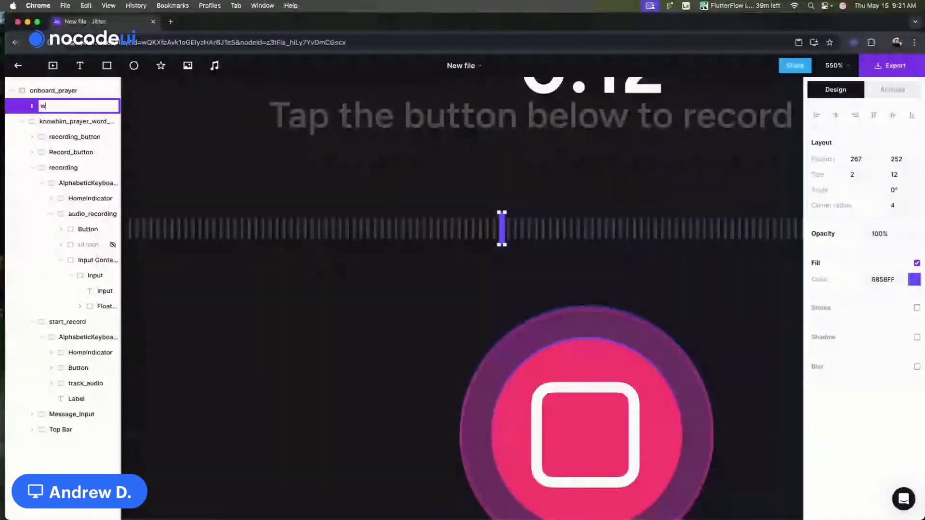
type("ave_1")
key("Return")
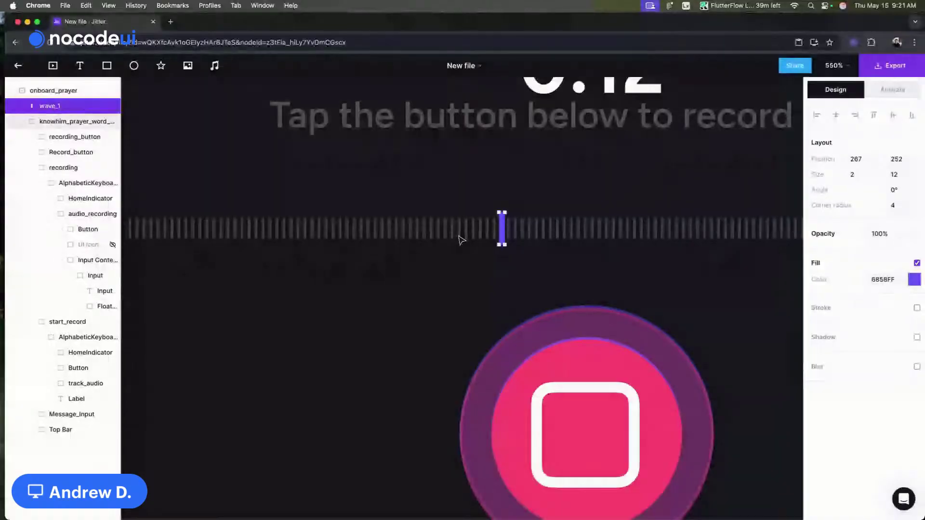
Step: Duplicate the wave_1 bar ten times
scroll(461, 240, "right", 2)
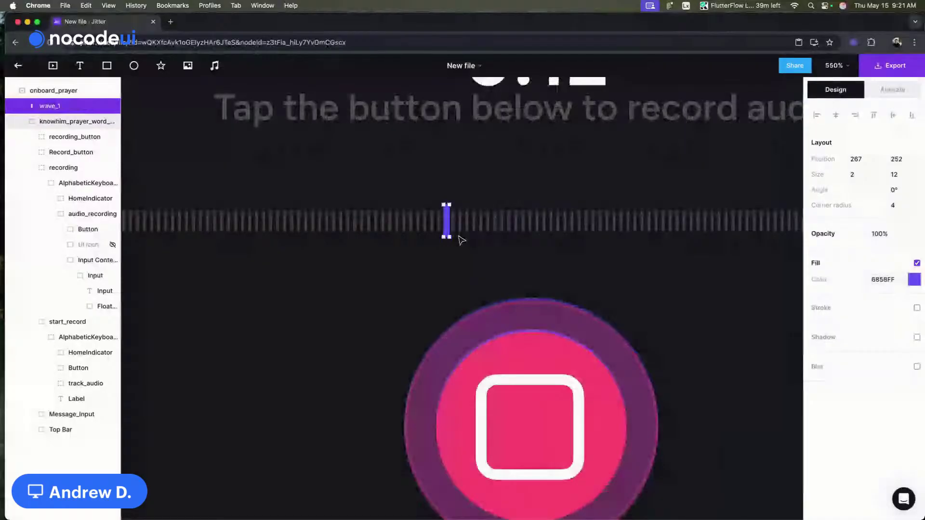
key("super+d")
key("super+d")
key("super+d")
key("super+d")
key("super+d")
key("super+d")
key("super+d")
key("super+d")
key("super+d")
key("super+d")
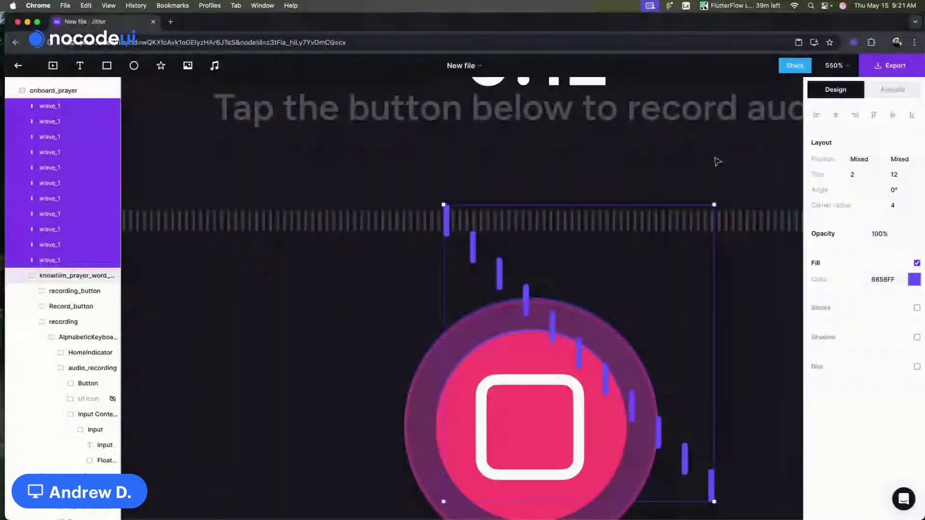
Step: Align the eleven wave_1 bars into one row at Y 252 and shift the row left along the track line
left_click(883, 118)
left_click_drag(502, 220, 436, 226)
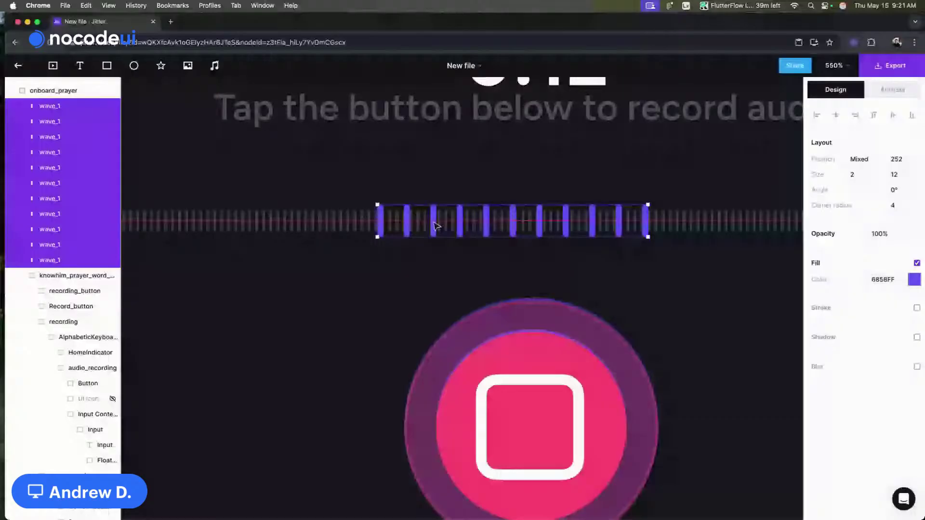
scroll(466, 159, "right", 3)
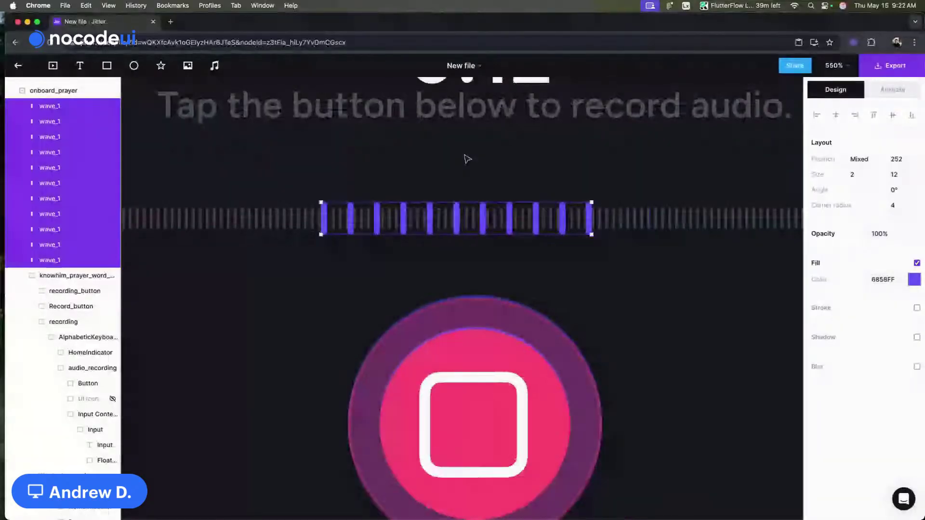
scroll(466, 159, "right", 2)
Step: Nudge the last wave_1 bar 10 px to the right so it continues the row's even spacing
left_click(516, 218)
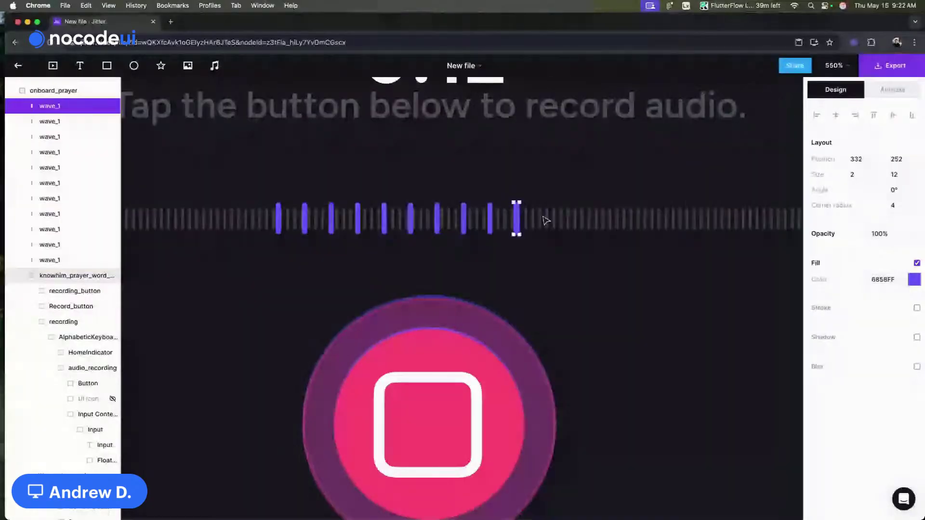
key("Right")
key("Right")
key("Right")
key("Right")
key("Right")
key("Right")
key("Right")
key("Right")
key("Right")
key("Right")
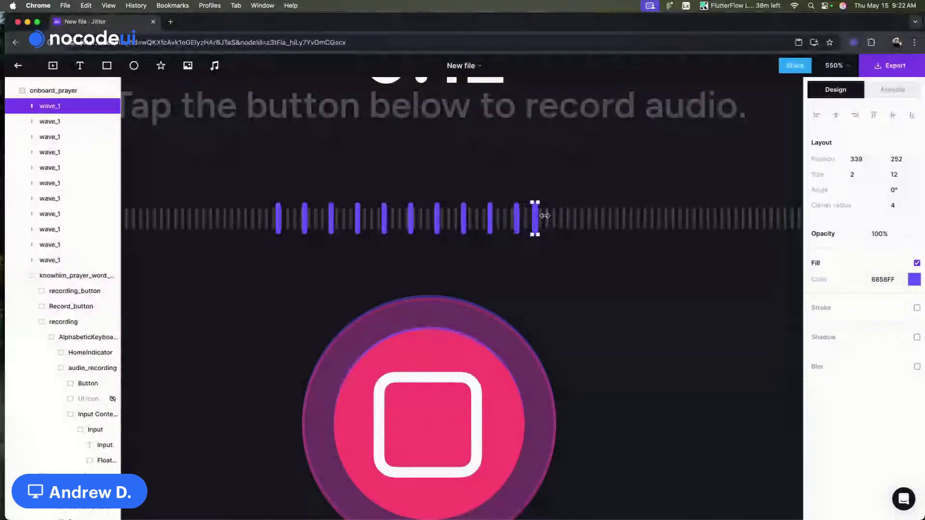
Step: Duplicate all eleven wave_1 bars and place the copies in the same row, midway between the originals
left_click(516, 218, "shift")
left_click(490, 218, "shift")
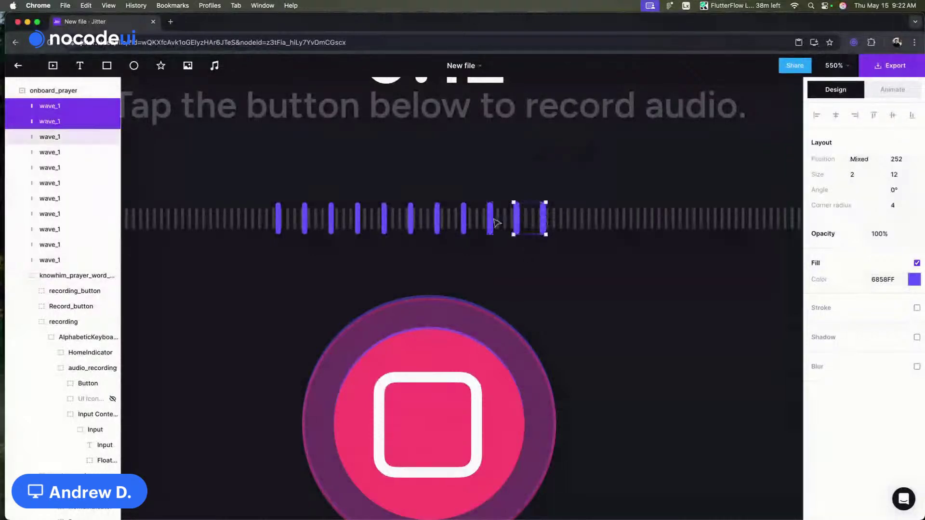
left_click(66, 260, "shift")
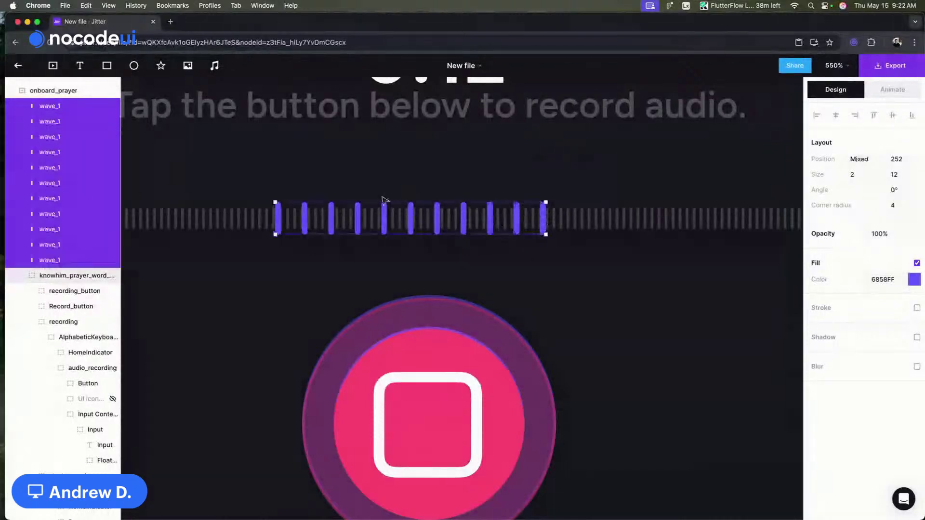
key("super+d")
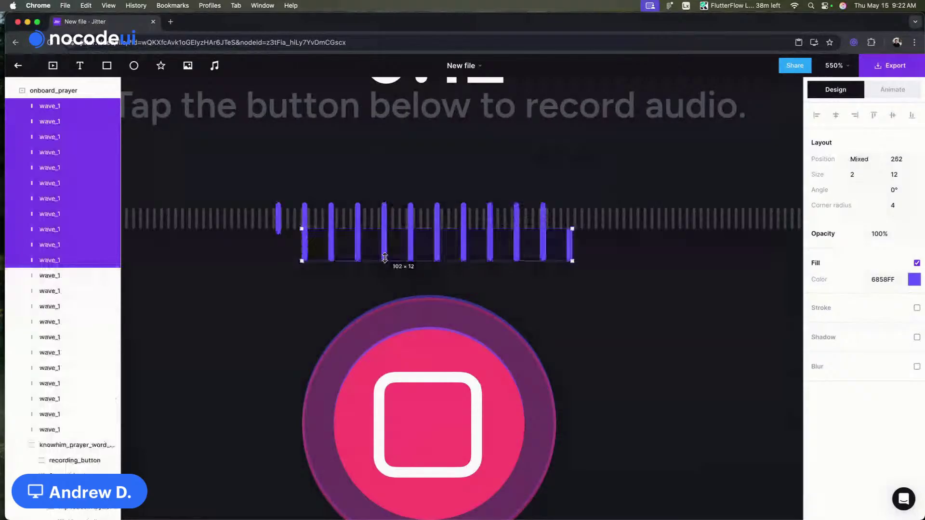
left_click_drag(384, 258, 371, 231)
left_click(339, 254)
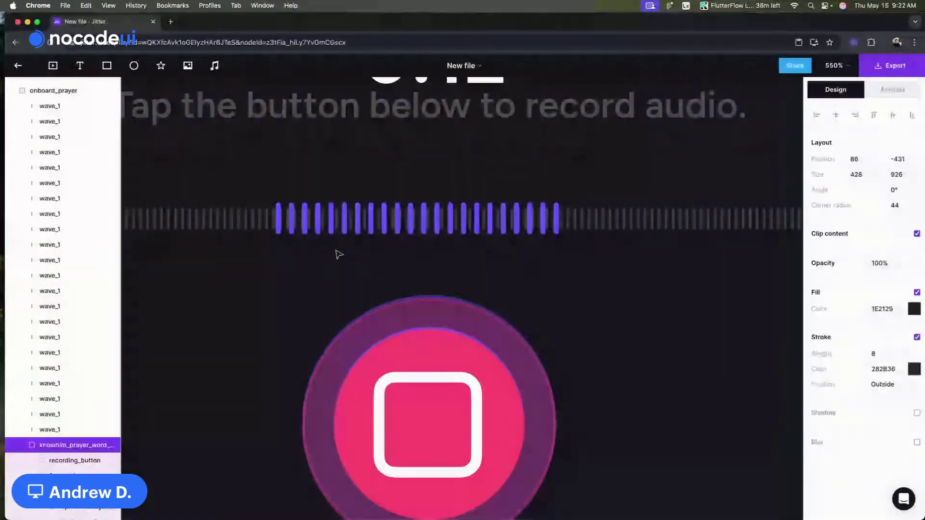
Step: Group all the wave_1 bars and name the group wave_form_custom
left_click(68, 432)
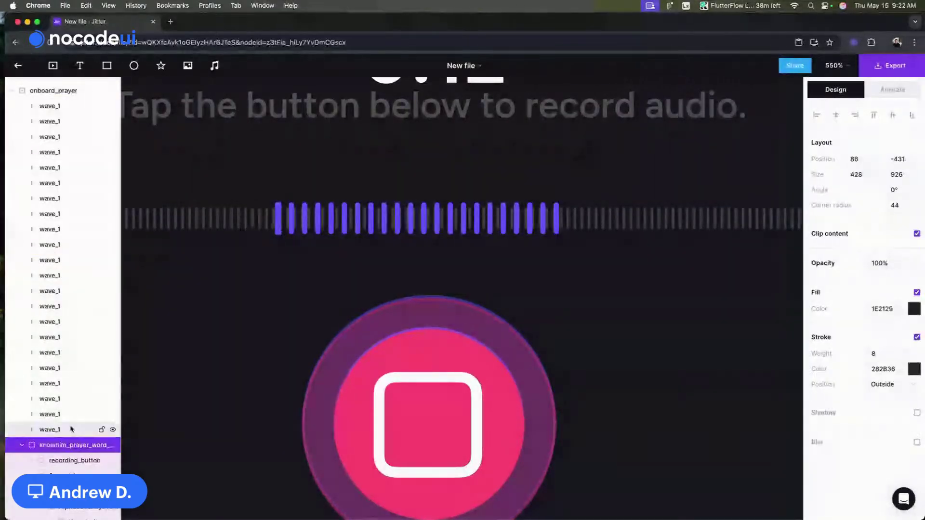
left_click(71, 108, "shift")
key("super+g")
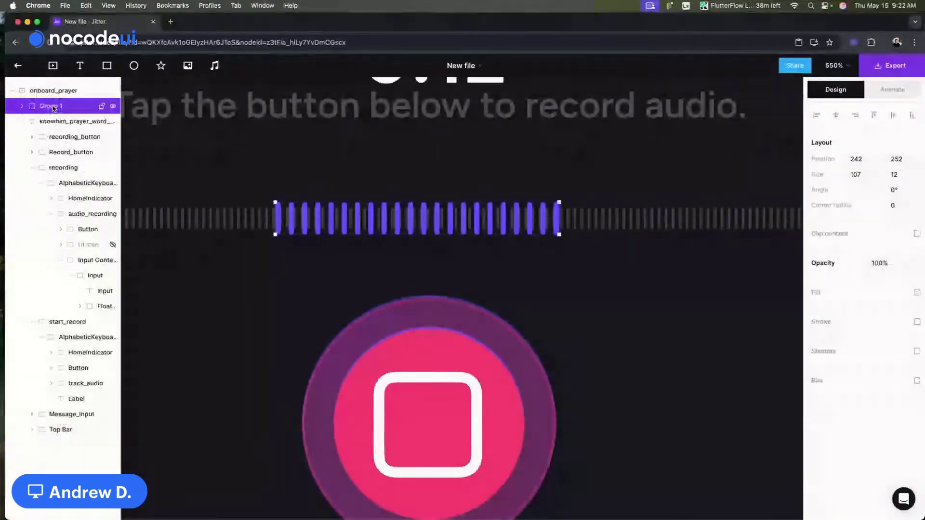
double_click(54, 108)
type("wave_")
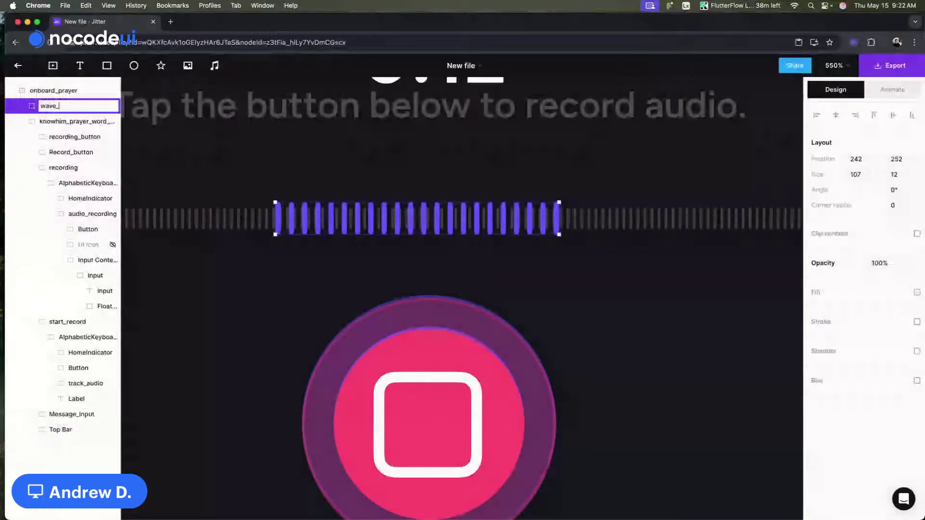
type("form_custom")
key("Return")
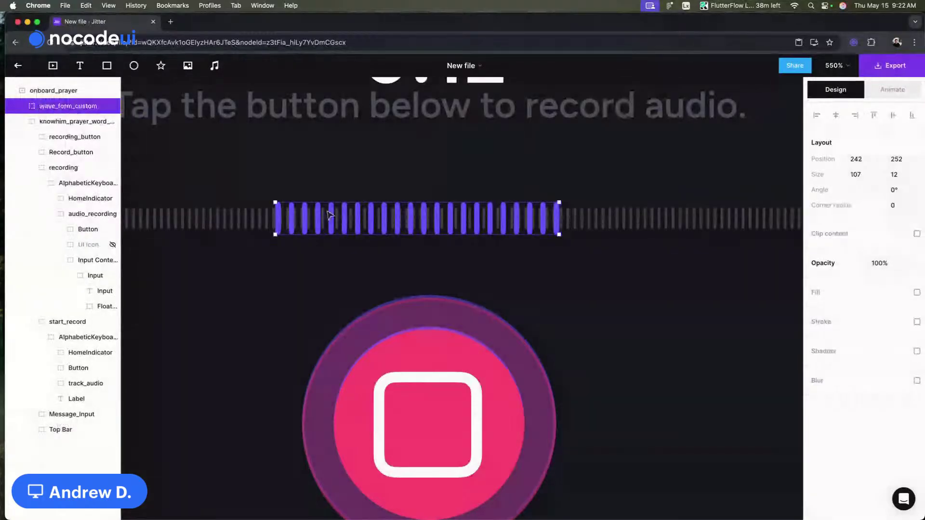
Step: Move the wave_form_custom group into the knowhim_prayer_word frame, above recording_button
left_click(28, 168)
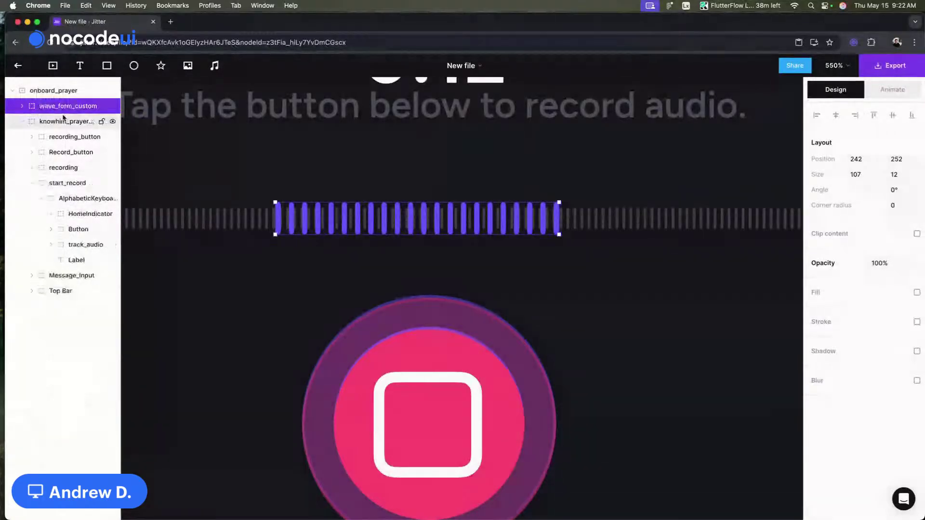
left_click_drag(69, 129, 70, 124)
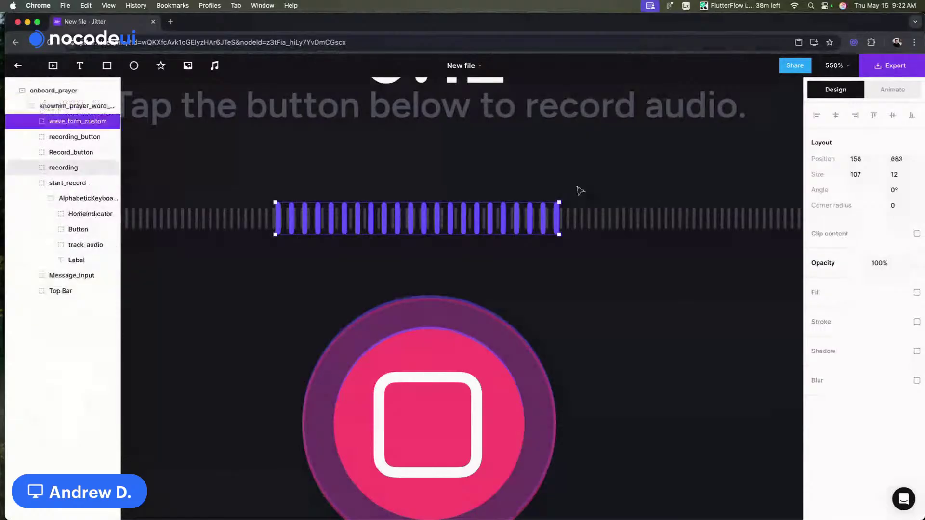
scroll(580, 191, "down", 3)
Step: Delete the white Cancel Button layer from audio_recording
left_click(82, 183)
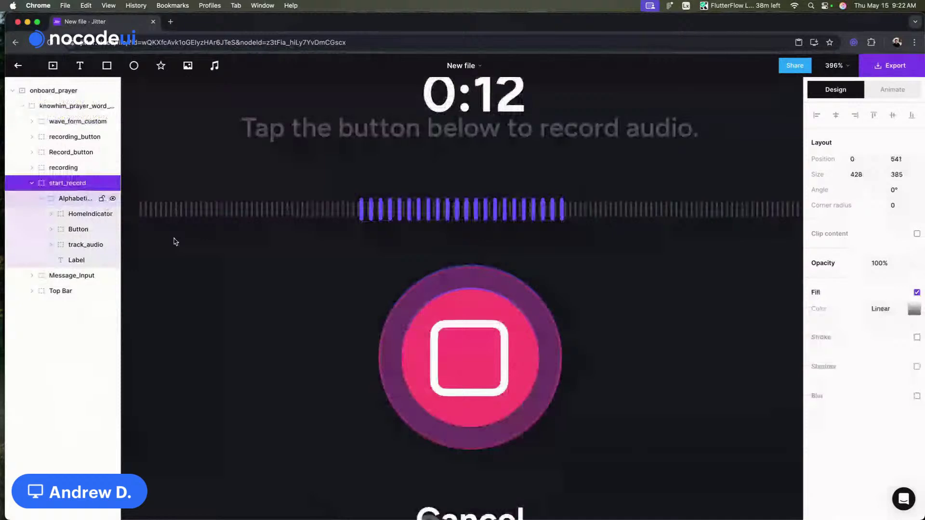
scroll(386, 252, "down", 3)
left_click(440, 399)
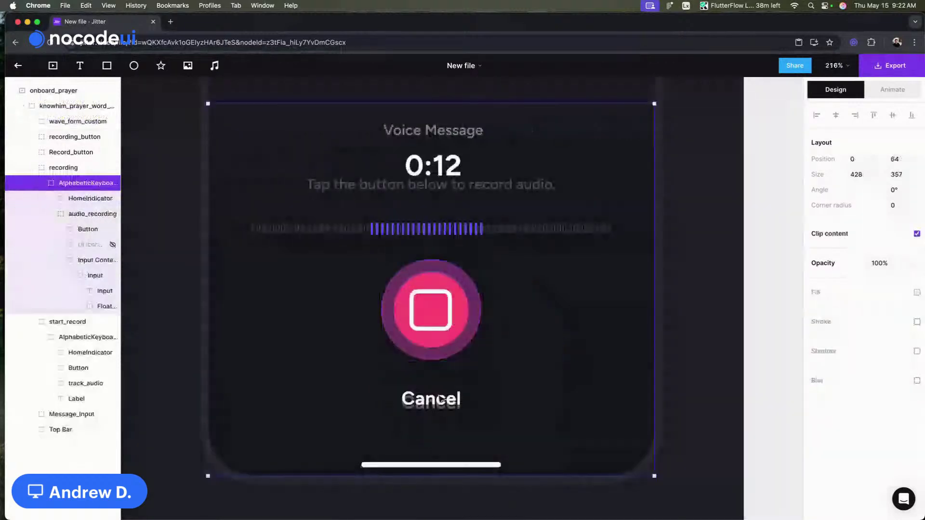
double_click(441, 401)
double_click(439, 401)
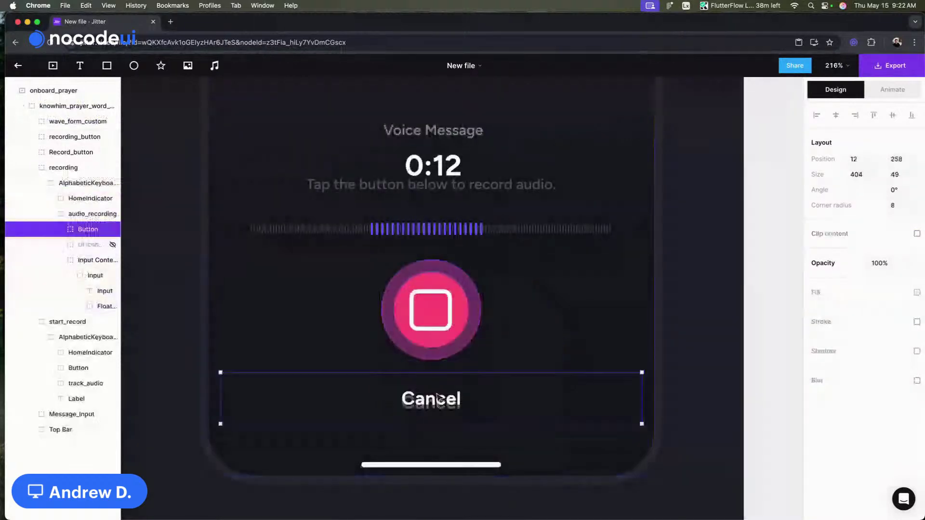
key("Delete")
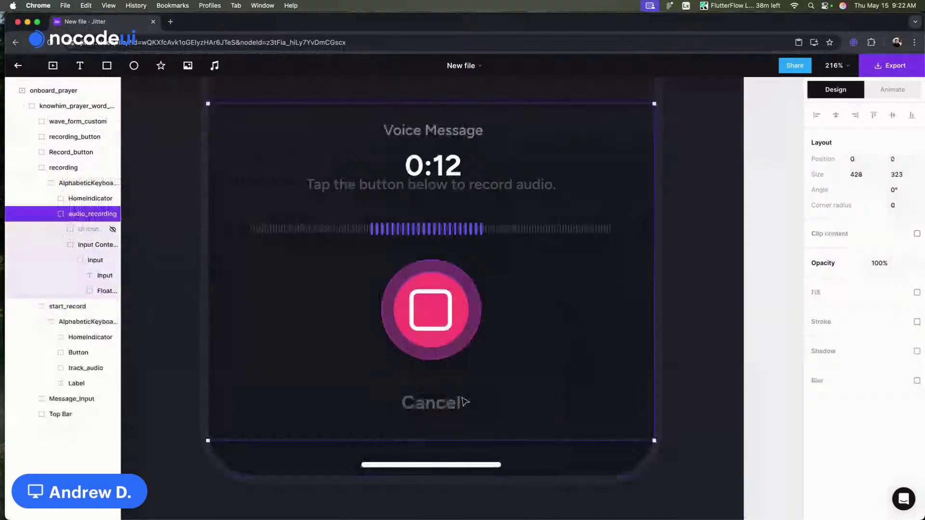
Step: Delete the gray track_audio bars and the start_record layer that contains them
left_click(66, 194)
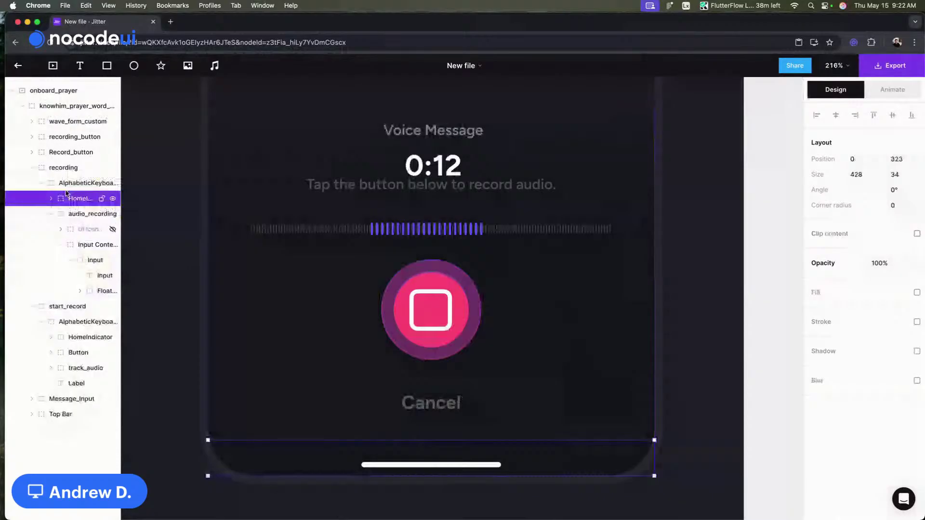
left_click(266, 217)
left_click(268, 219)
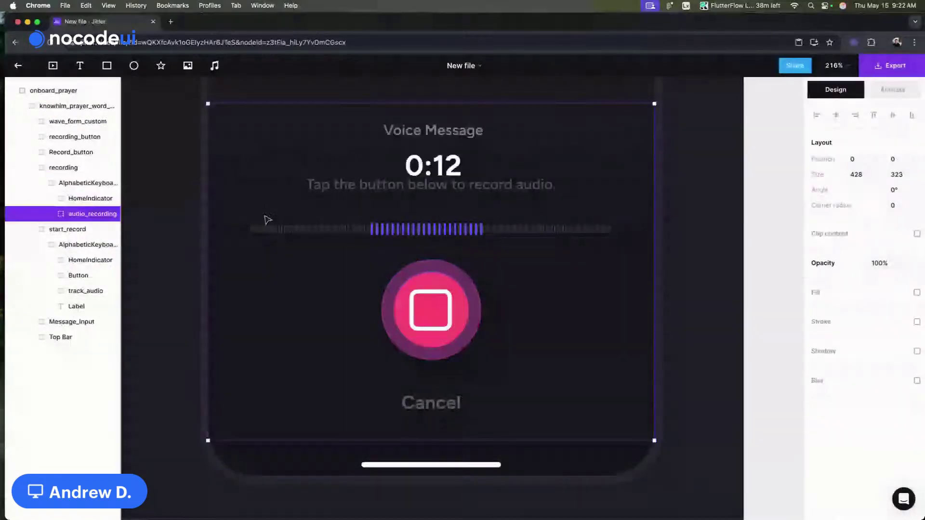
left_click(72, 244)
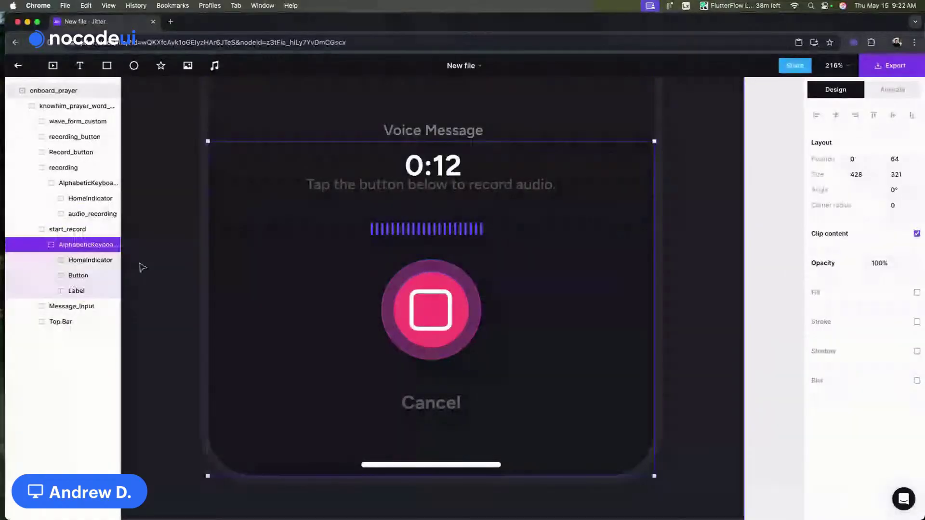
key("Delete")
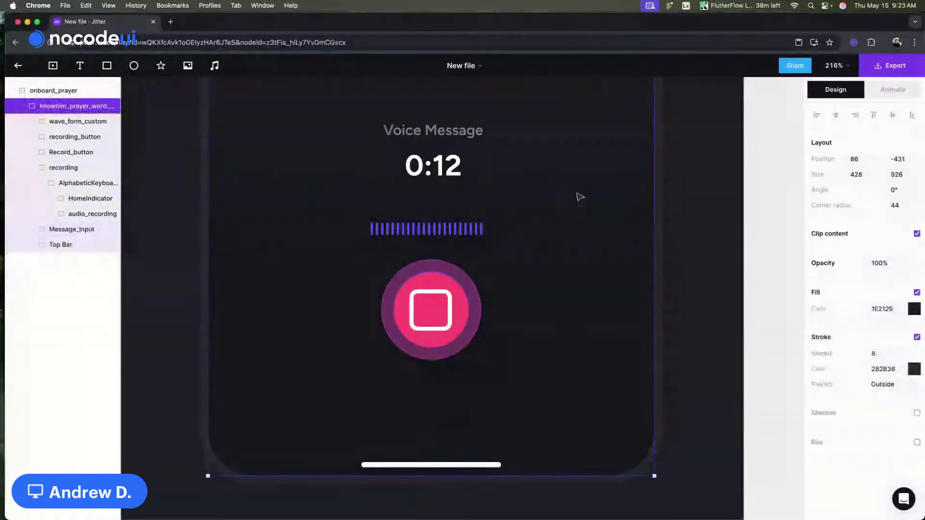
Step: Undo the deletion of the start_record layer and of the gray track_audio bars inside it
key("super+z")
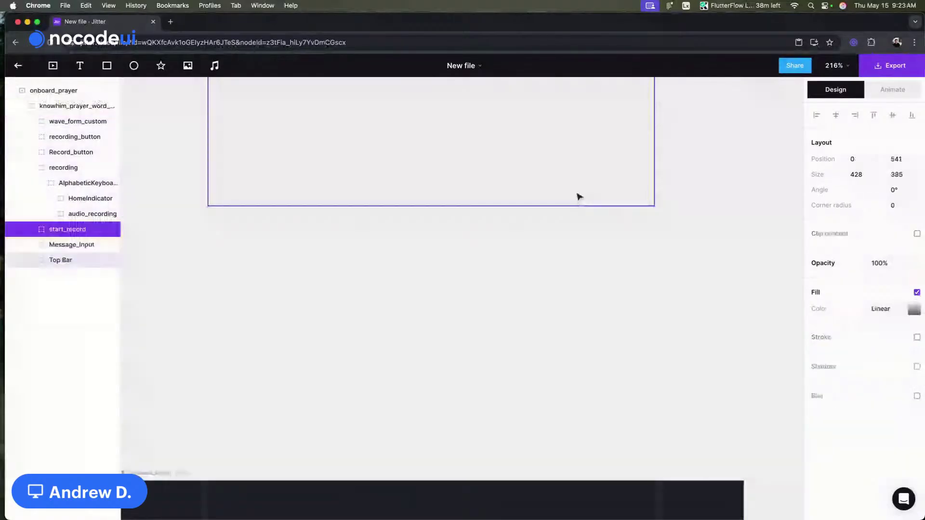
key("super+z")
scroll(580, 197, "down", 3)
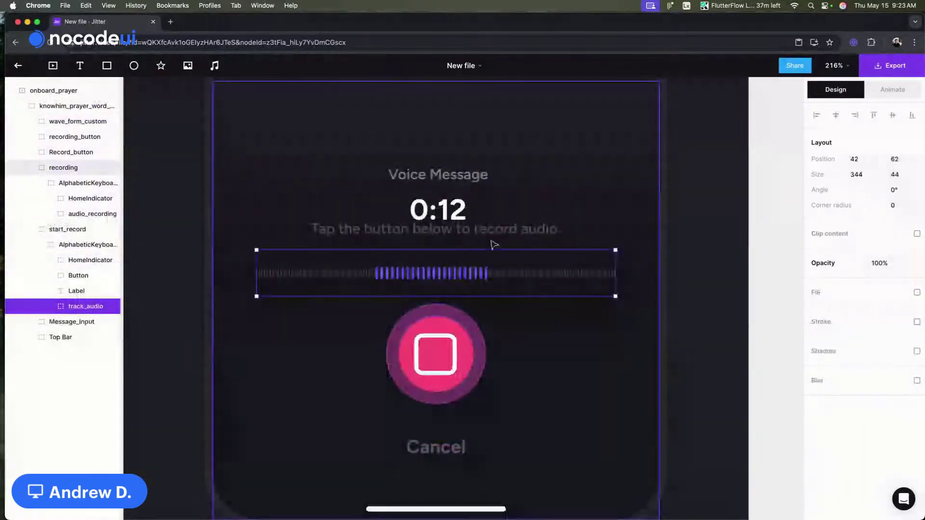
Step: Move the Label and track_audio layers out of start_record into the recording layer, and delete start_record
left_click(72, 291, "shift")
key("Delete")
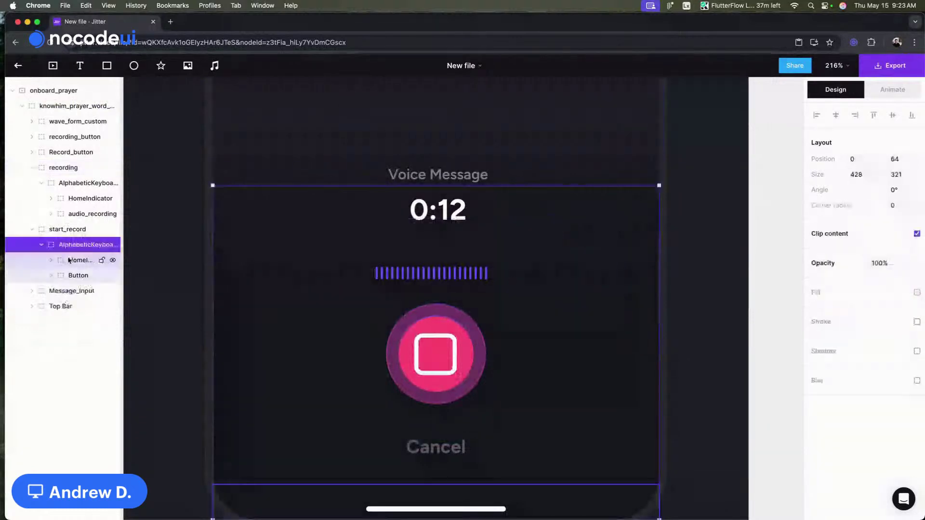
left_click(70, 229)
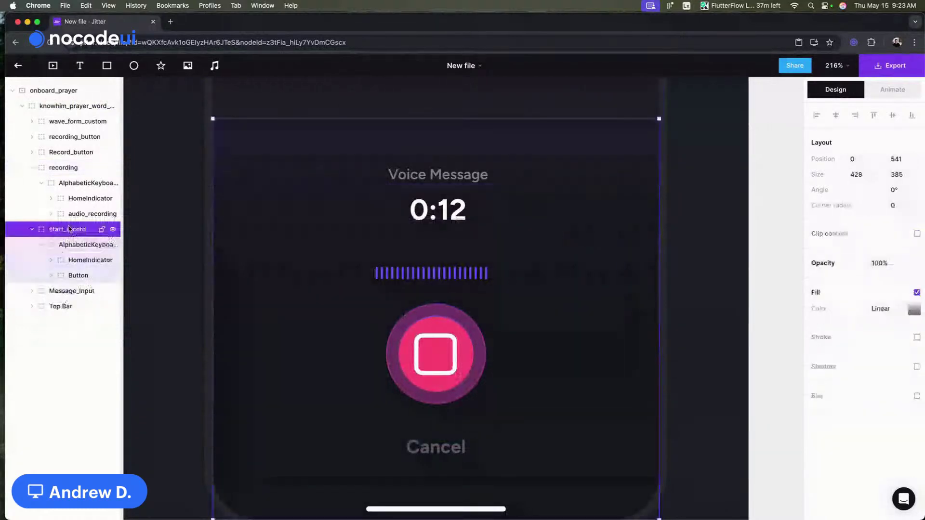
key("Delete")
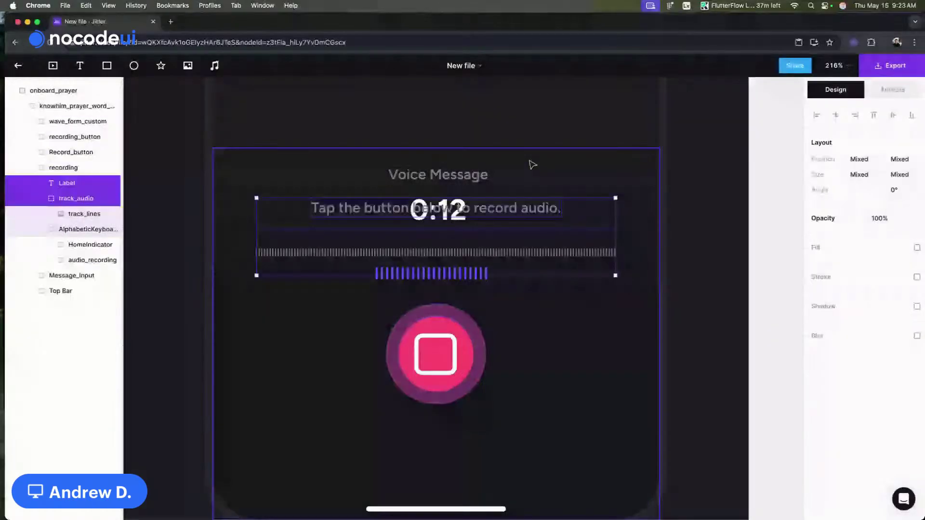
Step: Lower the Label and track_audio layers so the gray bars line up with the purple waveform, and center wave_form_custom horizontally
left_click_drag(456, 249, 455, 270)
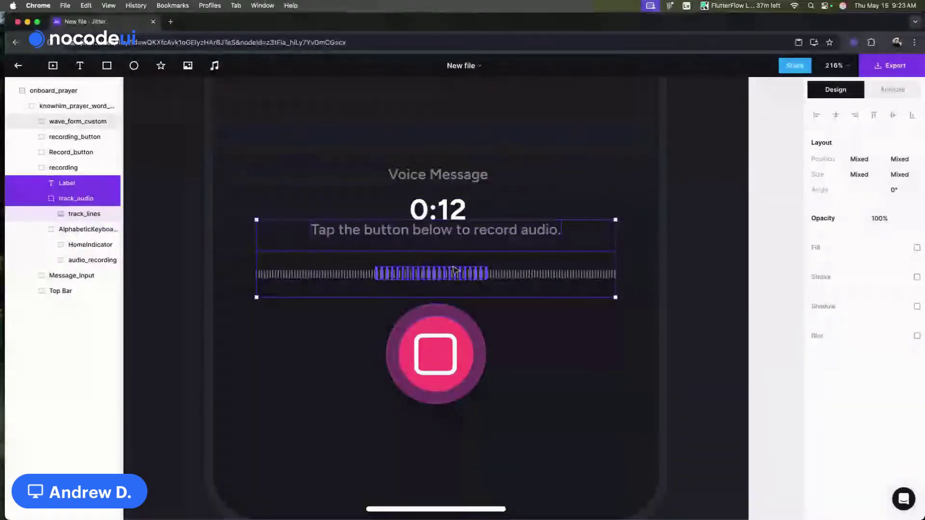
left_click(455, 273)
left_click(843, 116)
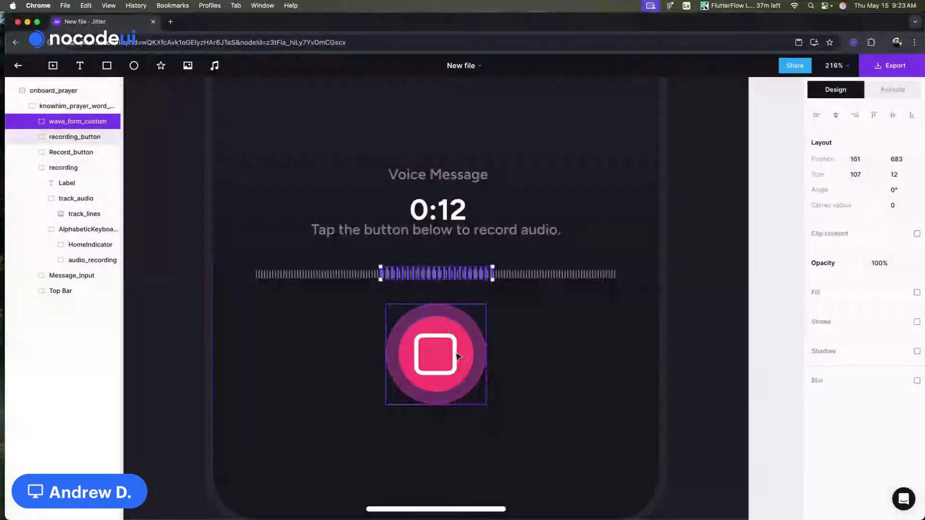
scroll(457, 357, "down", 3)
left_click(287, 140)
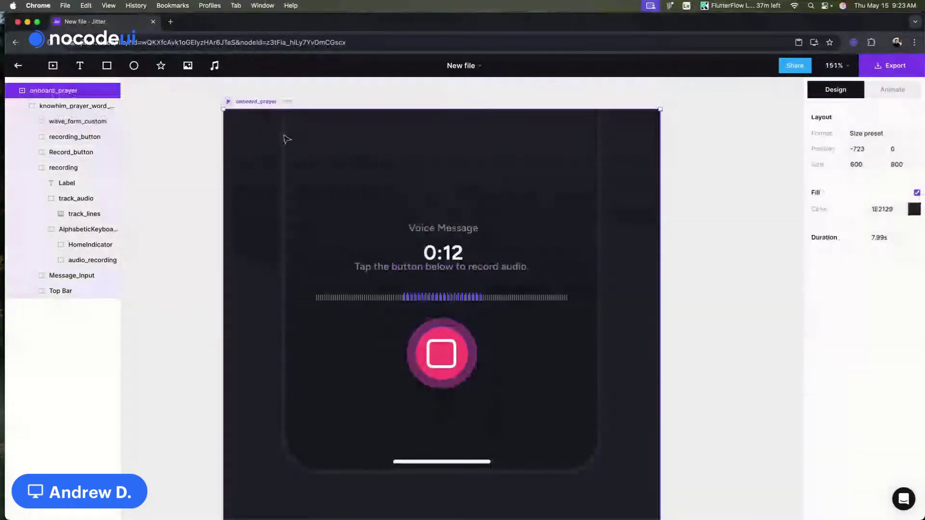
left_click_drag(286, 140, 352, 182)
key("super+z")
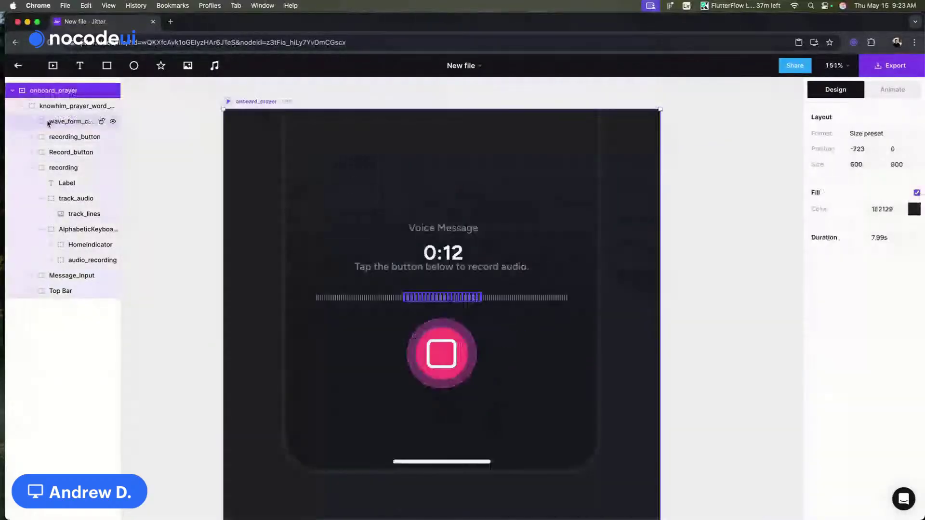
left_click(68, 106)
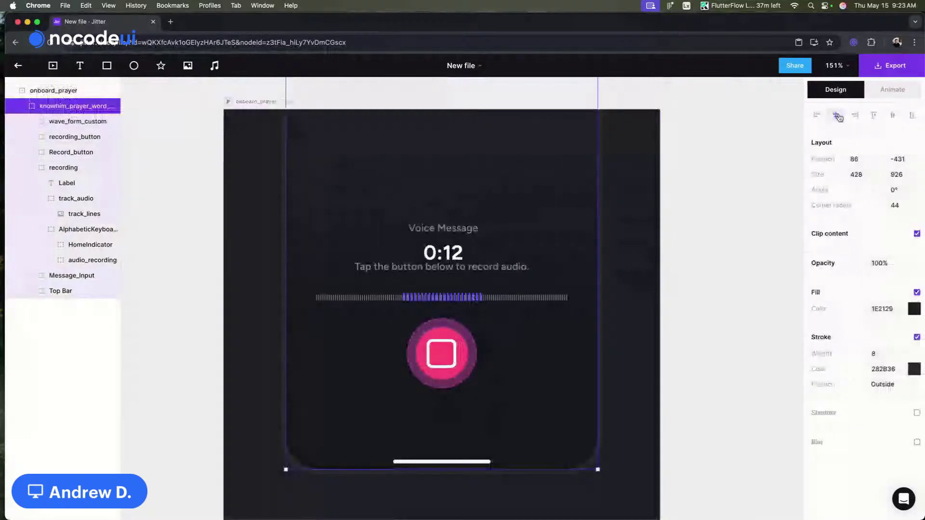
left_click(615, 312)
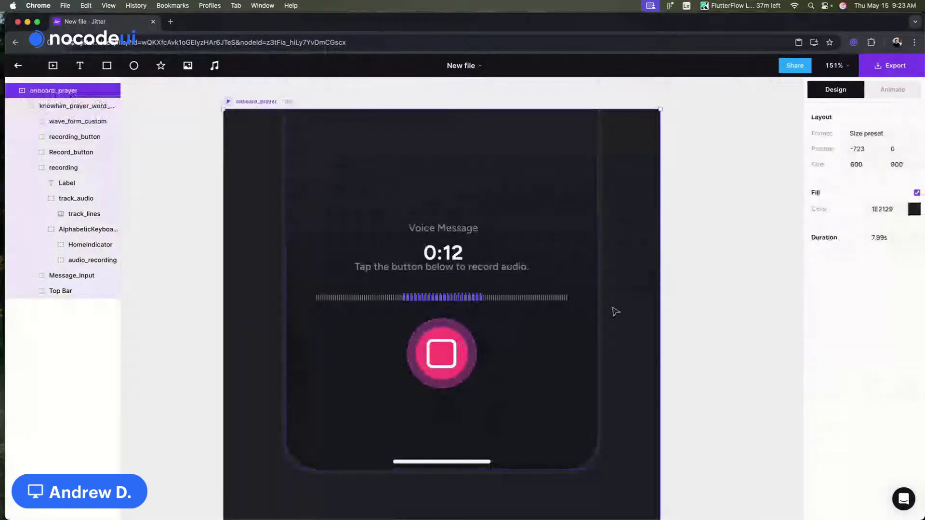
Step: Select the "Tap the button below to record audio." label and preview the recording transition, scrubbing the timeline to 2.93 s
scroll(453, 284, "up", 3)
left_click(462, 266)
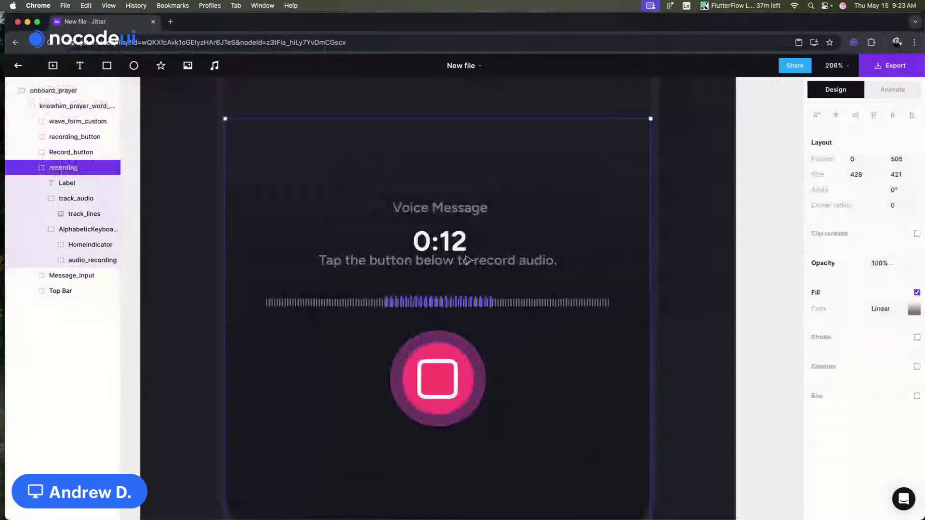
double_click(476, 265)
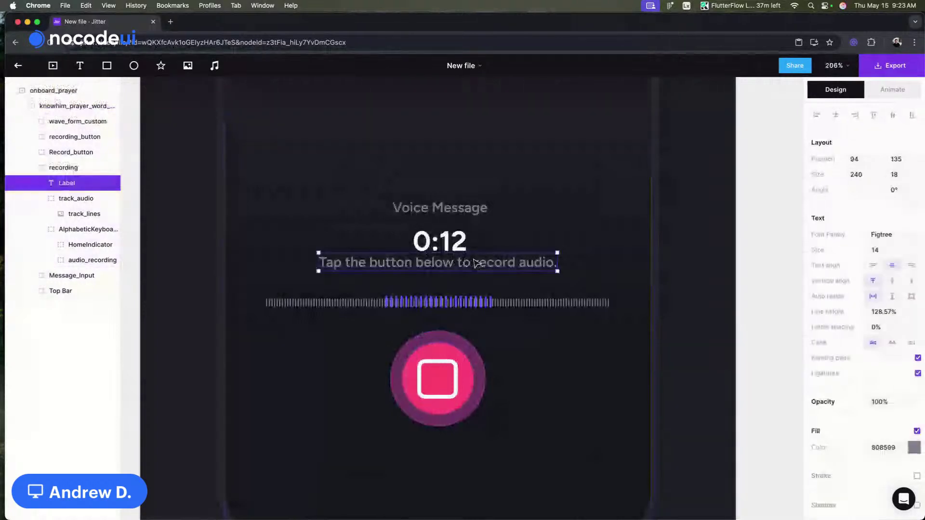
scroll(476, 263, "down", 2)
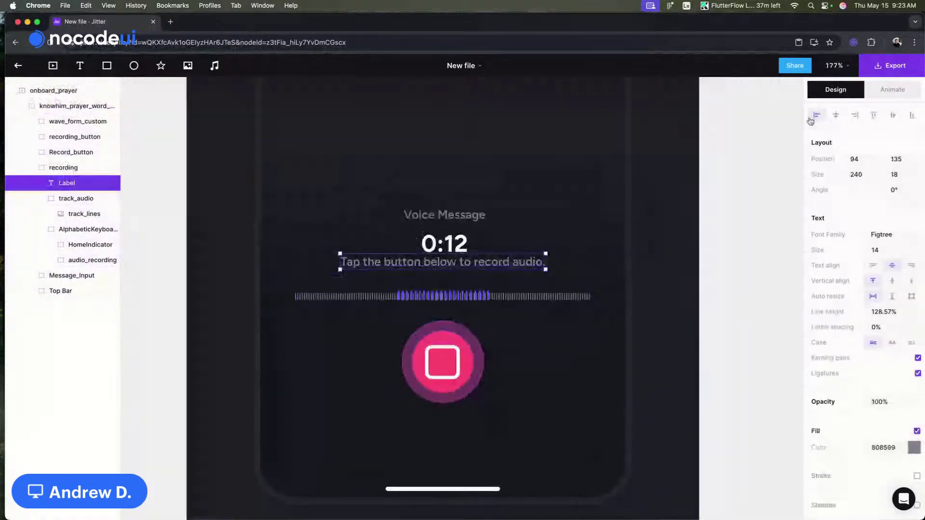
left_click(891, 91)
key("space")
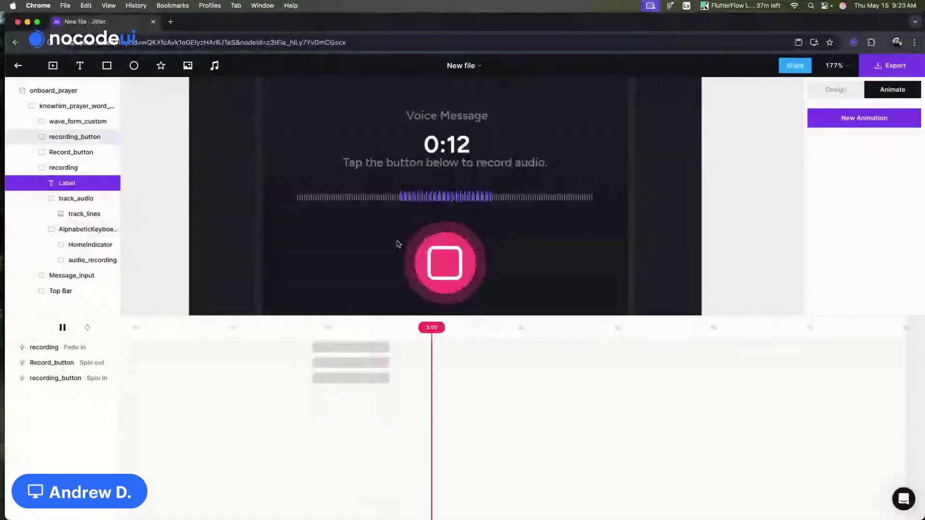
left_click(293, 327)
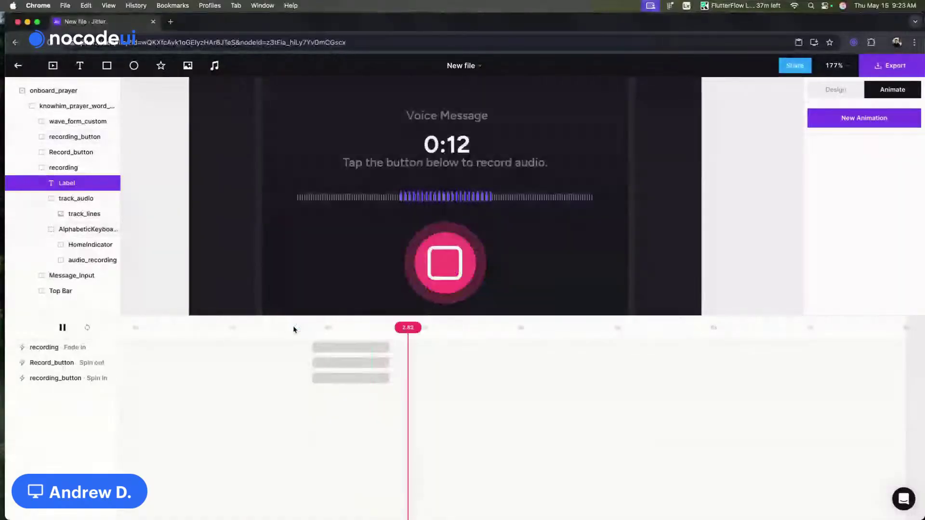
left_click(295, 329)
left_click_drag(296, 326, 419, 346)
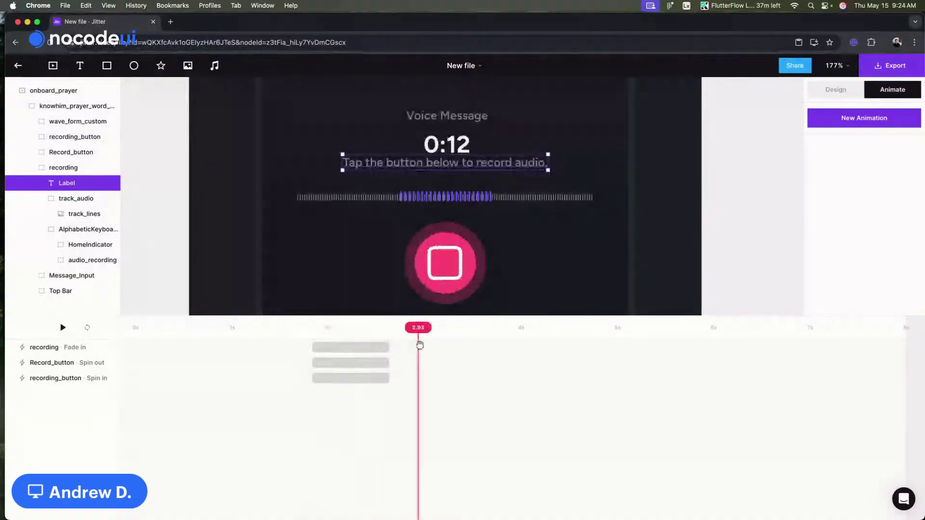
Step: Remove the Fade in animation from the recording layer and replay the button transition to check it
key("super+z")
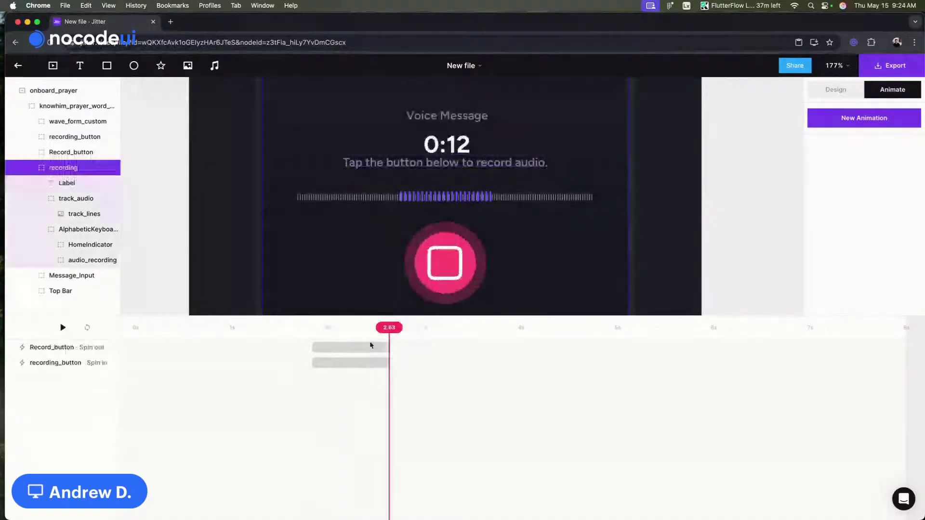
left_click(293, 325)
key("space")
key("space")
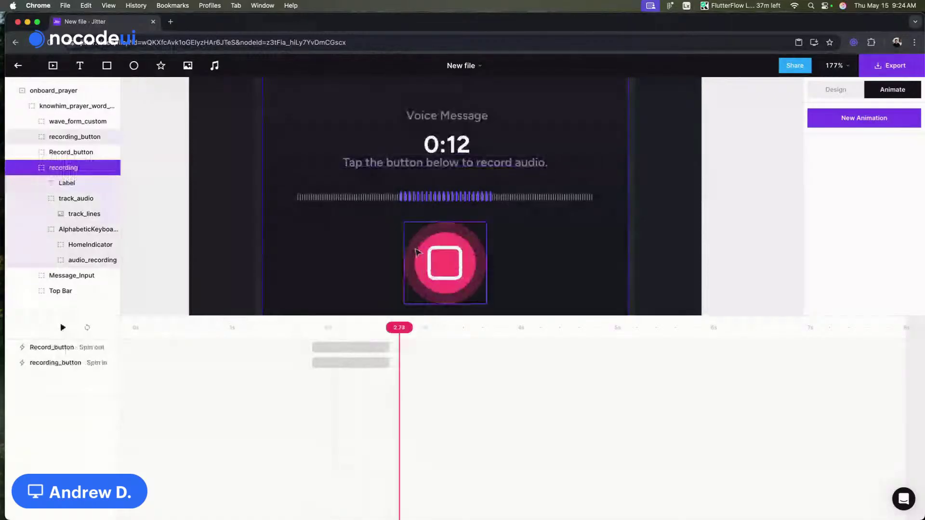
Step: Add a downward Slide out animation to the "Tap the button below to record audio." label
scroll(470, 184, "up", 1)
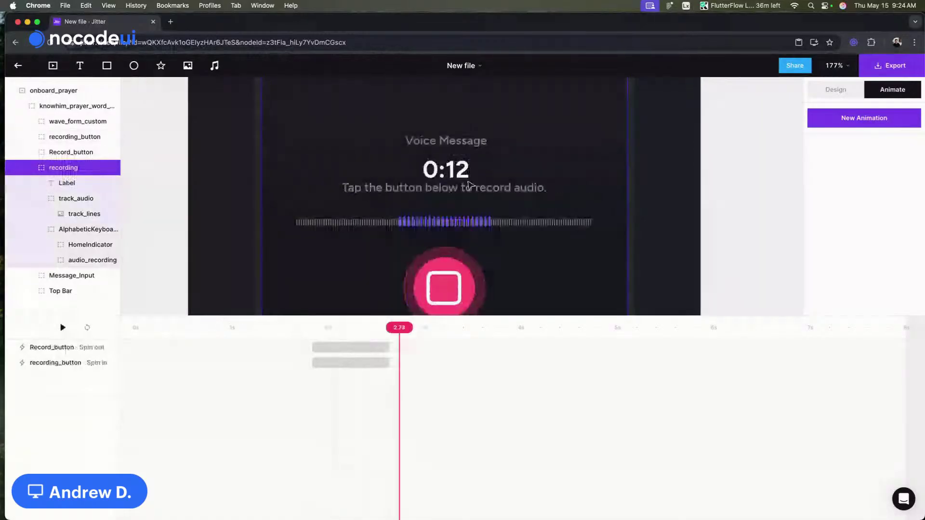
left_click(470, 189)
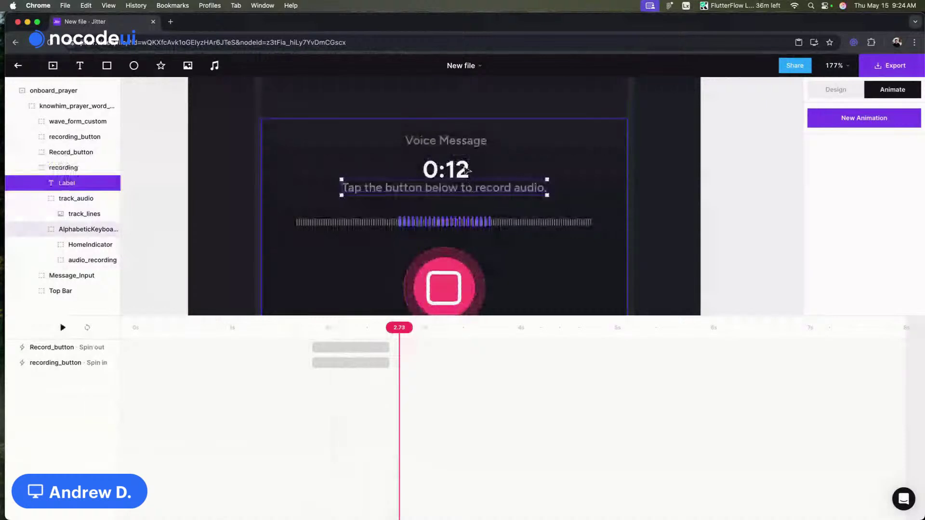
left_click(848, 119)
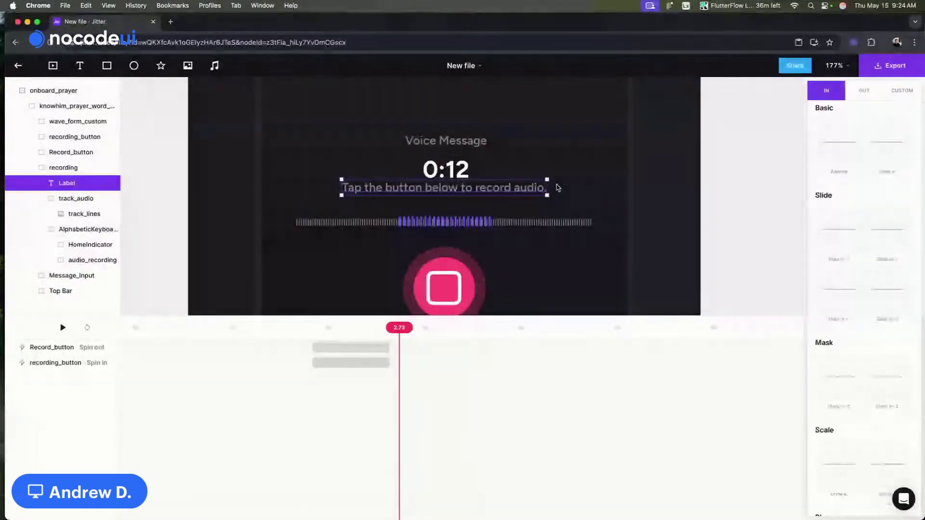
scroll(897, 187, "down", 1)
left_click(865, 93)
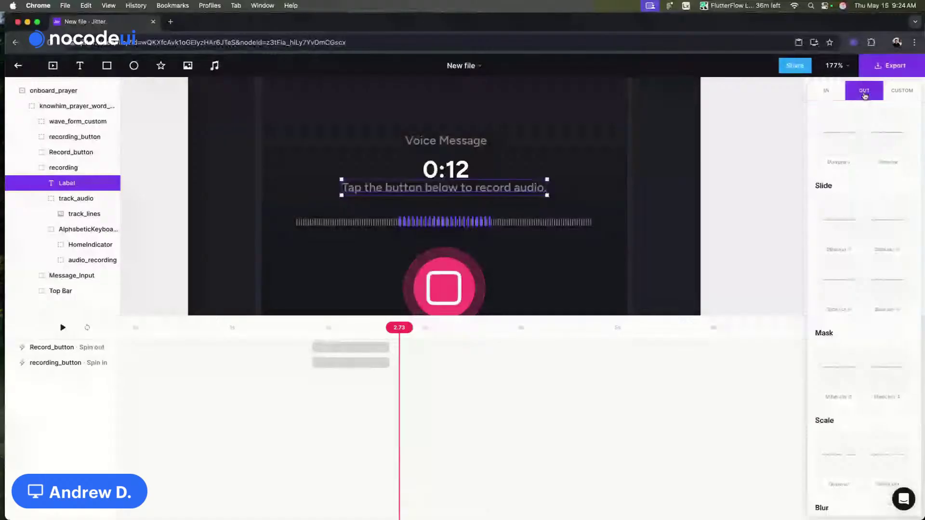
left_click(840, 220)
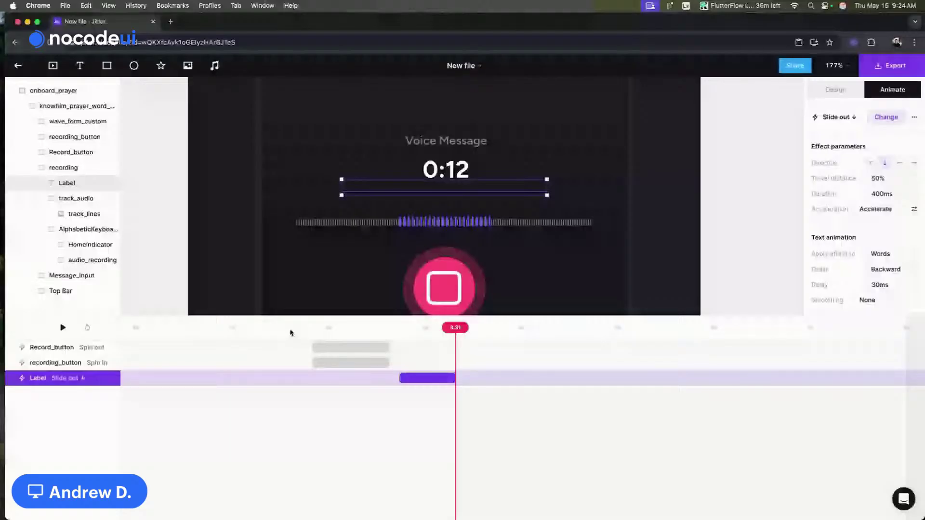
Step: Move the Voice Message label out of its Floating Label group to sit directly under the 0:12 text layer in Input
left_click(455, 168)
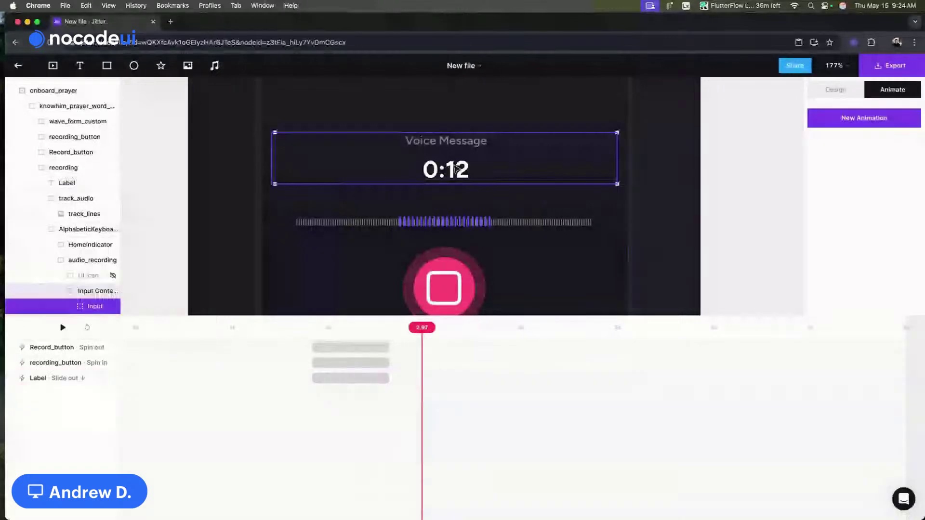
scroll(72, 277, "down", 2)
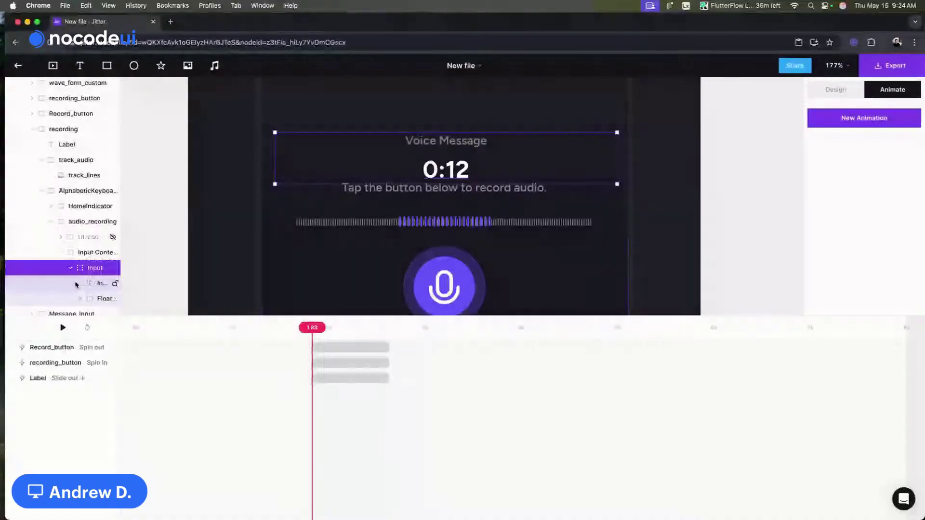
left_click(76, 284)
left_click(81, 298)
scroll(84, 277, "down", 2)
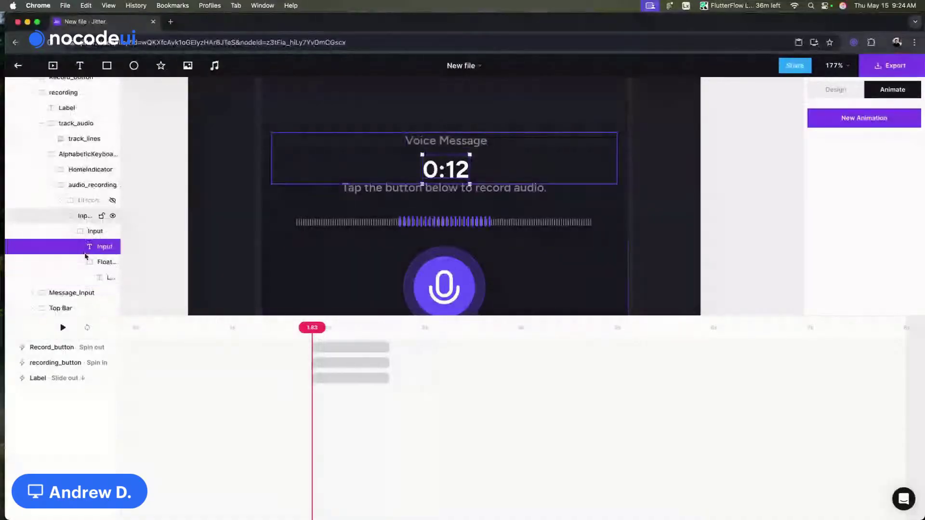
left_click(101, 279)
left_click_drag(101, 279, 99, 254)
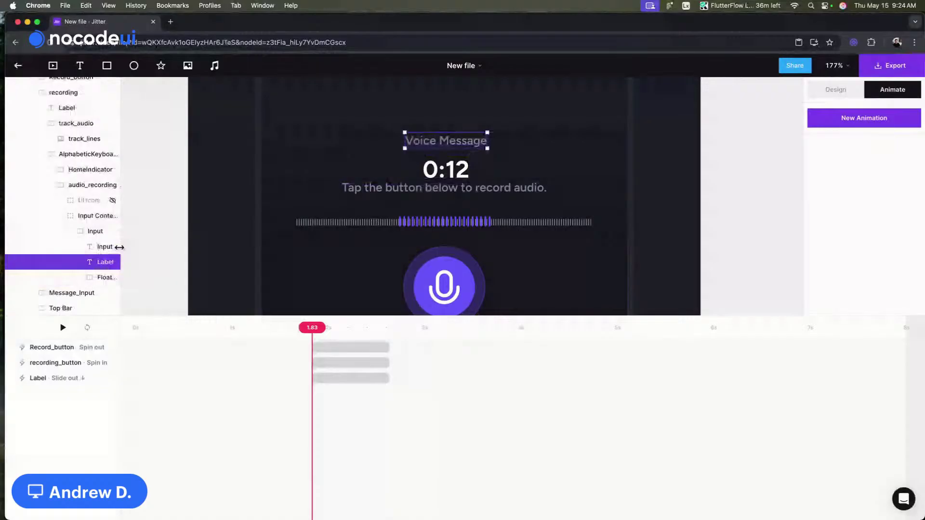
Step: Switch the browser to full screen and play the transition from 1.83 s to check the label's exit
key("ctrl+super+f")
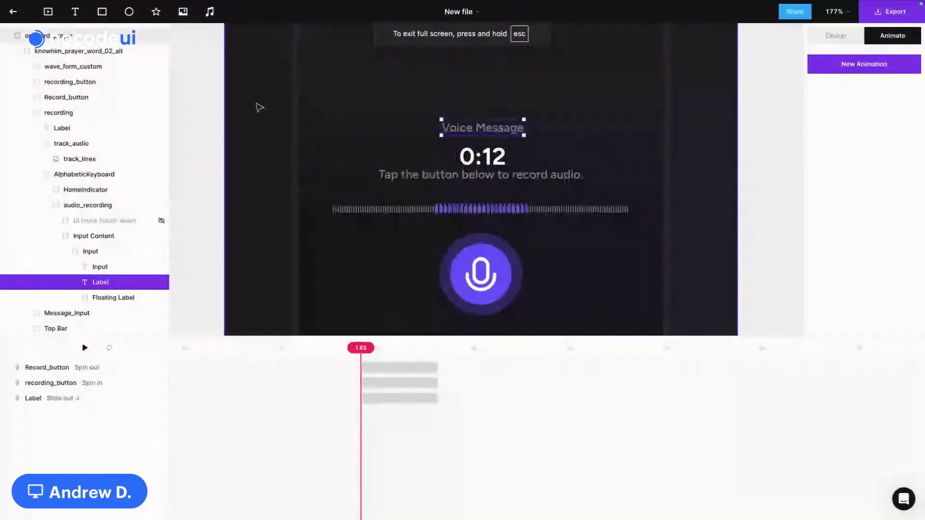
left_click(260, 129)
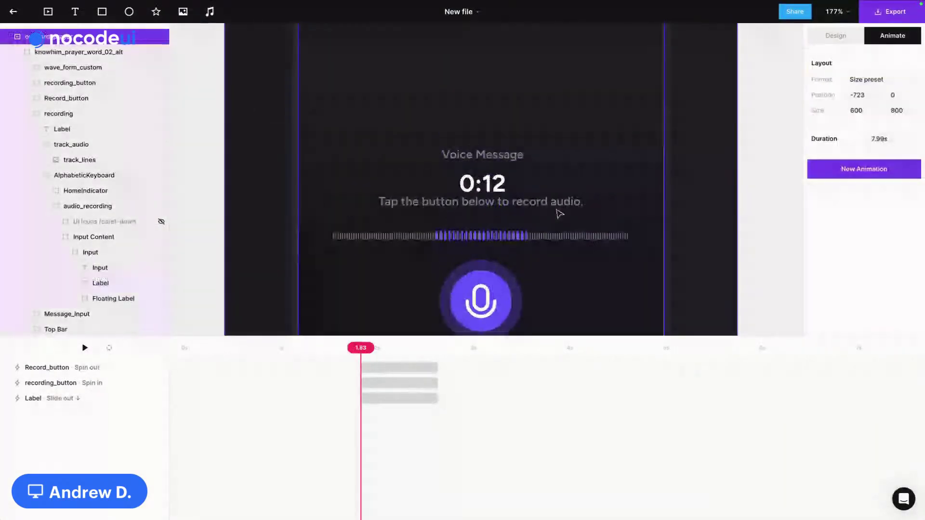
key("space")
key("space")
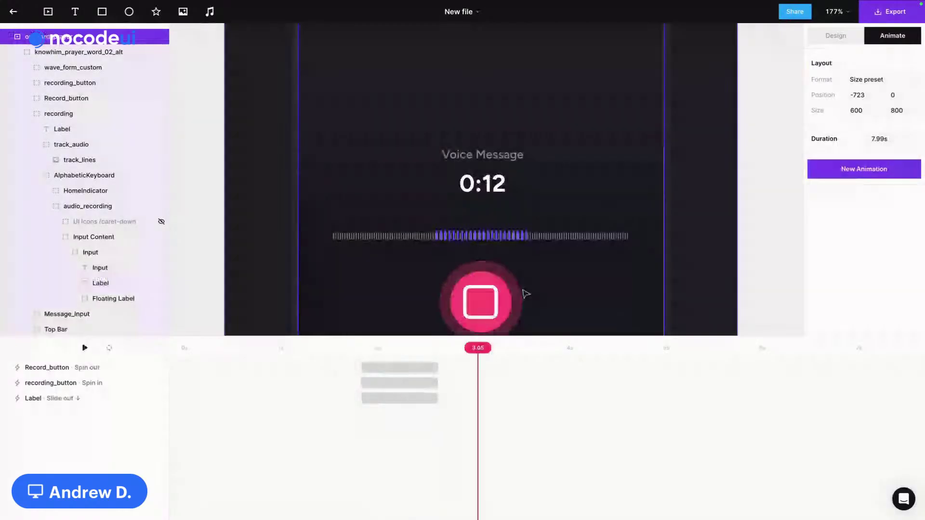
Step: Add an upward Slide in animation to the 0:12 timer text, starting at 1.84 s alongside the button animations
left_click_drag(477, 343, 361, 344)
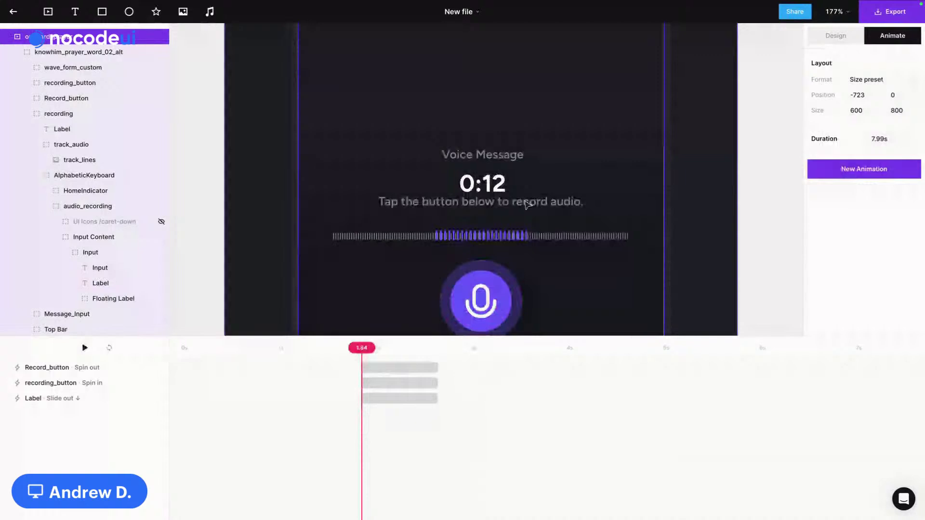
left_click(502, 184)
left_click(501, 183)
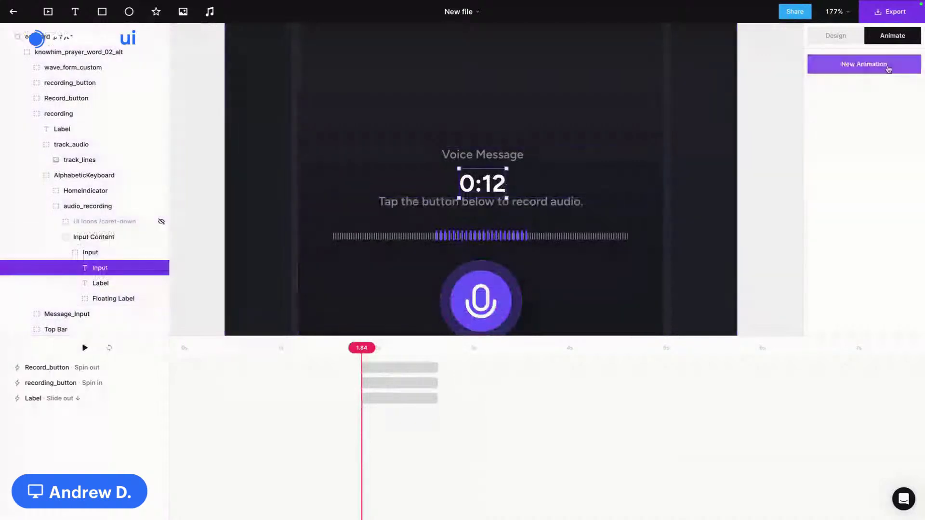
left_click(888, 69)
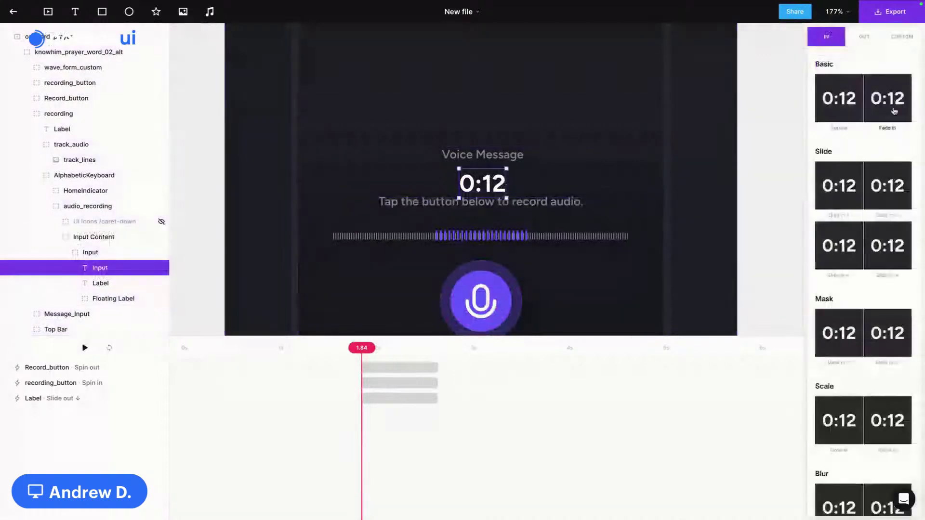
scroll(875, 183, "down", 1)
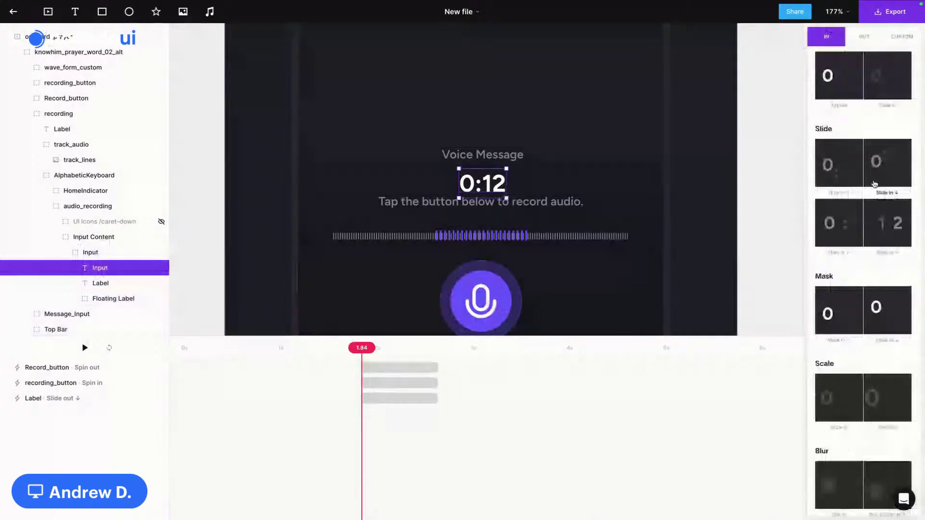
left_click(847, 170)
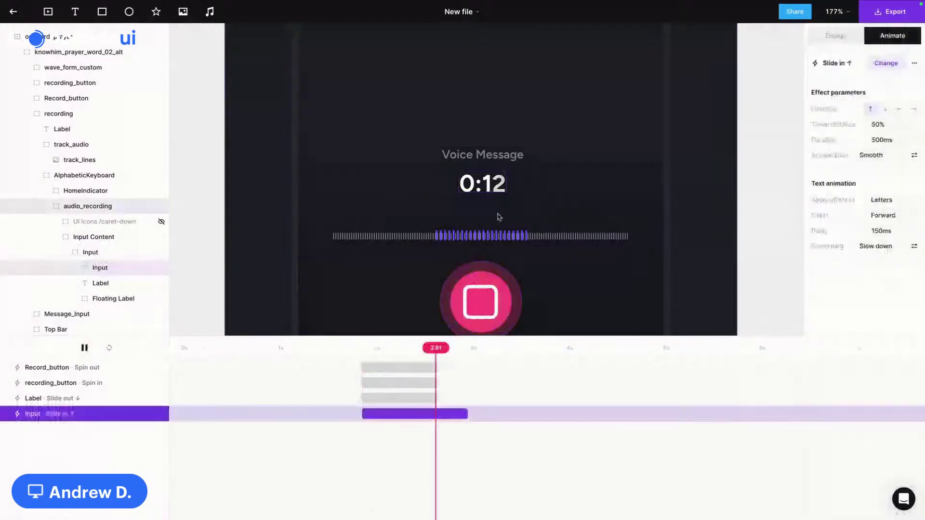
Step: Change the timer text above the waveform to 0:00
left_click(504, 184)
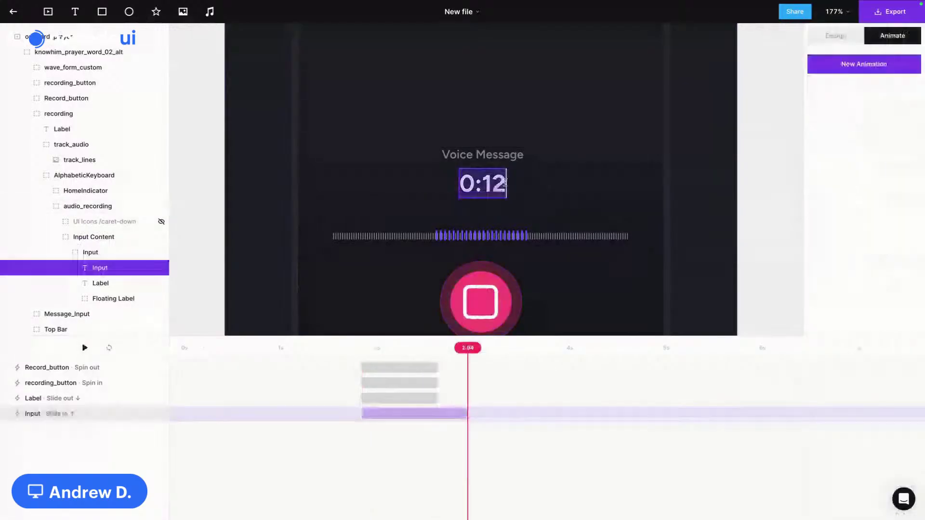
left_click(483, 183)
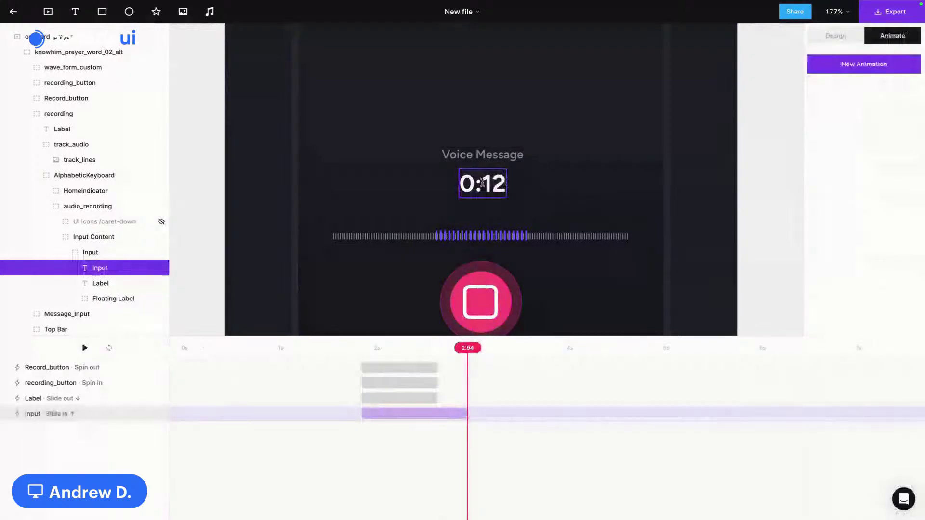
key("Delete")
key("Delete")
type("00")
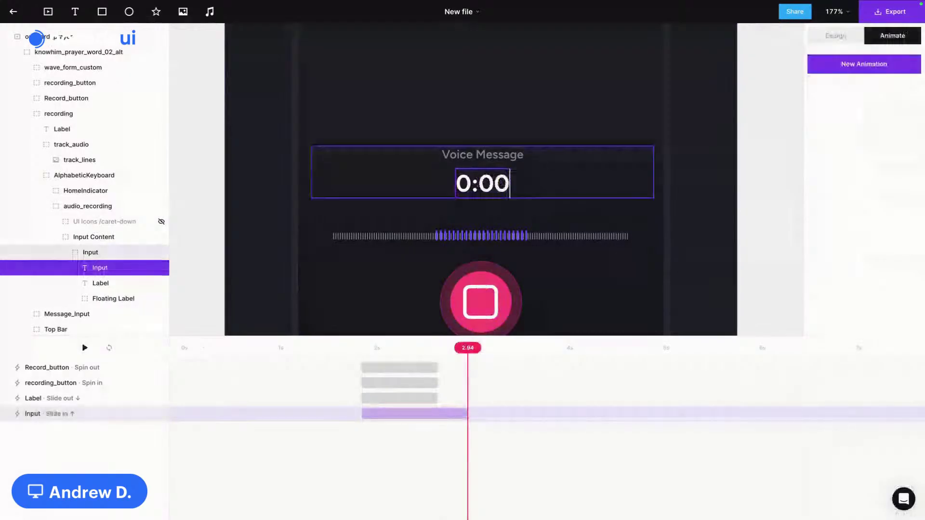
Step: Add a Slide in animation to the Voice Message label and set its direction to upward
left_click(495, 161)
left_click(872, 68)
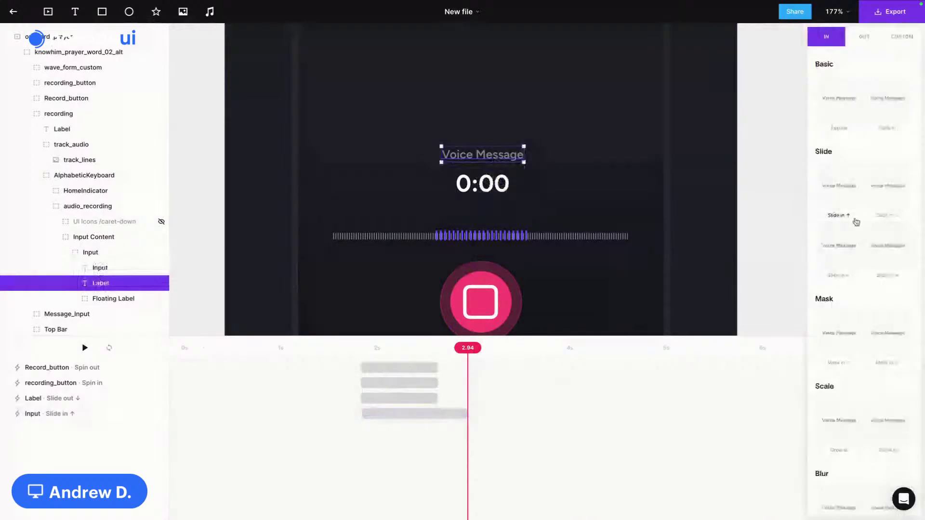
left_click(856, 222)
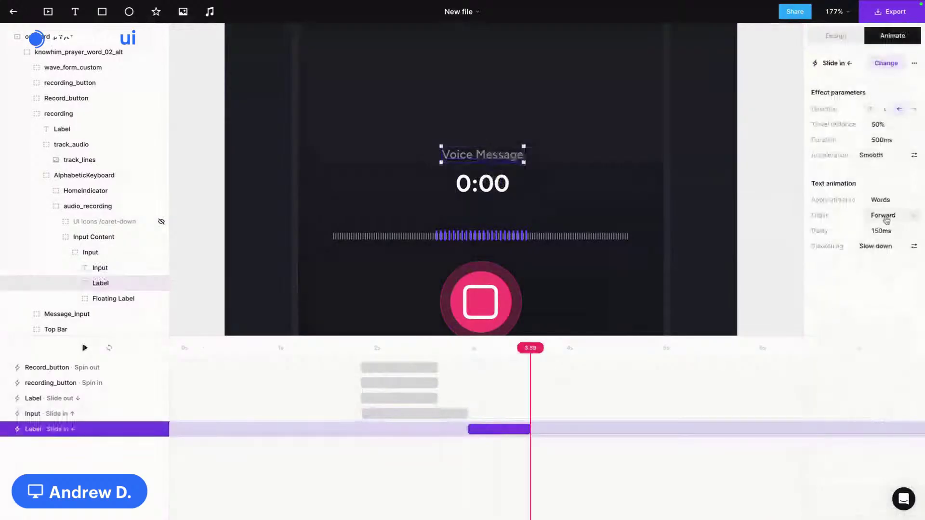
left_click(871, 109)
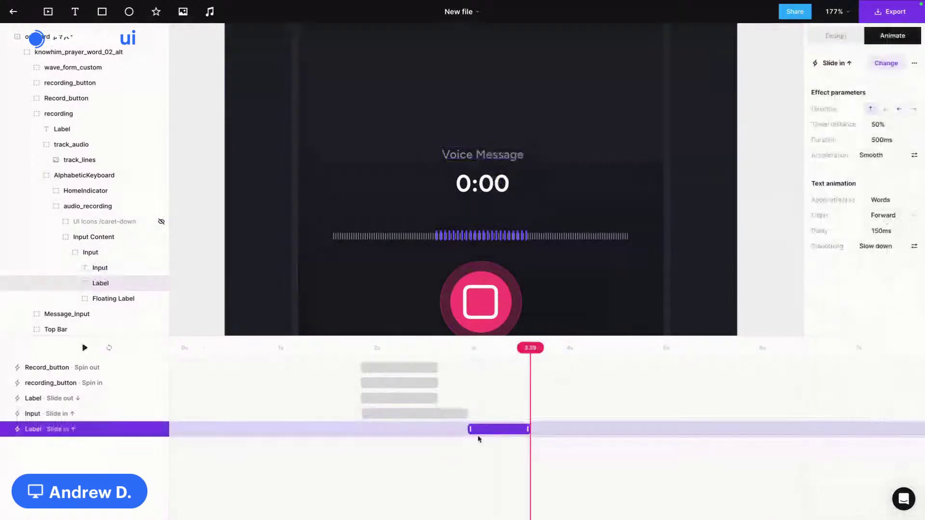
Step: Align the timing of the timer and Voice Message slide-ins with the button animations, and play the transition
left_click_drag(476, 433, 432, 413)
left_click(457, 415)
left_click(332, 351)
key("space")
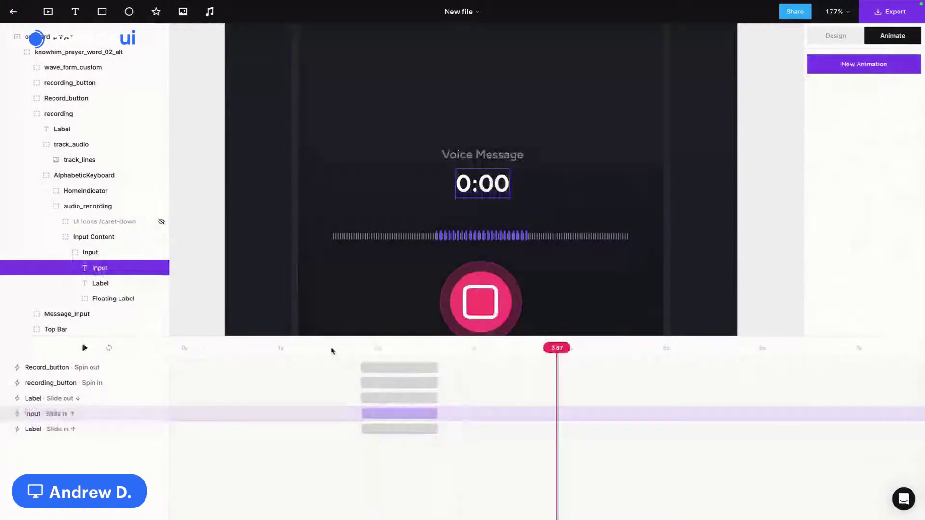
Step: Delay both the timer and Voice Message slide-ins together so they end at 3.14 s, and play the transition
left_click(384, 431)
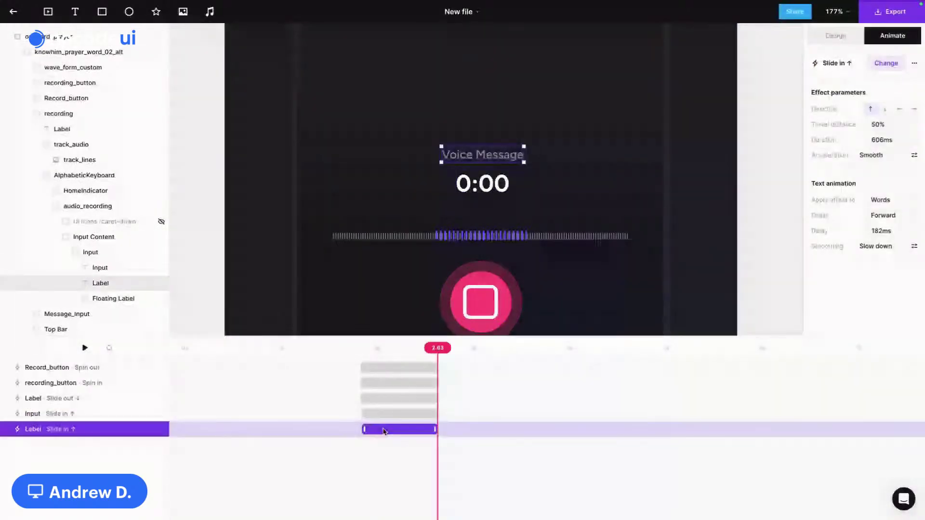
left_click(379, 416, "shift")
left_click_drag(379, 415, 428, 415)
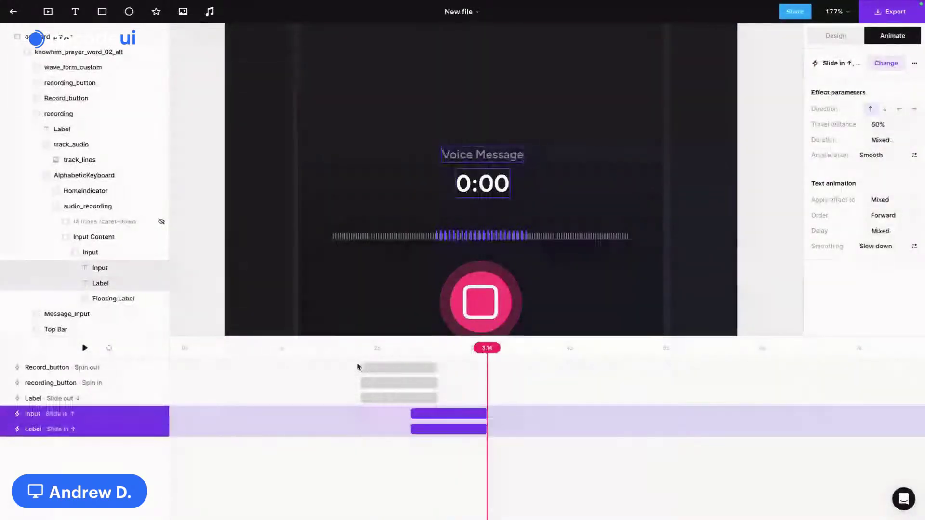
left_click(335, 346)
key("space")
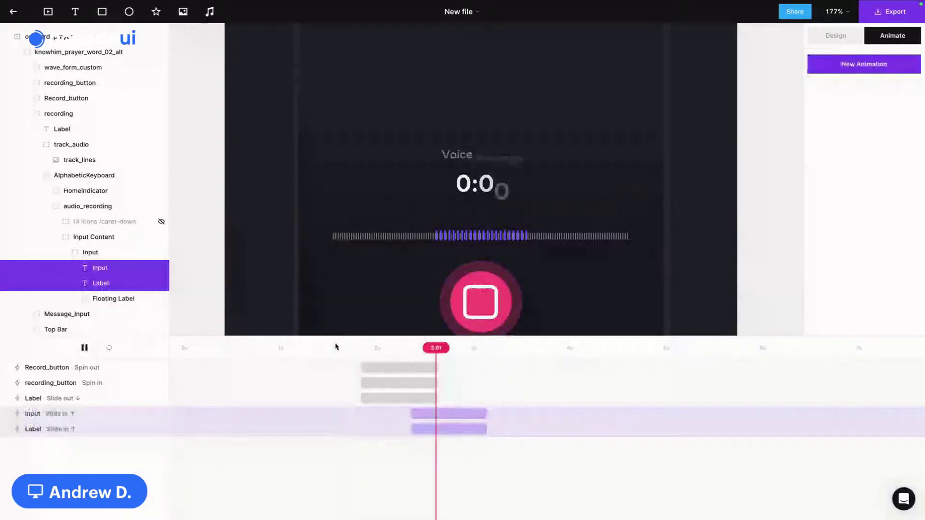
key("space")
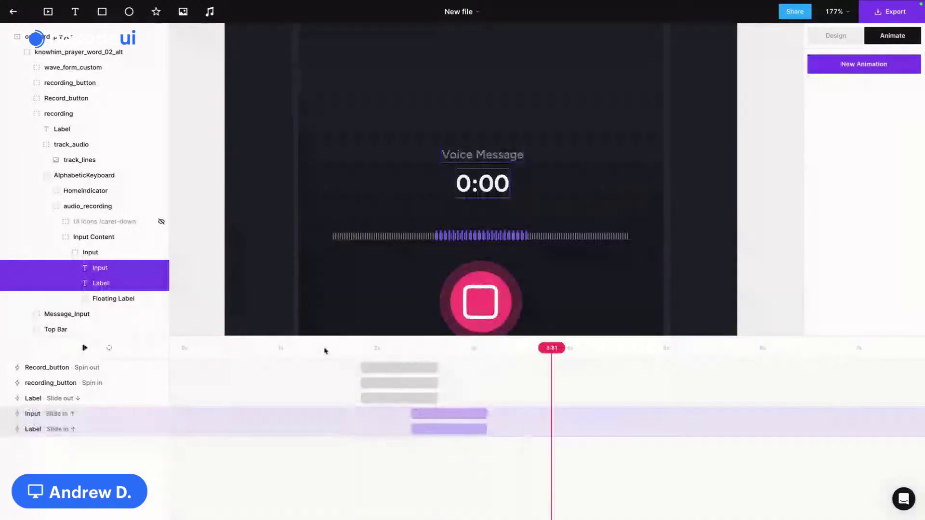
Step: Replay the transition with the whole recording screen in view to check the delayed text slide-ins
left_click(325, 348)
key("space")
scroll(366, 269, "down", 2)
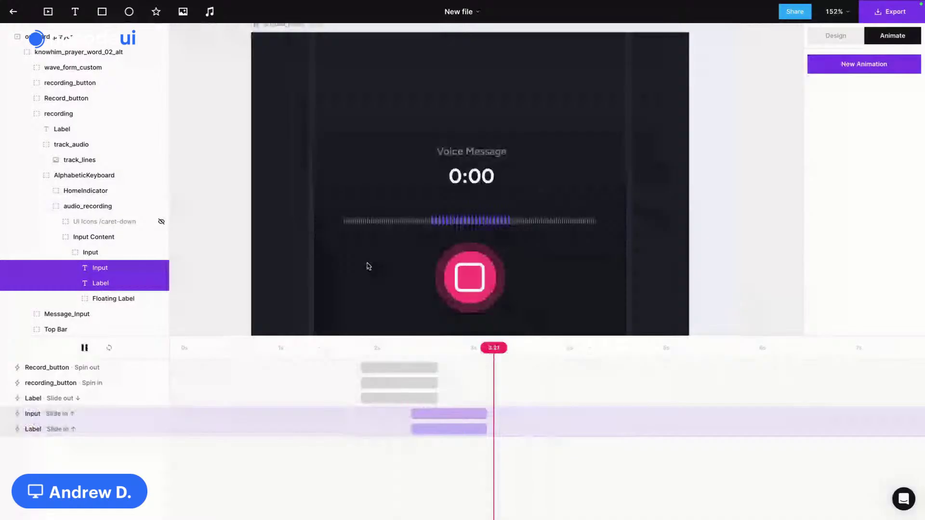
scroll(368, 266, "down", 1)
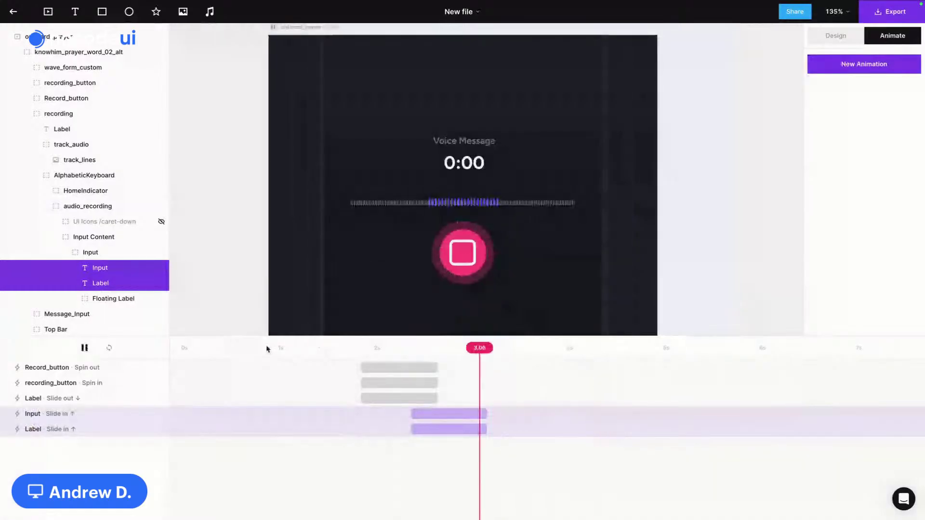
left_click(268, 348)
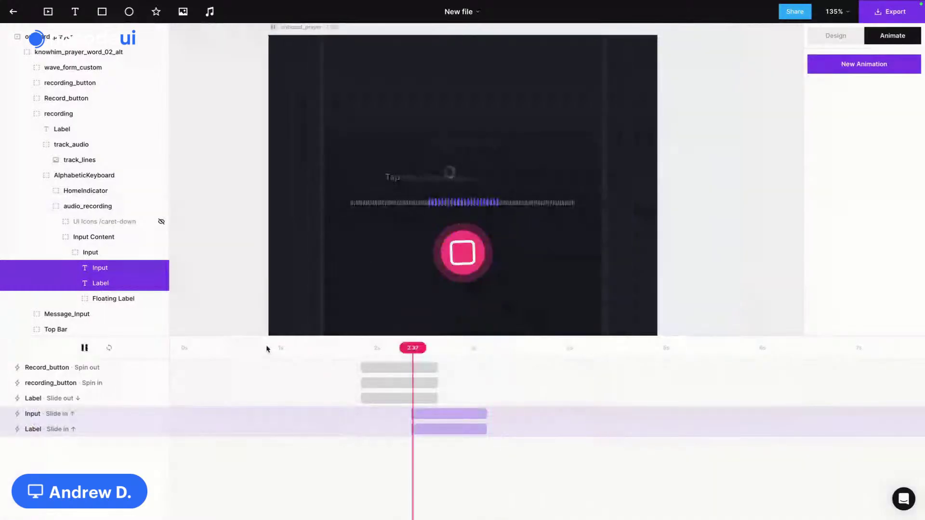
key("space")
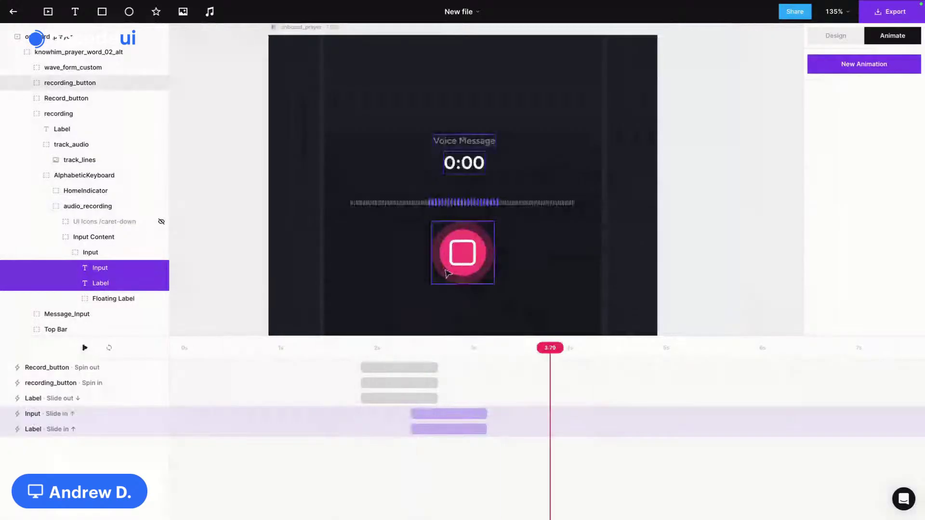
Step: Delete the track_audio waveform from the recording layer, leaving only the custom wave bars
left_click(385, 206)
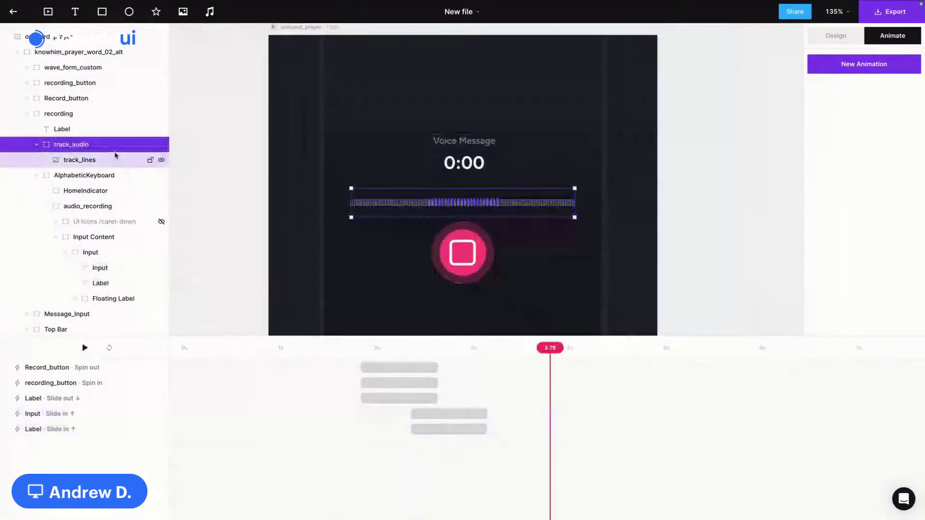
left_click(388, 347)
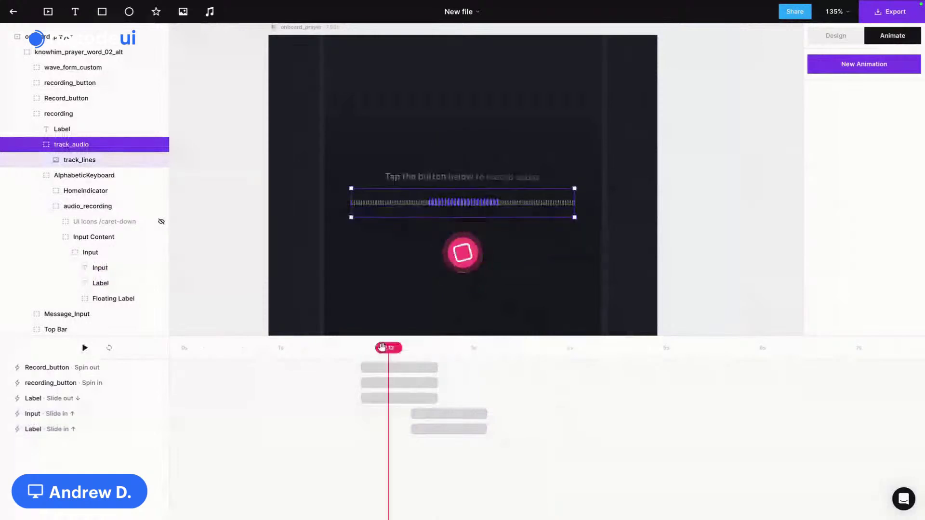
left_click_drag(382, 347, 363, 348)
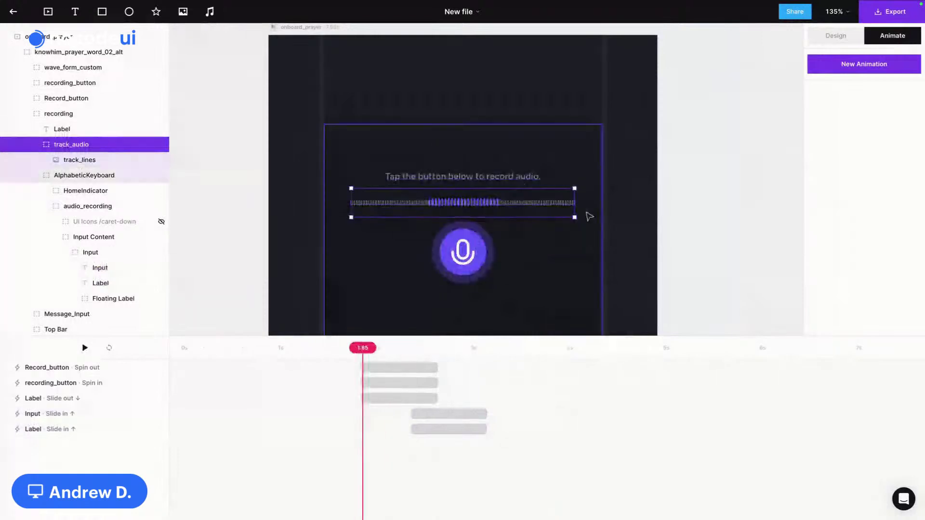
scroll(590, 216, "up", 4)
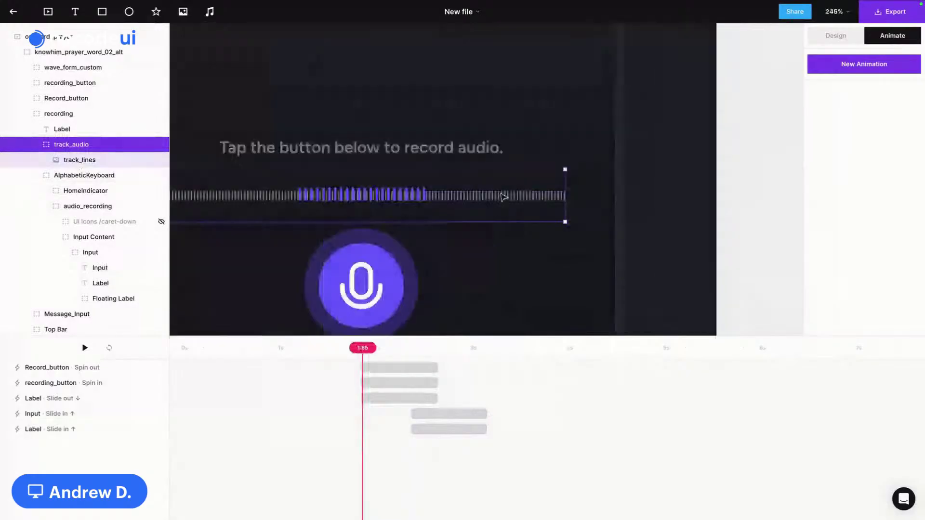
key("Delete")
Step: Add a Color animation ending in purple 6858FF to all the wave_1 bars and give it an initial value
left_click(417, 197)
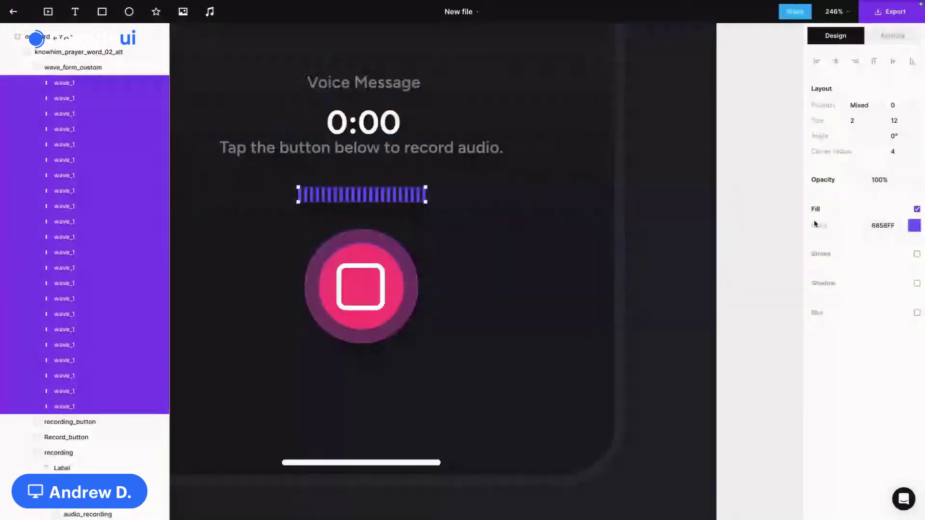
left_click(875, 41)
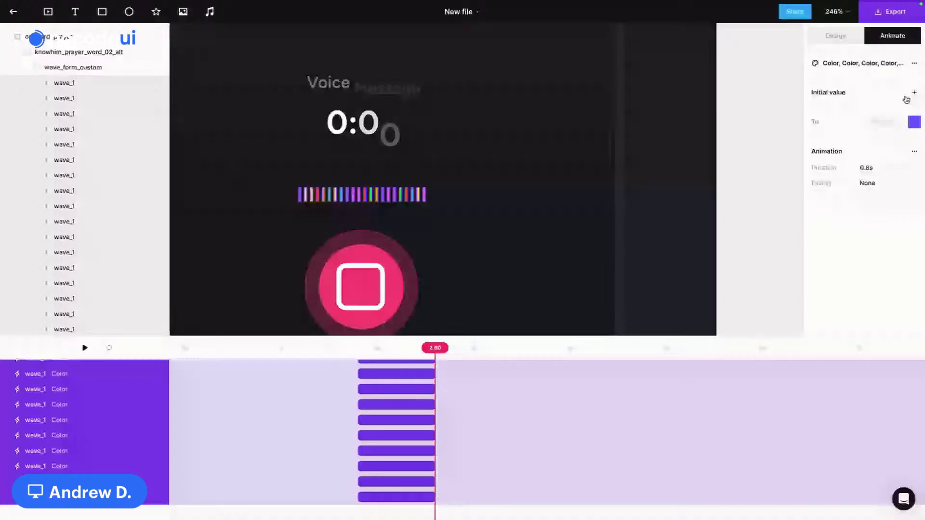
left_click(914, 92)
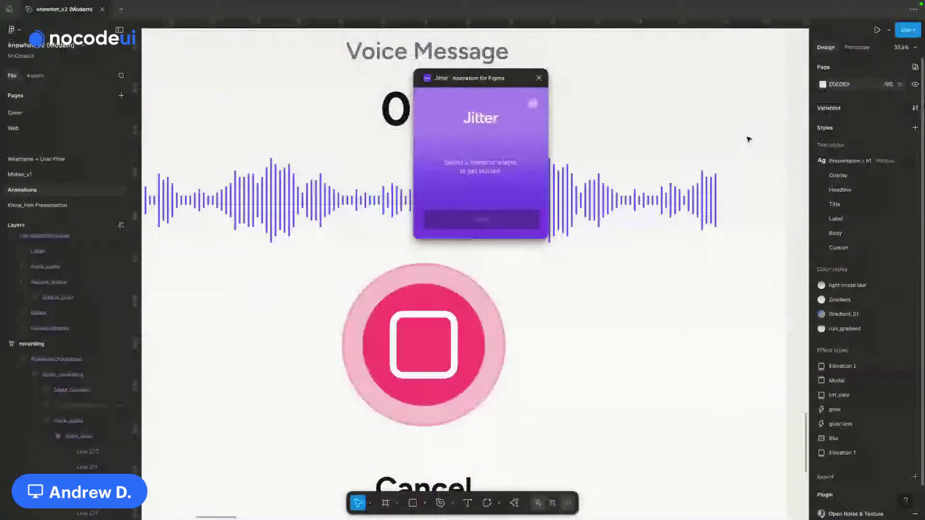
Step: Close the Jitter plugin window in Figma, and play back the wave bars' color change in Jitter
left_click(538, 78)
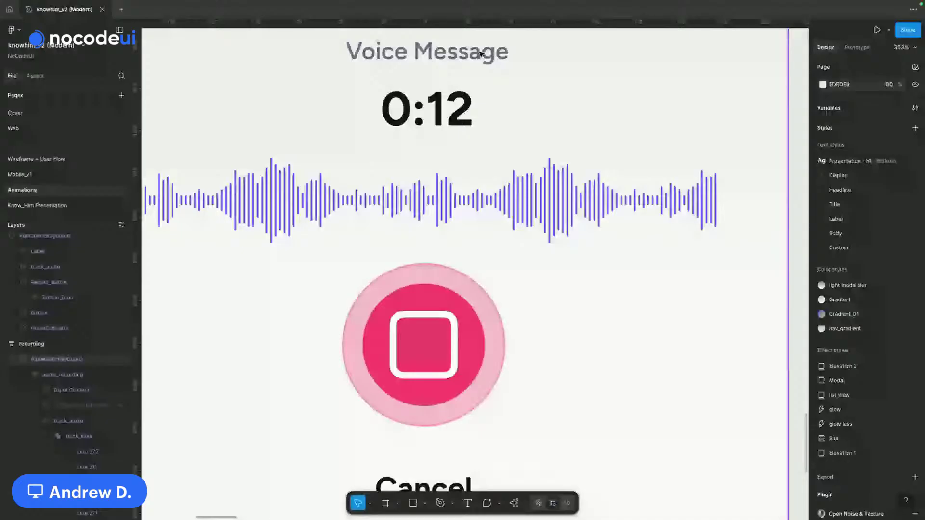
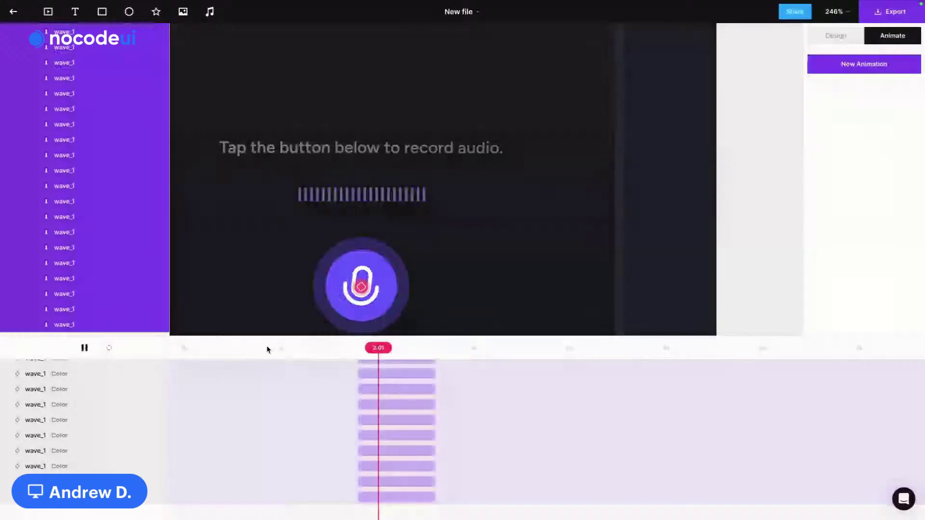
key("space")
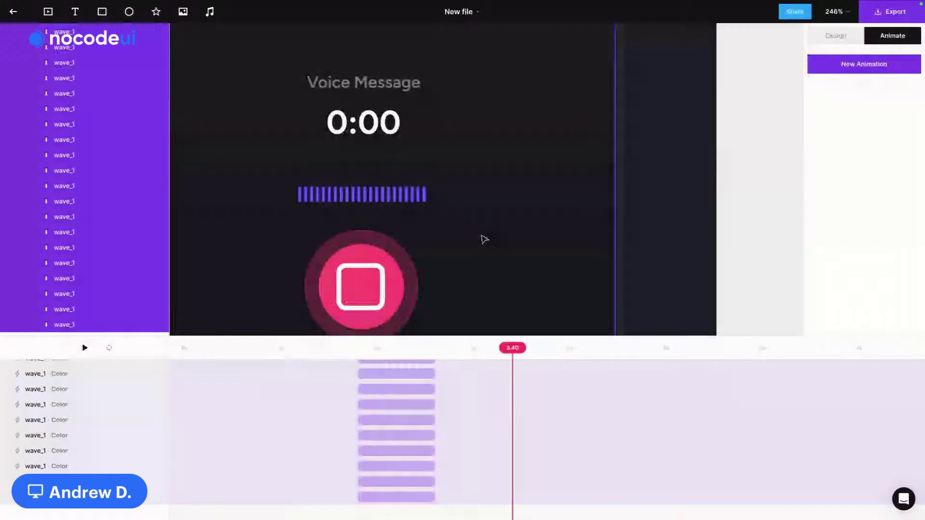
Step: Name the grouped sequence of wave bar color animations wave_form_
scroll(174, 460, "up", 3)
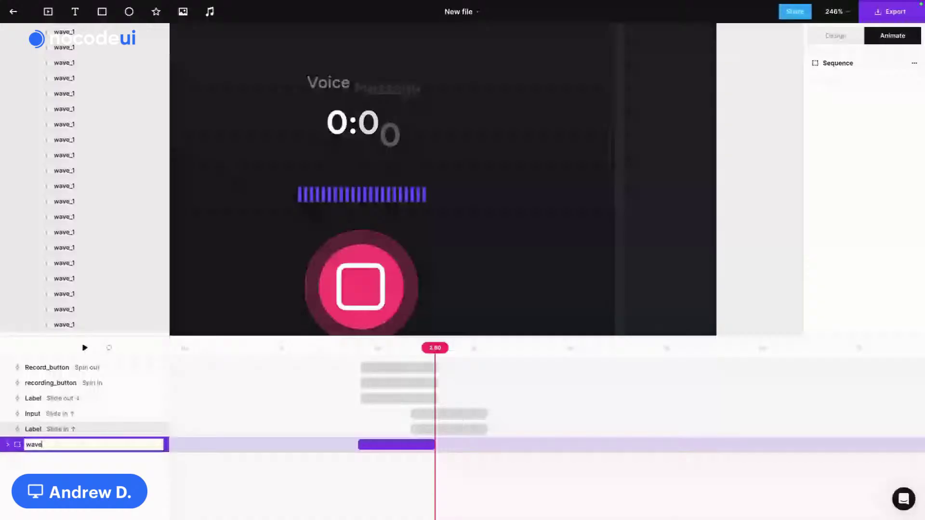
type("_form_")
key("Return")
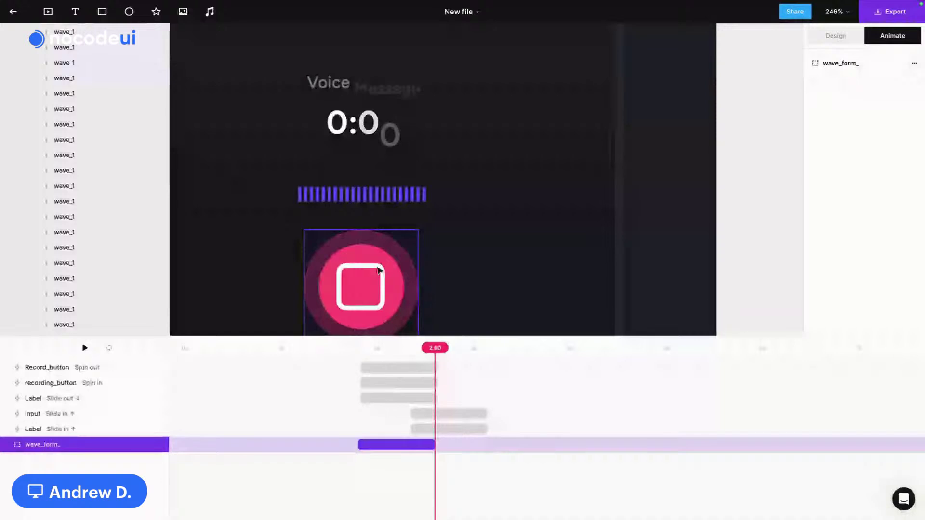
scroll(378, 269, "down", 5)
scroll(378, 269, "down", 1)
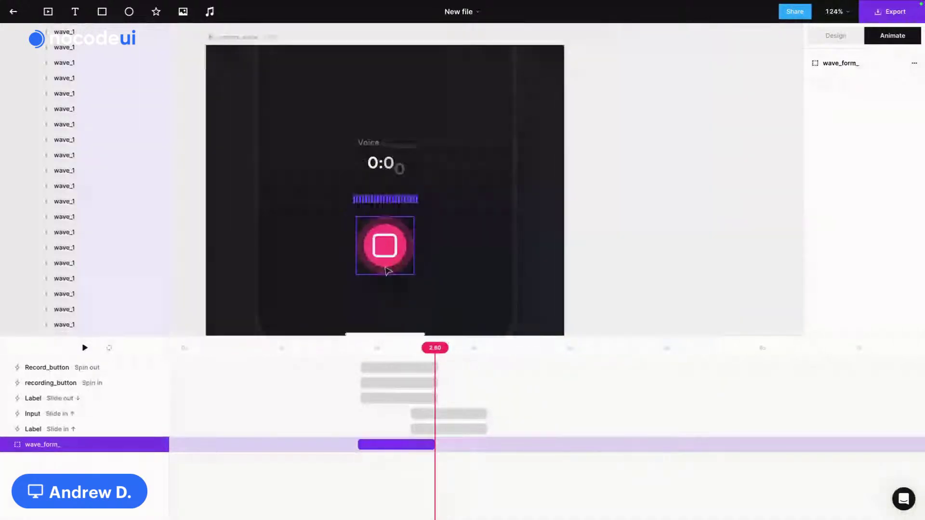
scroll(340, 215, "down", 2)
scroll(483, 195, "down", 1)
left_click(572, 198)
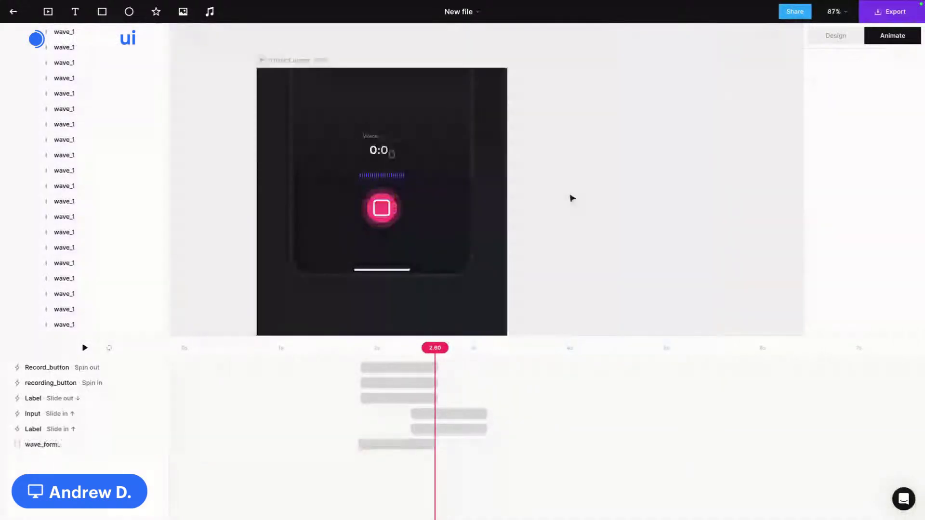
scroll(572, 198, "down", 2)
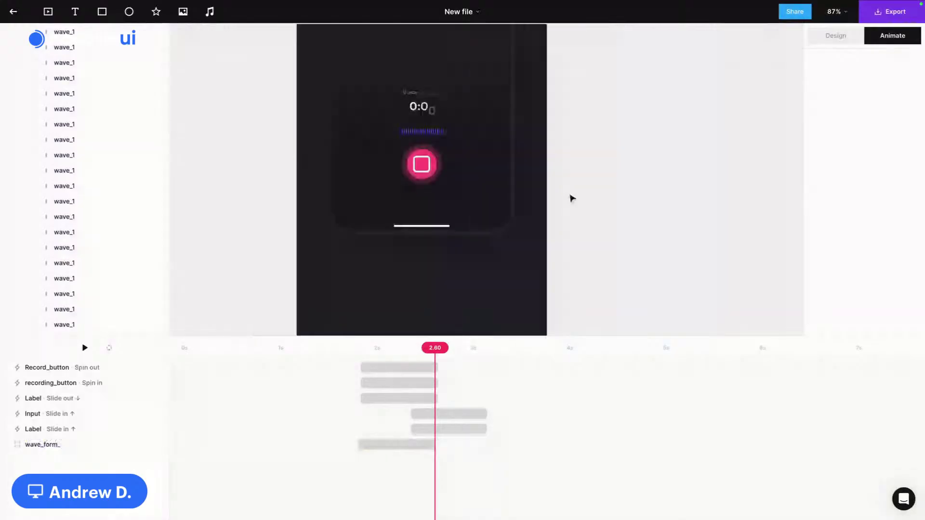
Step: Play back the recording transition from about the 2-second mark
scroll(612, 187, "down", 1)
scroll(293, 256, "down", 1)
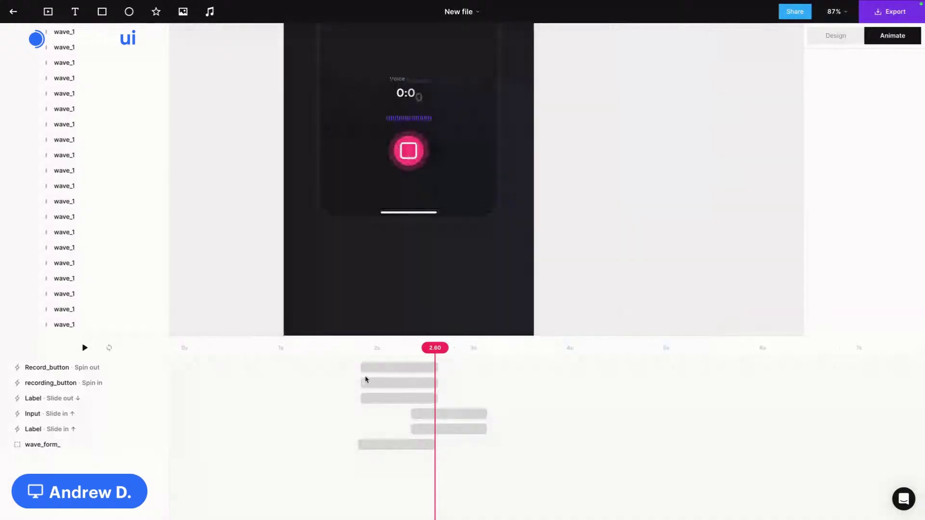
left_click(393, 348)
key("space")
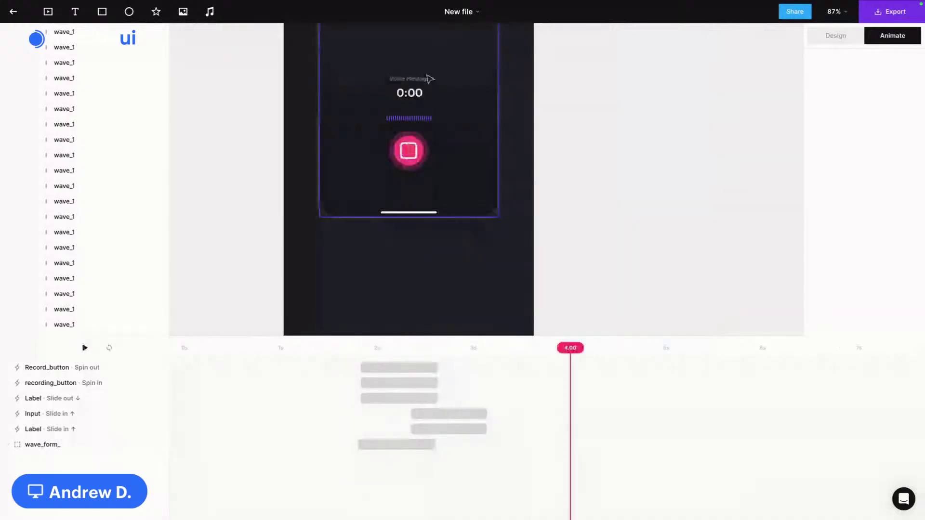
Step: Shift the "Tap the button below to record audio." text slightly down, away from the 0:00 timer
left_click(413, 94)
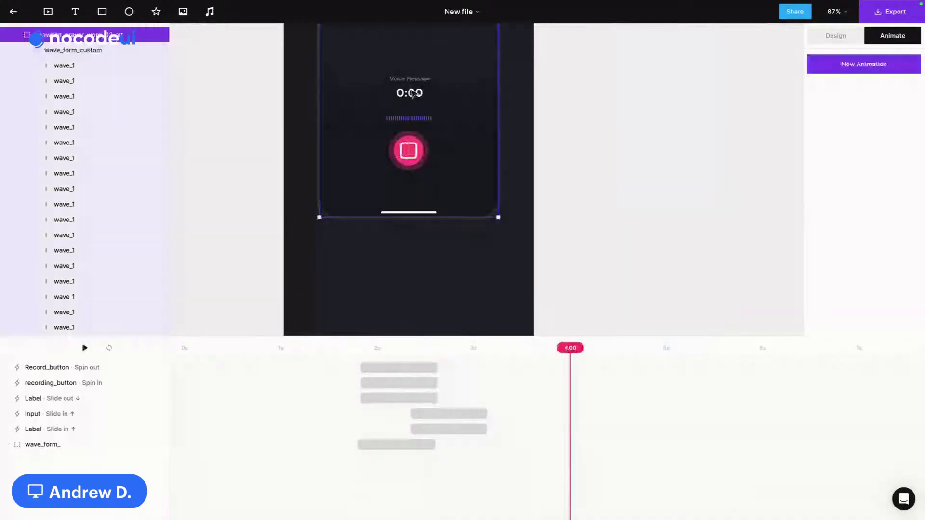
double_click(413, 94)
double_click(417, 95)
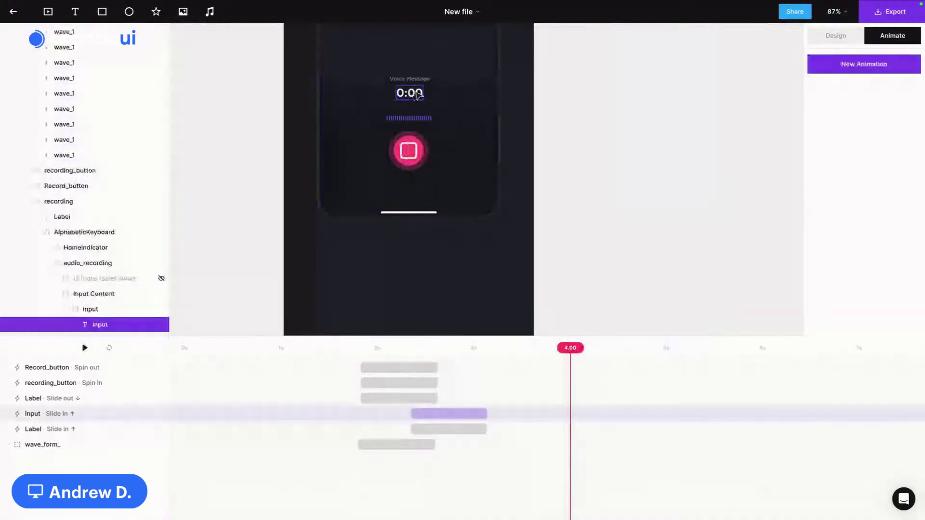
key("Escape")
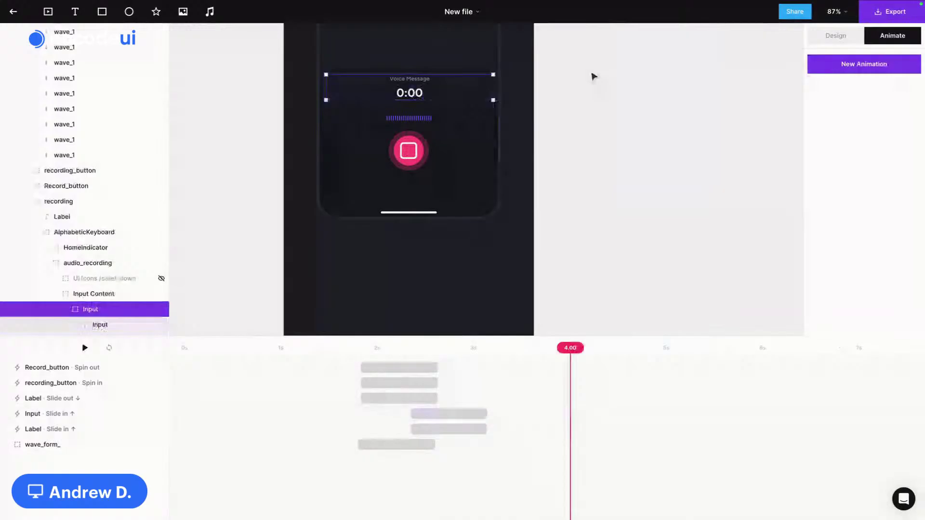
scroll(81, 299, "down", 1)
left_click(116, 273)
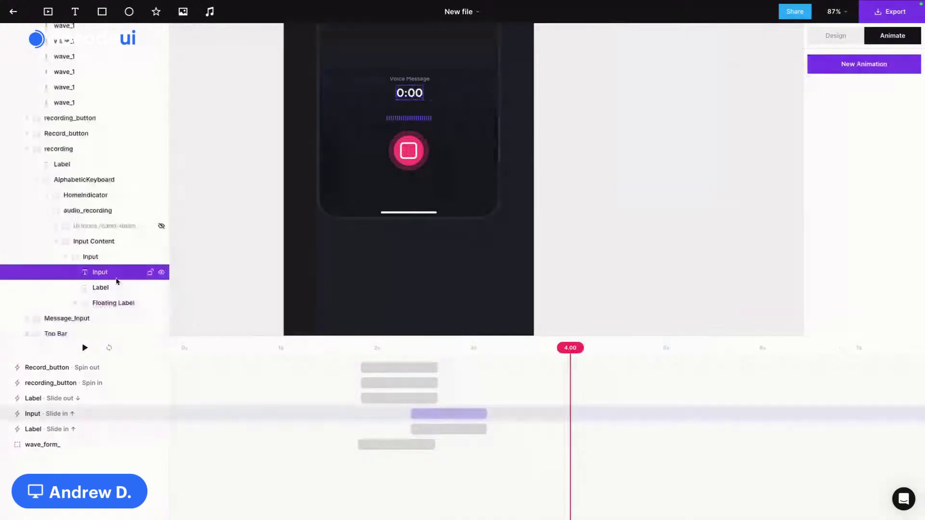
left_click(117, 285, "shift")
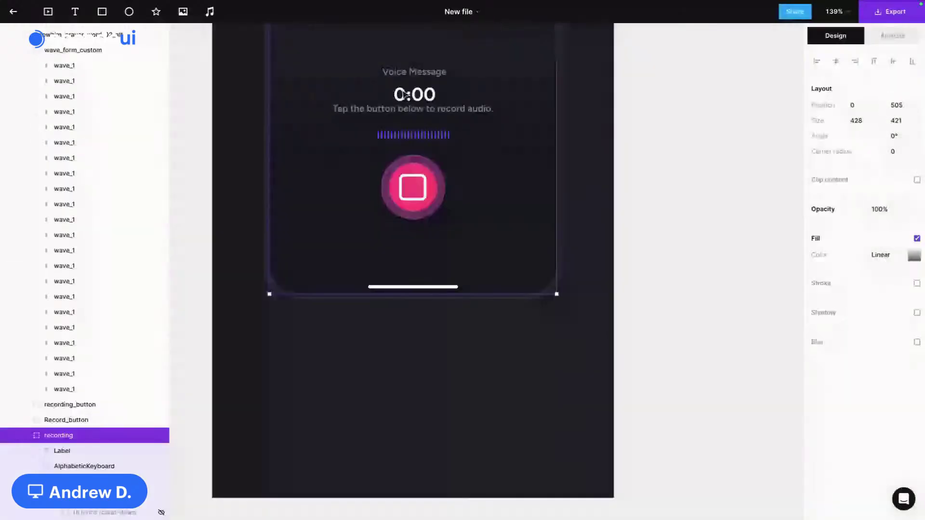
scroll(406, 95, "up", 2)
left_click(433, 153)
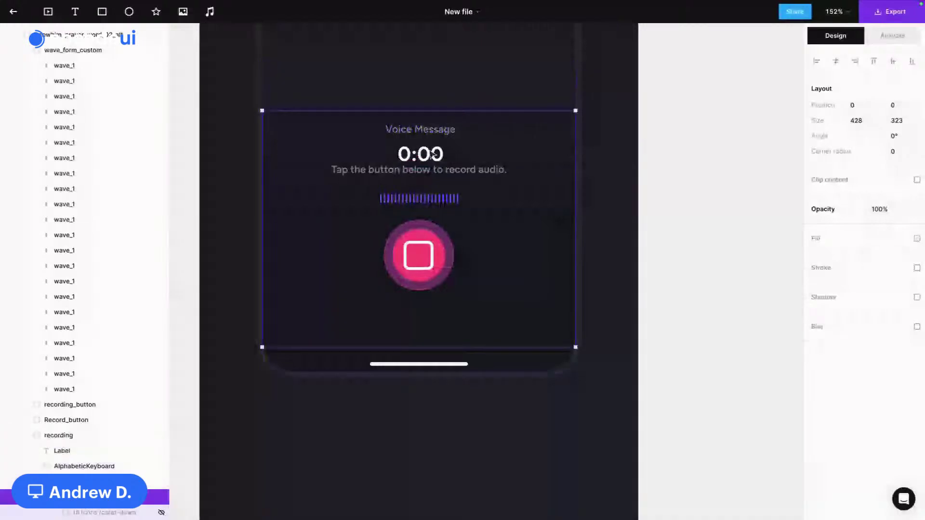
left_click(432, 153)
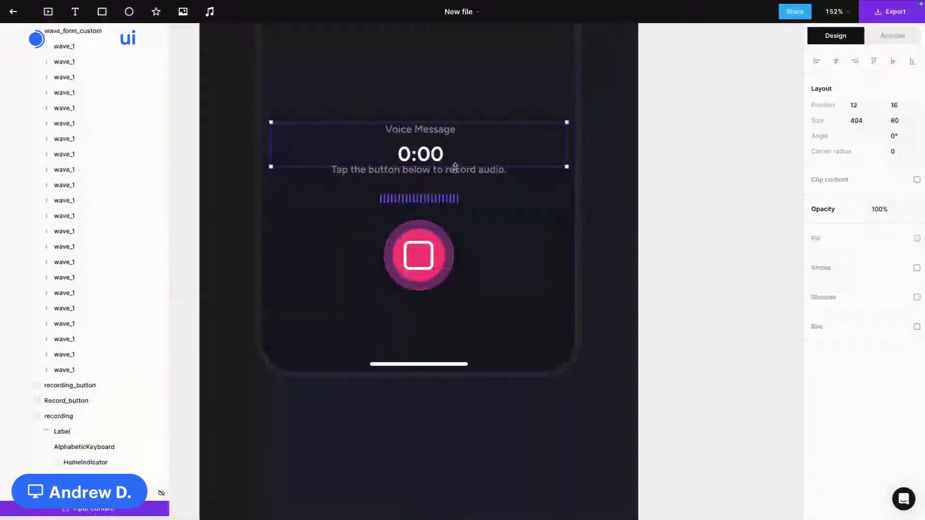
left_click_drag(455, 167, 460, 180)
left_click(440, 202)
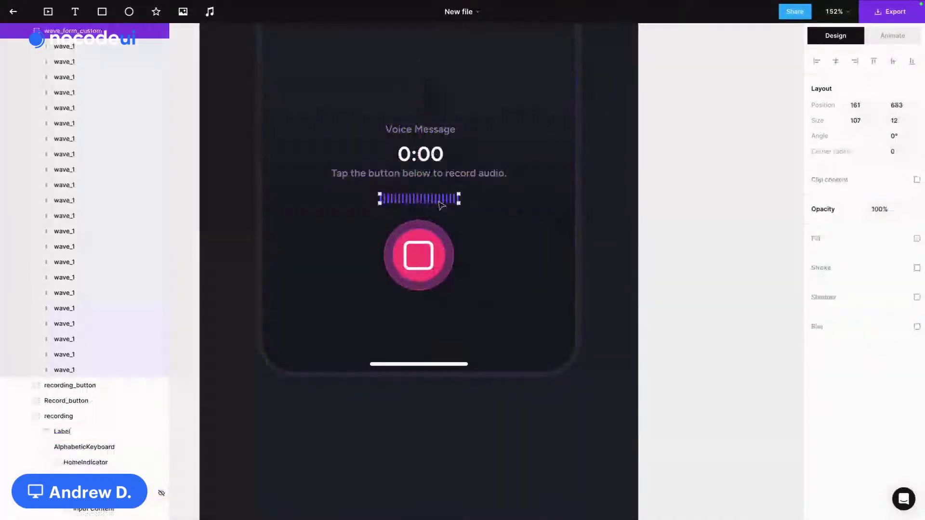
Step: Return to the animation timeline and play the whole transition from its beginning
scroll(441, 205, "down", 3)
scroll(331, 318, "down", 3)
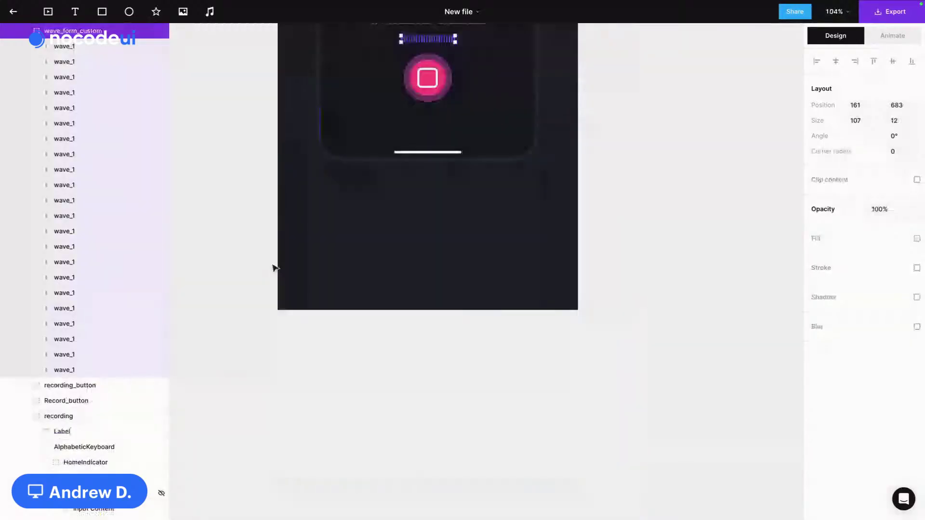
left_click(905, 37)
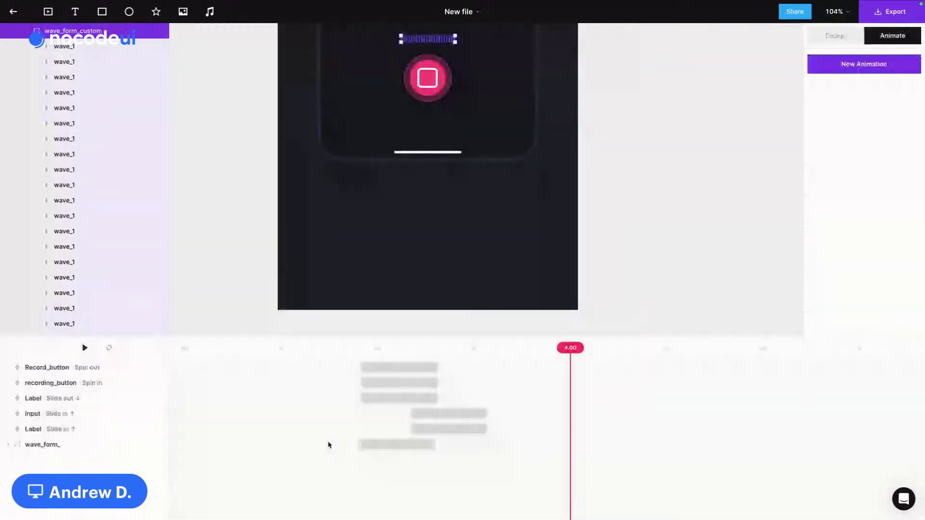
left_click(191, 348)
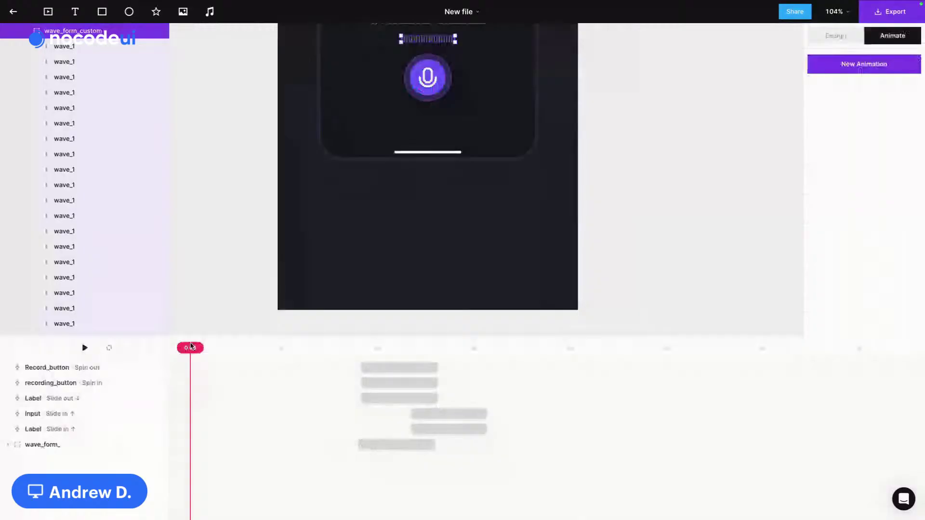
scroll(342, 204, "up", 3)
left_click(526, 115)
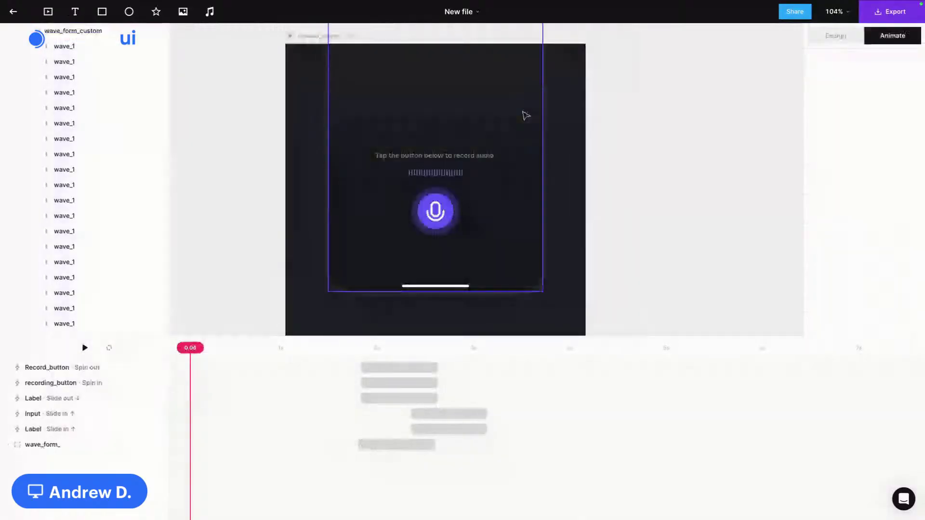
scroll(327, 330, "up", 1)
key("space")
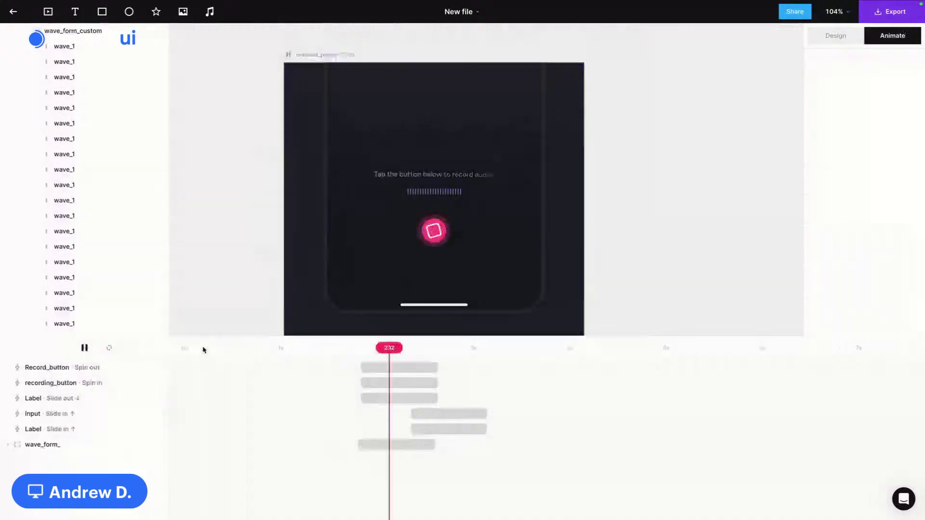
key("space")
Step: Shift all the animations earlier on the timeline to start at about 1 s, and play back the result
scroll(353, 385, "down", 3)
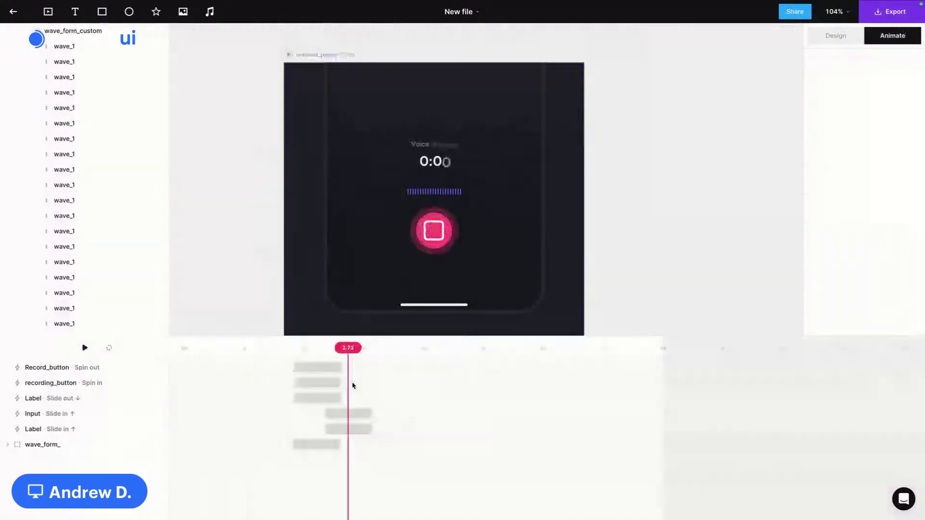
key("ctrl+a")
left_click_drag(318, 377, 245, 361)
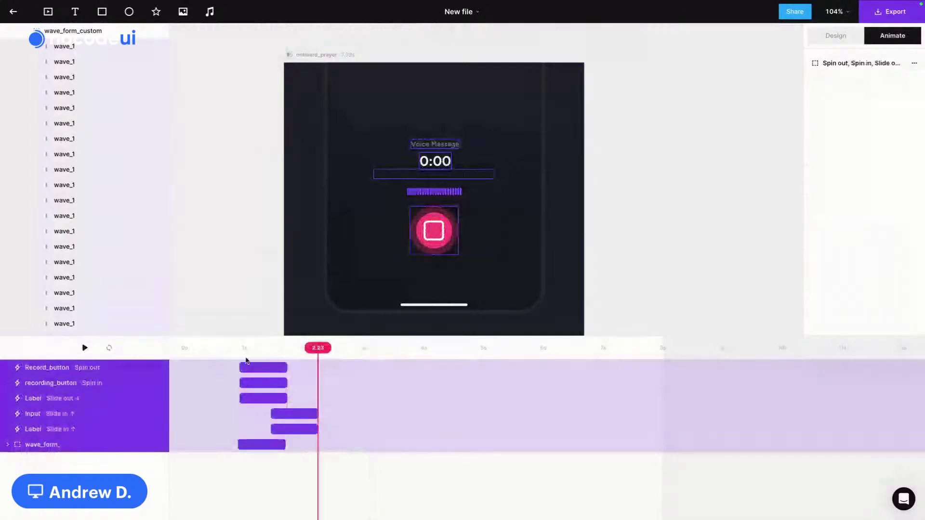
left_click(176, 347)
key("space")
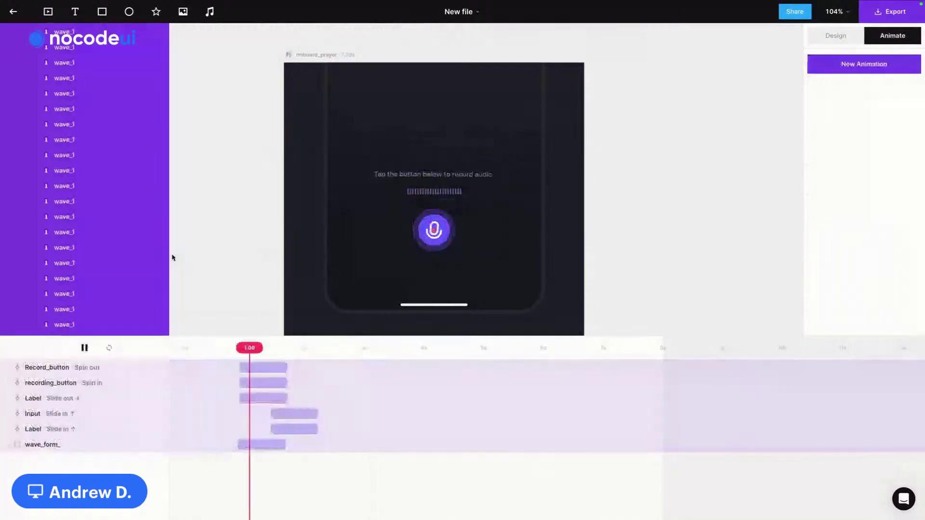
key("space")
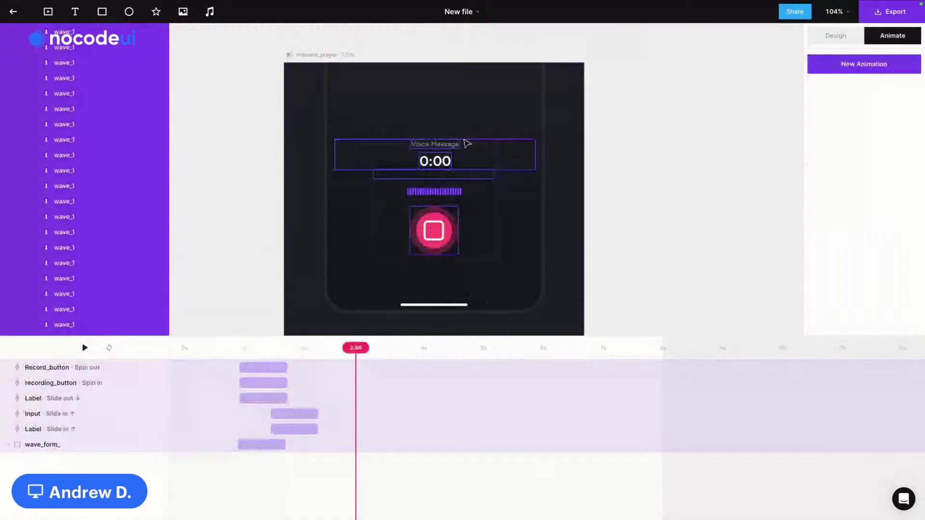
Step: Add an upward Slide out animation to the 0:00 timer text at 2.24 s, following its Slide in
scroll(466, 144, "up", 2)
left_click(463, 166)
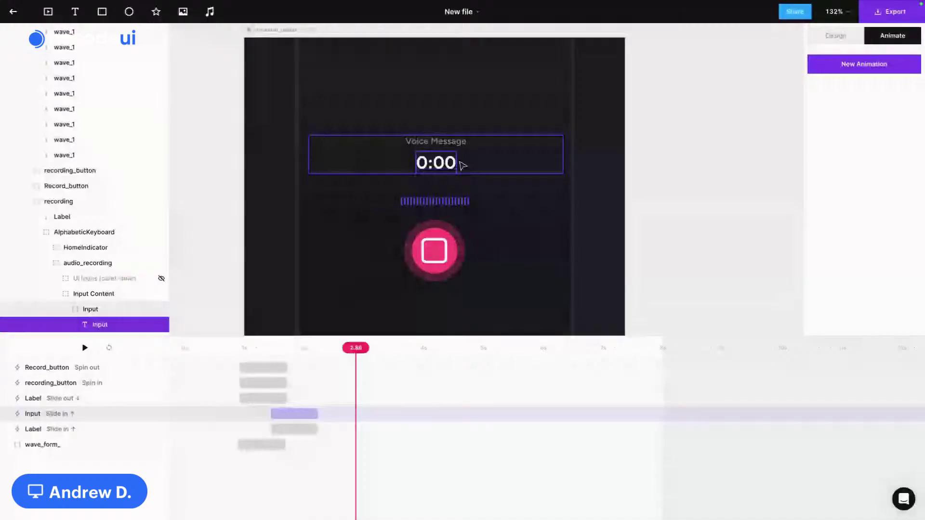
left_click(295, 348)
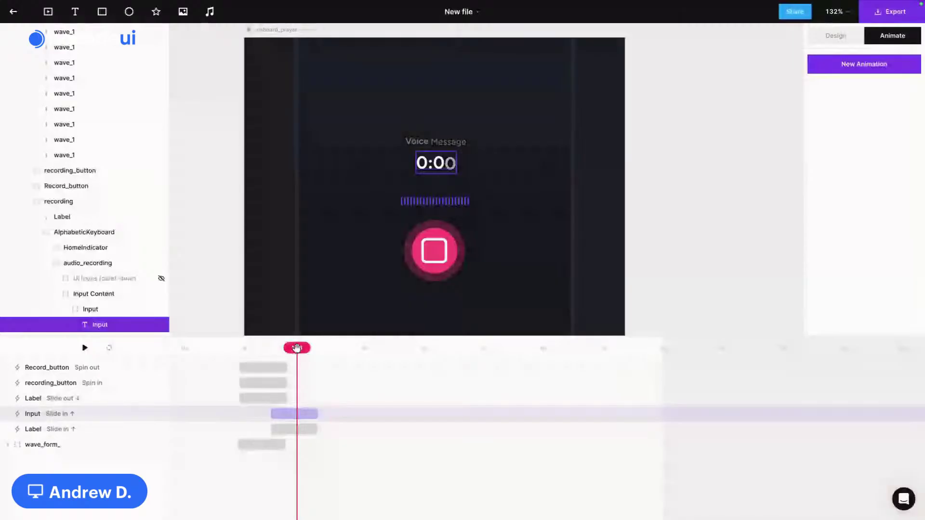
left_click(318, 348)
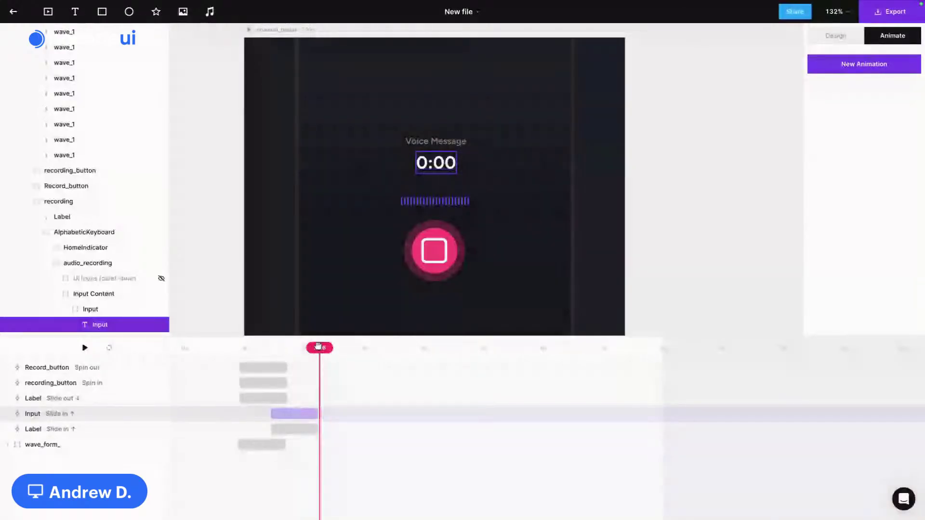
left_click(879, 65)
left_click(910, 37)
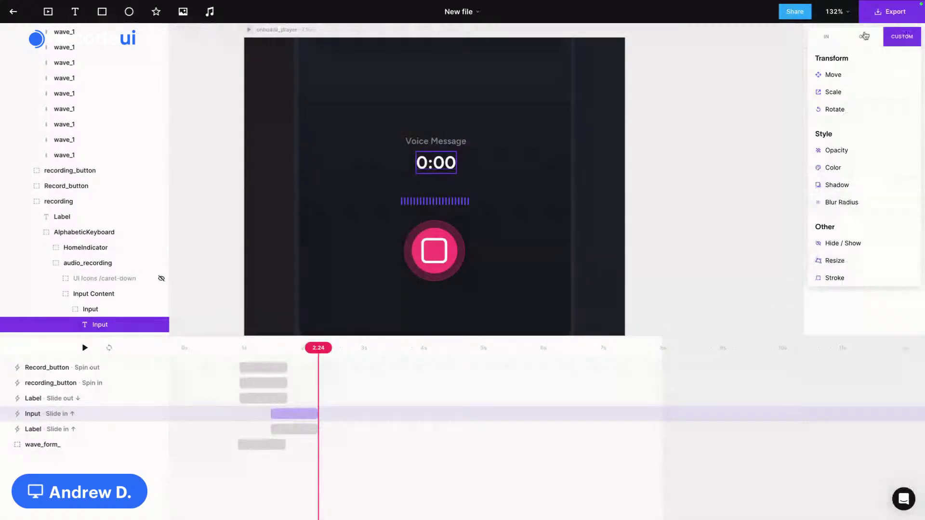
left_click(843, 37)
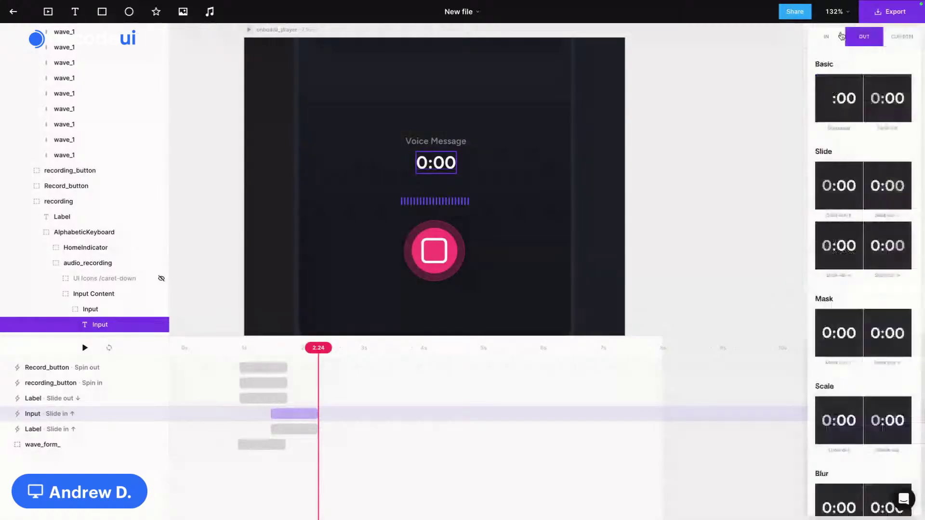
left_click(839, 185)
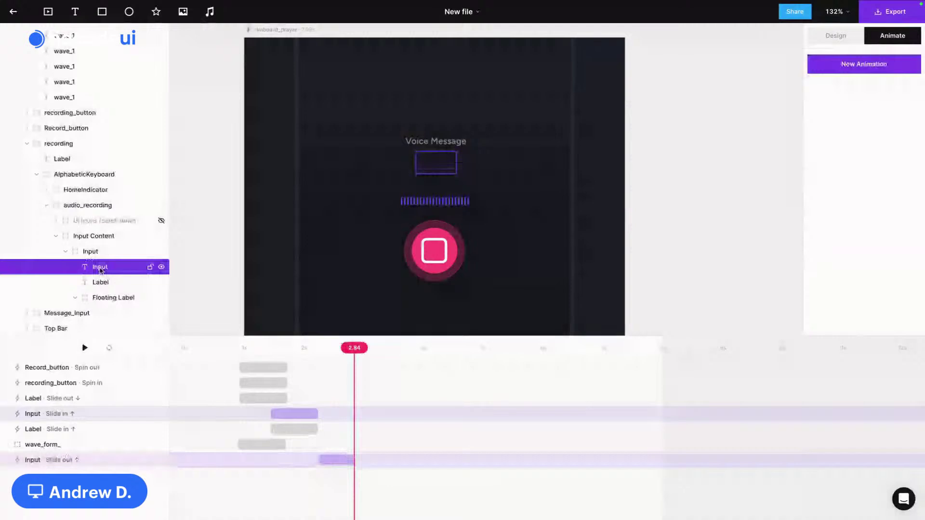
Step: Rename the 0:00 timer's text layer 00:00, and make a duplicate of it named 00:01
double_click(100, 267)
type("00:0")
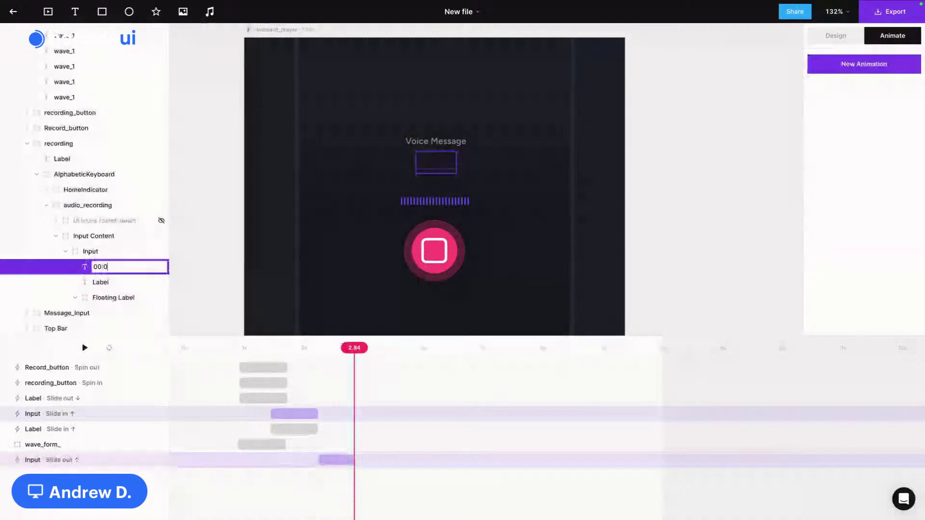
type("0")
key("Return")
key("ctrl+d")
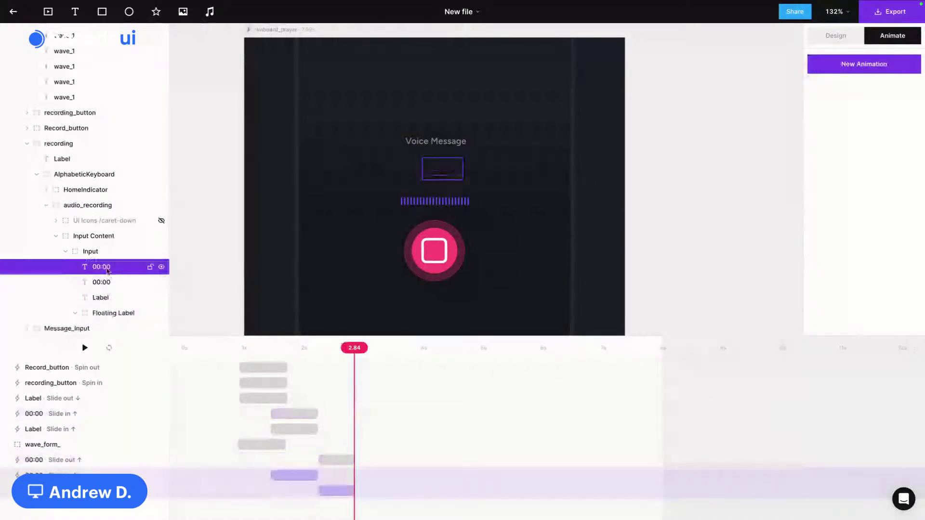
double_click(107, 271)
type("00:0")
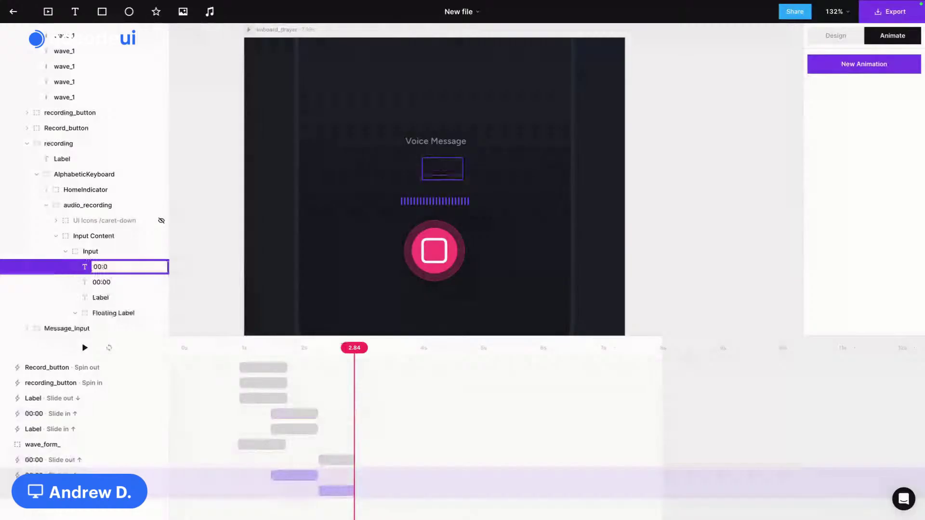
type("1")
key("Return")
Step: Create three more duplicates of the timer text layer, named 00:02, 00:03 and 00:04
key("ctrl+d")
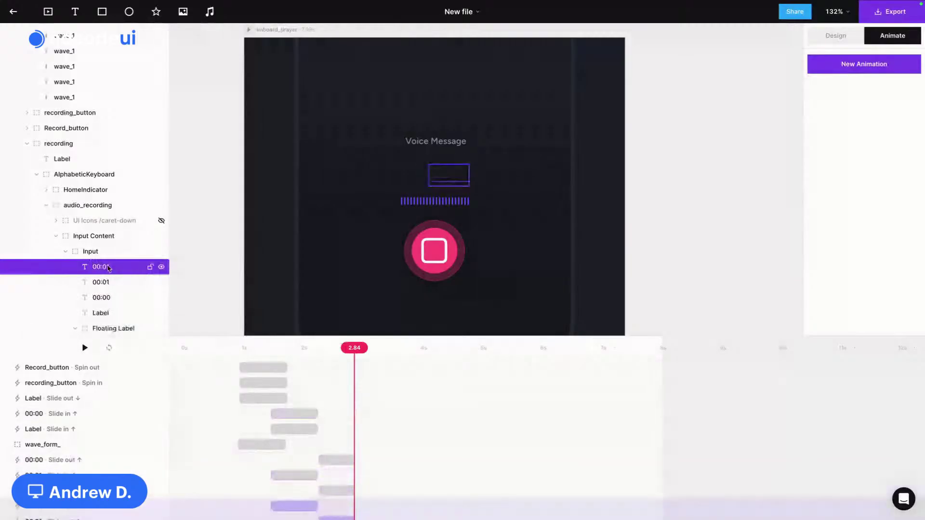
type("2")
key("ctrl+d")
double_click(109, 267)
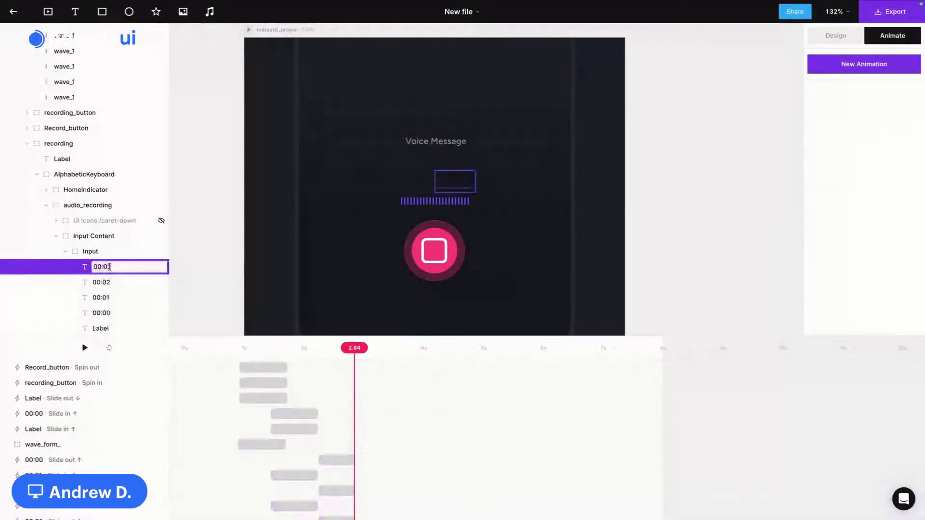
type("3")
key("Return")
key("ctrl+d")
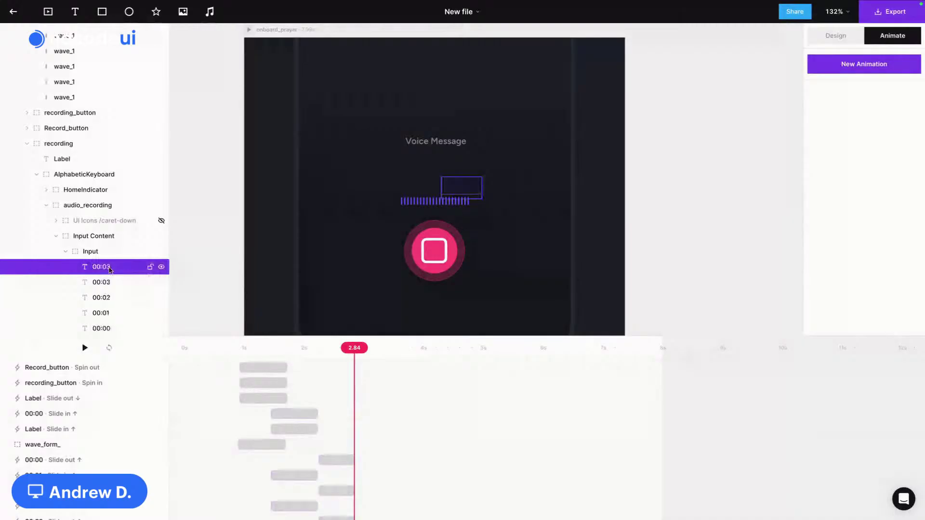
double_click(109, 267)
type("4")
key("Return")
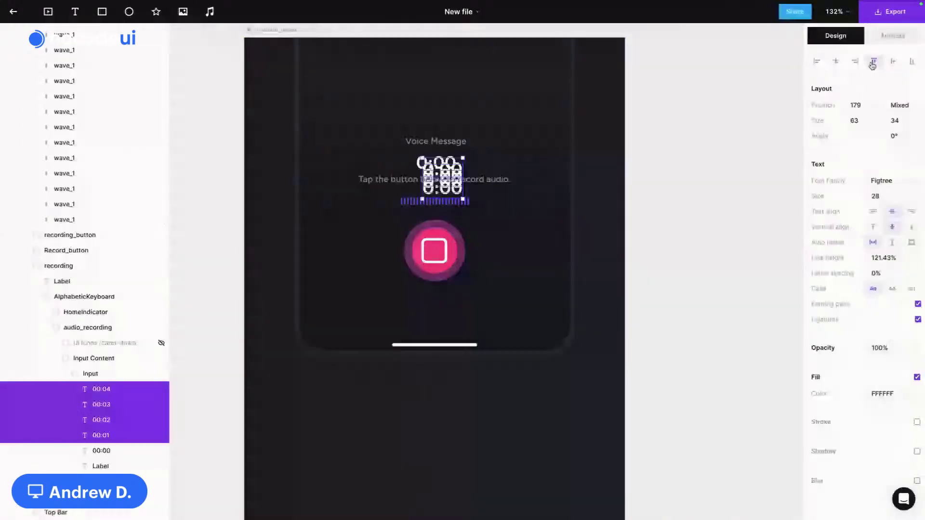
Step: Align the 00:01 to 00:04 layers at their top edges and move them onto the 00:00 timer at position 169, 26
left_click(872, 64)
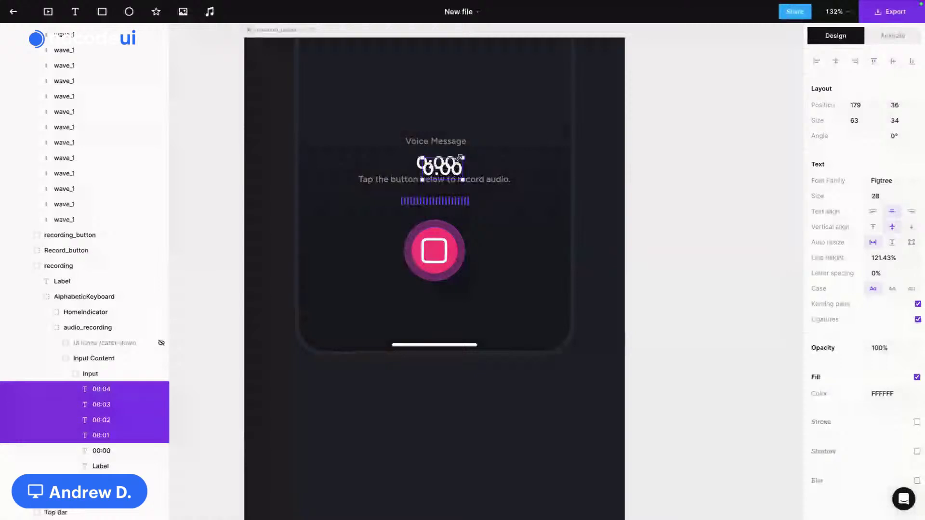
key("shift+Left")
key("shift+Up")
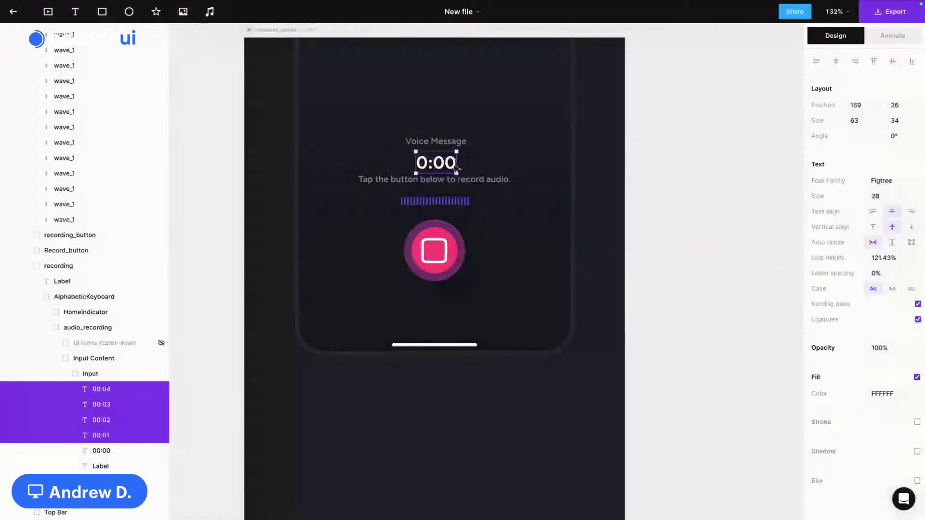
Step: Edit the last digit of the timer text in the 00:01, 00:02, 00:03 and 00:04 layers to match each layer's name
left_click(104, 436)
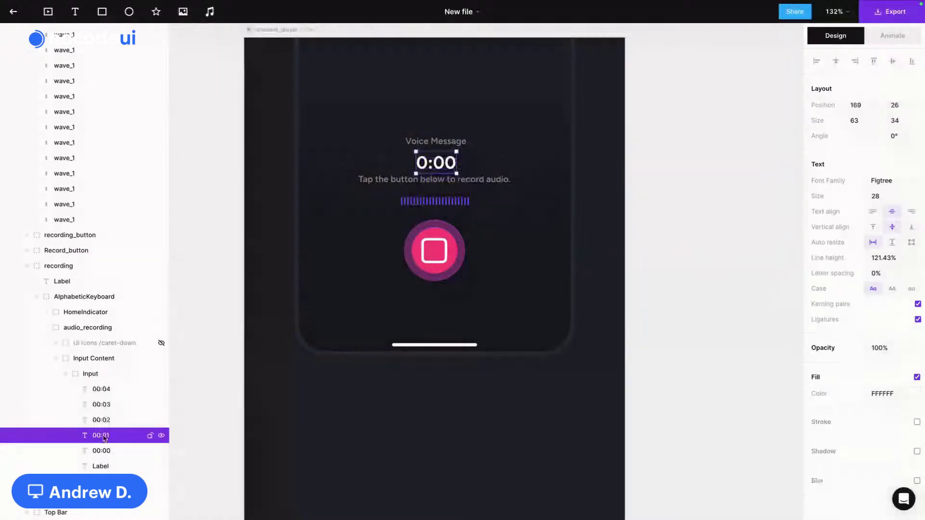
key("Return")
key("BackSpace")
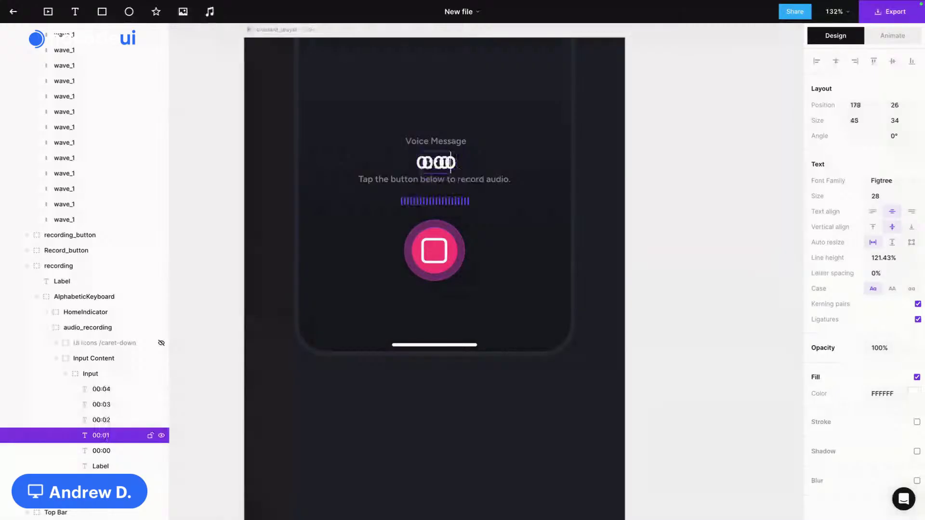
type("0")
key("Escape")
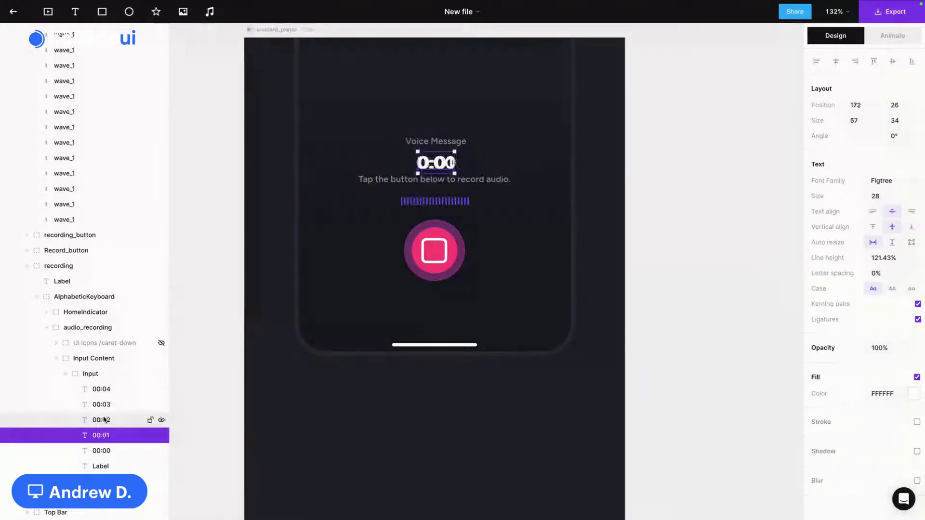
double_click(103, 420)
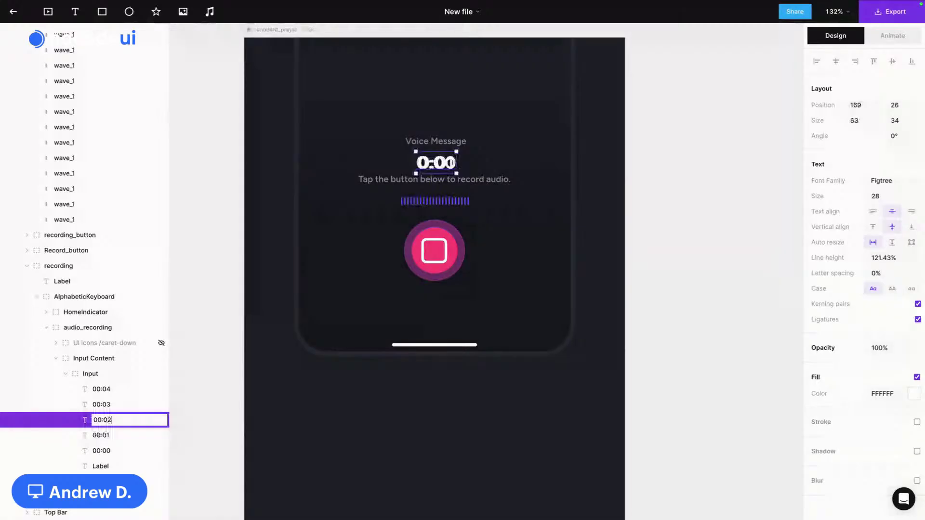
key("Return")
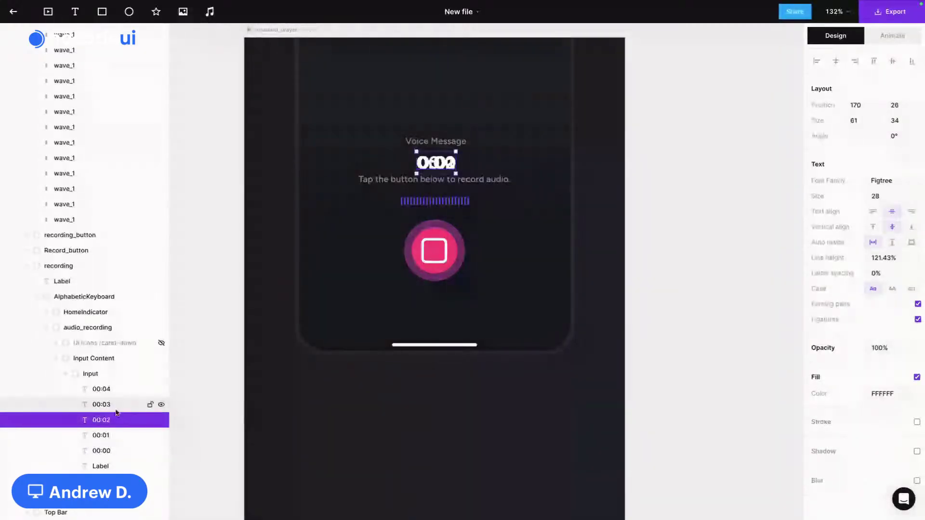
left_click(114, 407)
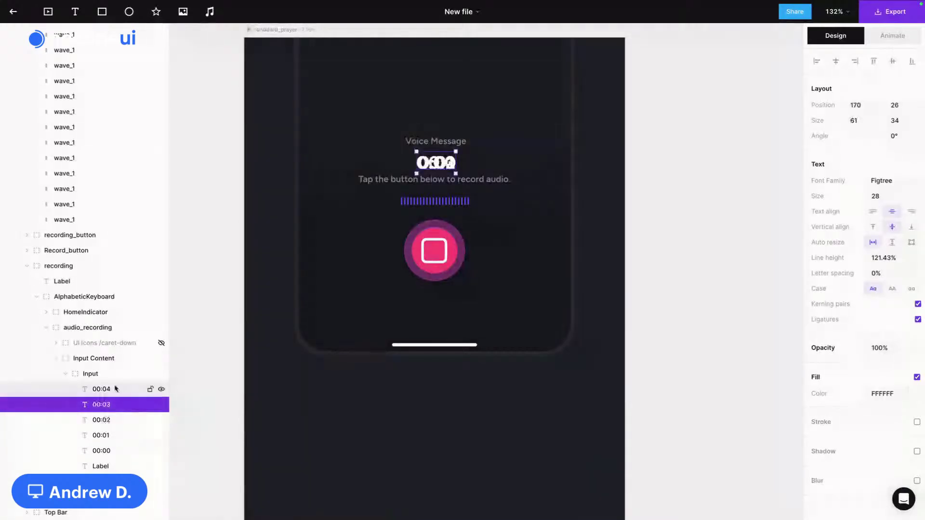
left_click(116, 389)
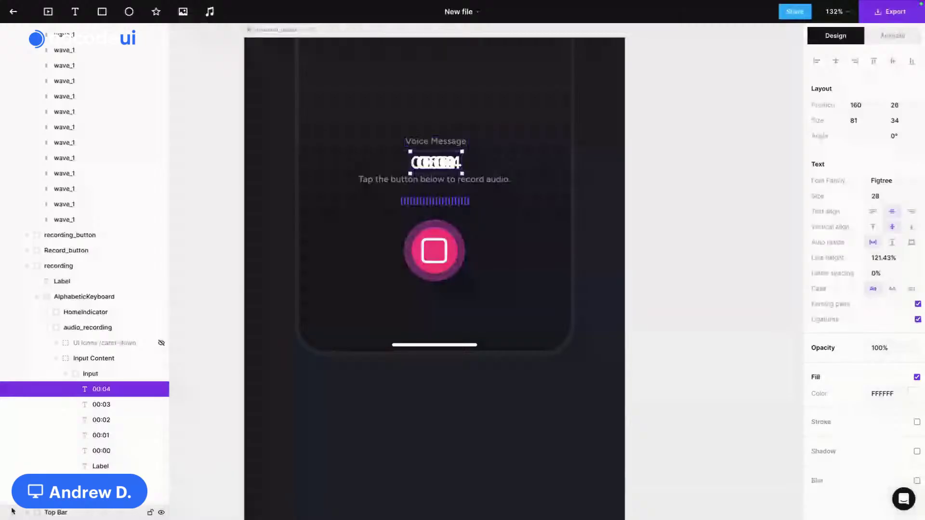
Step: Try moving the 00:03 timer text 30 px up from the stacked timers, and undo the move
left_click(115, 406)
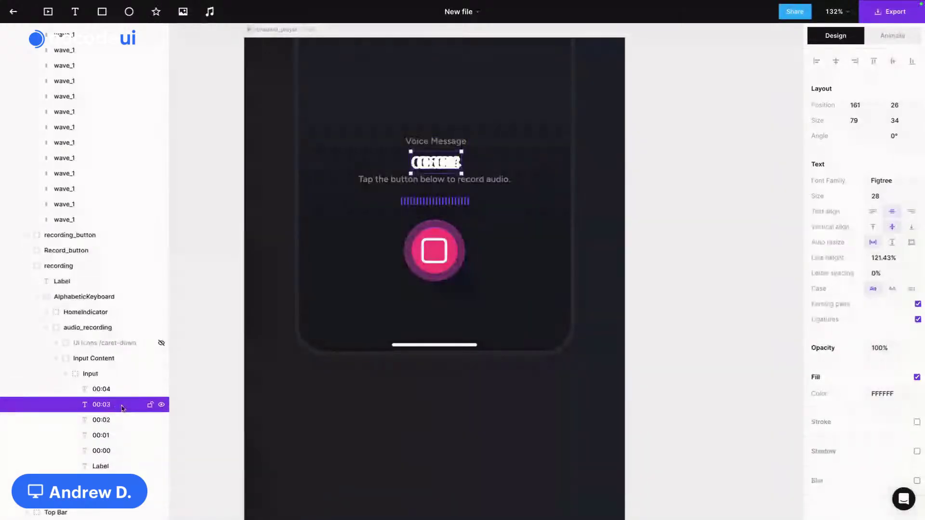
key("shift+Up")
key("shift+Up")
key("shift+Up")
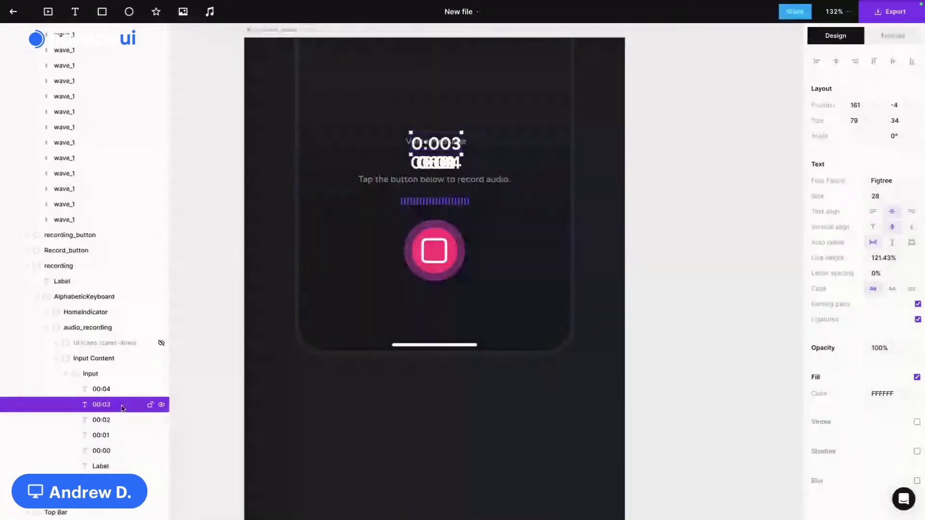
key("ctrl+z")
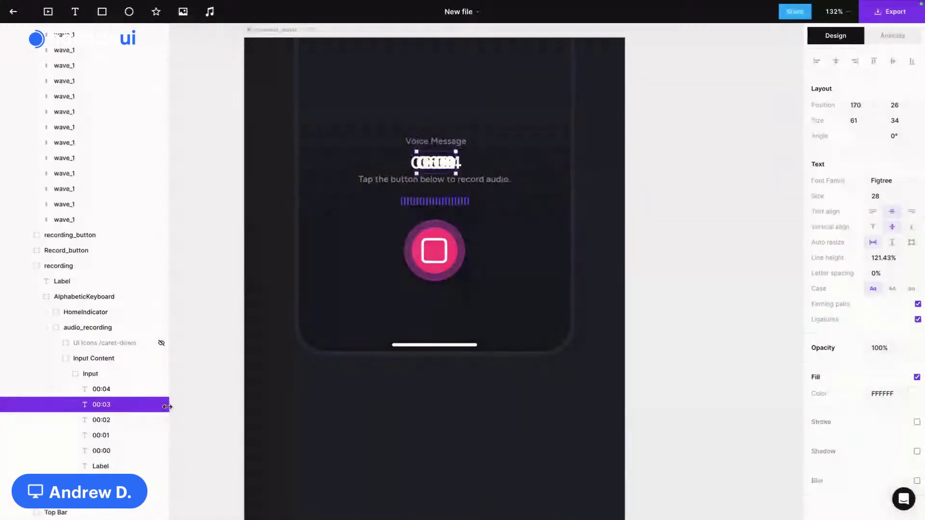
Step: Collapse the wave_form_custom layer and show the animation timeline for the 00:01 timer text layer
key("Escape")
left_click(443, 250)
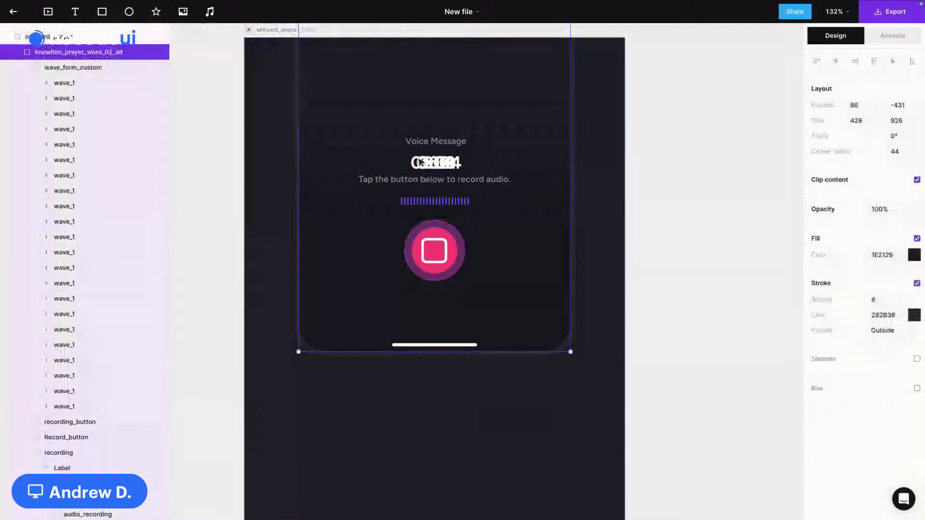
left_click(27, 68)
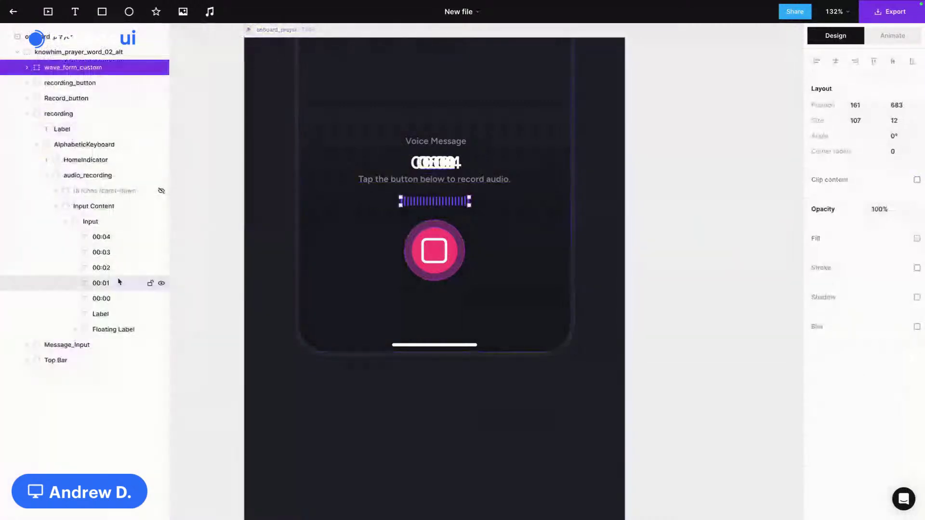
left_click(119, 298)
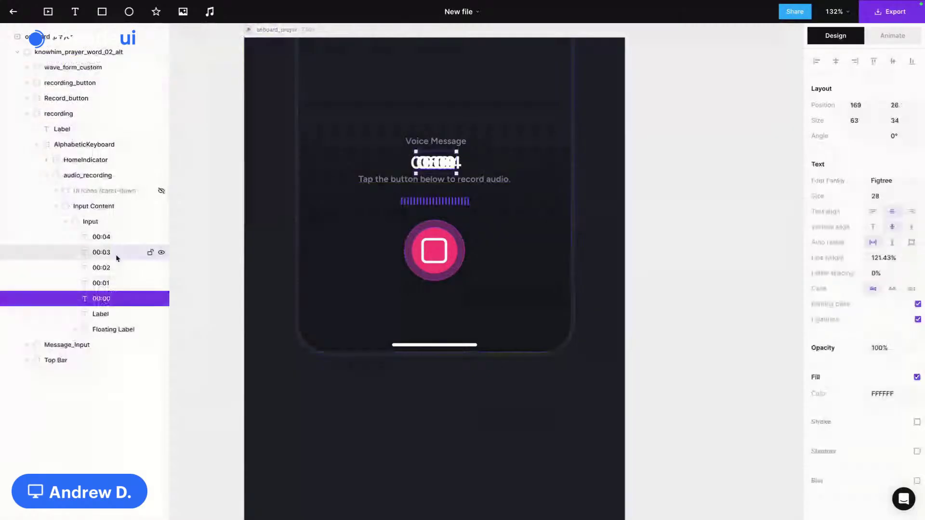
left_click(116, 283)
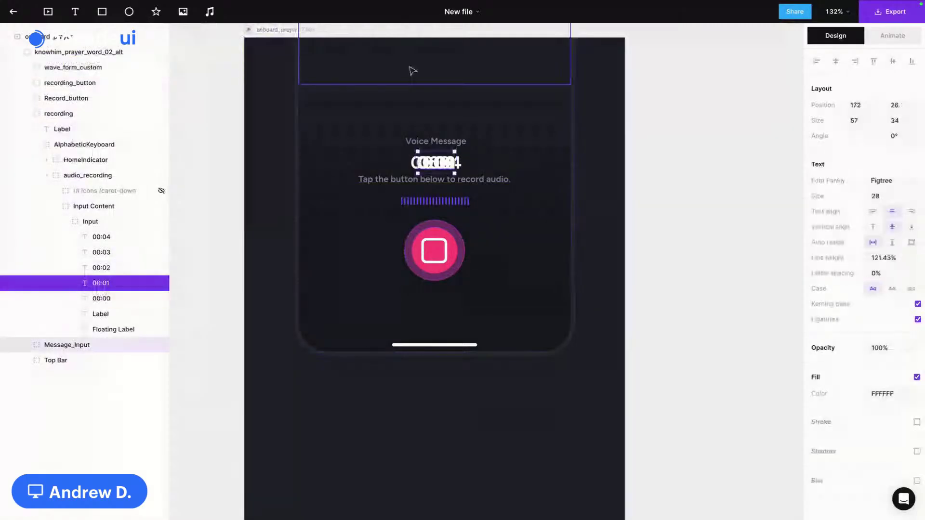
mouse_move(897, 36)
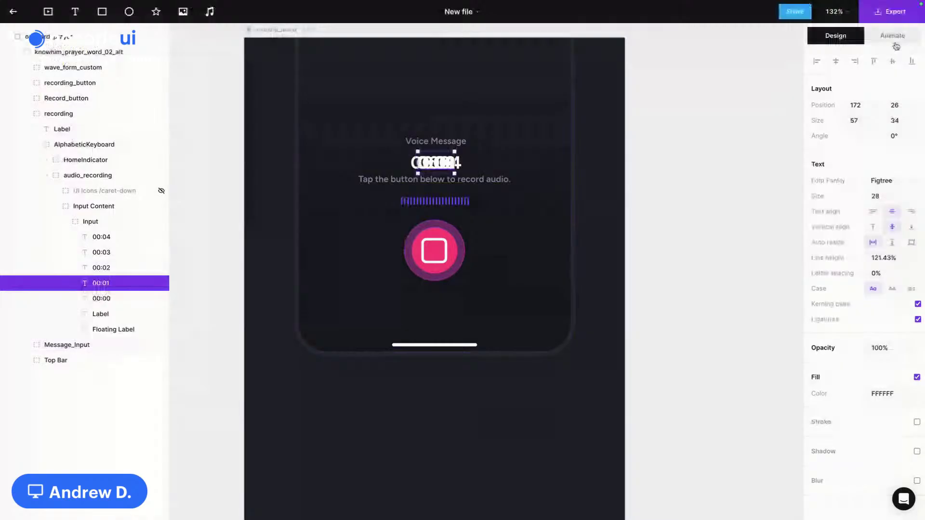
left_click(893, 36)
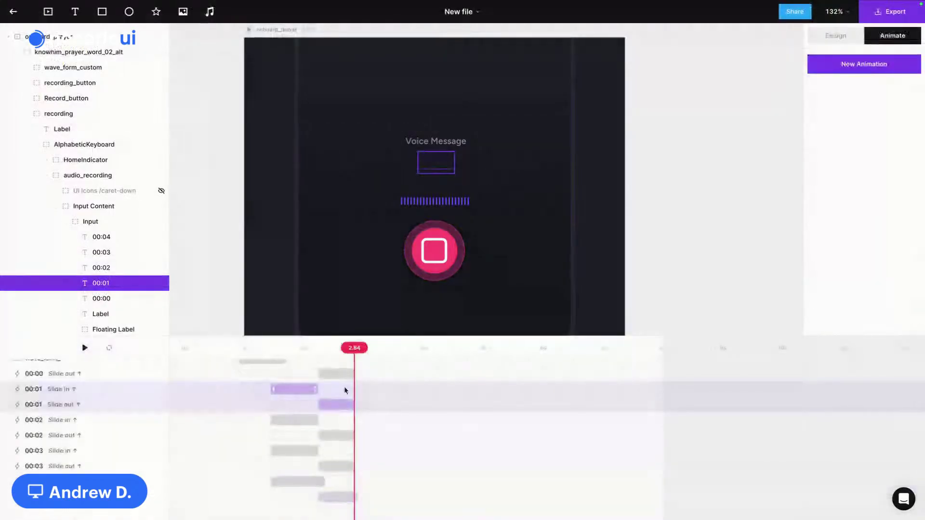
Step: Set the duration to 300 ms for the Slide in and Slide out animations of 00:01 to 00:03 and the Slide in of 00:04
left_click(308, 393)
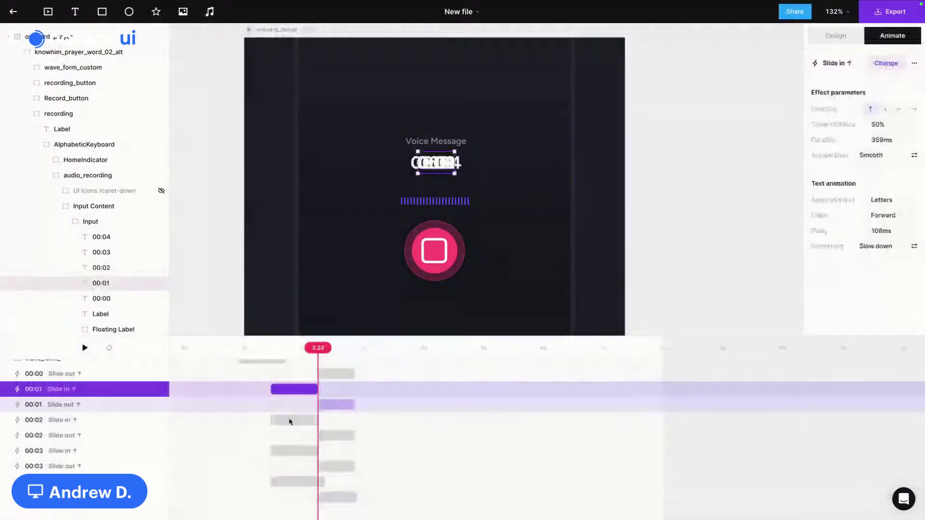
left_click(289, 422, "shift")
left_click(311, 452, "shift")
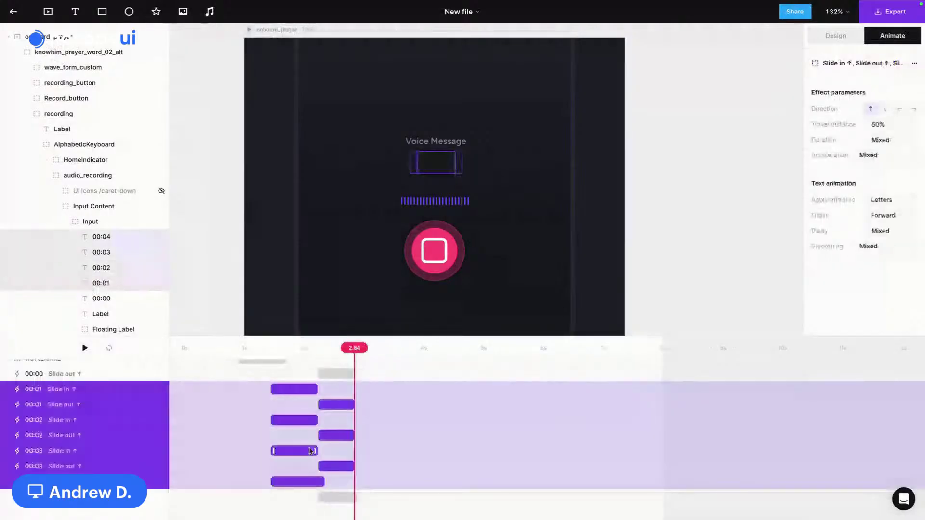
left_click(896, 139)
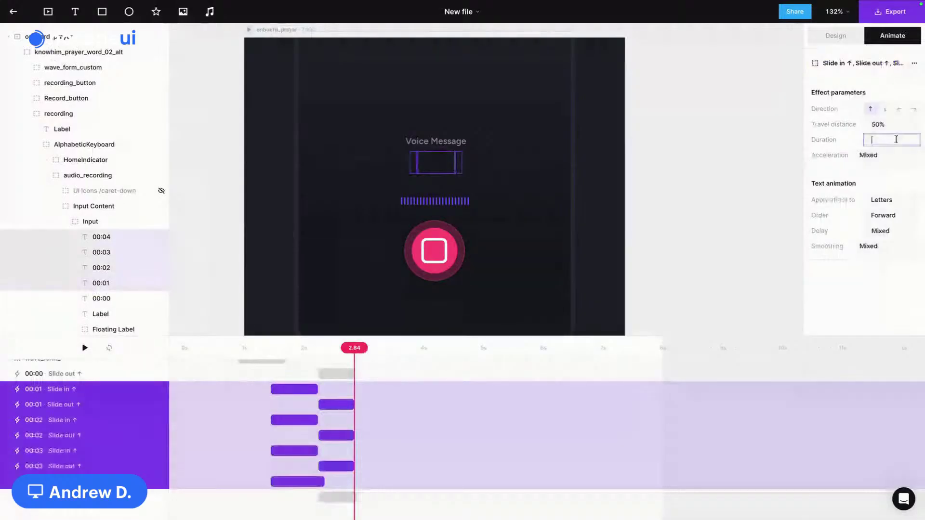
type("300")
key("Return")
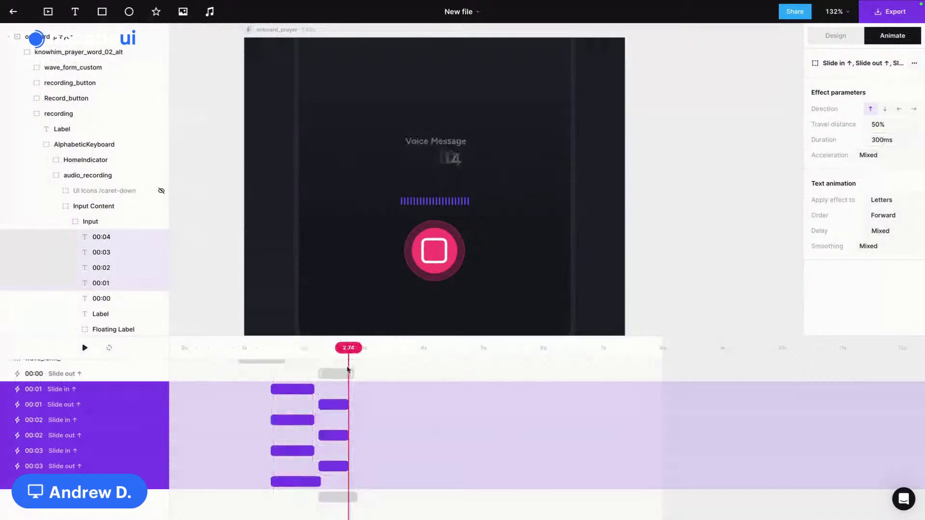
Step: Set the text animation delay to 0 ms for the Slide in animations of the 00:01, 00:02, 00:03 and 00:04 layers
left_click(296, 421)
left_click(292, 389, "shift")
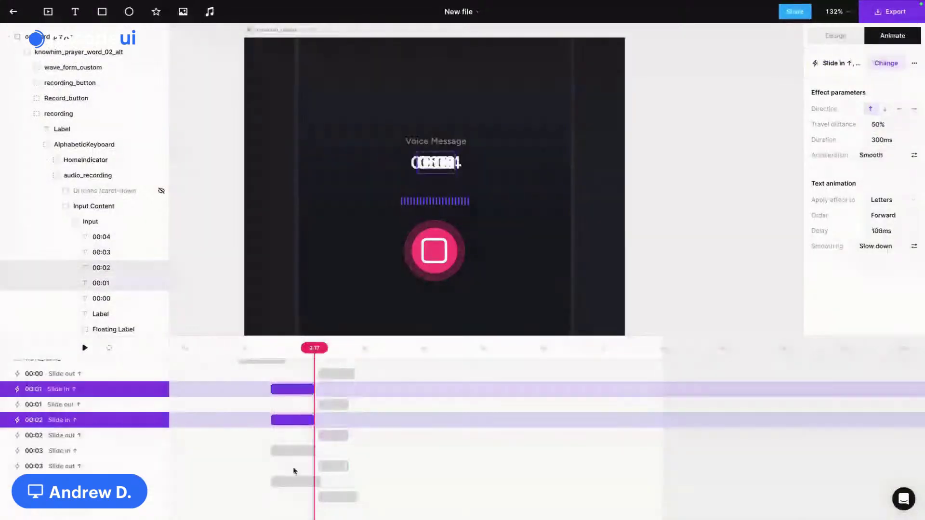
left_click(292, 452, "shift")
left_click(290, 482, "shift")
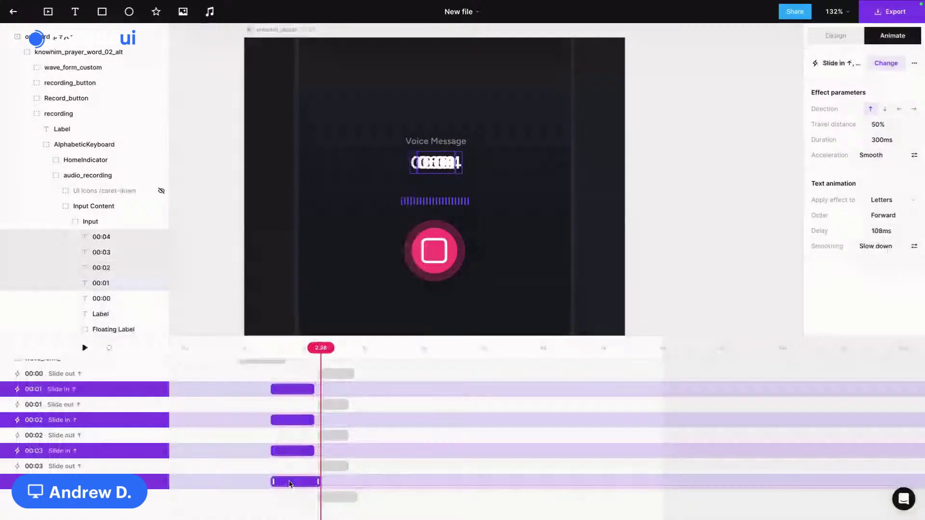
left_click(898, 230)
type("0")
key("Return")
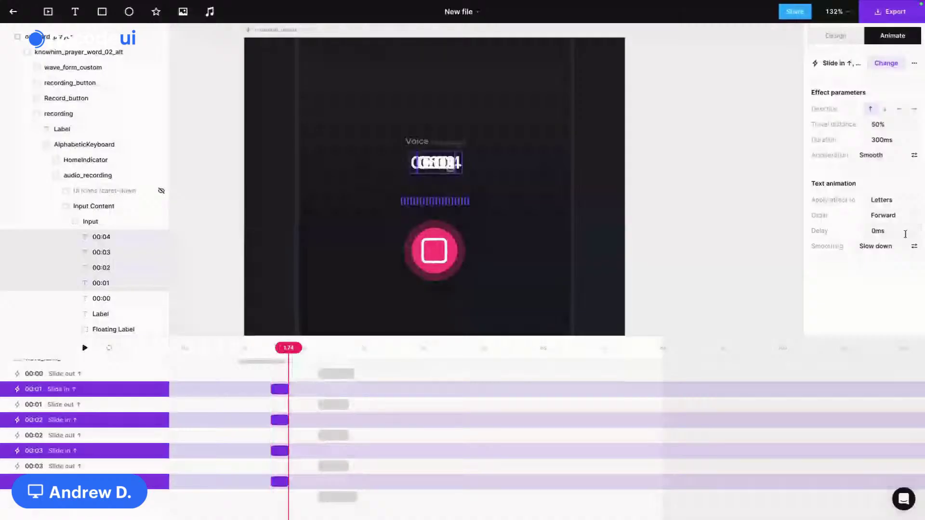
Step: Shift the Slide in and Slide out animations of 00:01 to 00:03 and the Slide in of 00:04 about 0.28 s later
left_click(263, 401)
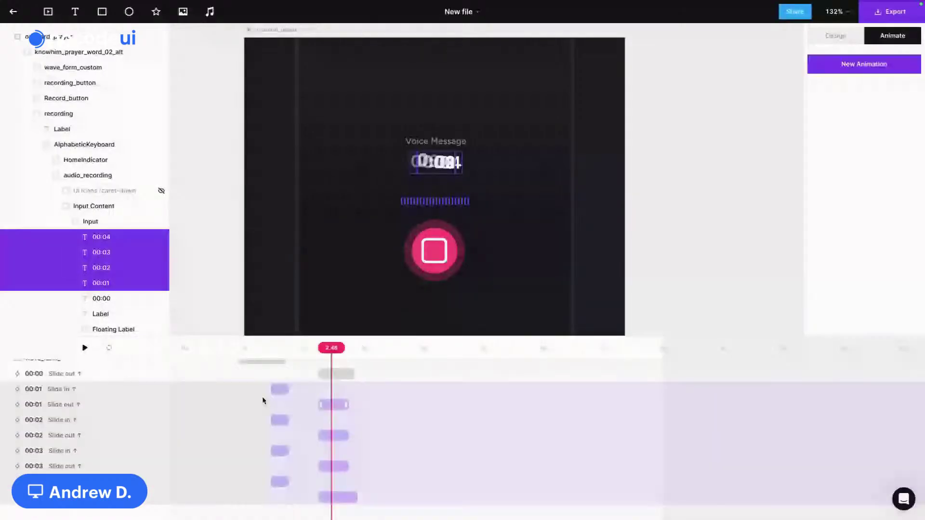
left_click_drag(283, 389, 291, 390)
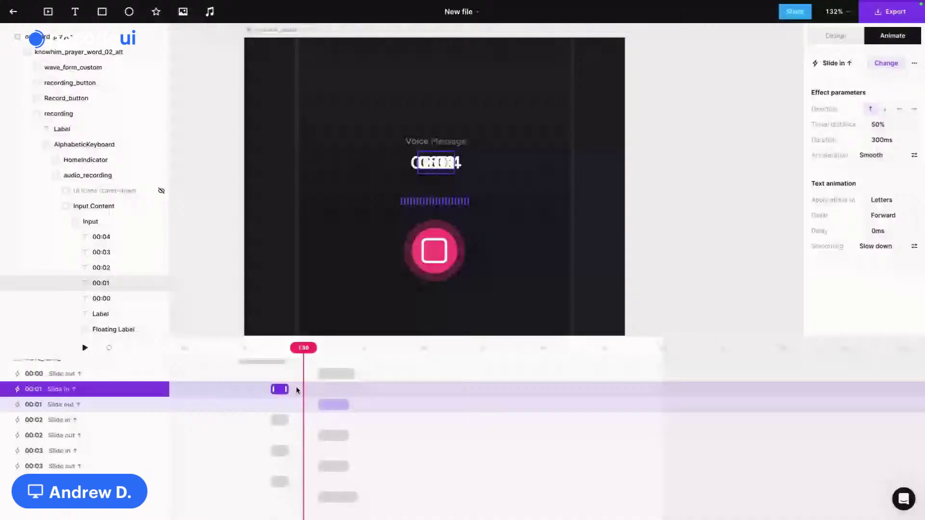
left_click(280, 420, "shift")
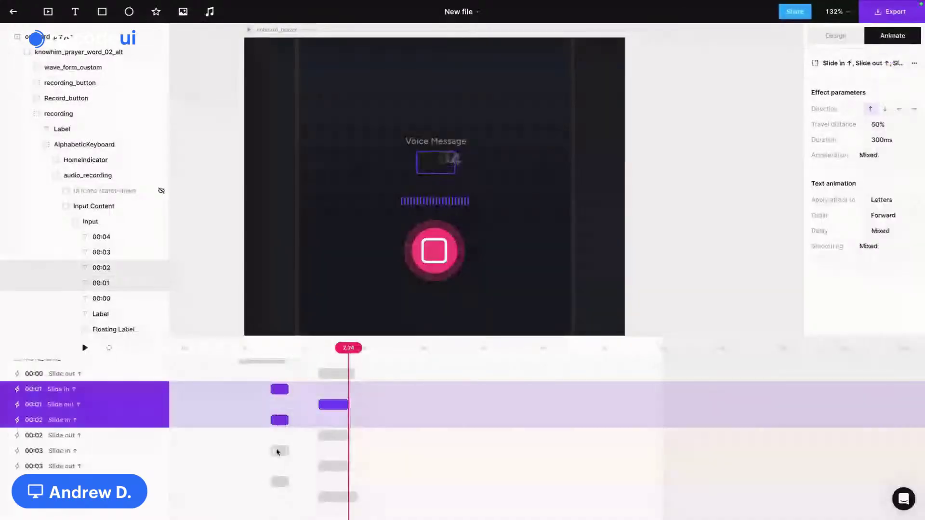
left_click(279, 482, "shift")
left_click_drag(278, 484, 295, 484)
key("Escape")
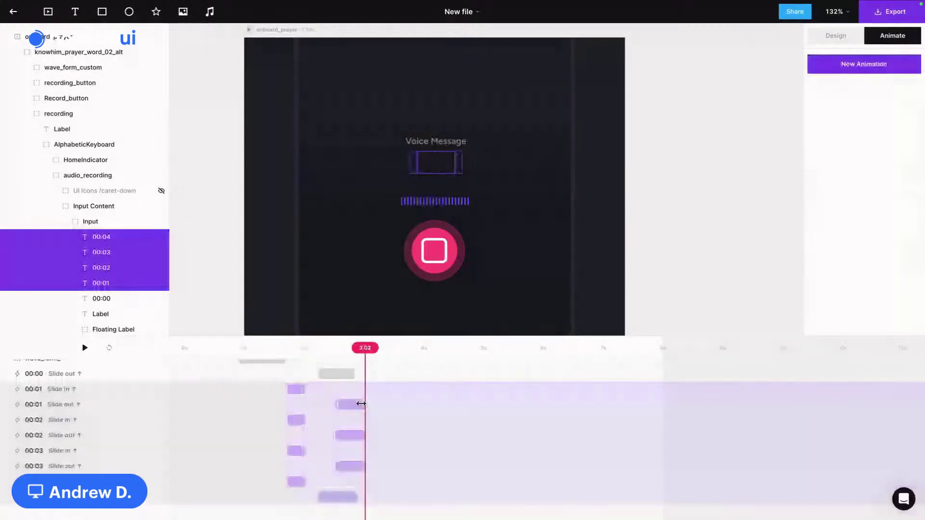
left_click(361, 404)
left_click(348, 466, "shift")
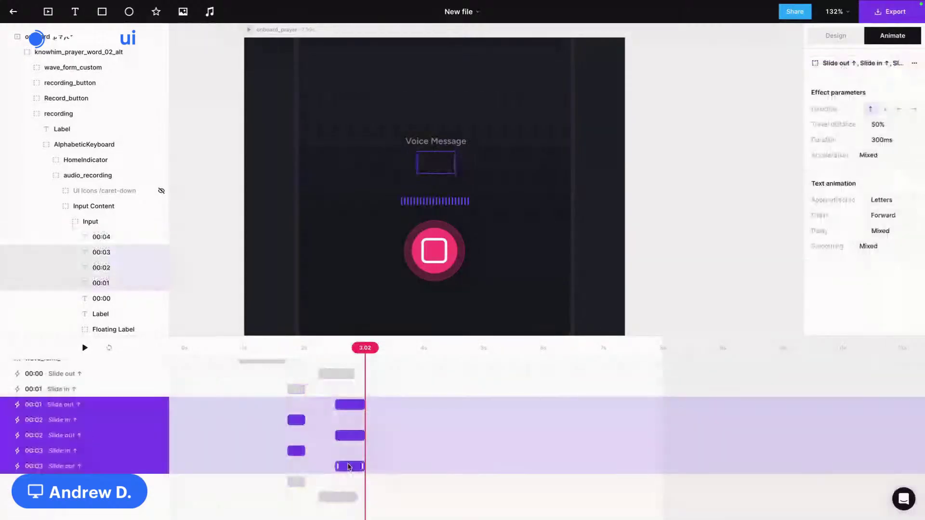
left_click(349, 466)
left_click(348, 436, "ctrl")
left_click(349, 405, "ctrl")
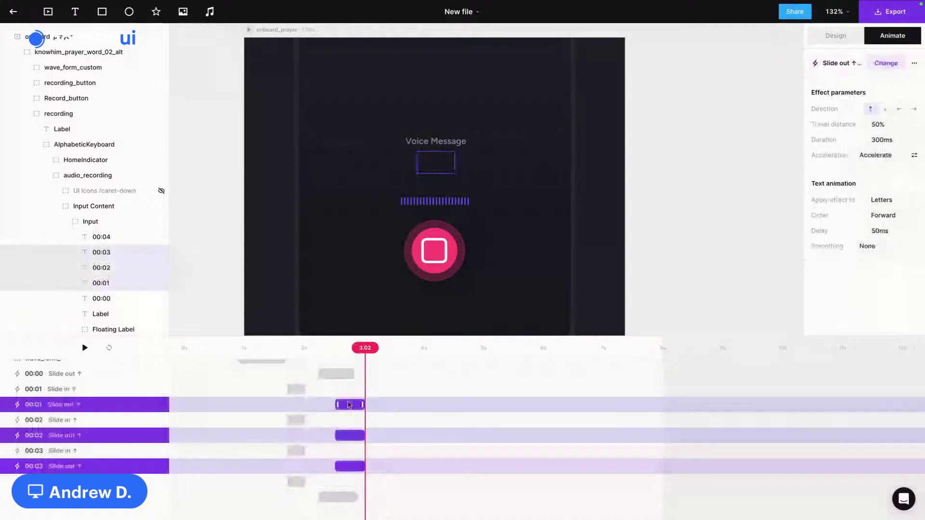
Step: Set the duration of the Slide out animations of all five timer layers, 00:00 to 00:04, to 300 ms
left_click(339, 374)
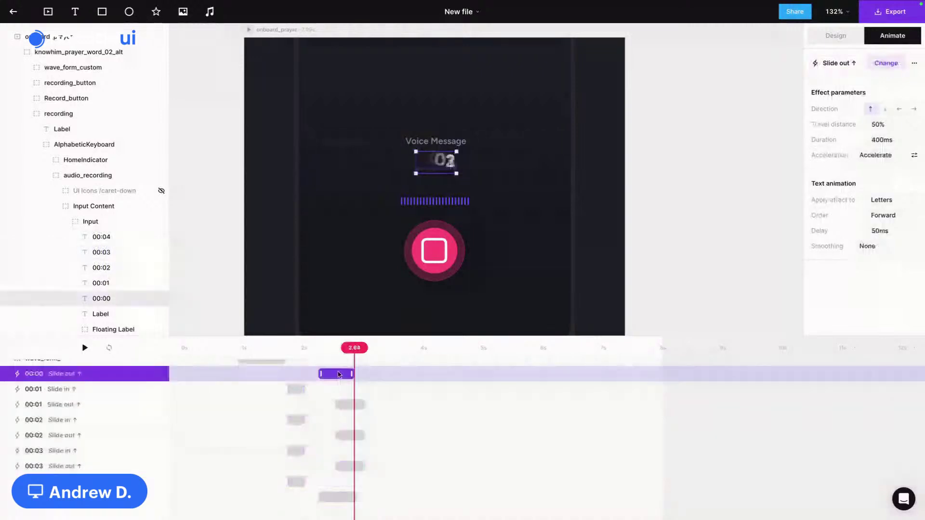
left_click(350, 405, "ctrl")
left_click(349, 436, "ctrl")
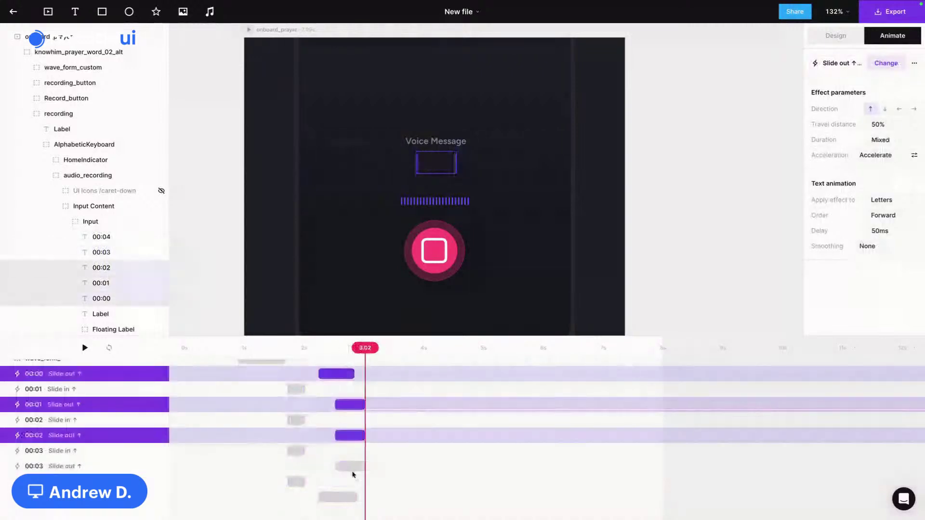
left_click(350, 467, "ctrl")
left_click(339, 496, "ctrl")
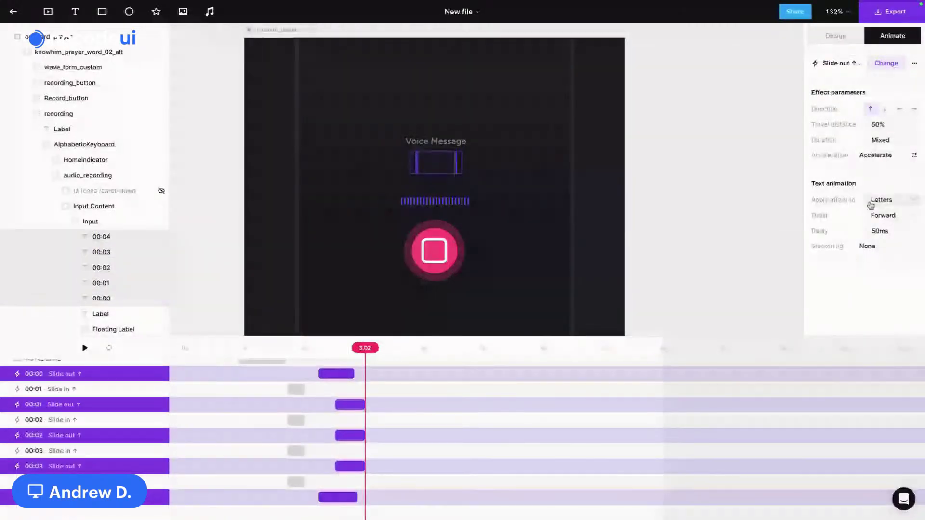
left_click(886, 140)
type("300")
key("Return")
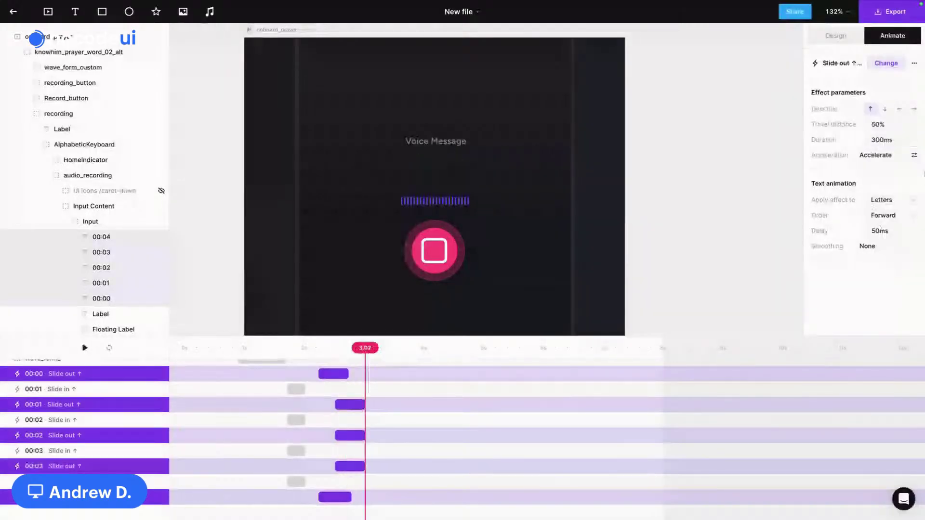
Step: Set the text animation delay of the five selected Slide out animations to 500 ms
left_click(889, 232)
type("1")
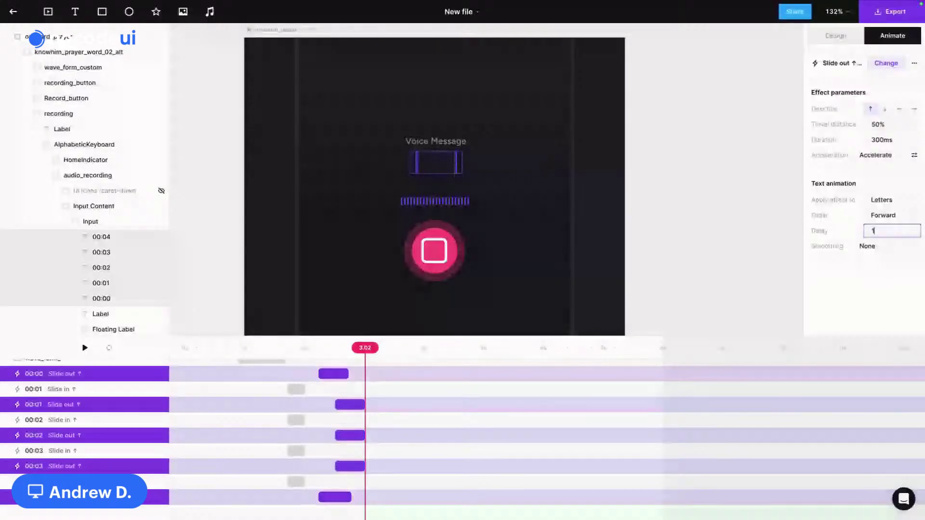
key("BackSpace")
type("500")
key("Return")
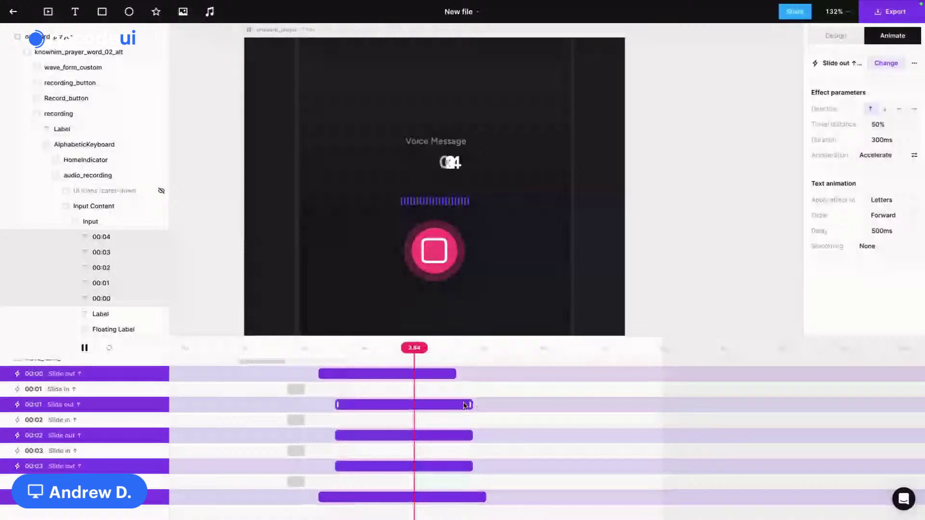
Step: Move the Slide out animations of 00:01, 00:02 and 00:03 earlier so they start together with the Slide out of 00:00
left_click(366, 466)
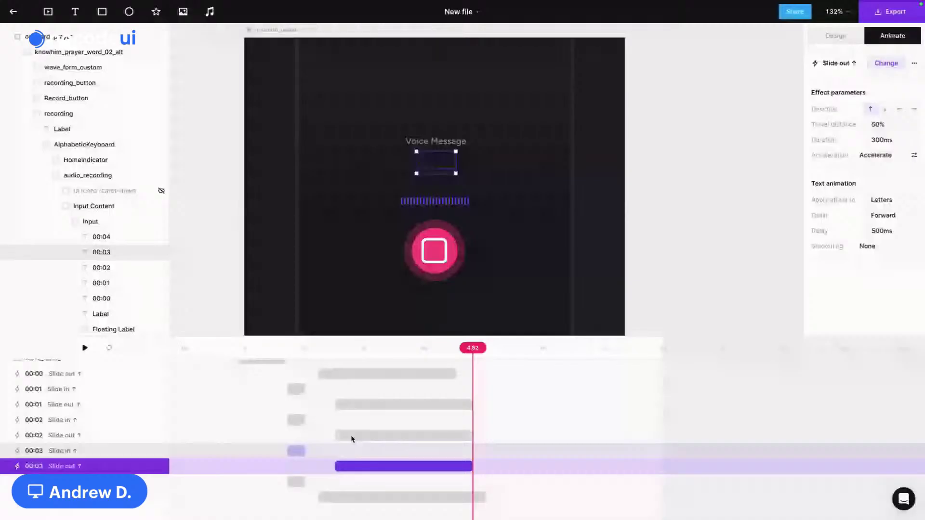
left_click(351, 436, "shift")
left_click(352, 405, "shift")
left_click_drag(352, 405, 335, 406)
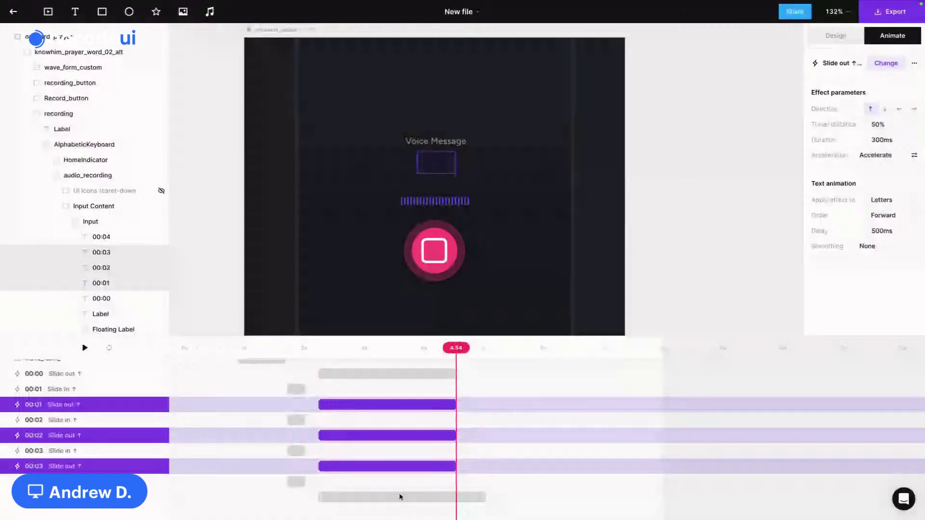
left_click(106, 374)
Step: Group the Slide in and Slide out animations of each timer layer from 00:01 to 00:04 into a Composed animation
scroll(358, 413, "up", 1)
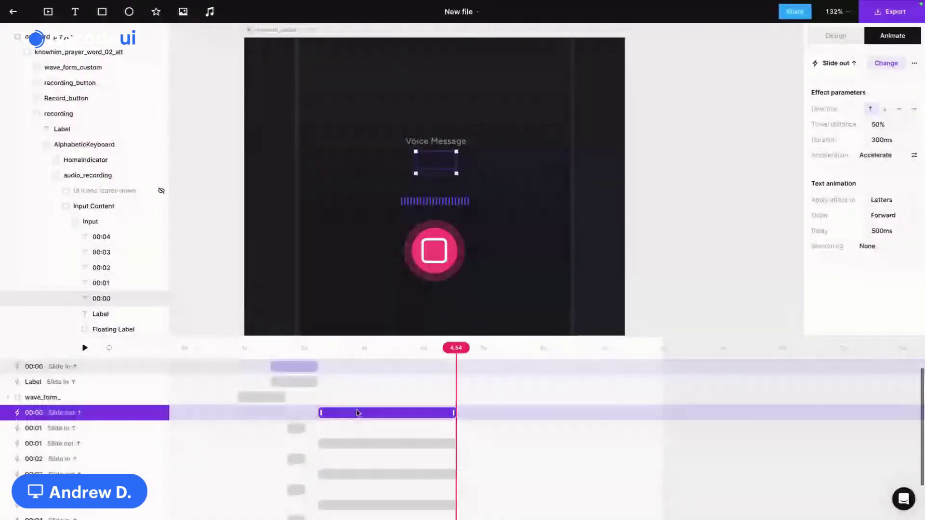
left_click(147, 429)
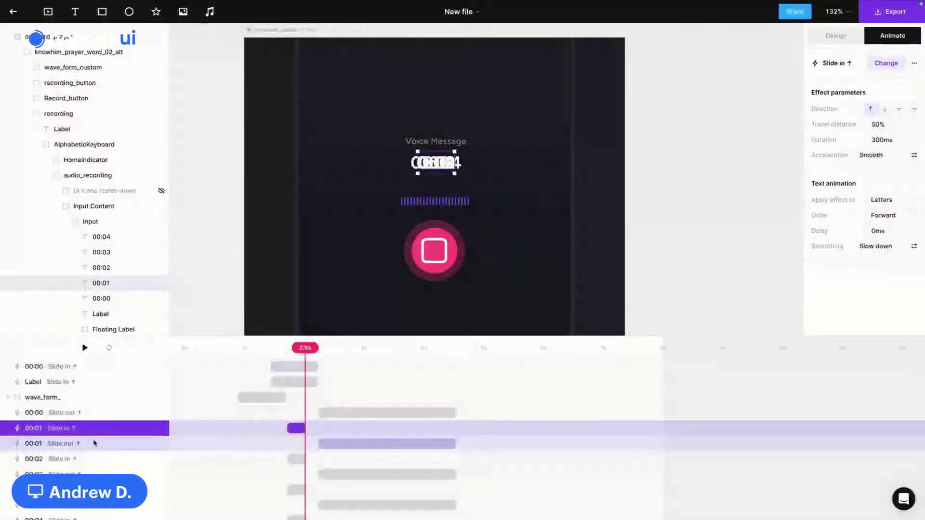
left_click(94, 443, "shift")
key("ctrl+g")
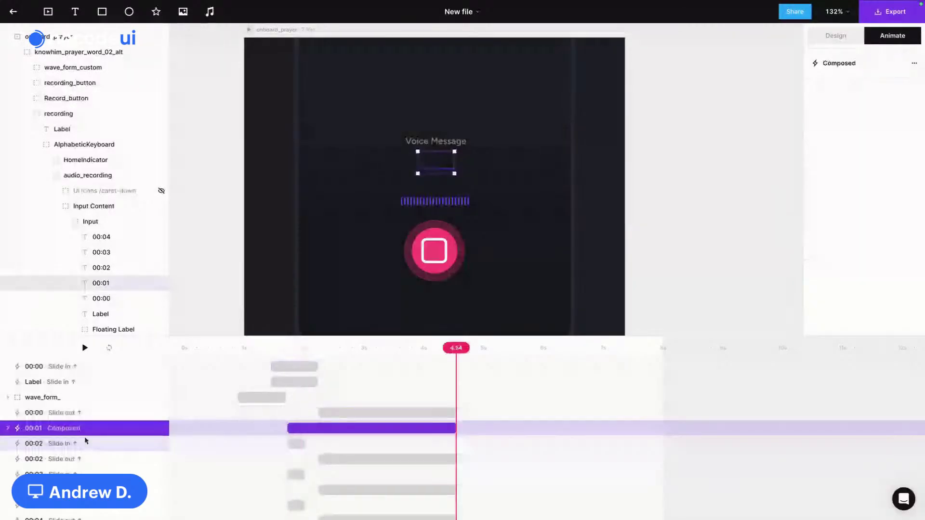
left_click(86, 444)
left_click(86, 459, "shift")
key("ctrl+g")
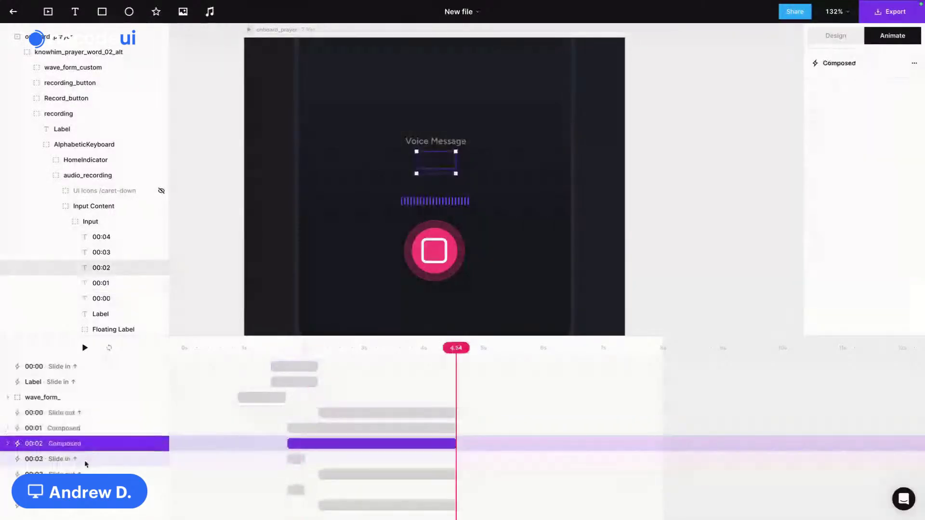
left_click(87, 460)
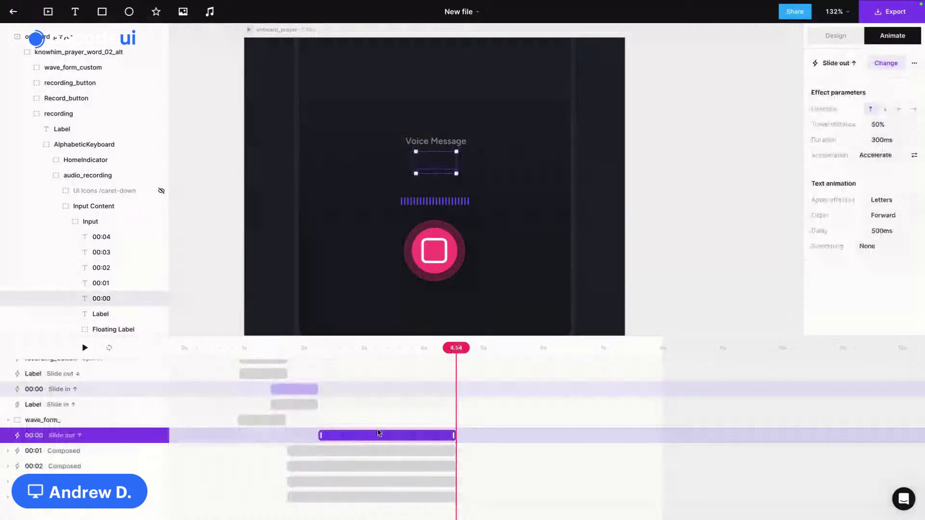
Step: Move the Composed animations of 00:01 to 00:04 to start at about 3.1 s, and the one of 00:02 at about 5.8 s
left_click(309, 498, "shift")
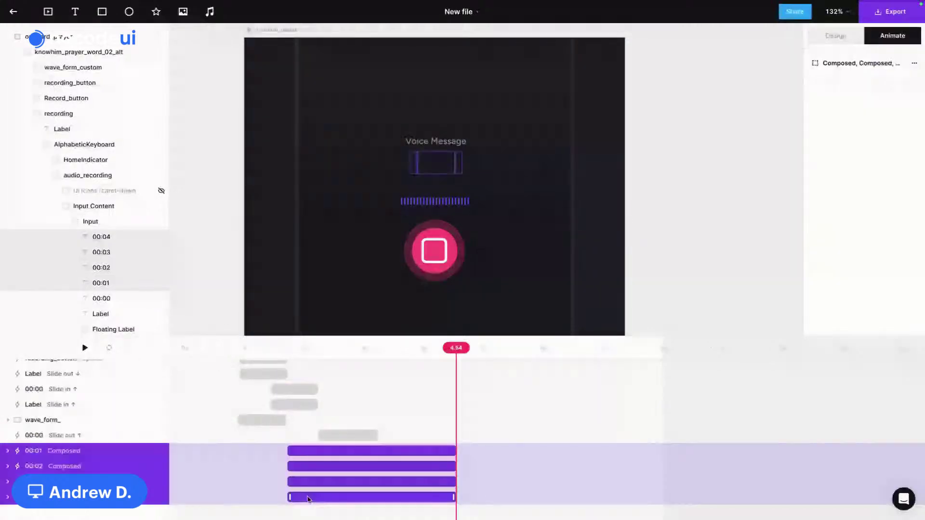
left_click_drag(309, 499, 339, 493)
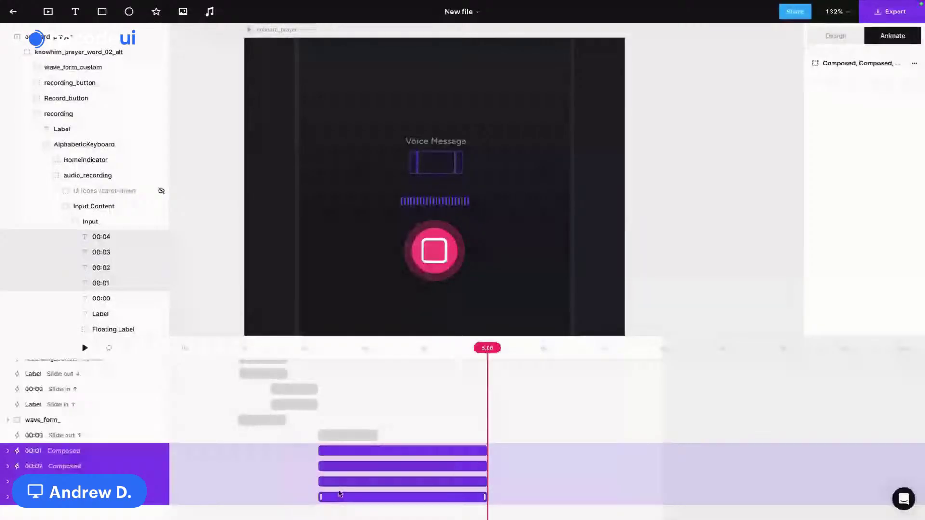
left_click_drag(340, 494, 393, 494)
left_click_drag(385, 467, 553, 457)
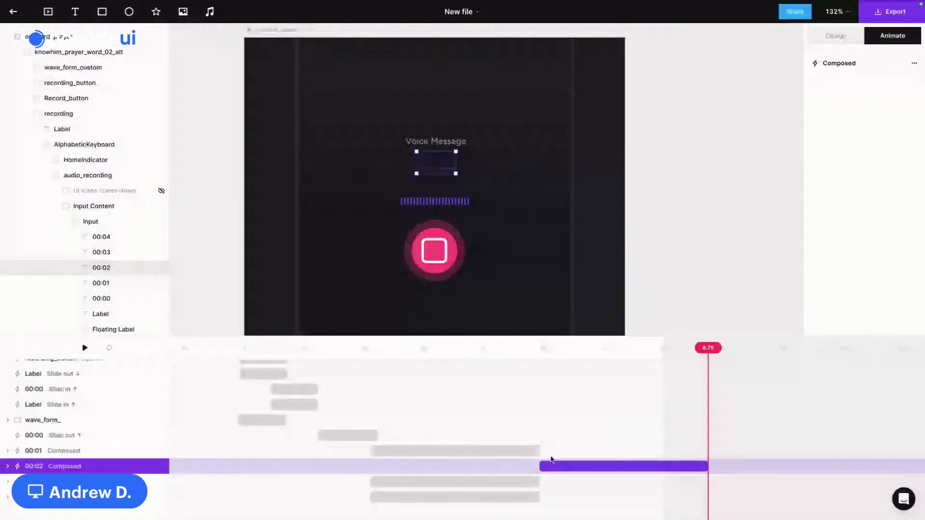
left_click_drag(552, 459, 545, 459)
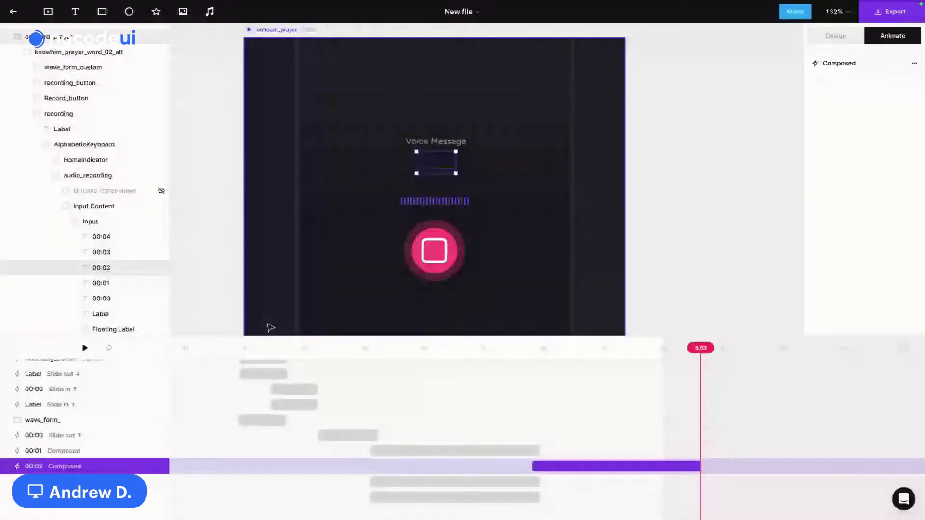
Step: Preview the timer sequence from about 1 s, and again from about 2.1 s
left_click(243, 347)
key("space")
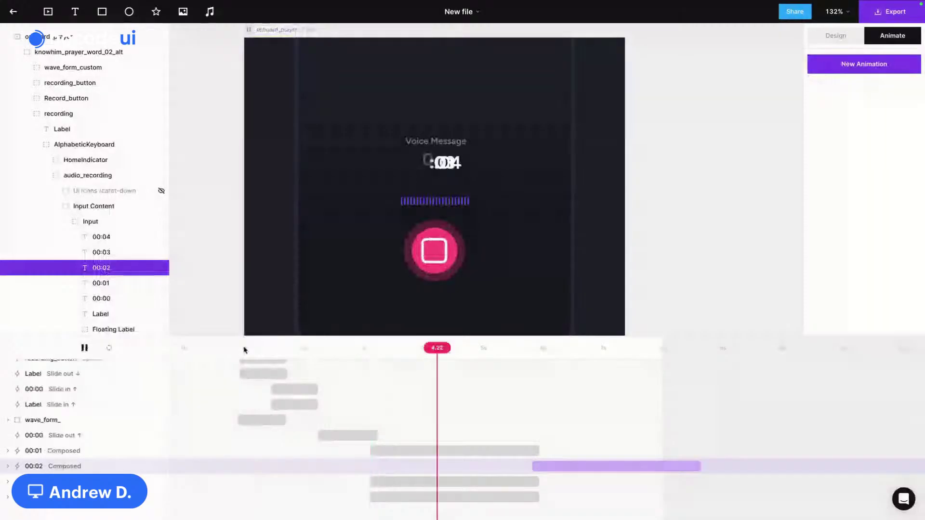
left_click(311, 347)
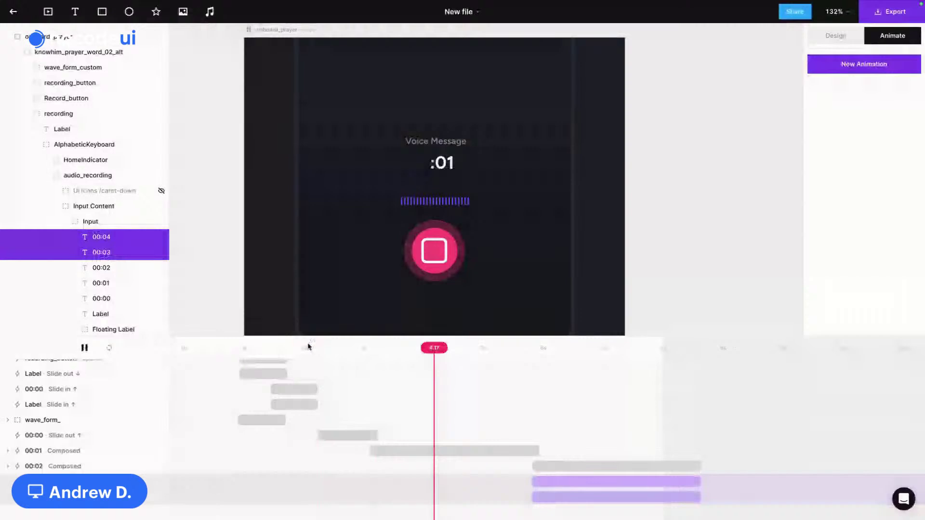
Step: Undo the timing shifts and the grouping of the Composed animations of 00:01 to 00:04
left_click(453, 450)
left_click_drag(599, 466, 400, 454)
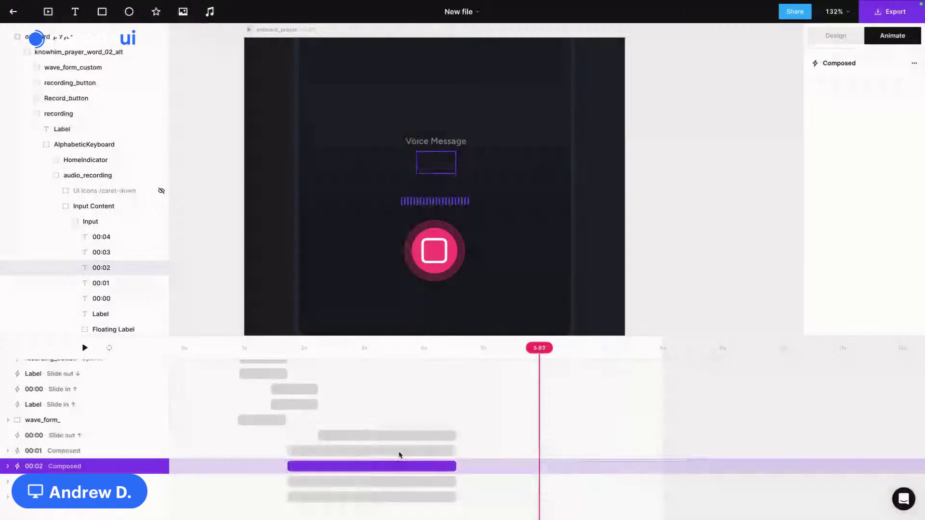
Step: Set the text animation delay to 0 ms for the Slide out animations of 00:01, 00:02, 00:03 and 00:04
scroll(399, 455, "down", 2)
left_click(354, 407)
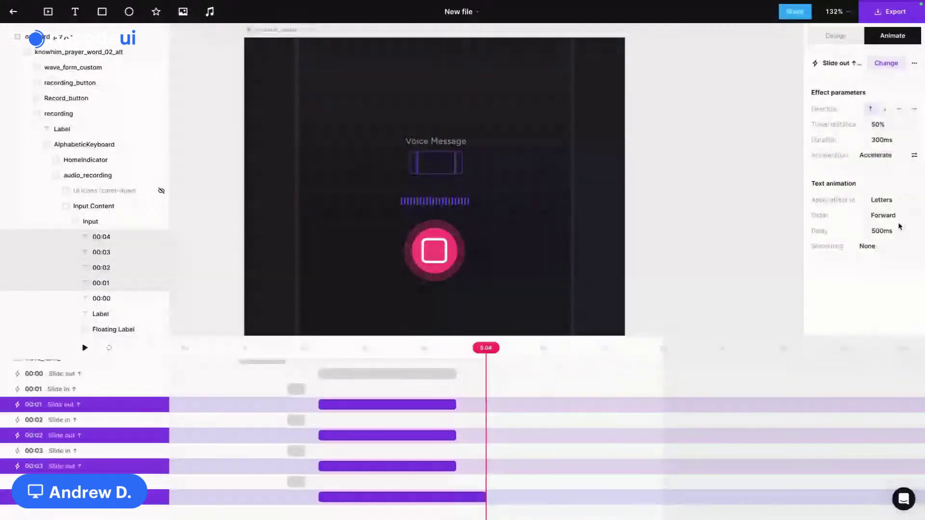
left_click(901, 231)
type("0")
key("Return")
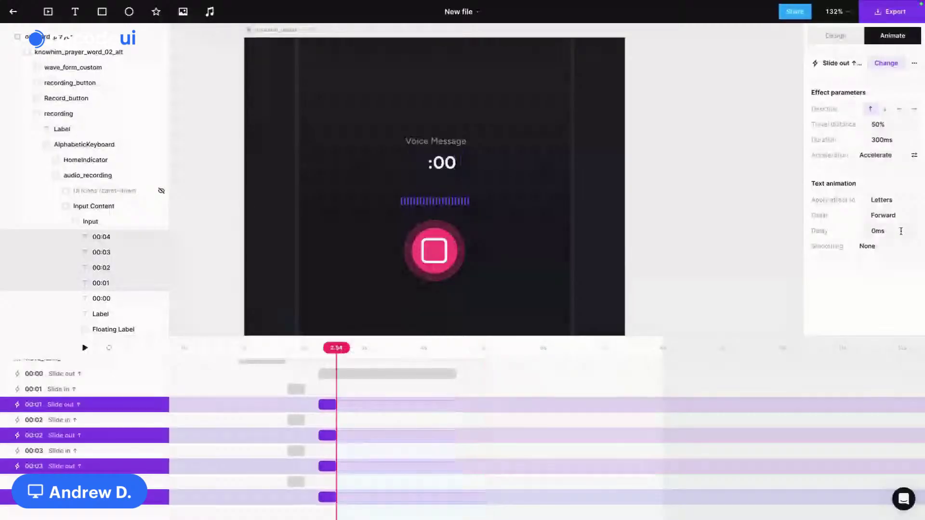
Step: Play back the timer section and inspect the frame at about 1.9 s, while the Slide in animations run
left_click(271, 390)
key("space")
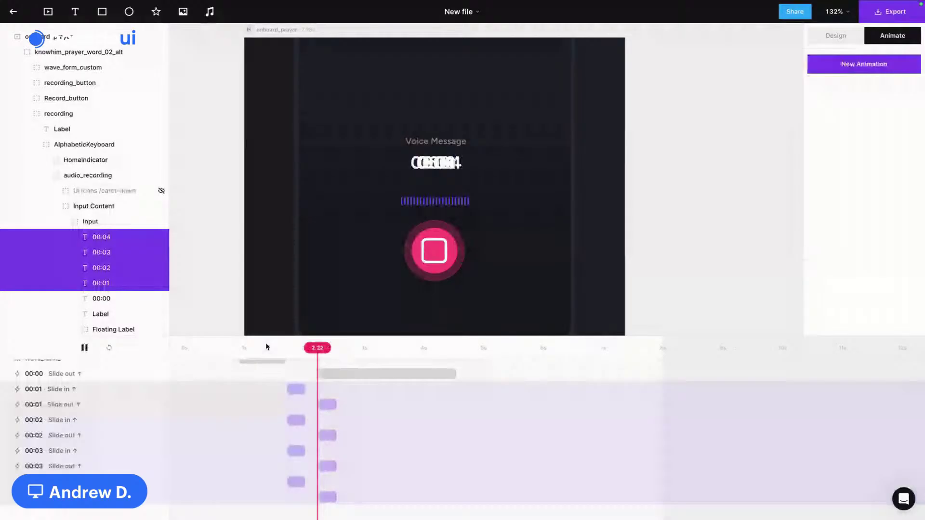
key("space")
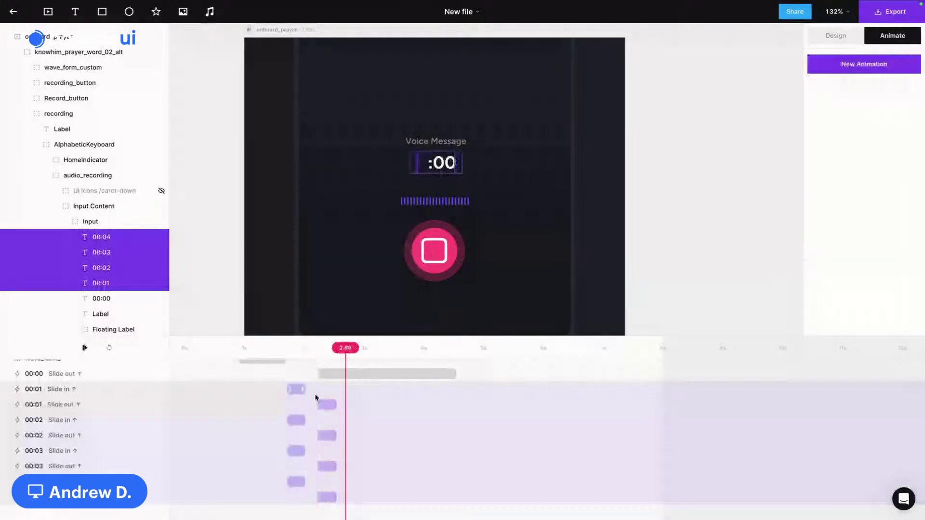
left_click_drag(316, 397, 327, 499)
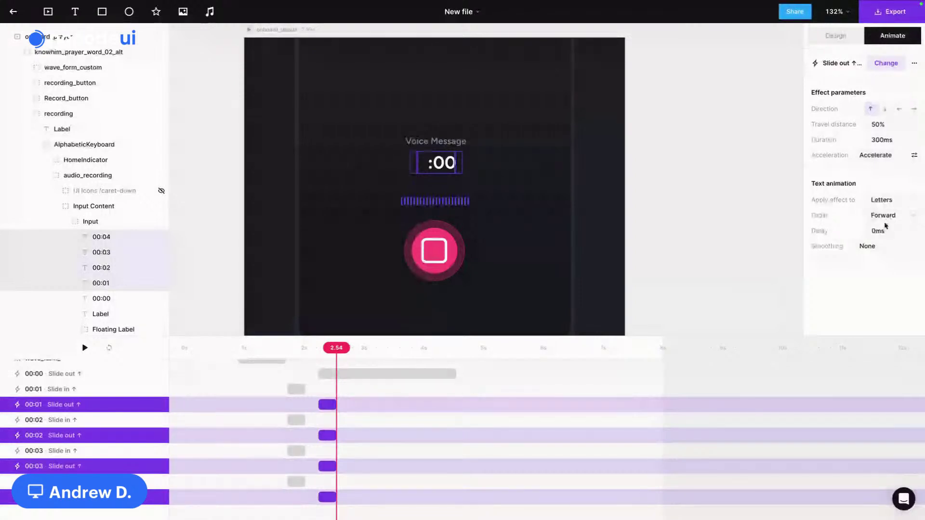
left_click(300, 347)
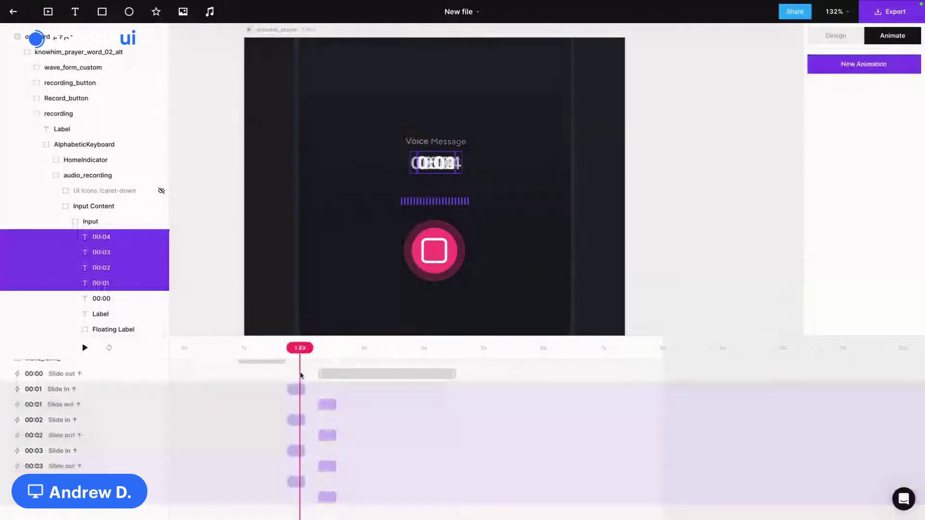
Step: Shift the Slide out animations of 00:01 to 00:04 about 0.3 s later on the timeline
left_click(328, 406)
left_click(325, 435, "shift")
left_click(328, 466, "shift")
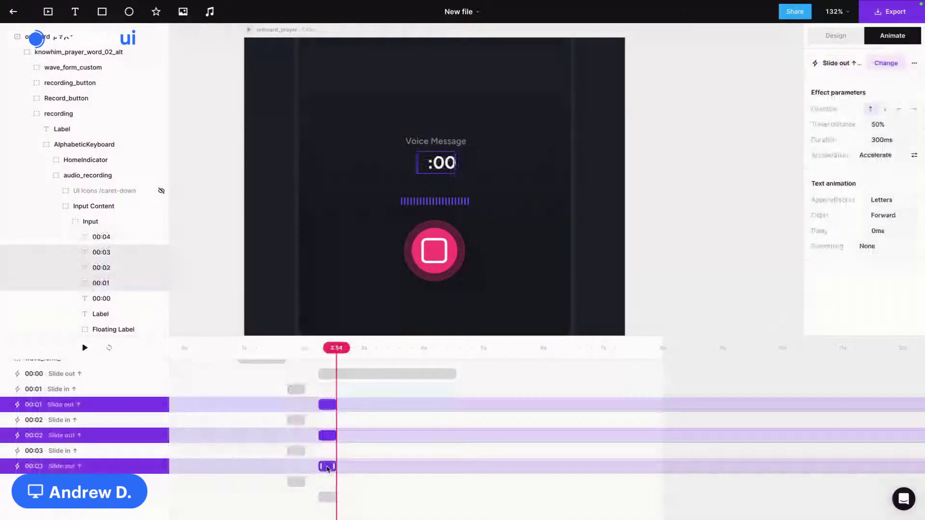
left_click_drag(327, 468, 346, 469)
Step: Set the Slide out animation of 00:00 to a text animation delay of 0 ms and a duration of 300 ms
left_click(450, 373)
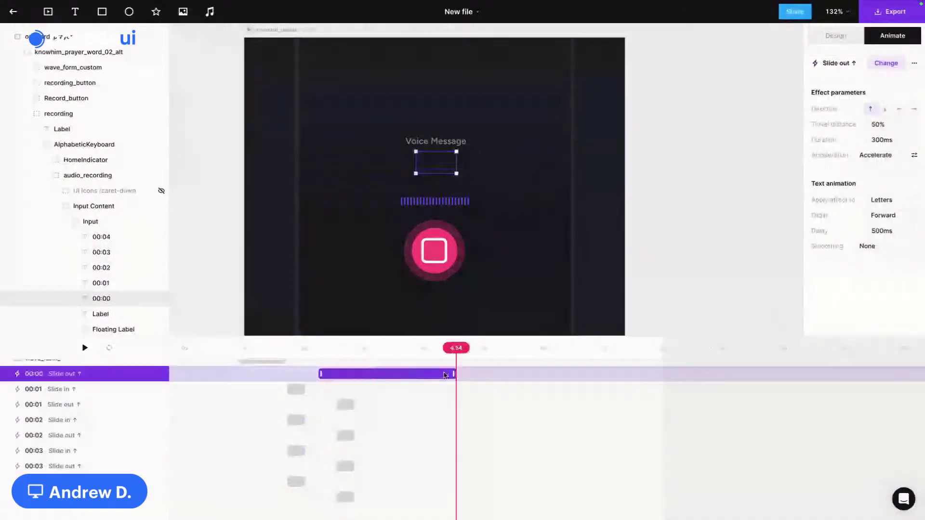
left_click_drag(450, 373, 365, 373)
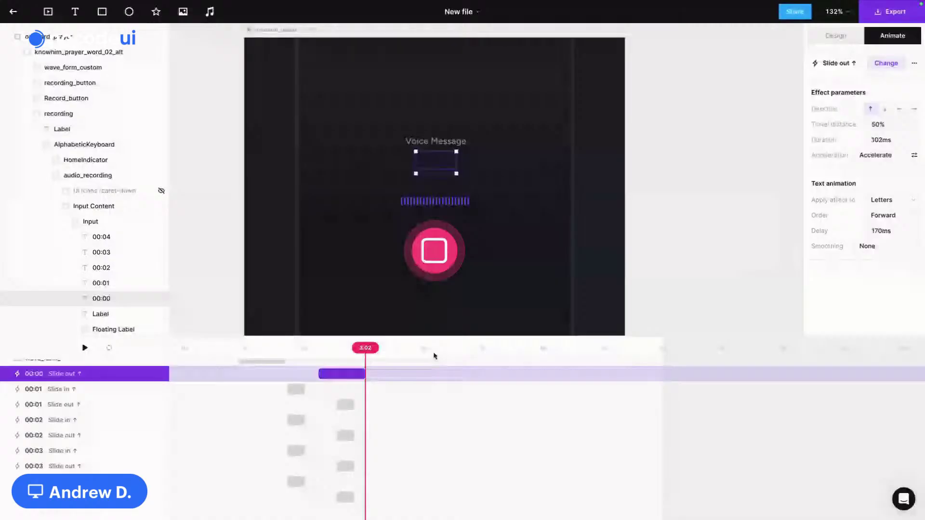
key("space")
key("space")
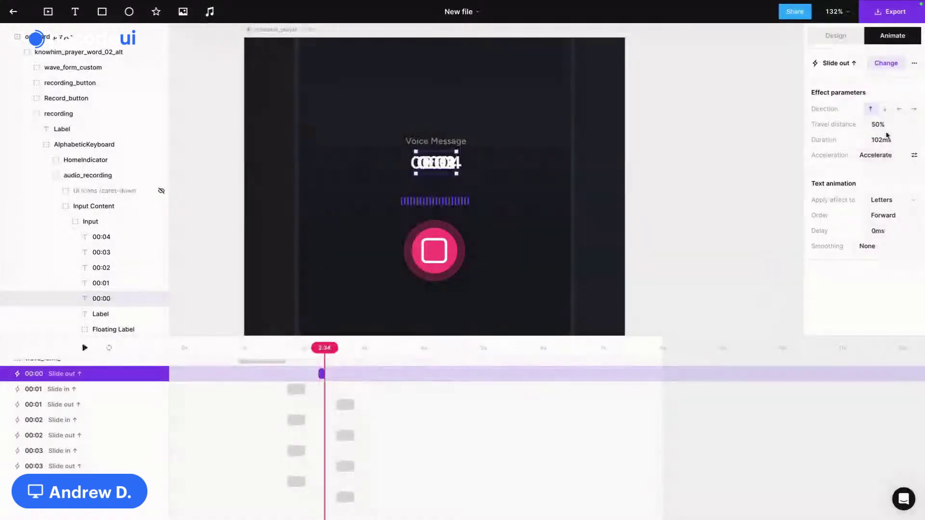
left_click(886, 138)
type("300")
key("Return")
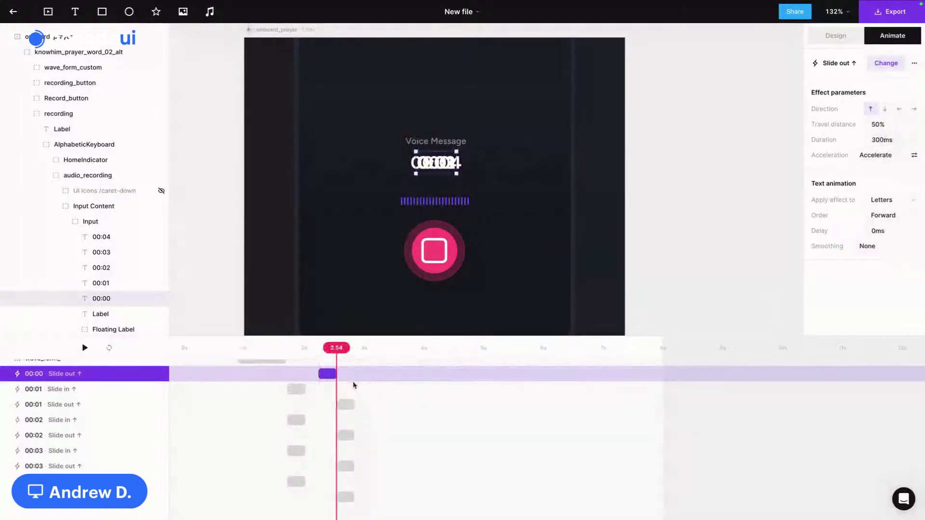
Step: Group the Slide in and Slide out pairs of 00:01, 00:02 and 00:03 into one Composed animation per layer
scroll(276, 423, "up", 1)
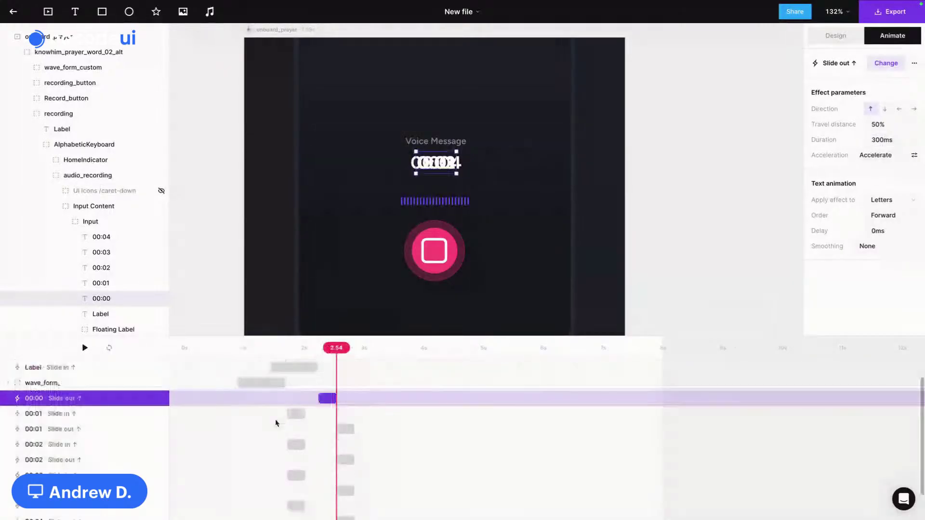
left_click(295, 416)
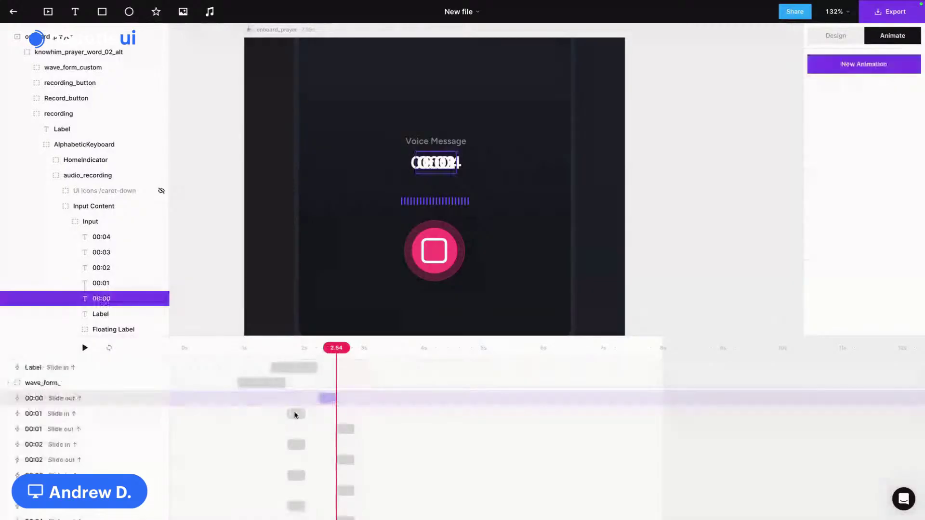
left_click(296, 415)
left_click(336, 430, "shift")
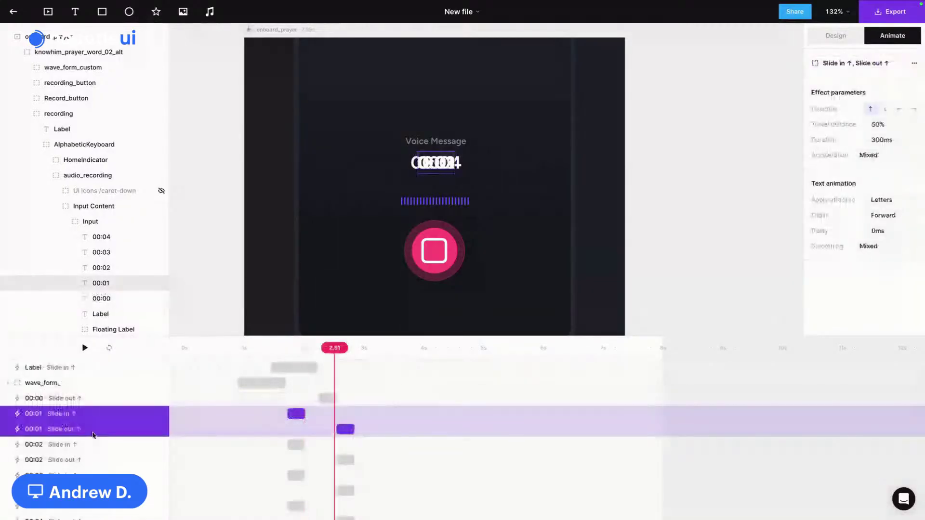
left_click(93, 432)
left_click(91, 444, "shift")
key("ctrl+g")
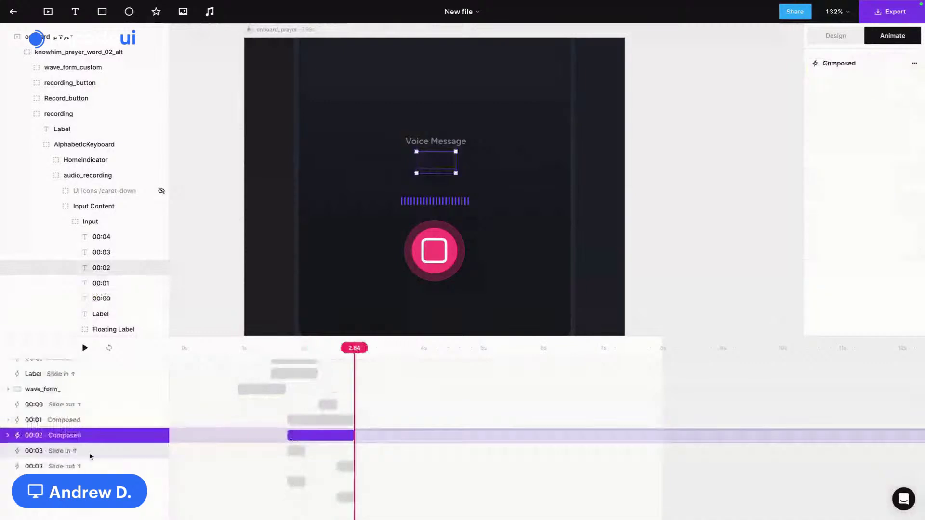
left_click(90, 452)
left_click(88, 466, "shift")
key("ctrl+g")
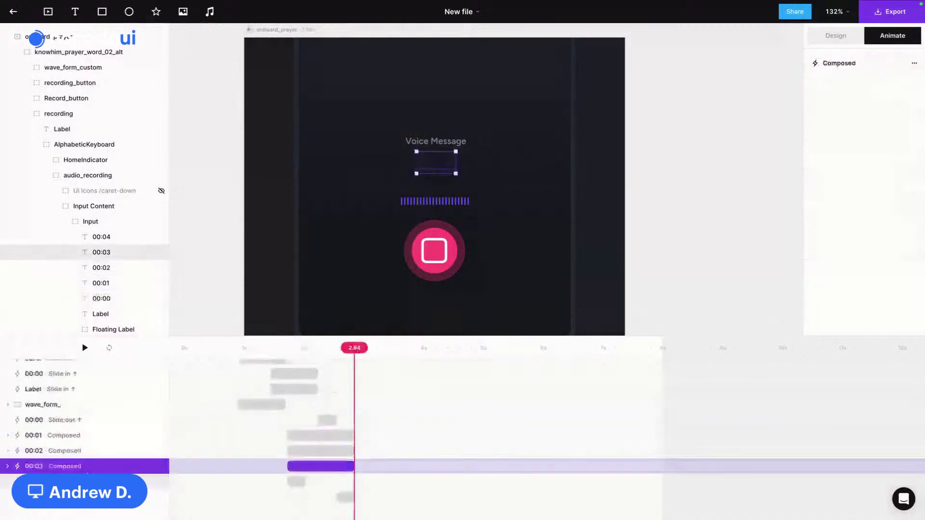
Step: Group the slide-in and slide-out animations of the 00:04 text into one composed animation
left_click(88, 481)
left_click(88, 497, "shift")
key("ctrl+g")
Step: Stagger the composed animations of 00:01, 00:02, 00:03 and 00:04 end to end on the timeline, from about 2.6 s to 7 s
left_click_drag(348, 450, 374, 452)
left_click(326, 467)
left_click_drag(326, 470, 439, 468)
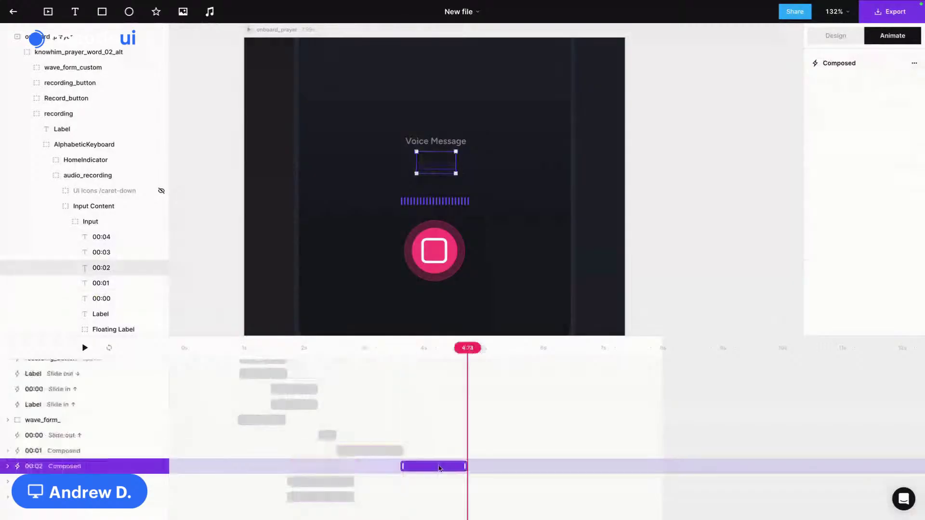
left_click(313, 481)
left_click_drag(313, 482, 480, 480)
left_click_drag(333, 497, 585, 495)
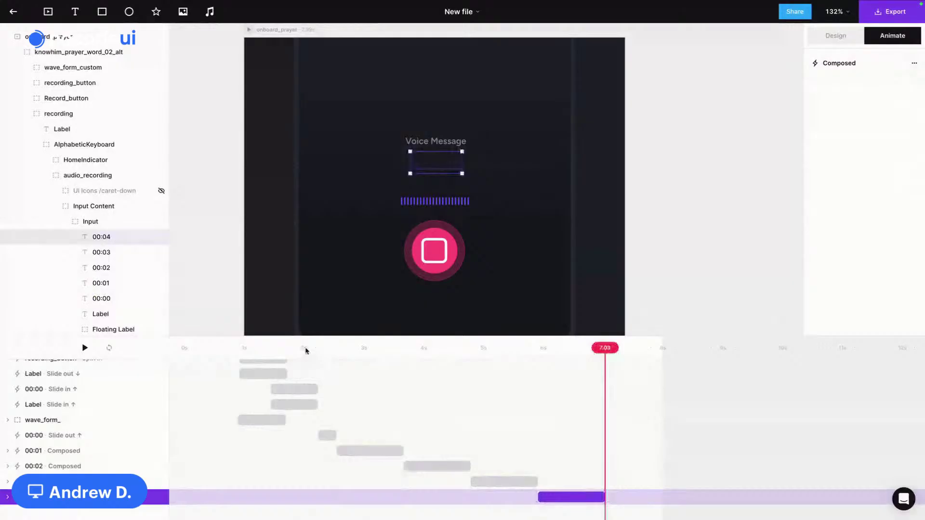
Step: Play back and scrub the counter sequence, and inspect the Slide in effect inside the 00:01 composed animation
key("space")
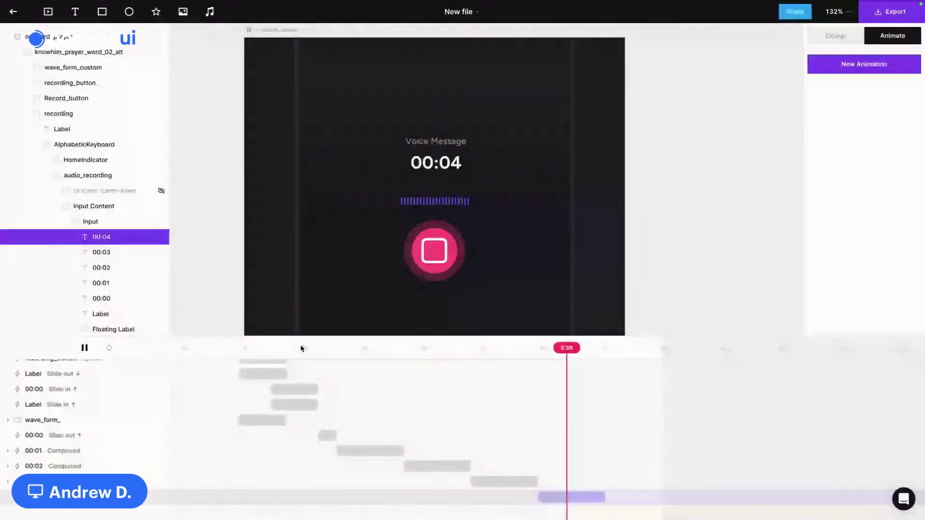
key("space")
left_click(426, 352)
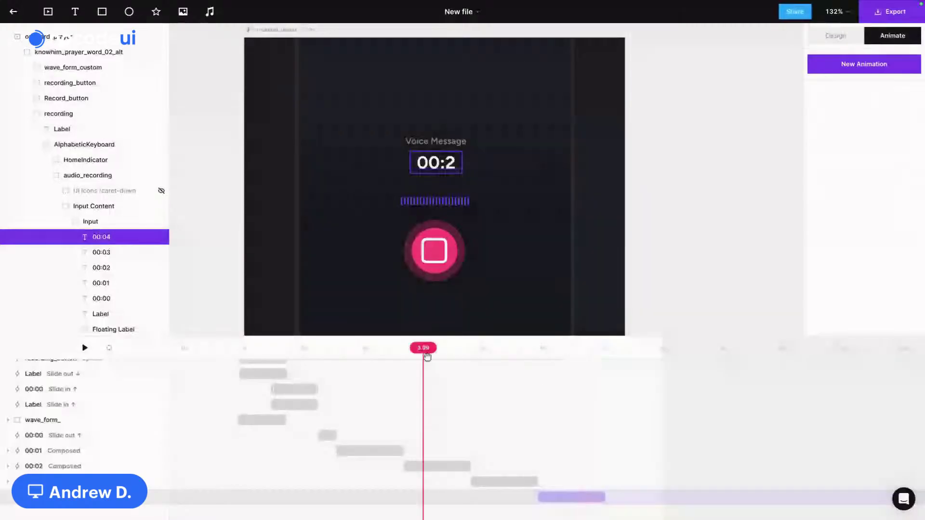
left_click_drag(427, 357, 307, 355)
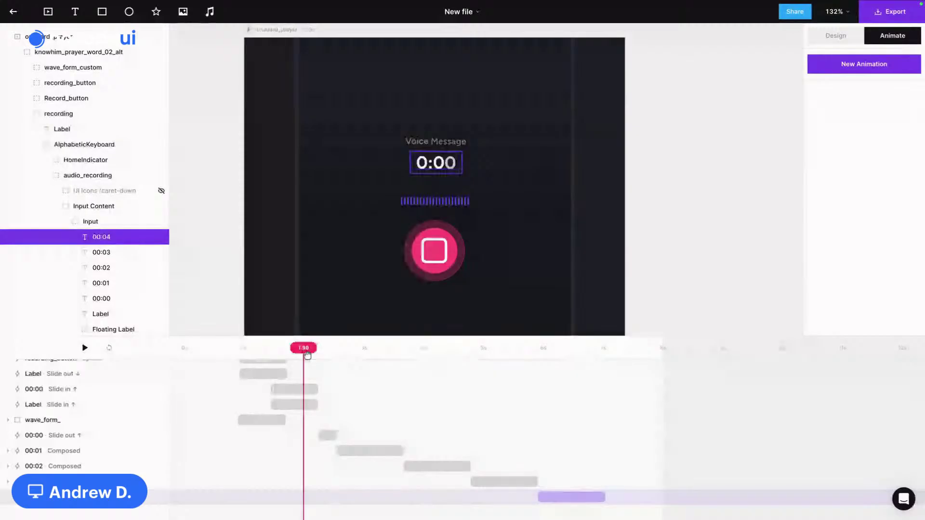
left_click(8, 452)
left_click(7, 451)
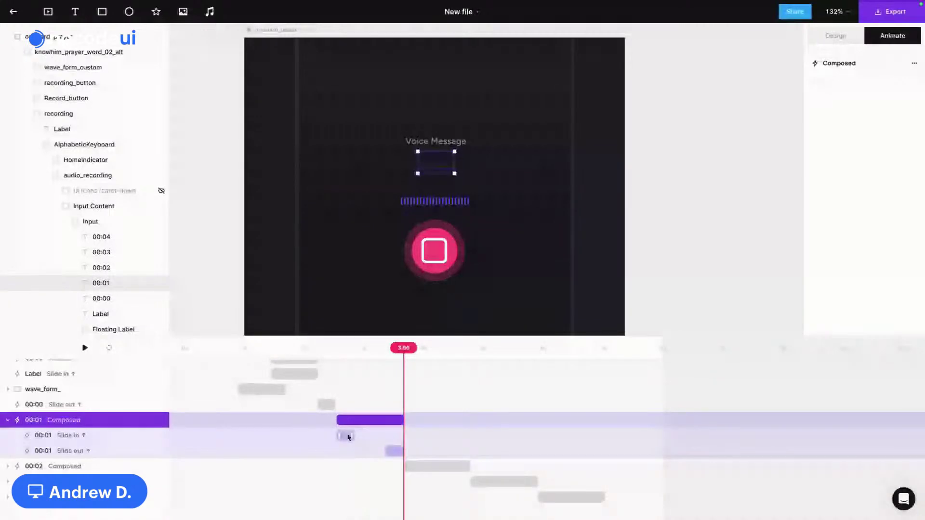
left_click(349, 437)
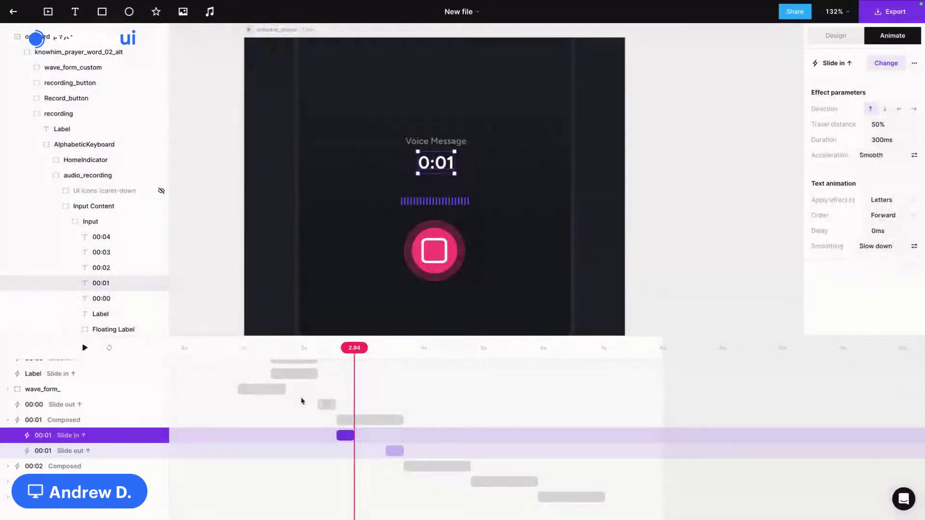
key("space")
key("space")
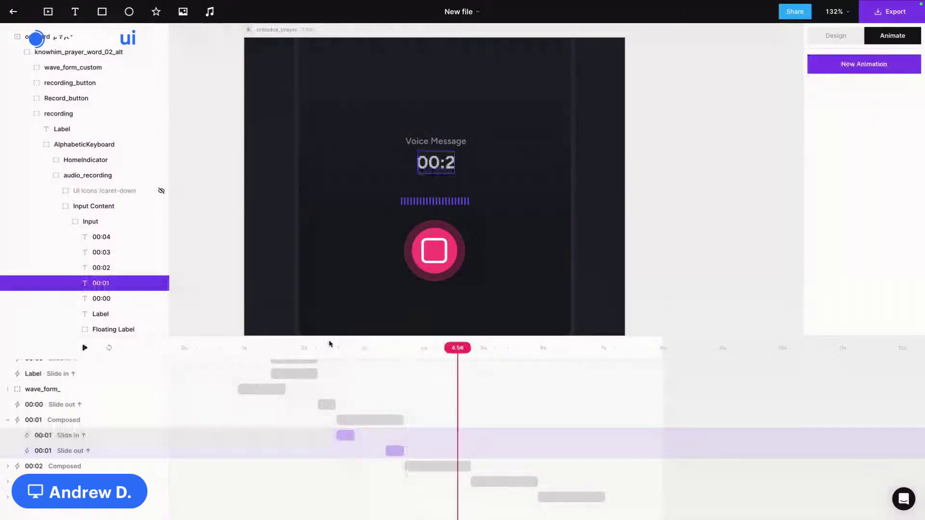
Step: Check the 00:02 text layer and replay the animation from about 1.5 s to review the full counter
left_click(424, 180)
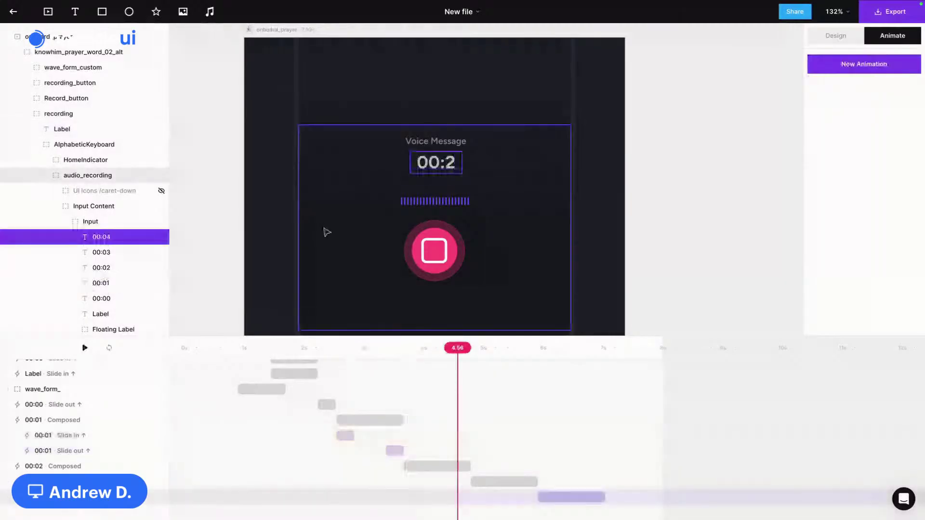
left_click(107, 270)
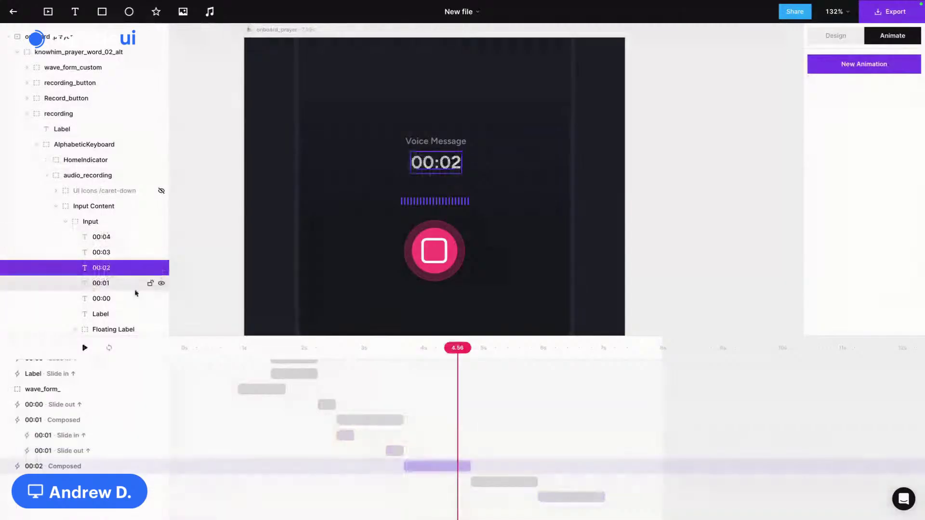
left_click(684, 212)
scroll(683, 213, "down", 3)
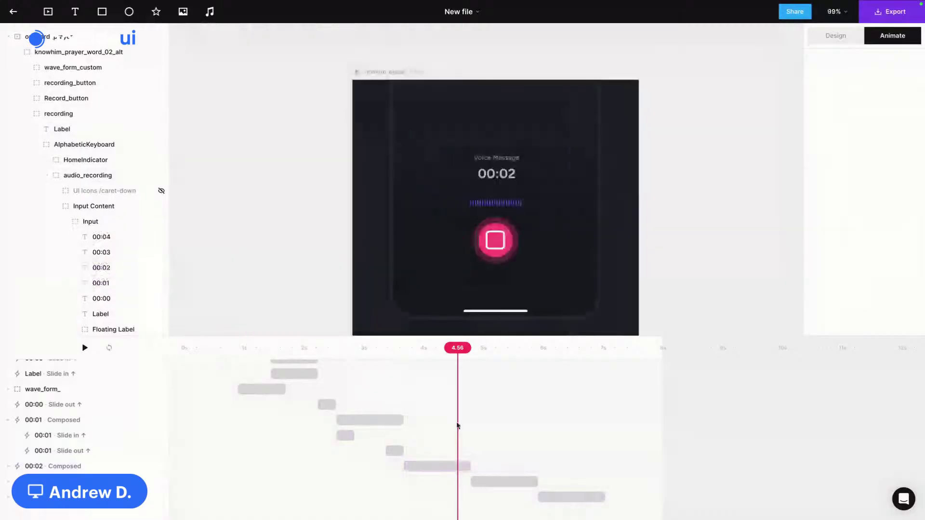
left_click(277, 347)
key("space")
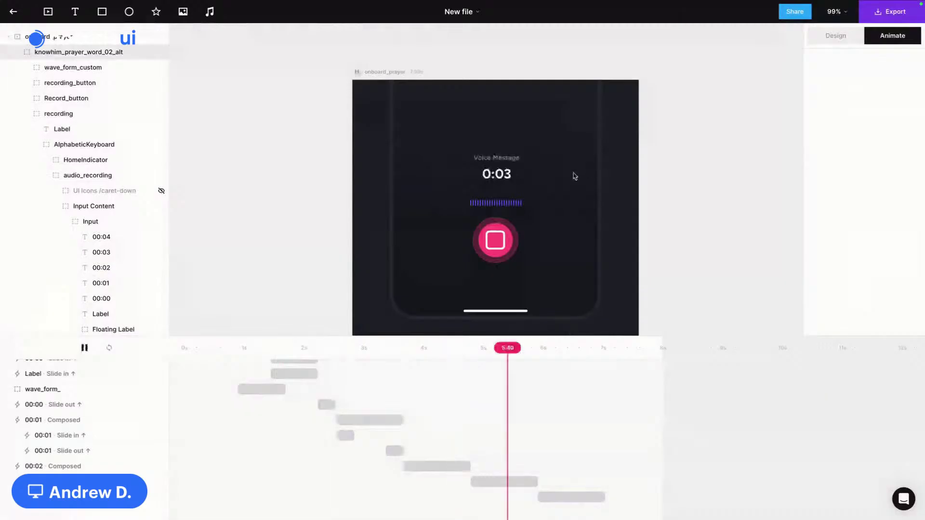
left_click(615, 316)
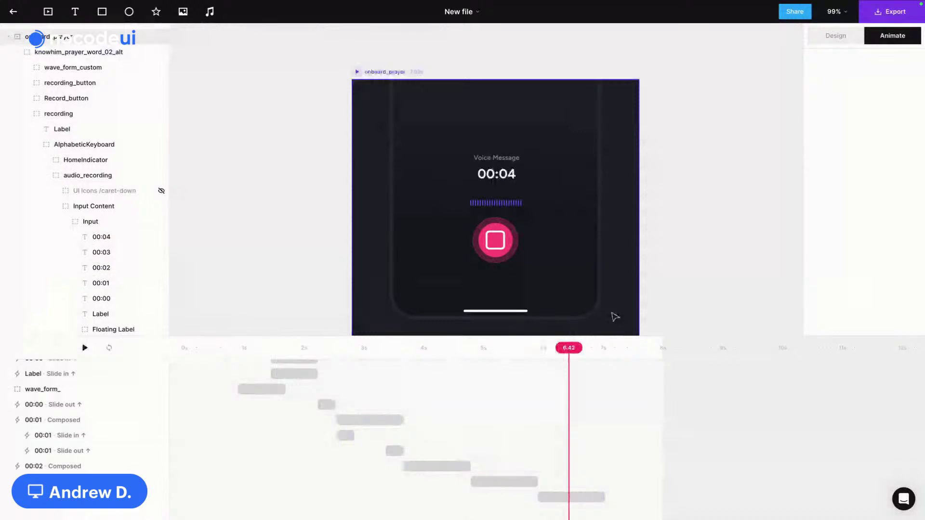
Step: Add a new text layer and place it centred below the phone frame in the onboard_prayer artboard
scroll(510, 285, "up", 2)
key("t")
left_click(504, 169)
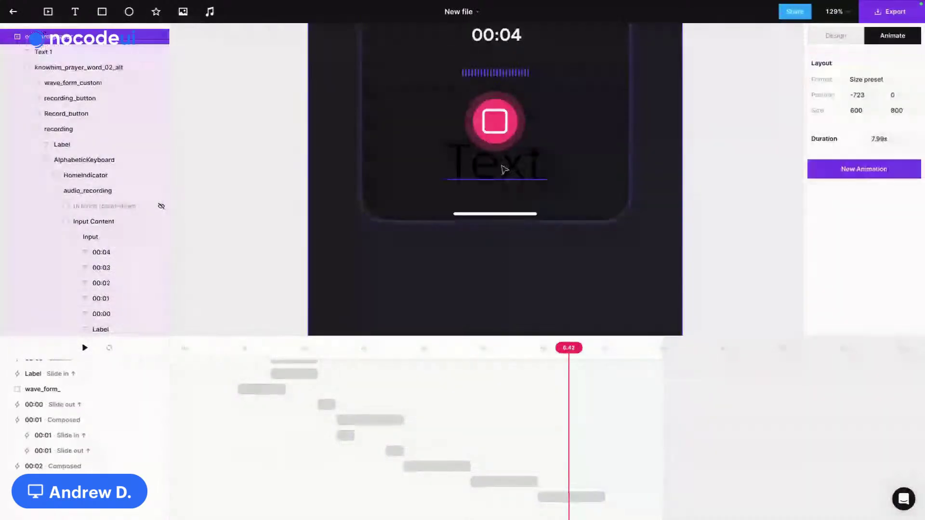
left_click(506, 182)
left_click_drag(506, 183, 506, 291)
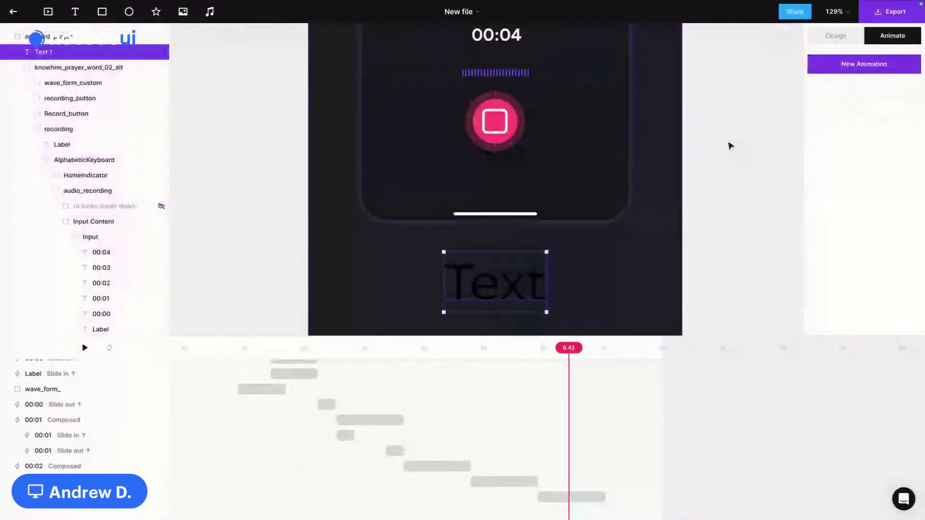
Step: Style the new text with the Figtree font, size 20 and a white FFFFFF fill
left_click(836, 36)
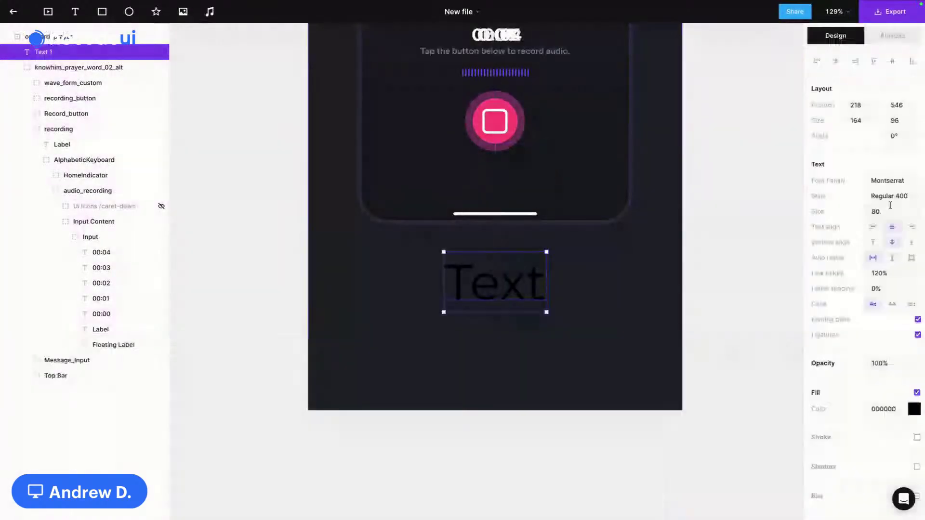
left_click(890, 209)
type("30")
key("Return")
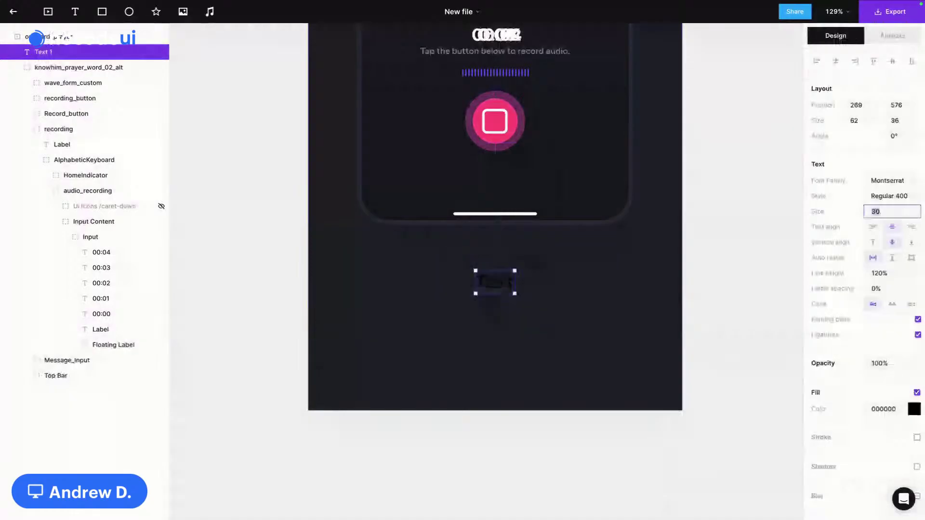
type("20")
key("Return")
left_click(887, 180)
type("fig")
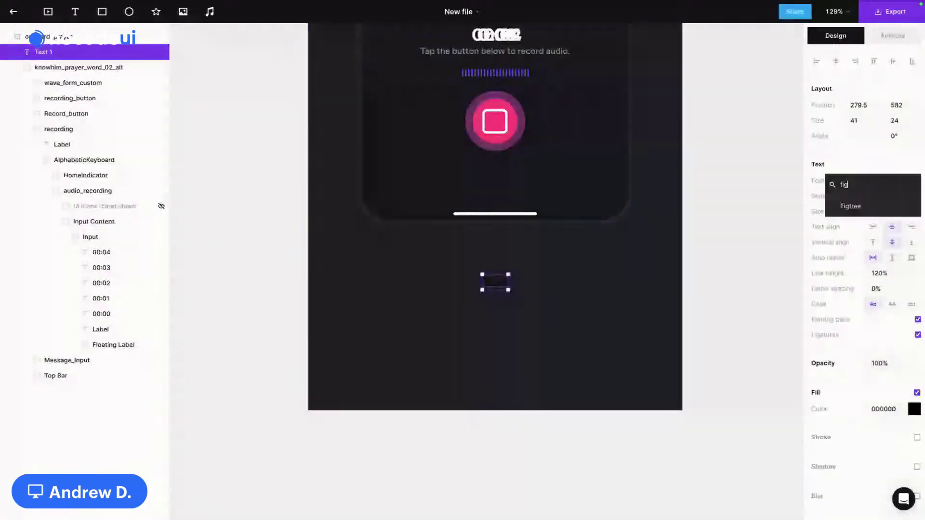
left_click(867, 206)
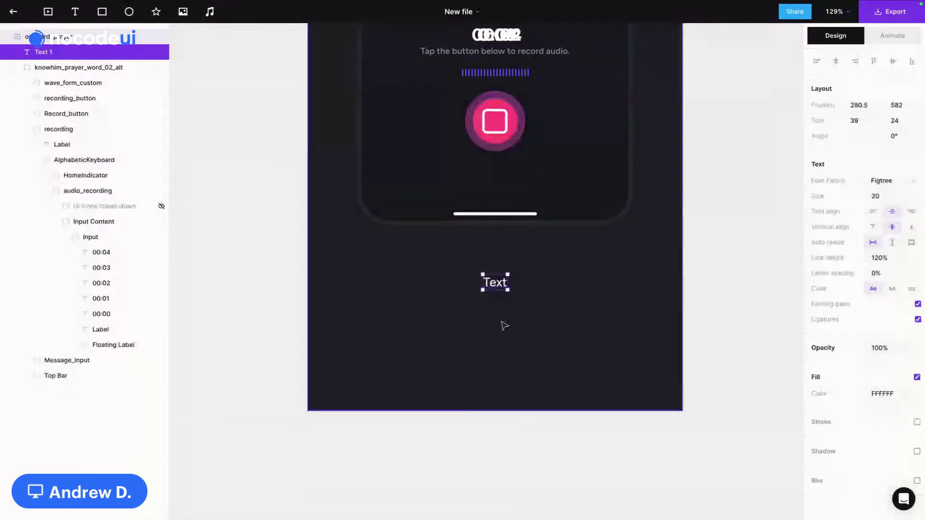
Step: Replace the placeholder text with "Record & Share Notes & Words with others."
key("Return")
type("Record & Sh")
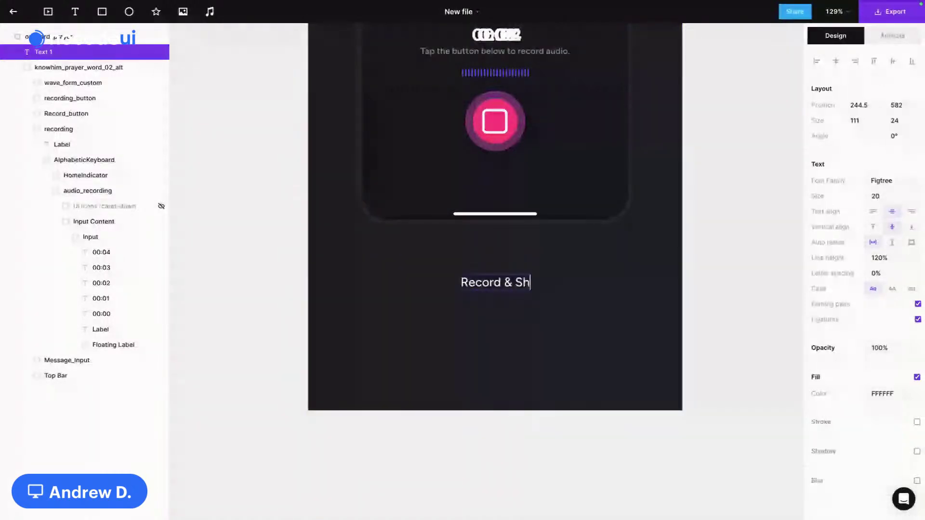
type("are Pra")
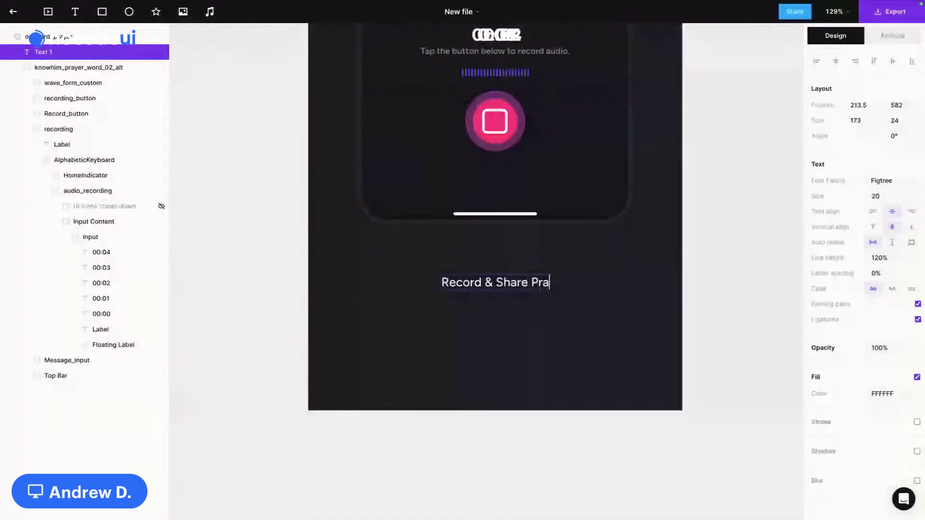
key("BackSpace")
key("BackSpace")
key("BackSpace")
type("Notes ")
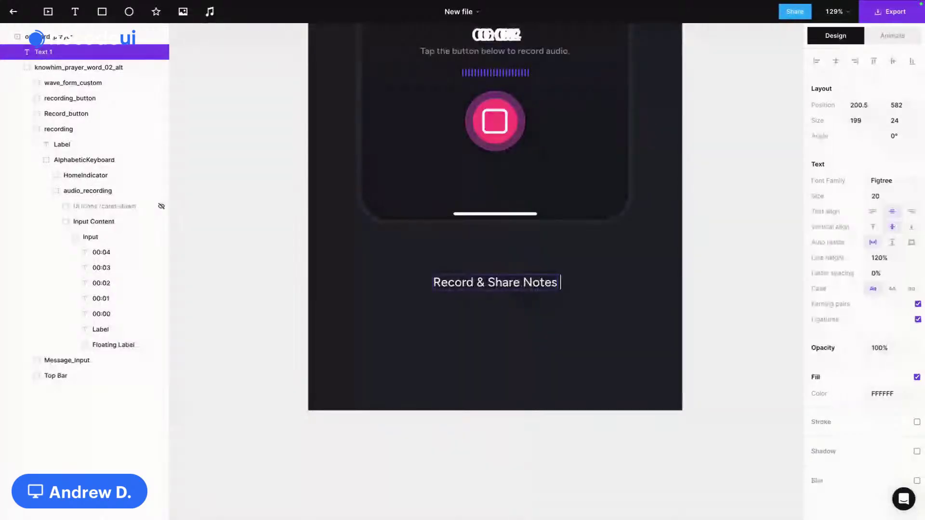
type("& word")
key("BackSpace")
key("BackSpace")
key("BackSpace")
key("BackSpace")
type("Wo")
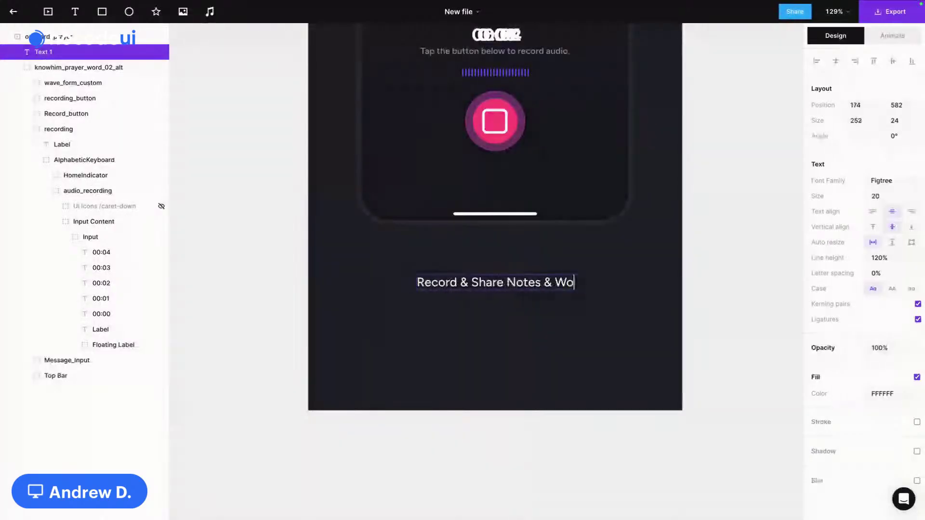
type("rds with")
type("others.")
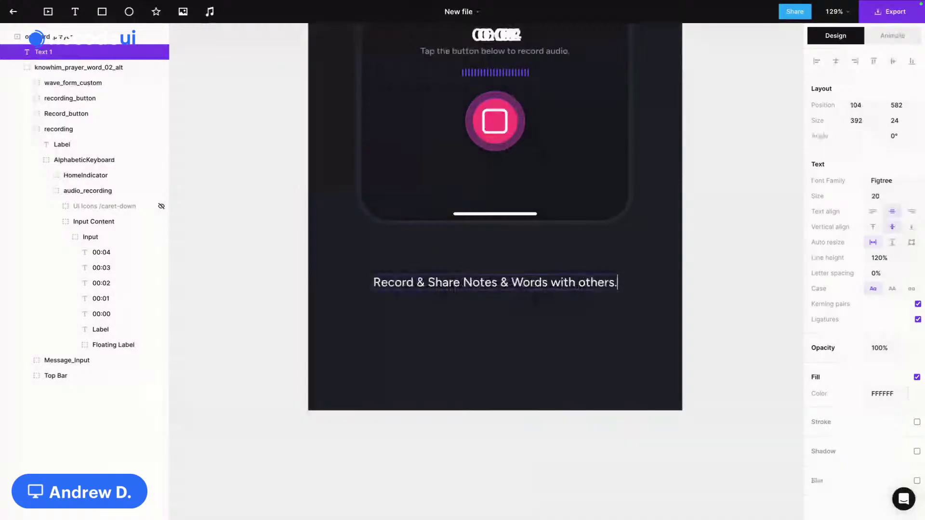
key("Escape")
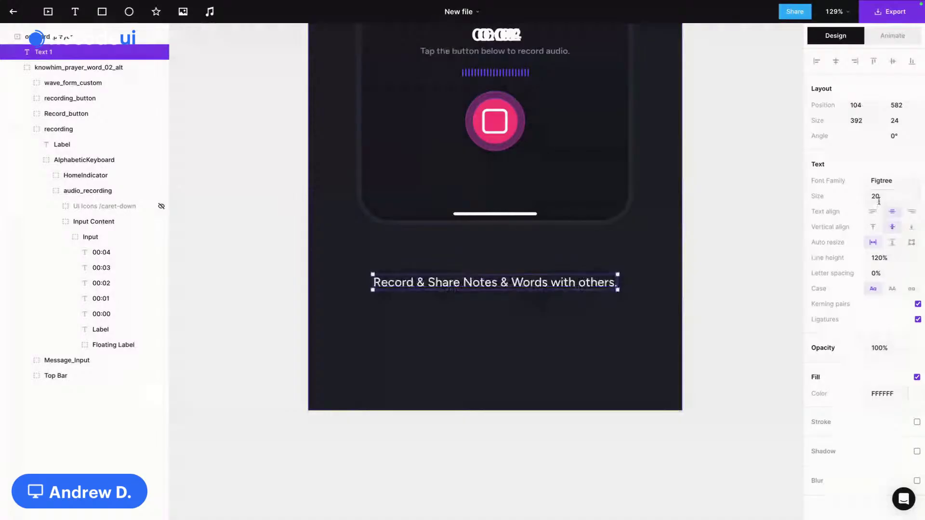
Step: Add a Grow in animation to the caption and time it from about 2.6 s to 4.8 s on the timeline
left_click(893, 36)
left_click(863, 63)
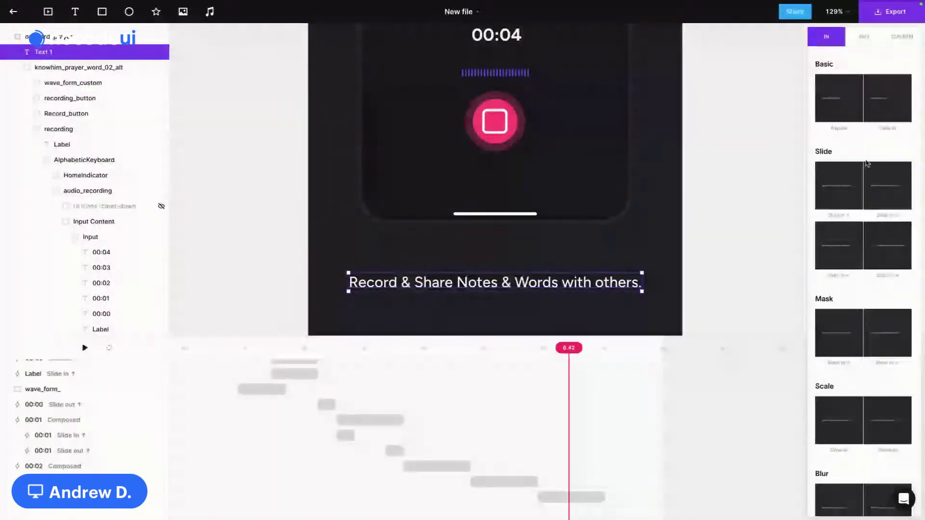
scroll(867, 164, "down", 1)
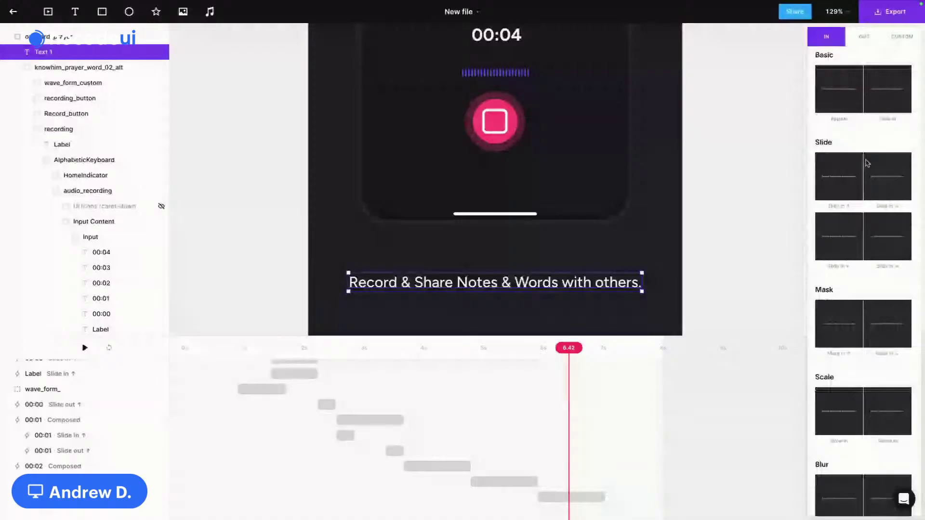
left_click(834, 395)
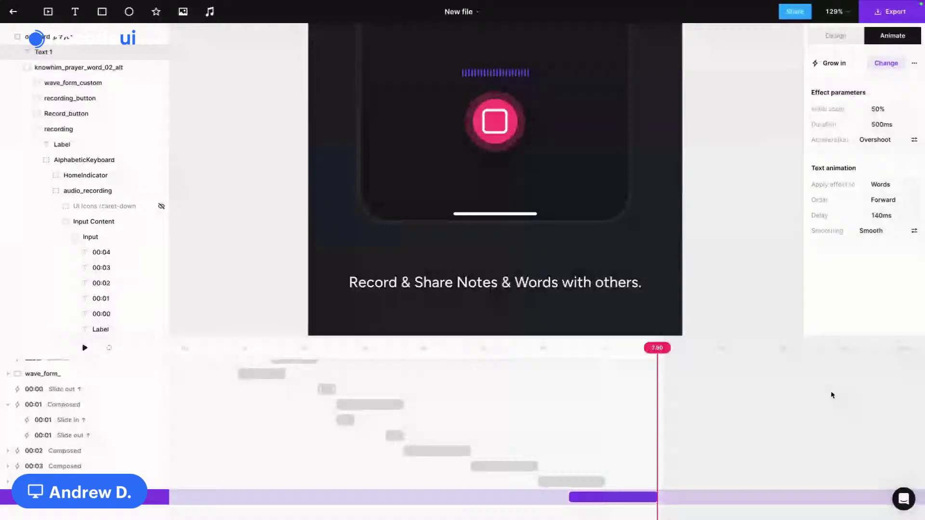
left_click_drag(657, 497, 457, 496)
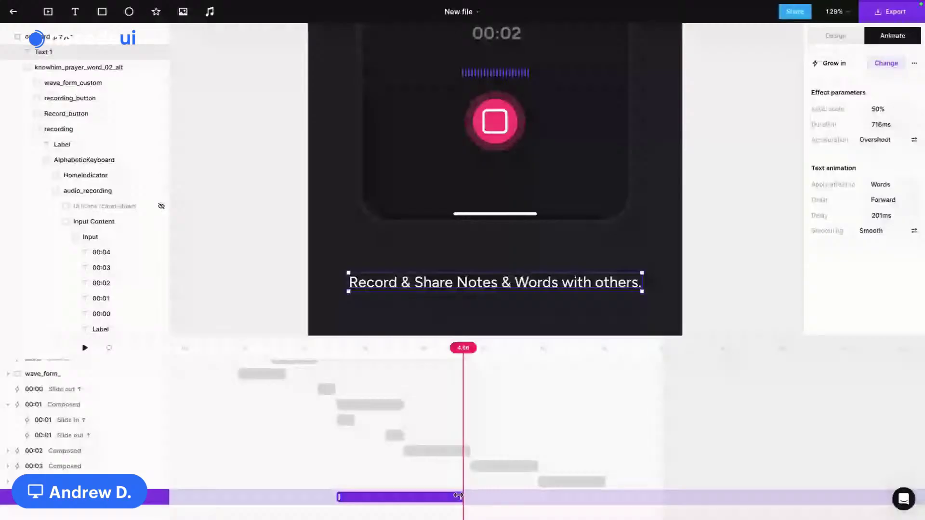
left_click(349, 345)
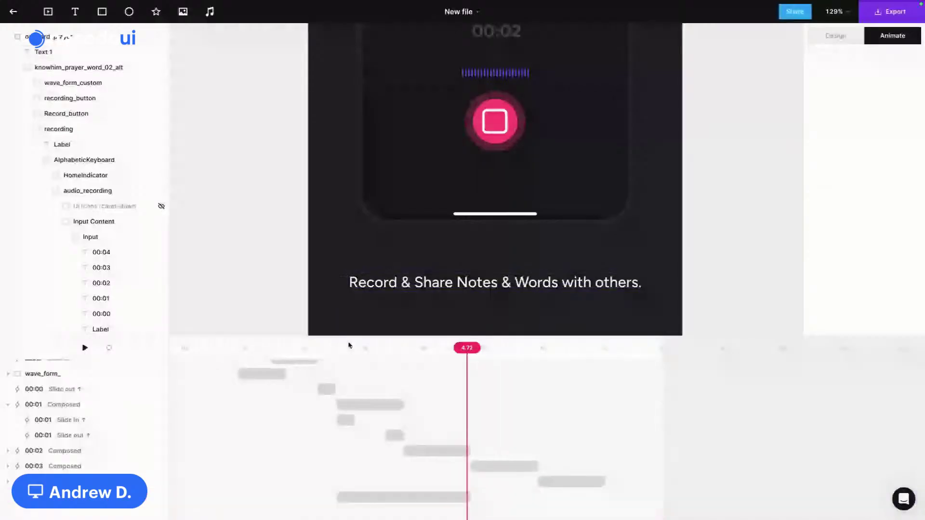
Step: Duplicate the caption as a heading above it and change the copy's text to "Your Prayer is Special"
left_click_drag(415, 287, 418, 263)
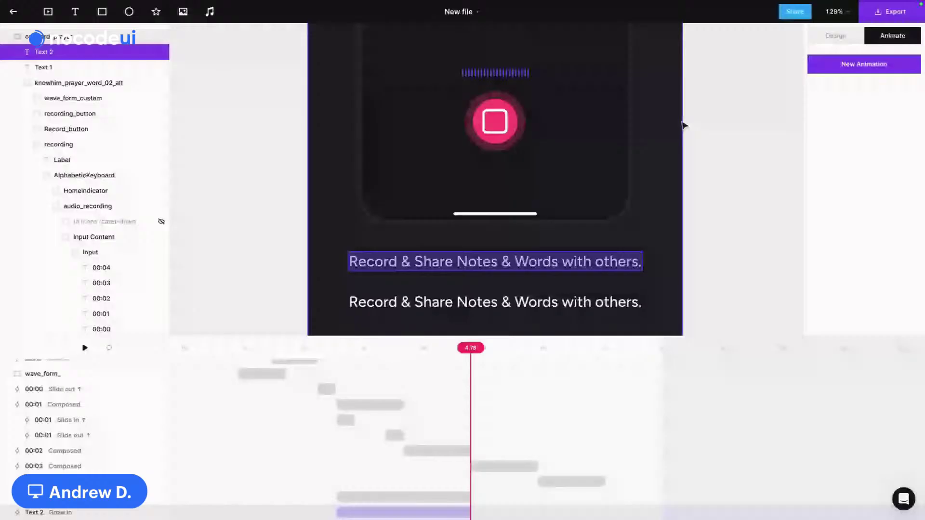
type("Your Prayer is Special")
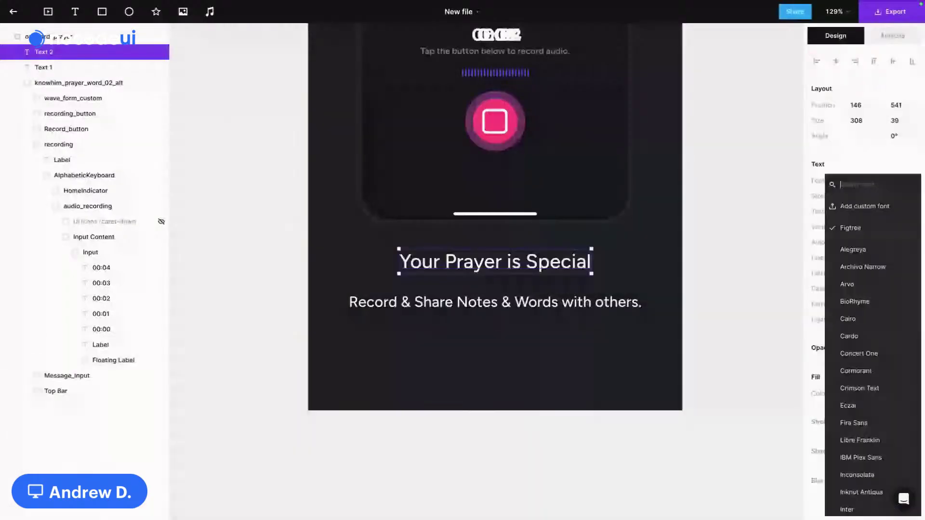
Step: Search the heading's font list for "gl", clear the search and open the custom font upload
type("gl")
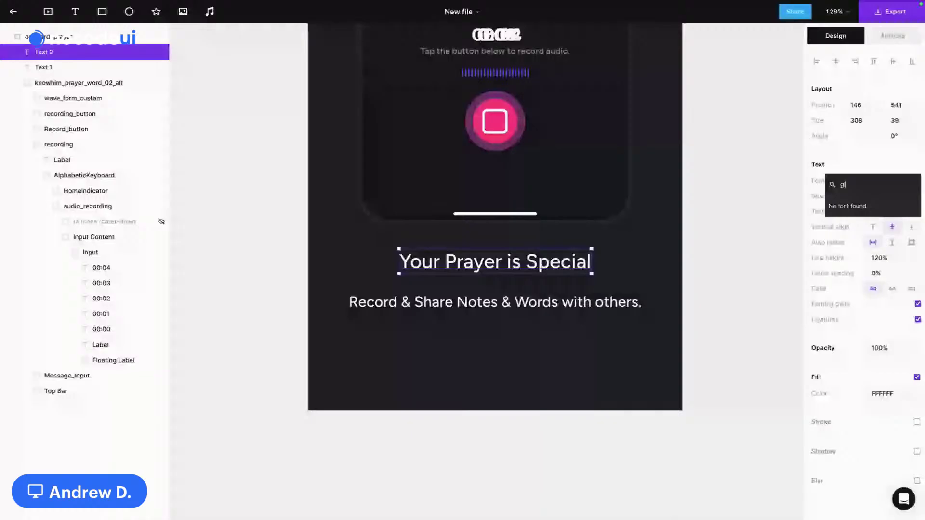
key("BackSpace")
key("BackSpace")
scroll(871, 322, "up", 10)
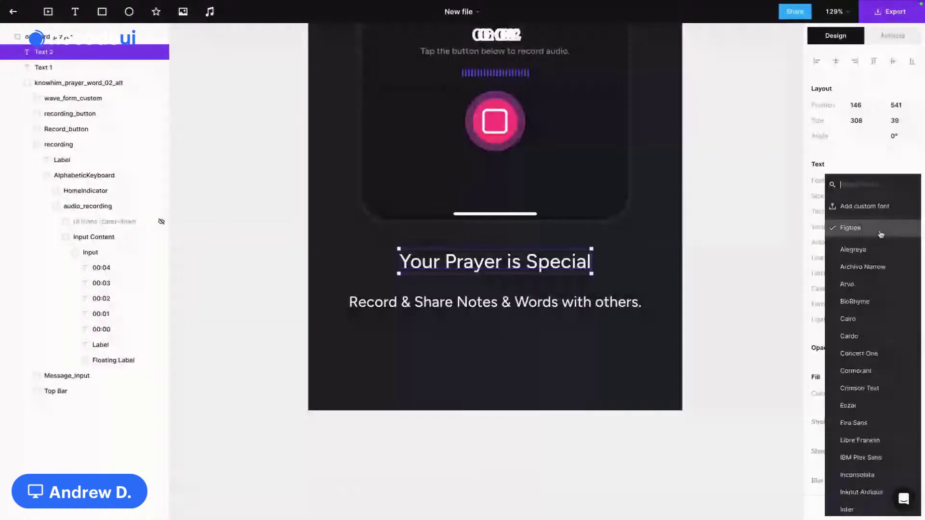
left_click(877, 207)
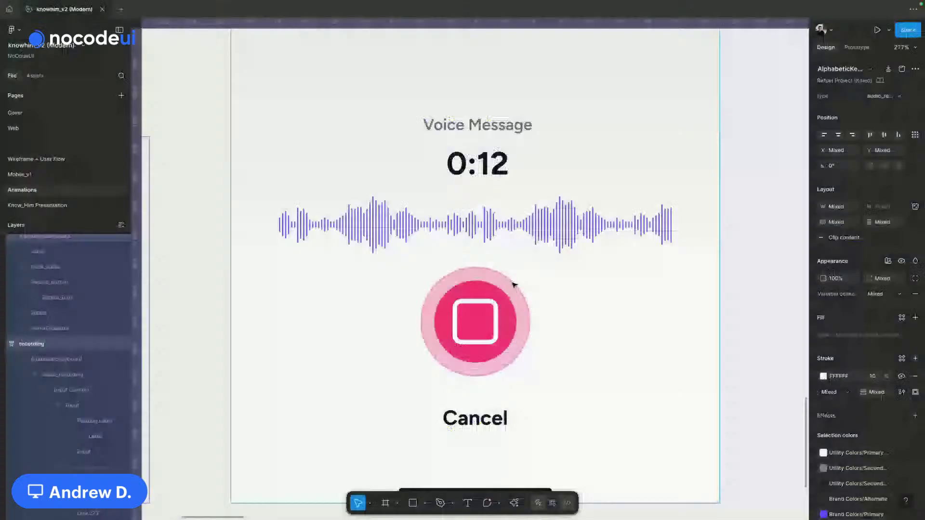
Step: Switch to the iPhone Simulator and browse the prayer list on the app's My Prayers page
scroll(514, 285, "down", 5)
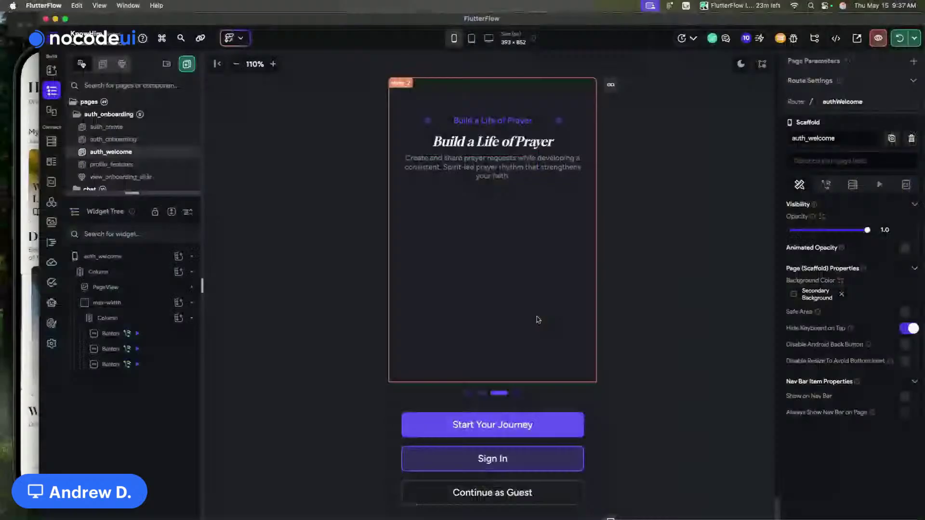
left_click(40, 124)
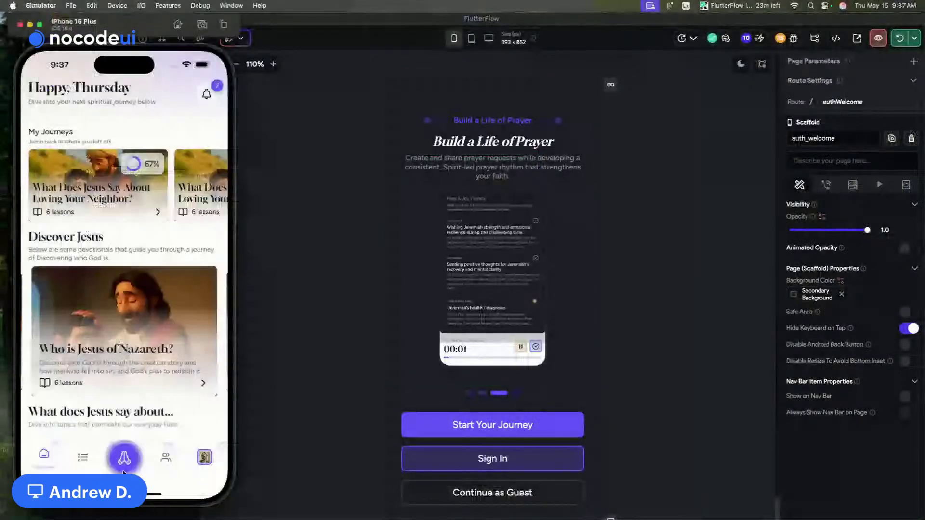
left_click(123, 458)
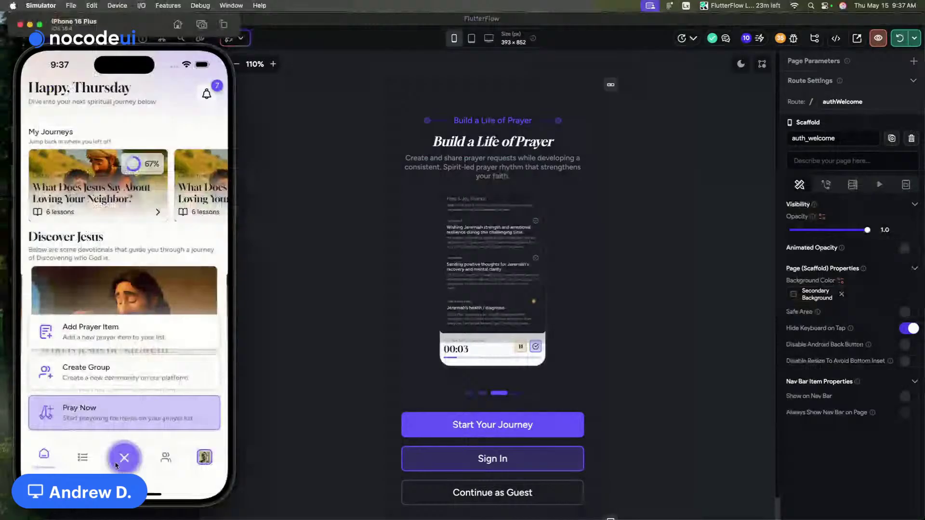
left_click(82, 457)
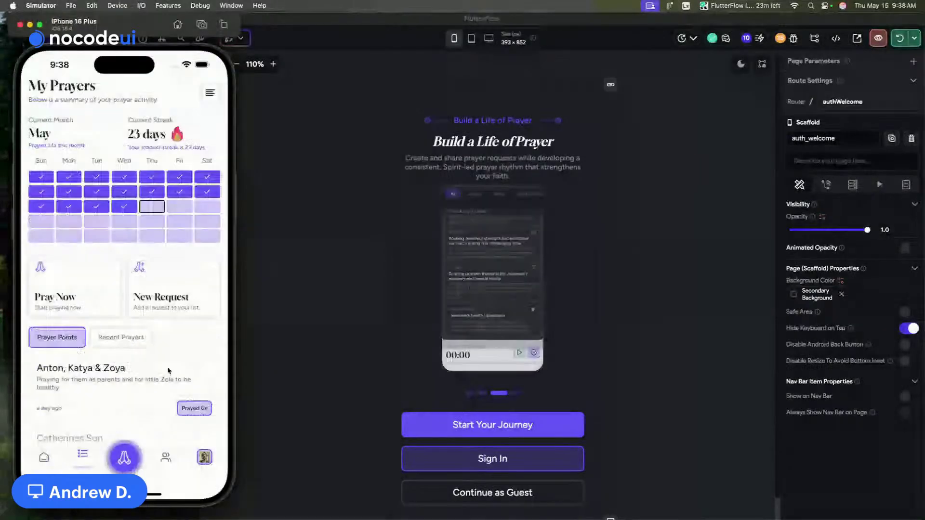
left_click_drag(168, 371, 143, 79)
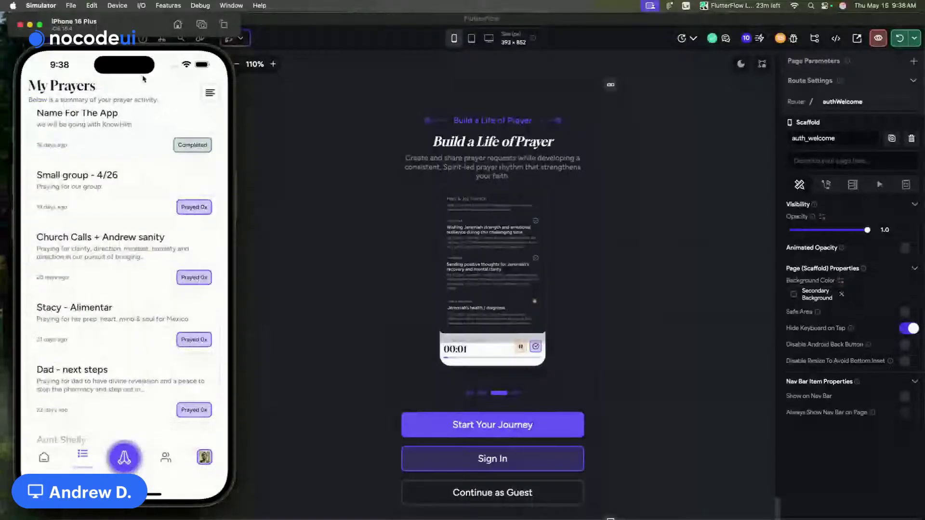
Step: Open the "Vision for 2025" prayer, add a prayer note and examine the voice recording interface by starting and stopping a recording
left_click(208, 182)
scroll(134, 336, "down", 5)
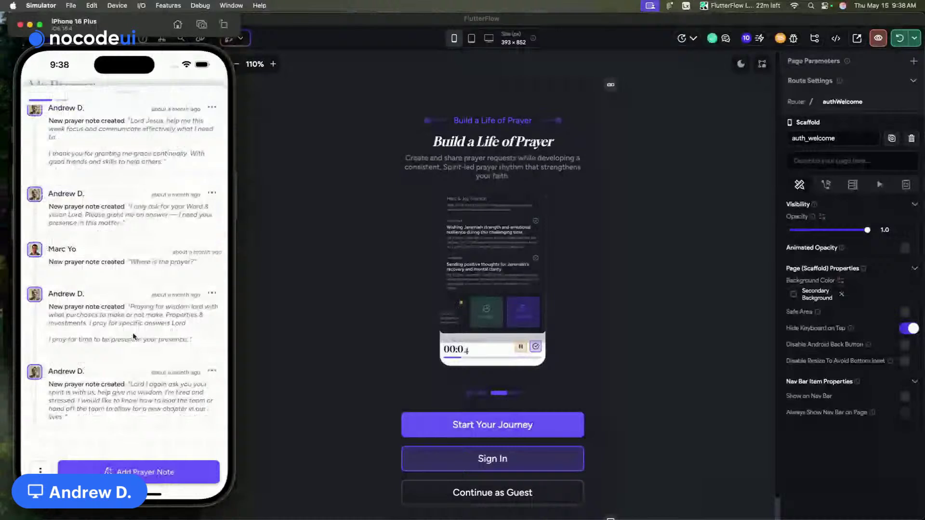
left_click(145, 472)
left_click_drag(120, 22, 170, 22)
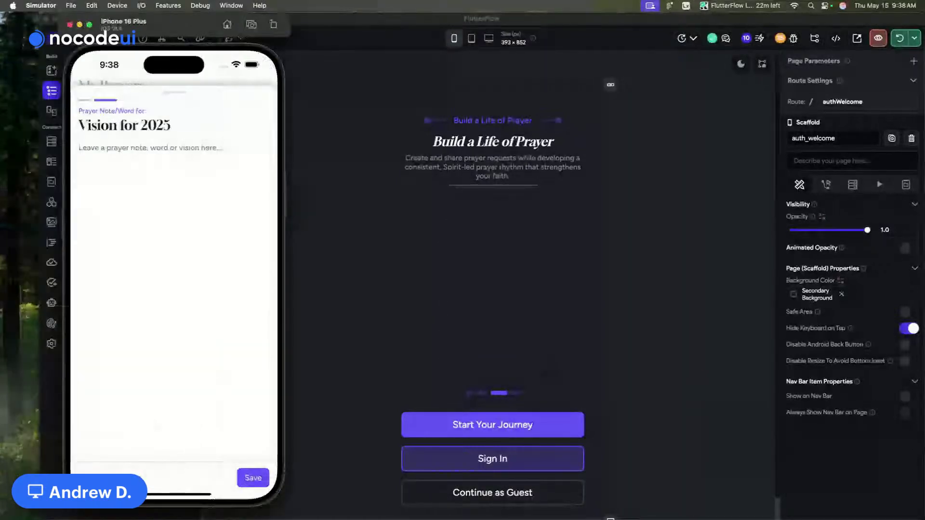
left_click(174, 430)
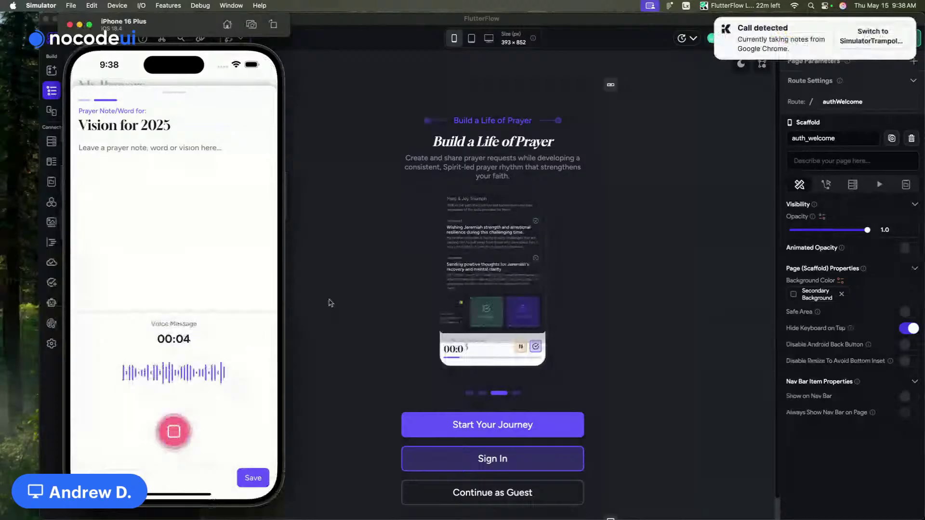
left_click(181, 432)
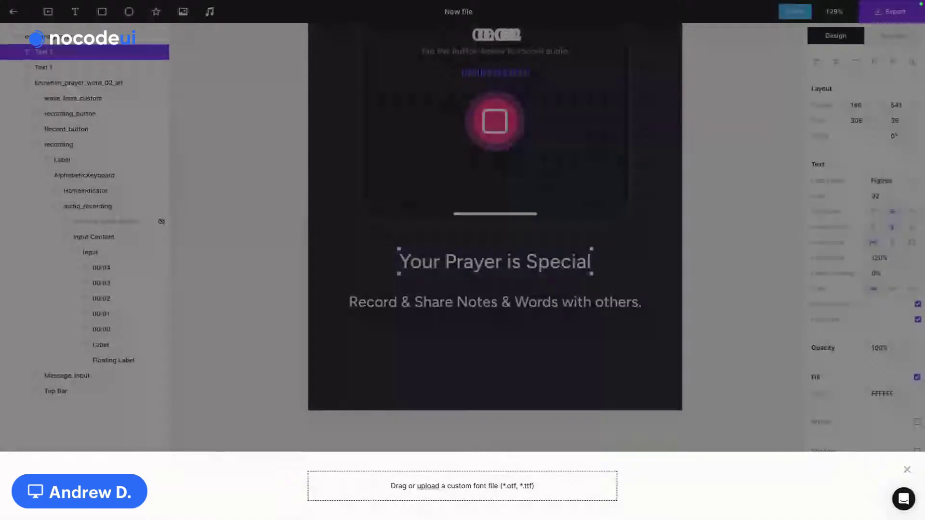
Step: Return to the animation file and try to bring Gloock-Regular.ttf from another desktop into the custom font upload area
left_click_drag(385, 518, 514, 482)
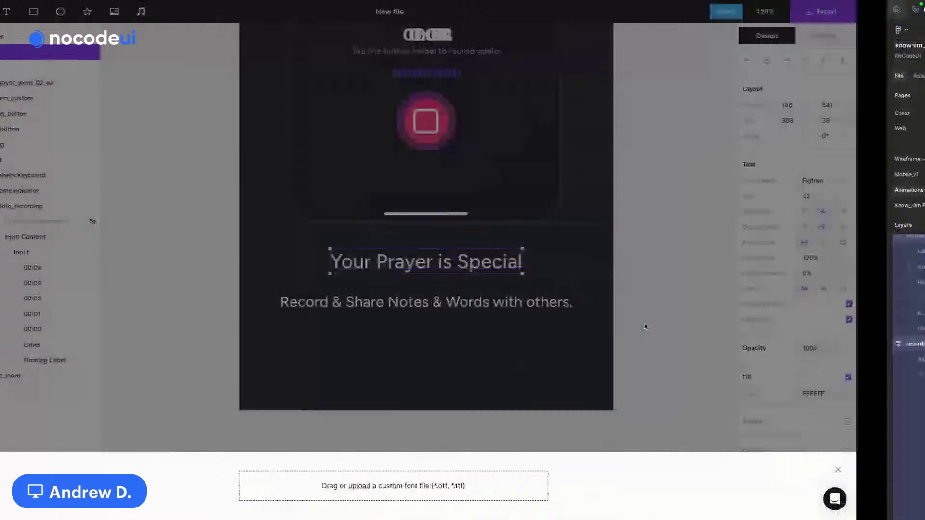
key("ctrl+Left")
left_click_drag(898, 132, 460, 484)
key("ctrl+Right")
key("ctrl+Right")
key("ctrl+Left")
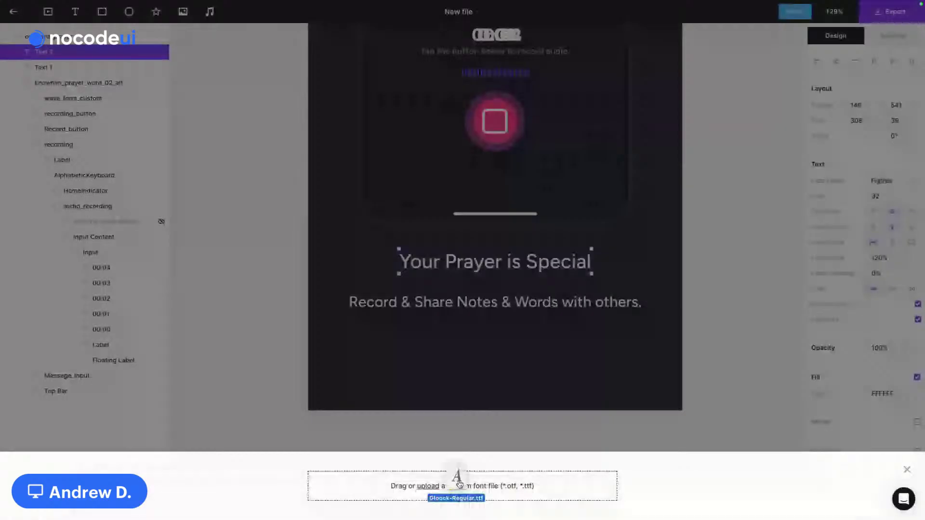
left_click_drag(460, 484, 459, 486)
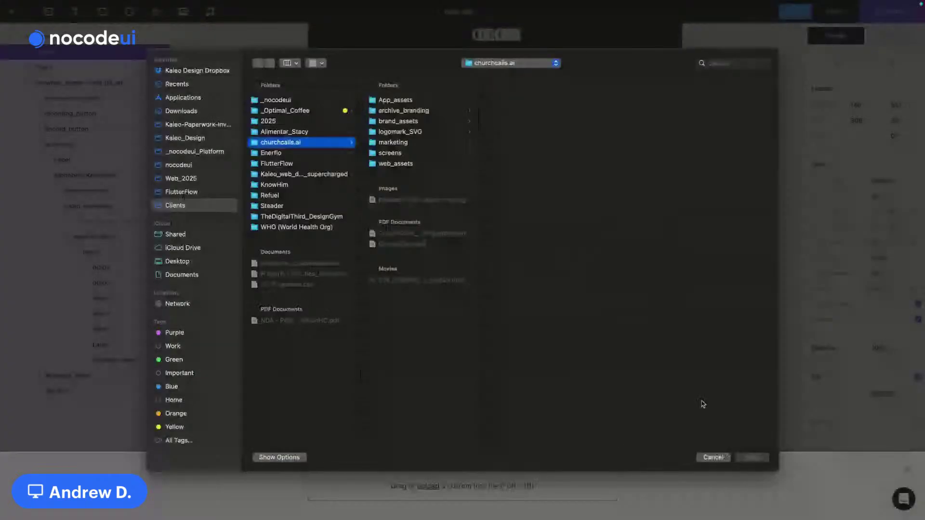
Step: Try to upload Gloock-Regular.ttf by searching the Mac for "gloock" in the file dialog, and close the font upload
left_click(734, 63)
type("gl")
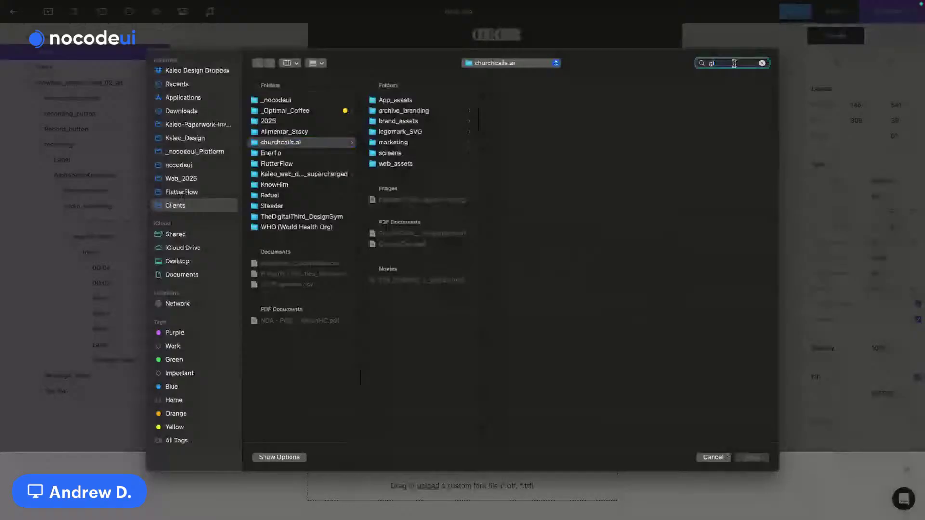
type("oock")
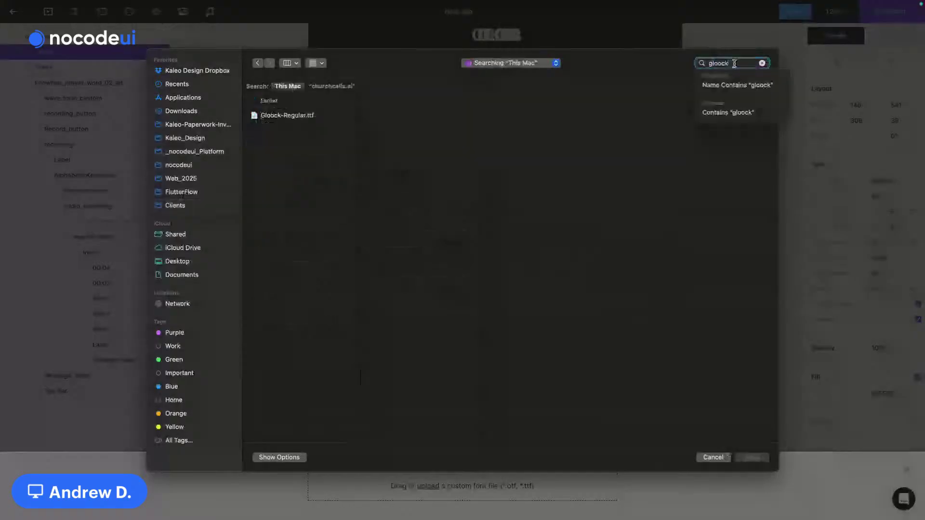
left_click(289, 117)
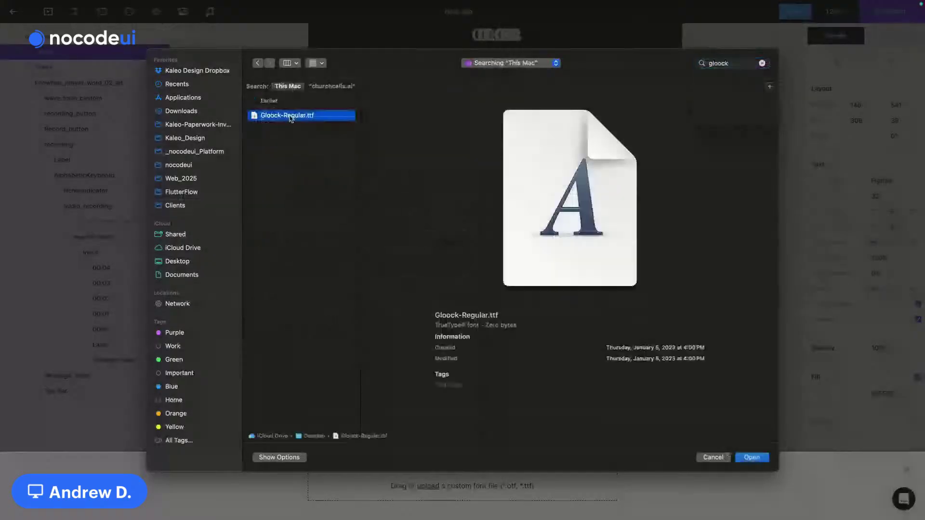
right_click(290, 117)
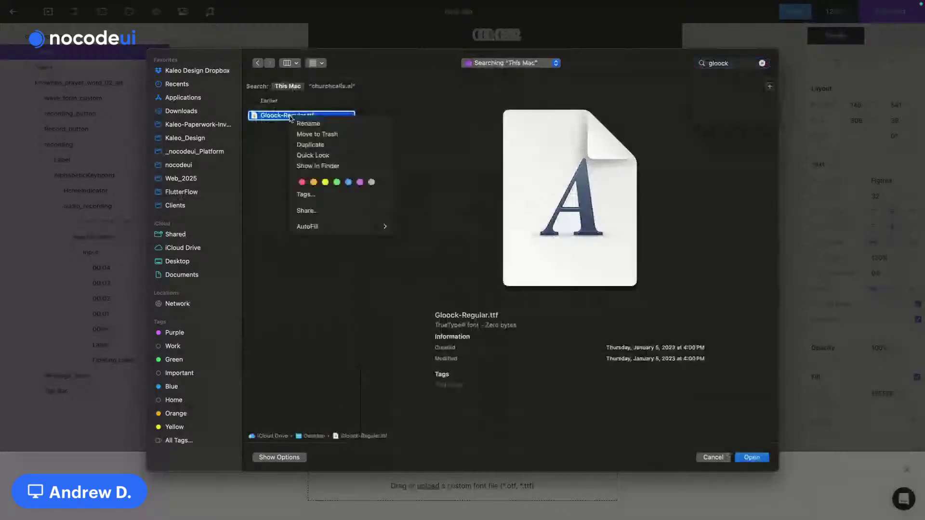
key("Escape")
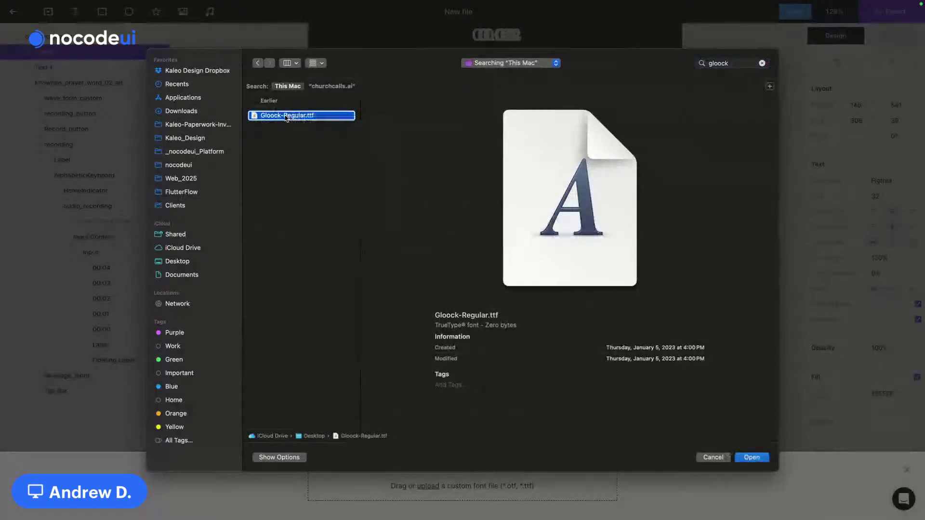
double_click(286, 117)
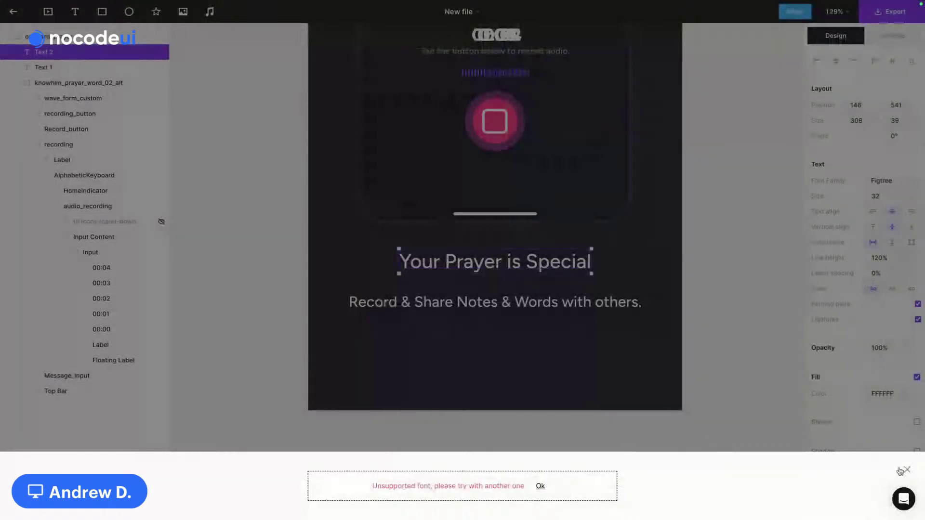
left_click(906, 470)
Step: Move the "Your Prayer is Special" heading down to Y position 559, just above the caption
left_click(711, 305)
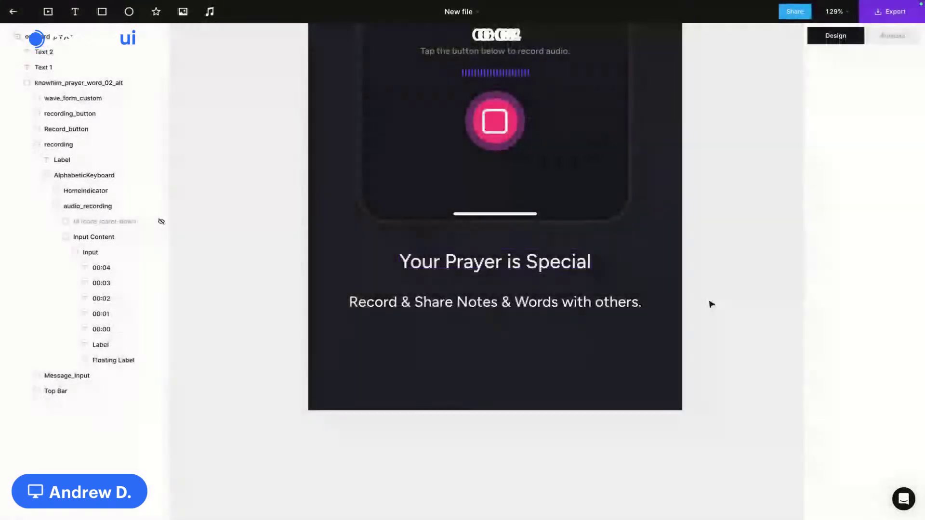
left_click(553, 267)
left_click_drag(554, 268, 547, 276)
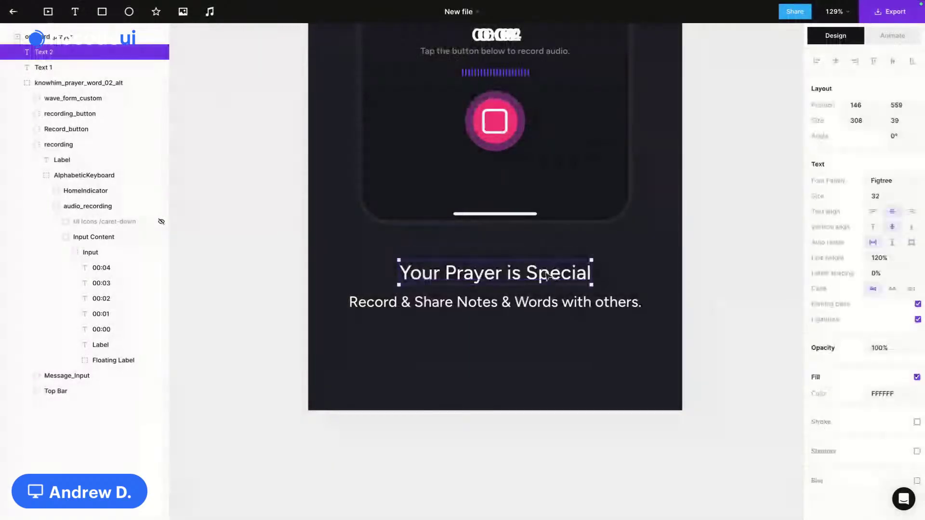
scroll(547, 276, "down", 3)
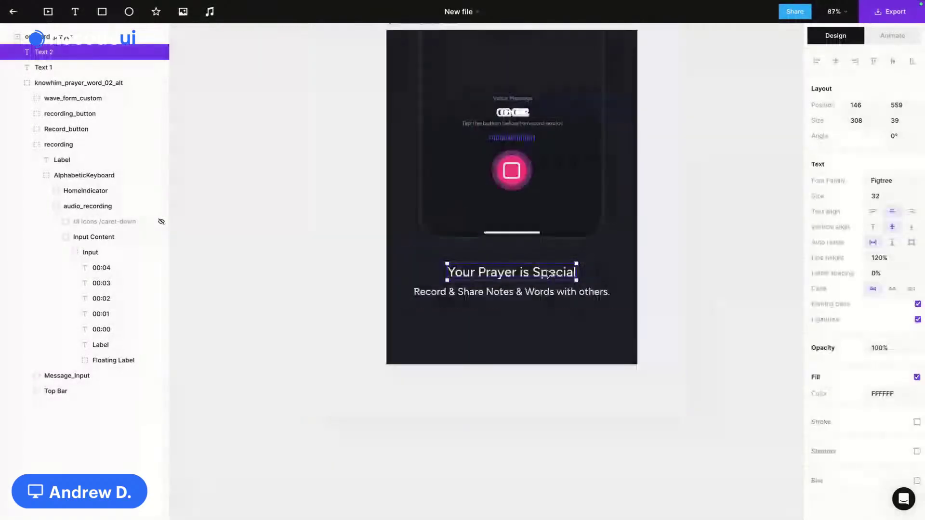
scroll(725, 205, "up", 2)
left_click(725, 205)
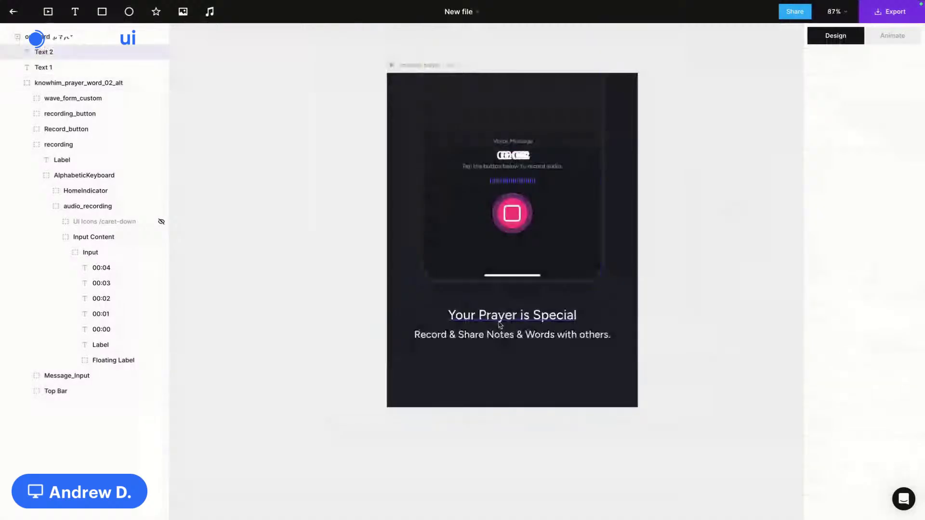
Step: Copy the grey fill color of the "Tap the button below to record audio." label and apply it to the caption below the heading
left_click(509, 340)
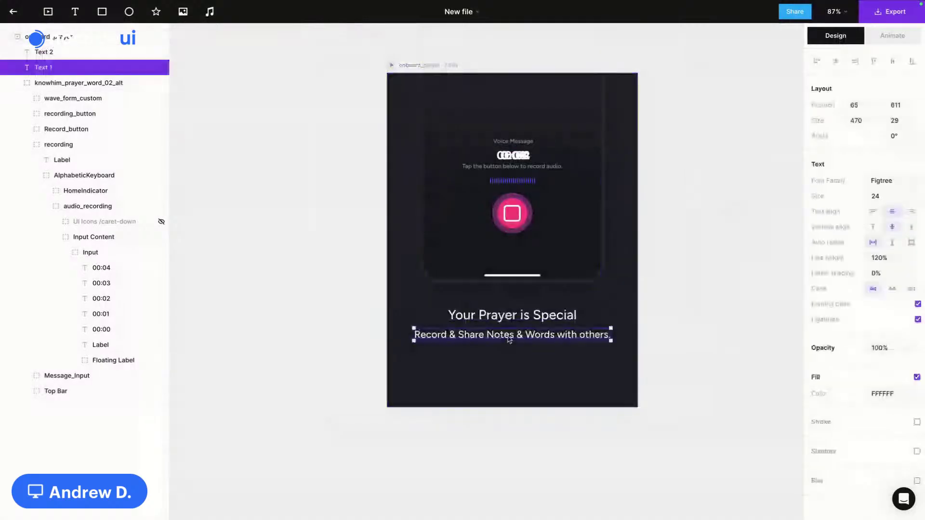
left_click(525, 147)
left_click(550, 166)
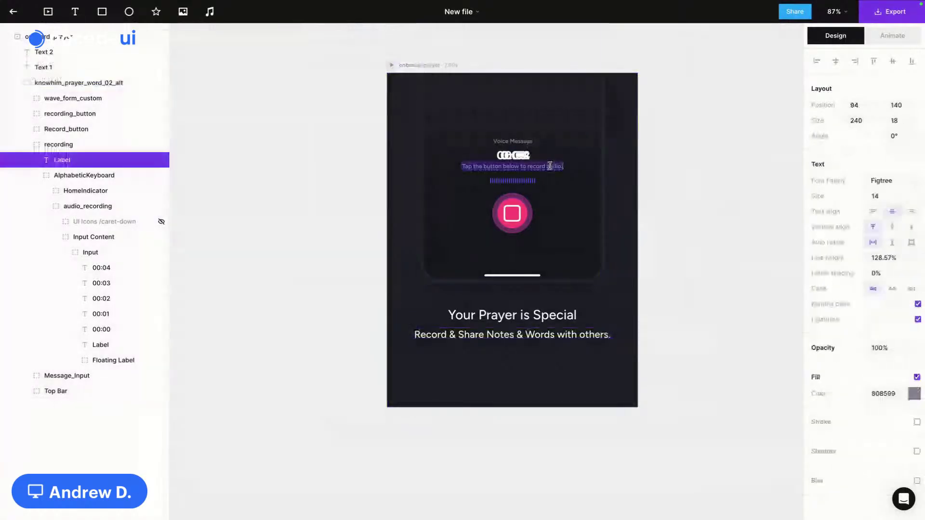
left_click(897, 395)
left_click(535, 335)
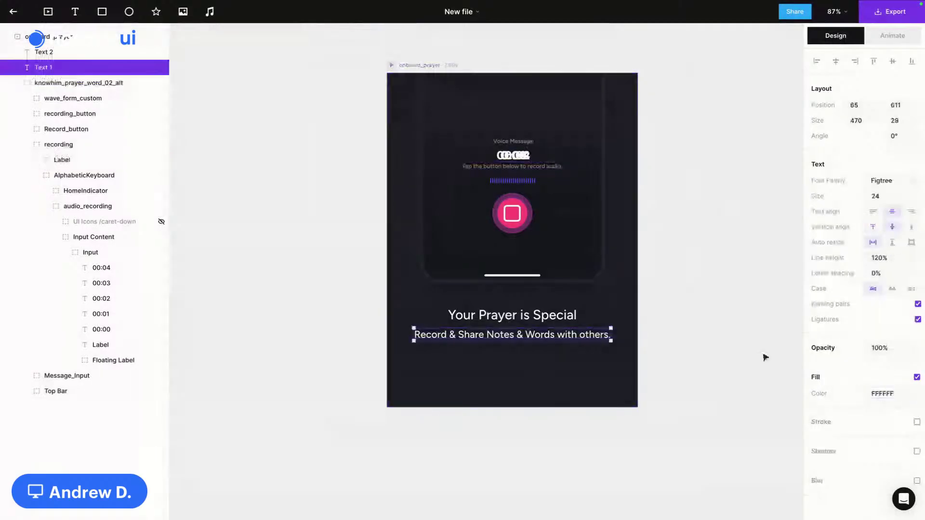
left_click(886, 391)
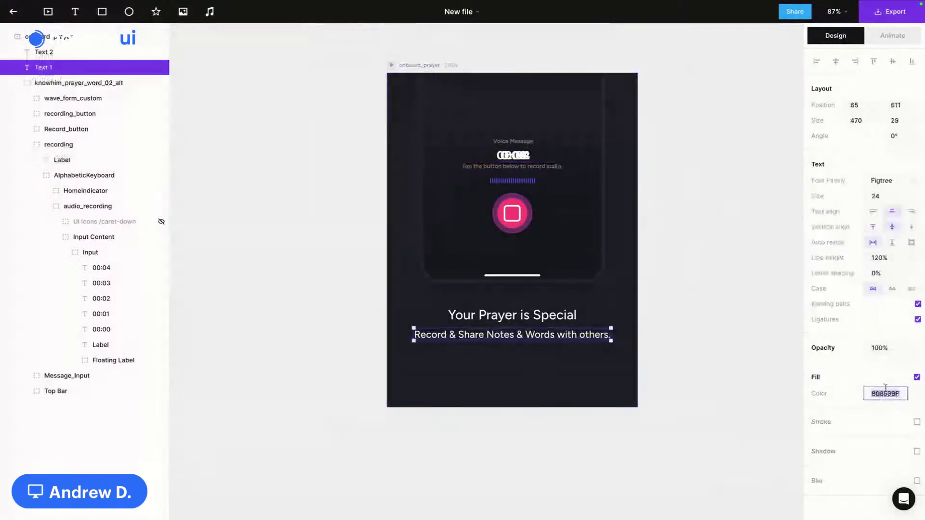
key("Return")
left_click(742, 376)
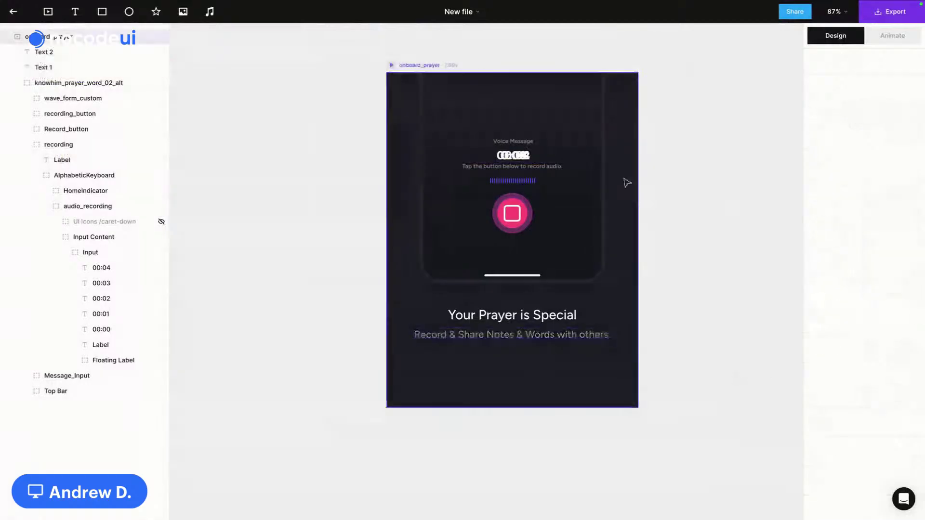
Step: Play the animation from about 0.48 s to review the recording sequence with the heading and caption
left_click(892, 36)
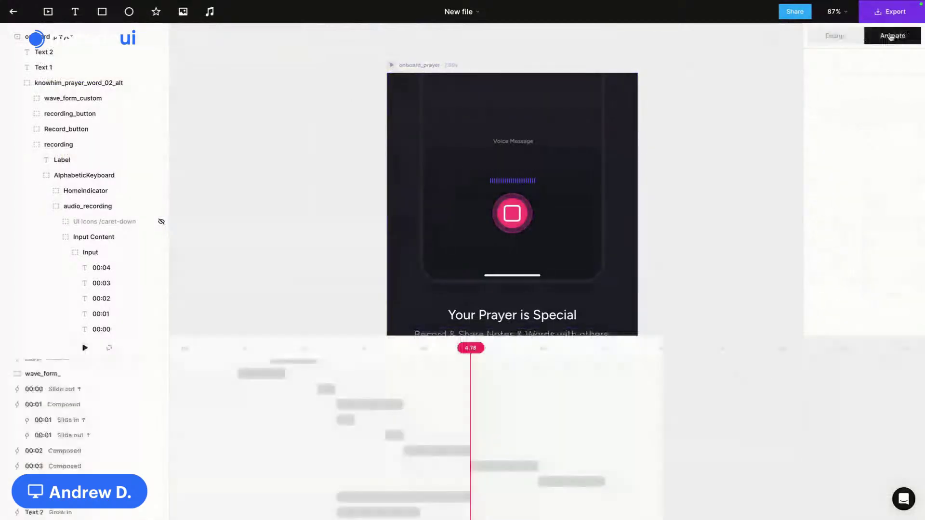
left_click(213, 349)
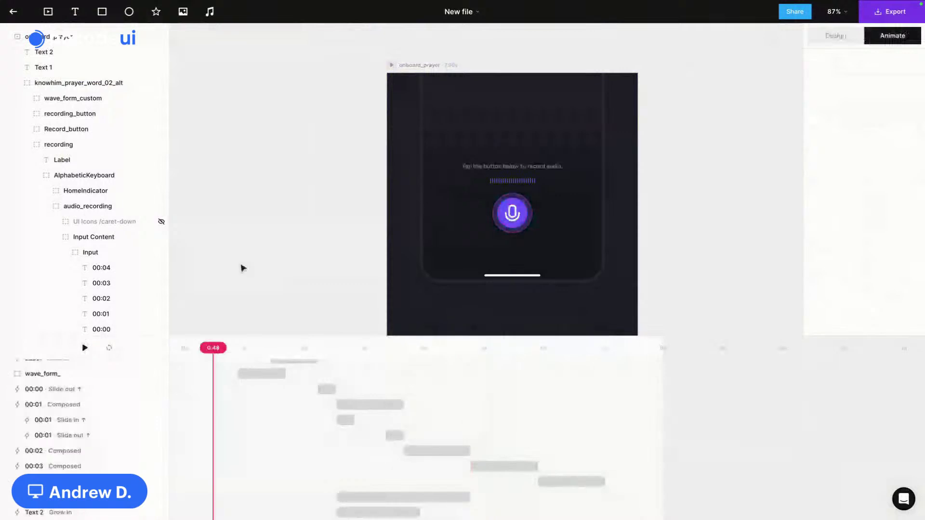
scroll(250, 284, "down", 2)
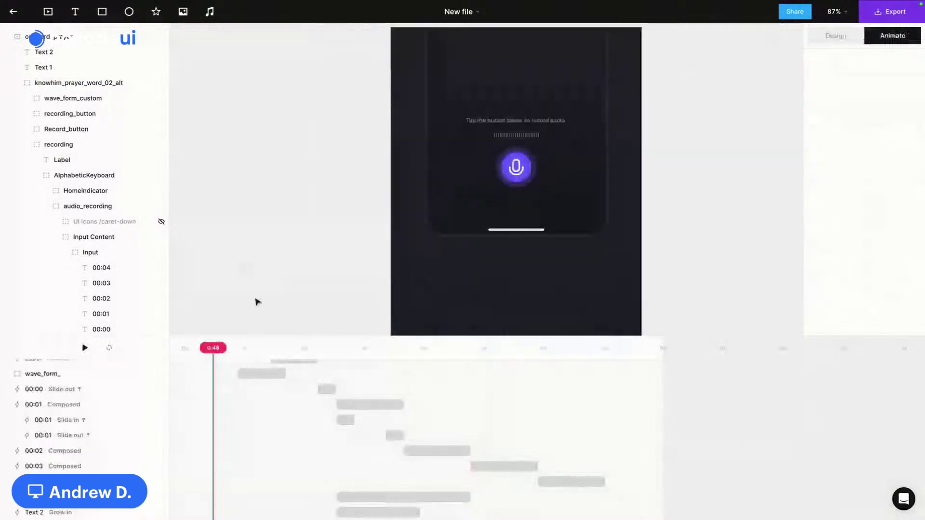
key("space")
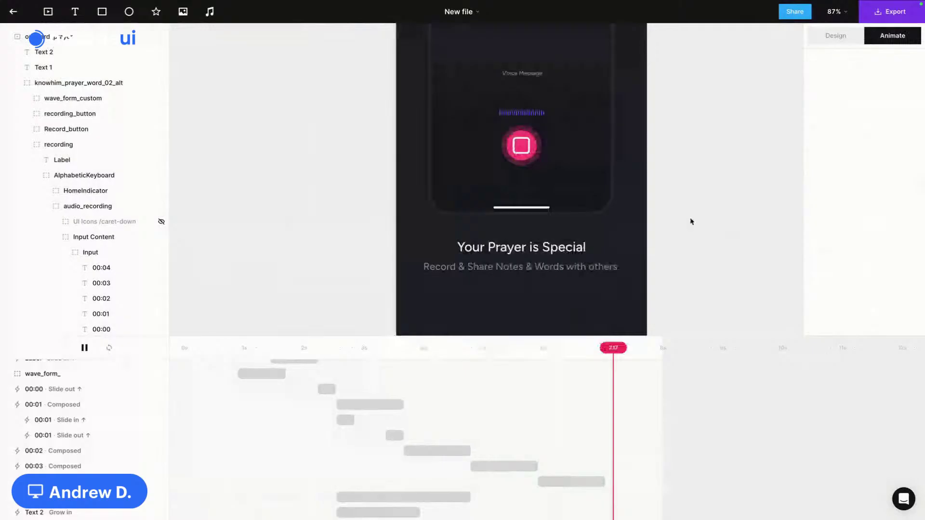
Step: Select recording_button and Record_button together and nudge them slightly upward, closer to the waveform
left_click(522, 114)
scroll(522, 115, "up", 2)
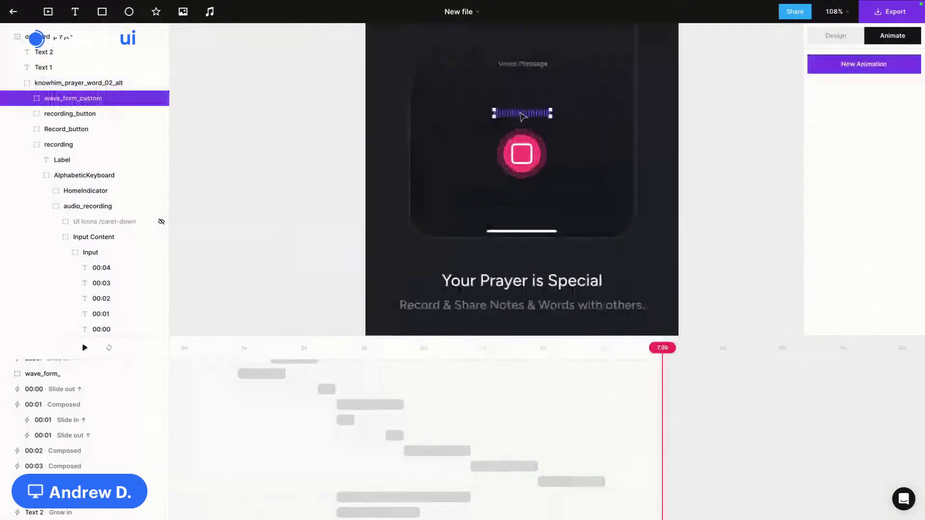
scroll(522, 115, "up", 2)
left_click(522, 161)
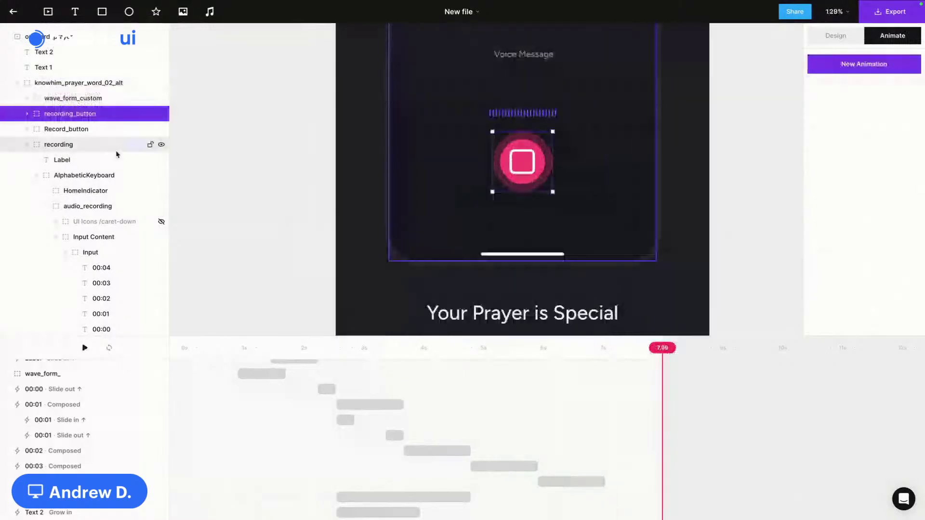
left_click(102, 128, "shift")
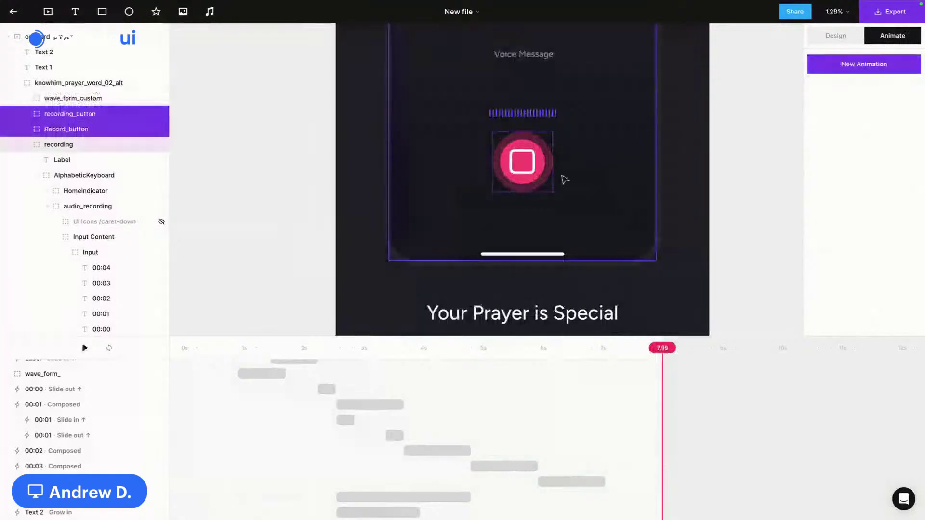
left_click_drag(534, 172, 532, 168)
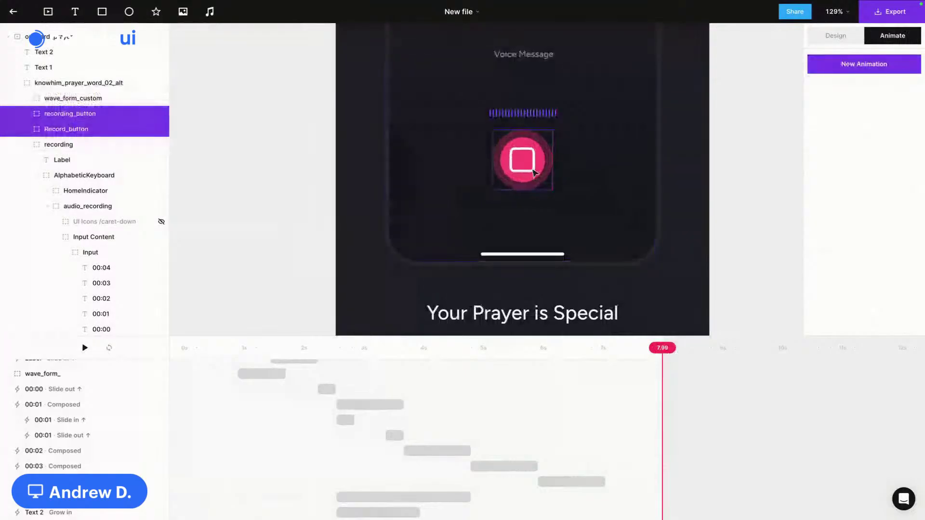
Step: Inspect the placement of wave_form_custom above the record button in the Design view, and deselect it
left_click(103, 98)
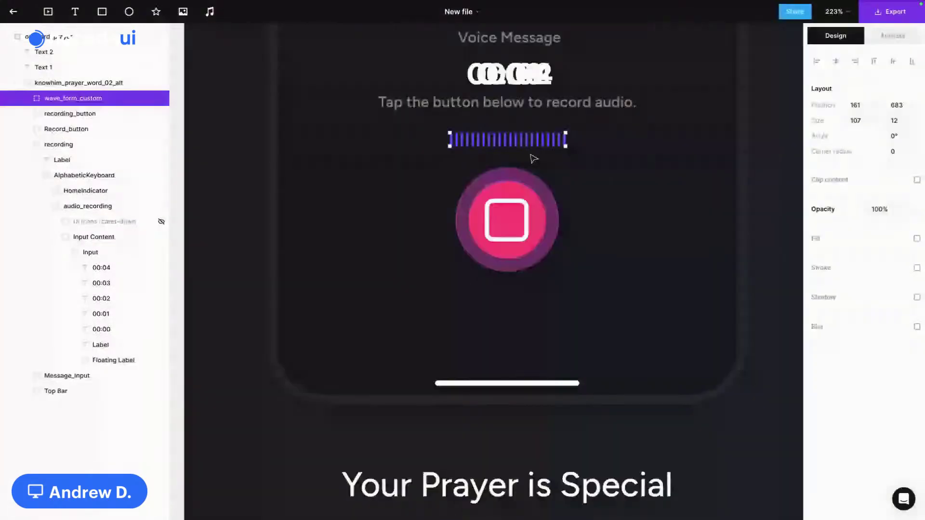
left_click(266, 184)
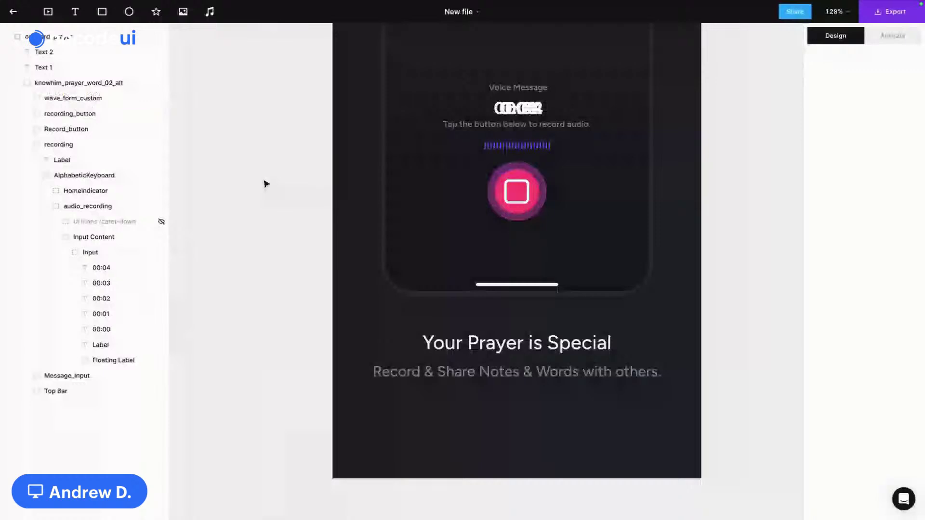
scroll(265, 183, "down", 2)
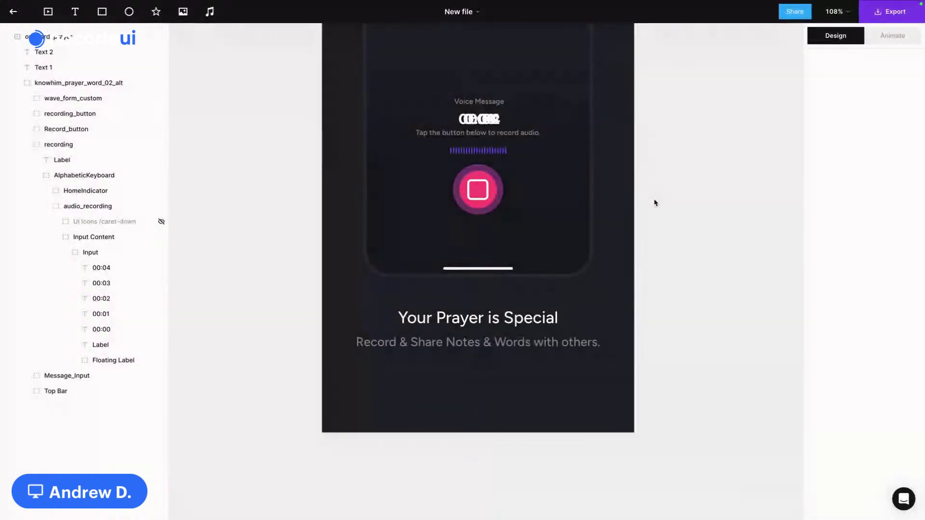
scroll(621, 256, "down", 1)
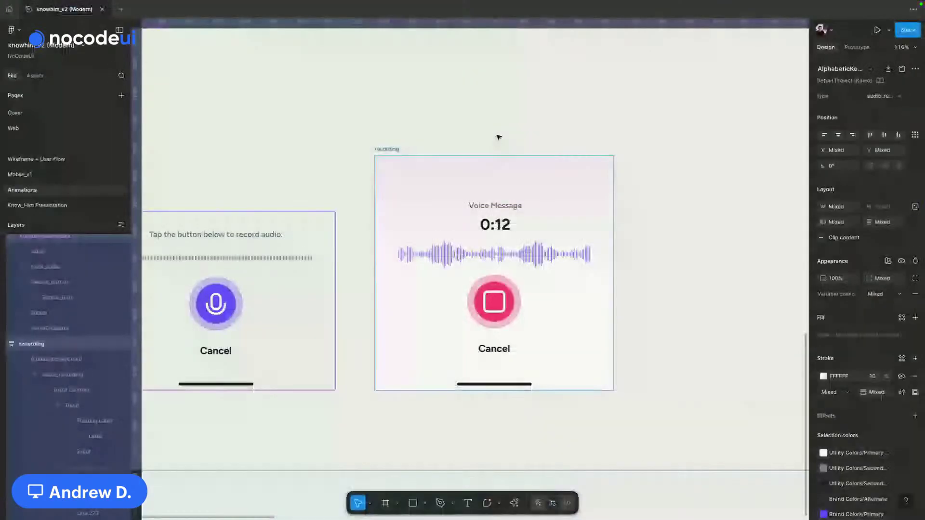
Step: Look over the recording frame and its surroundings on the Animations page in Figma
scroll(499, 137, "down", 6)
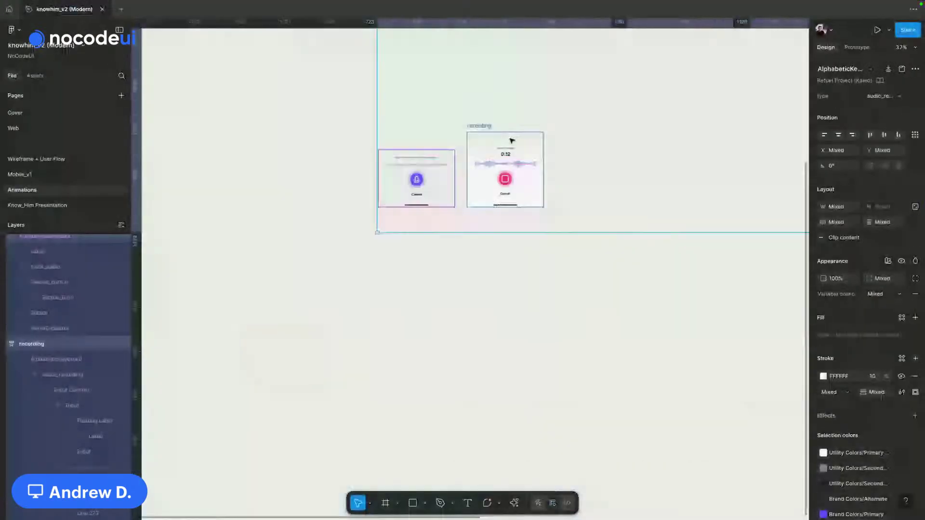
scroll(499, 193, "up", 4)
left_click(500, 272)
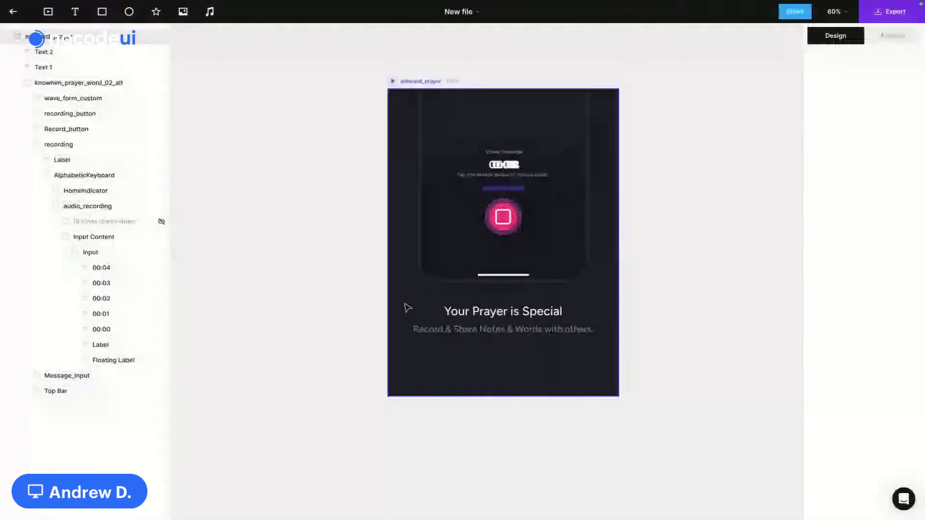
Step: Open the KnowHim Onboarding file from the Jitter drafts and watch the onboarding_2 animation
left_click(13, 13)
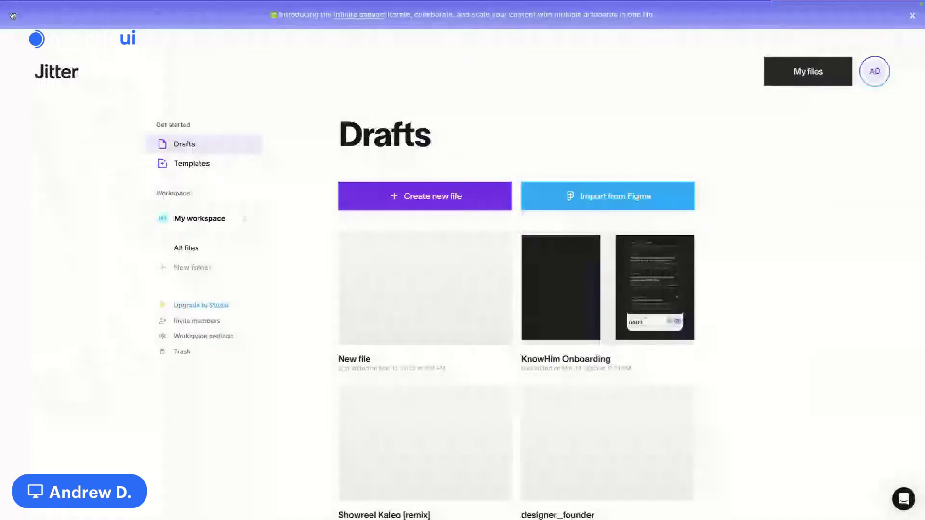
left_click(657, 317)
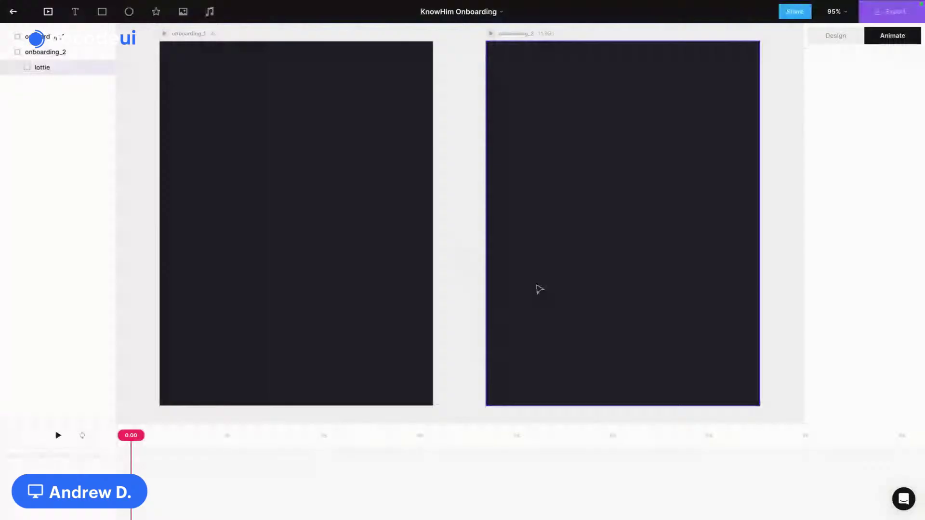
scroll(776, 151, "right", 3)
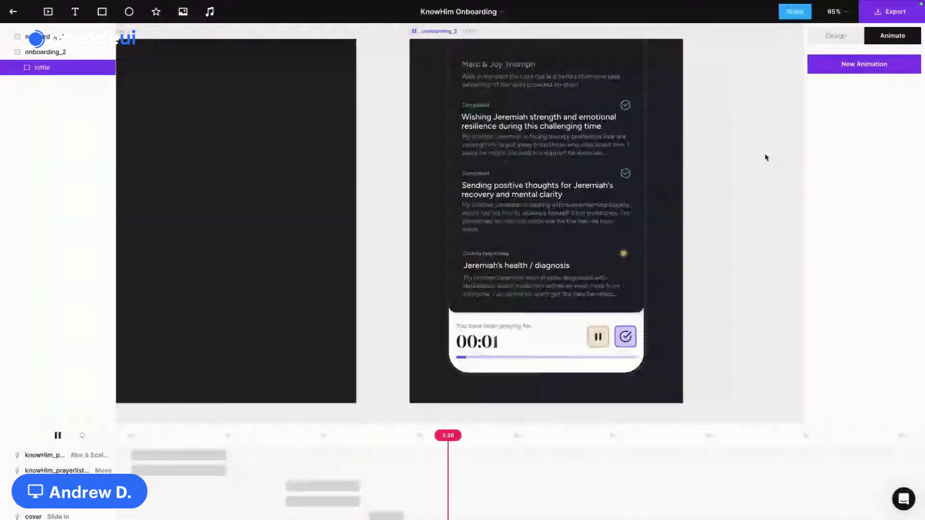
scroll(489, 394, "right", 2)
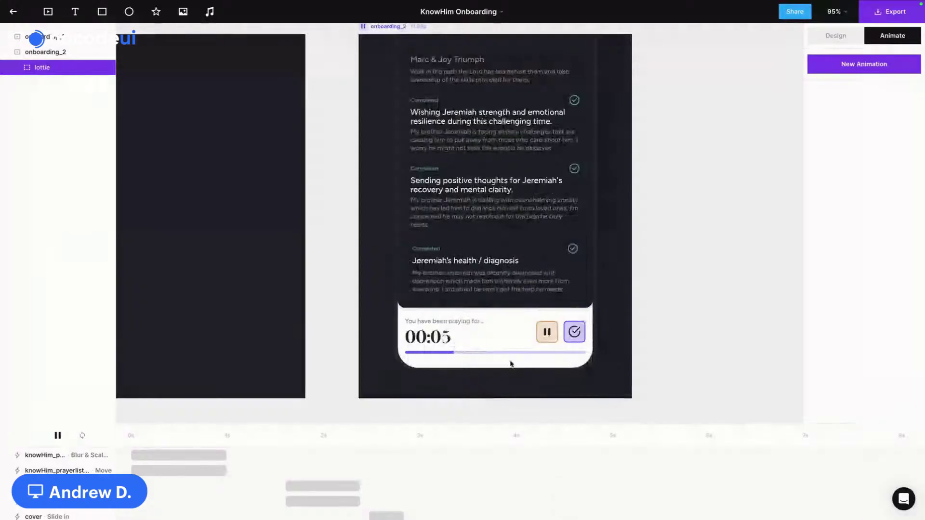
key("Escape")
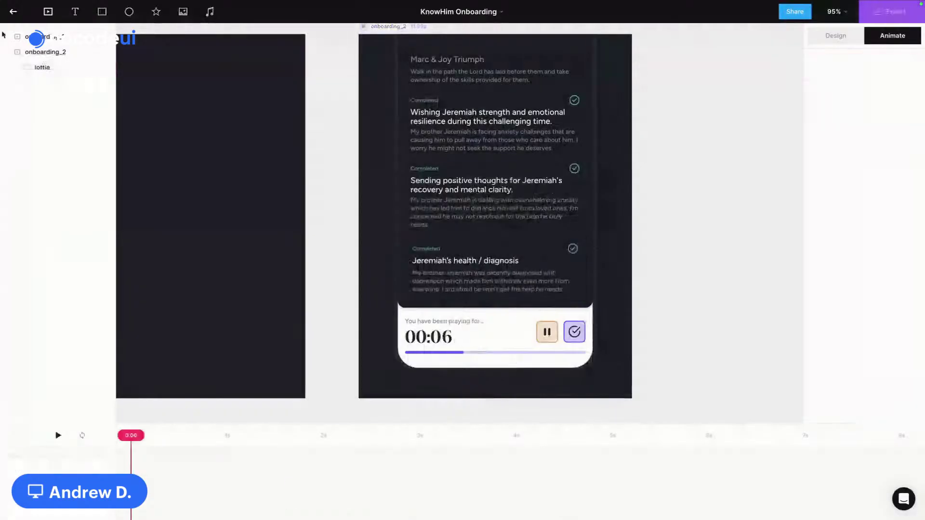
Step: Reopen New file from the drafts and play the onboard_prayer animation from the start
left_click(14, 12)
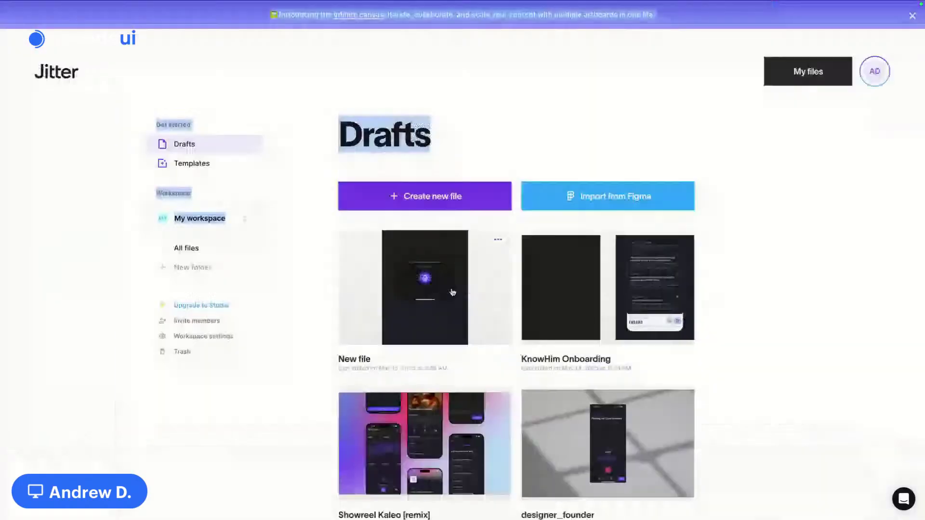
left_click(452, 292)
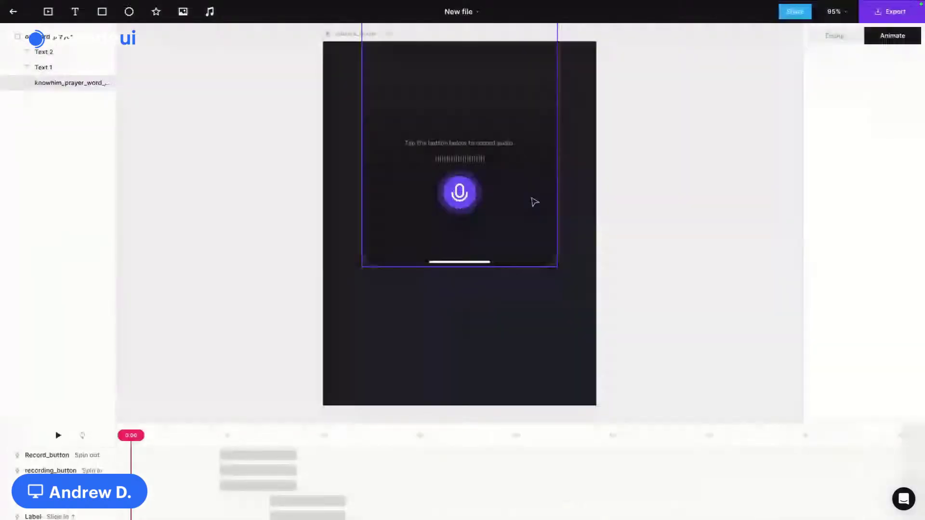
key("space")
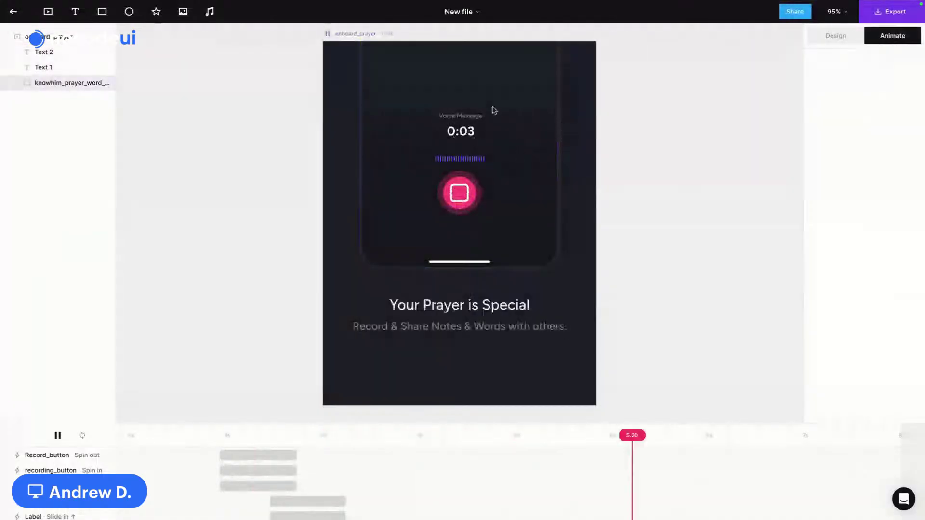
left_click(592, 318)
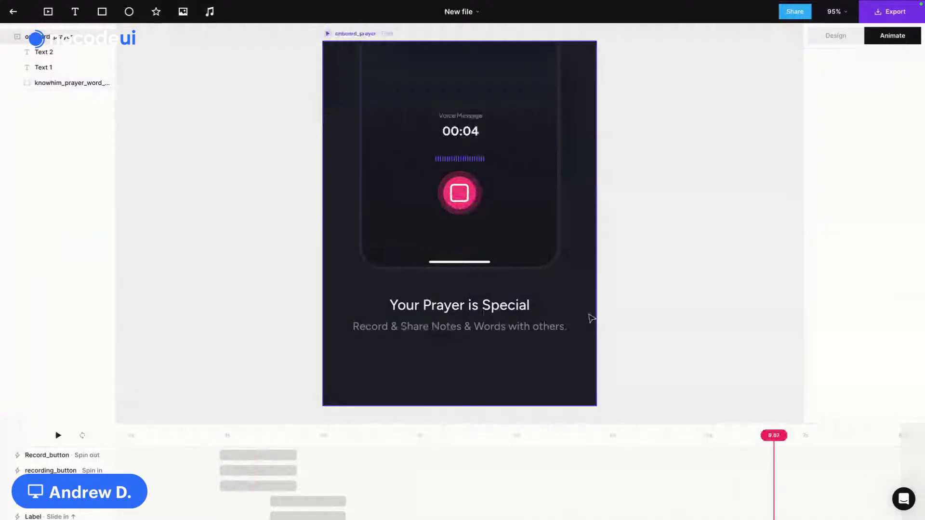
left_click(582, 282)
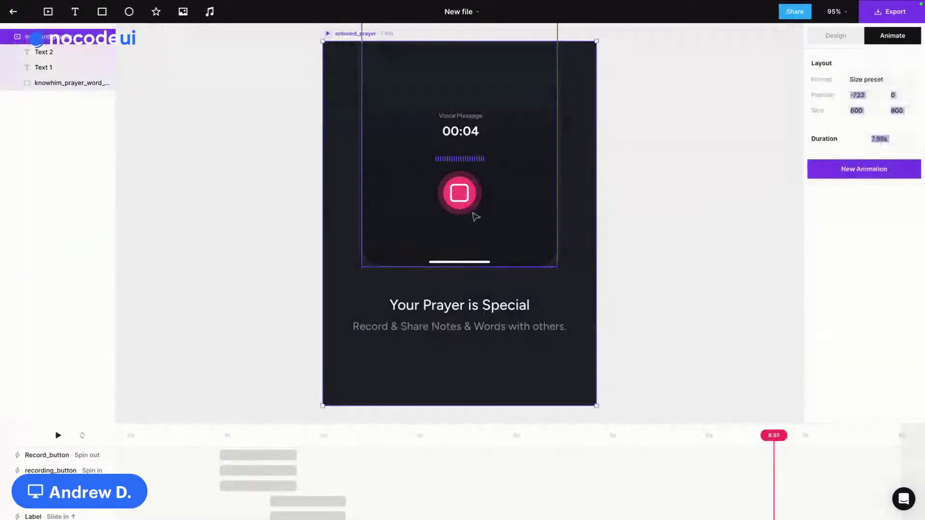
Step: Switch to Figma, open the Mobile_v1 page and look over the dark Main Screens v0 designs
key("ctrl+Right")
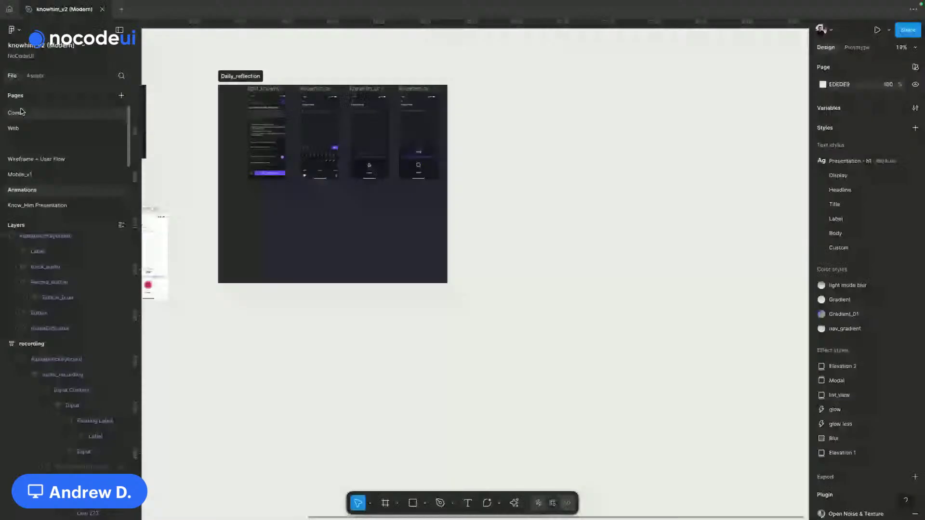
left_click(52, 175)
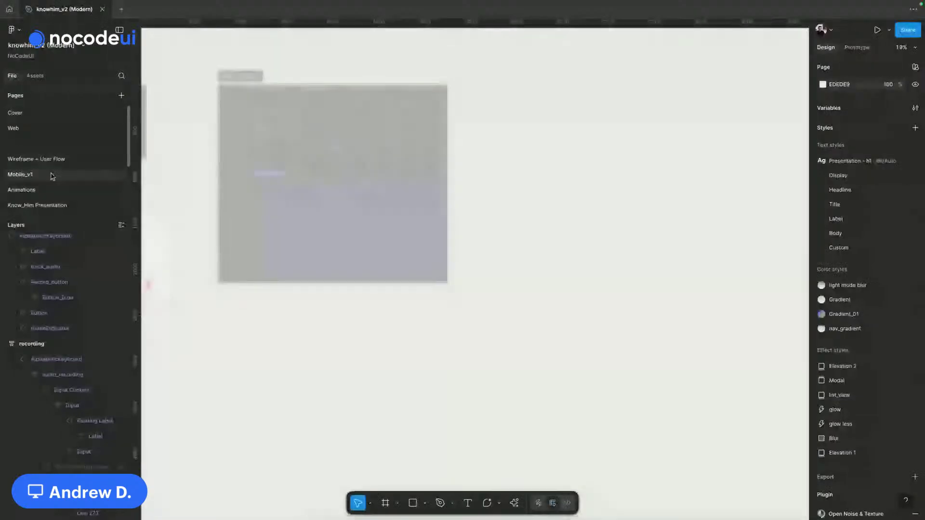
scroll(578, 306, "down", 8)
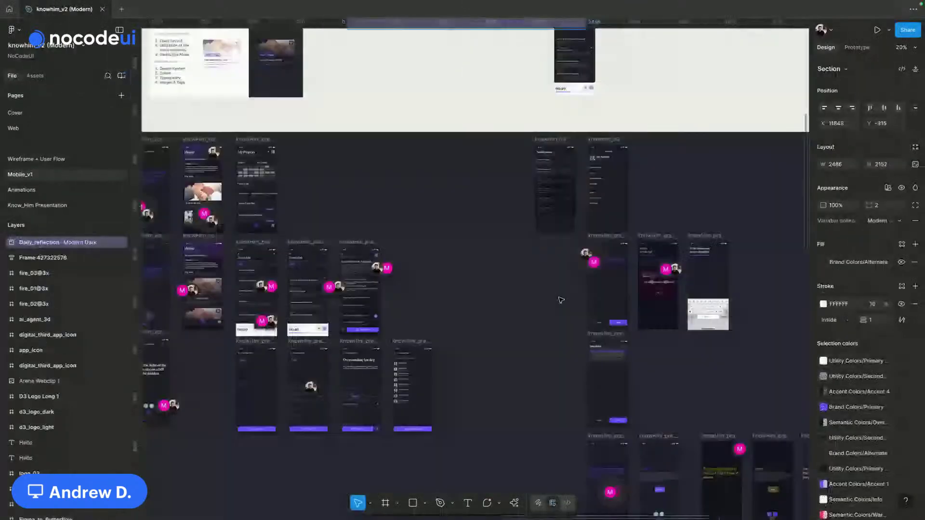
scroll(560, 300, "left", 1)
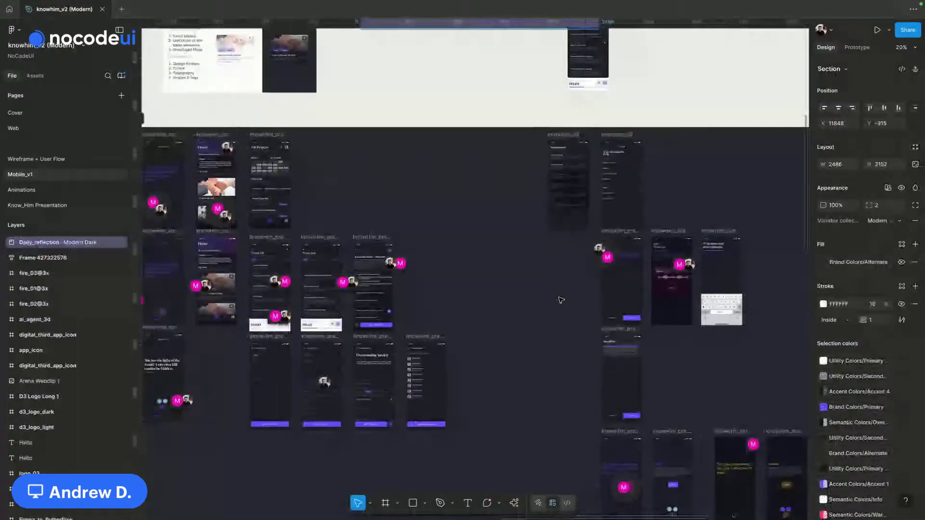
scroll(560, 300, "left", 2)
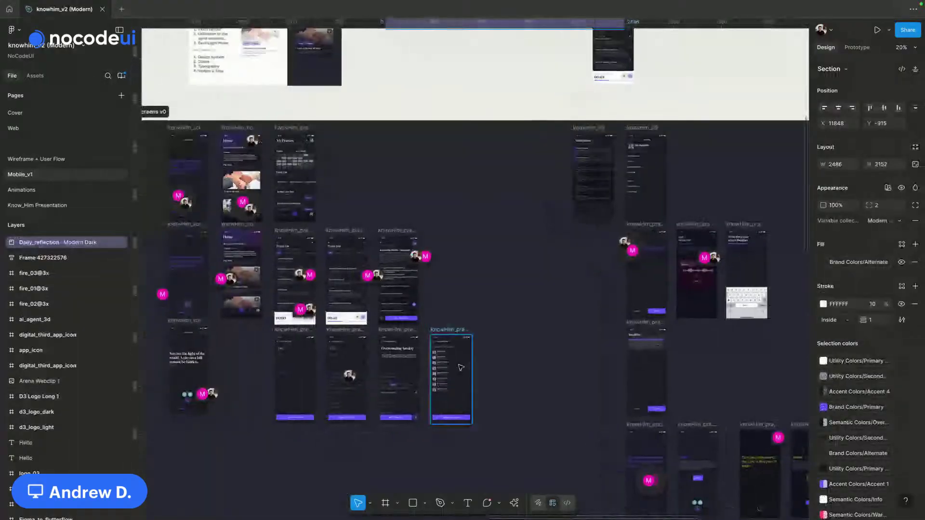
Step: Browse the light Main Screens v0 designs, and return past the Onboarding section to the dark screens
scroll(460, 368, "down", 5)
scroll(460, 367, "down", 7)
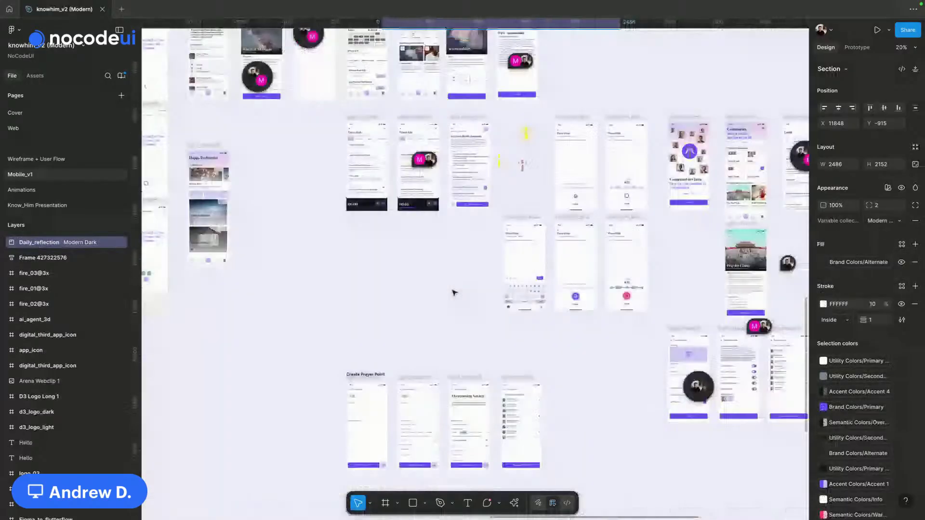
left_click(453, 293)
scroll(452, 292, "right", 2)
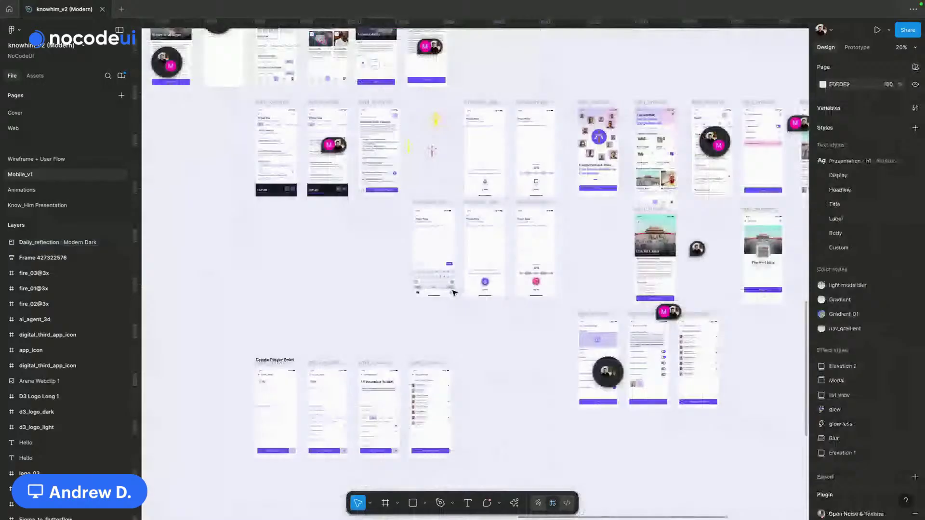
scroll(453, 292, "up", 5)
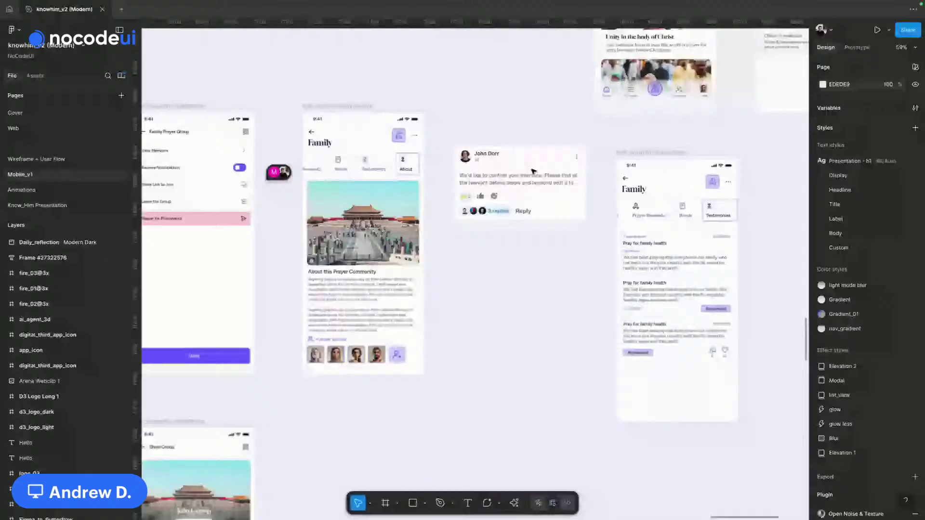
scroll(363, 346, "down", 3)
scroll(363, 346, "up", 5)
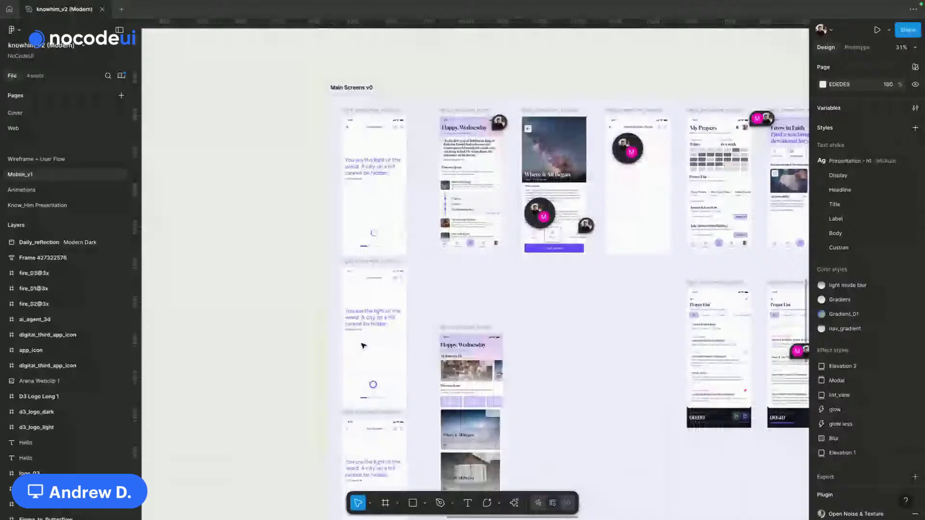
scroll(363, 346, "down", 4)
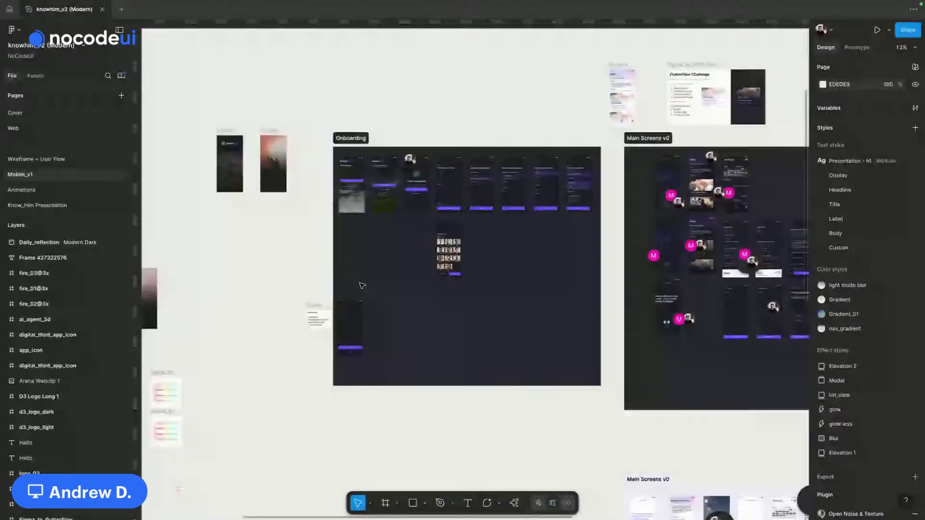
scroll(362, 286, "right", 6)
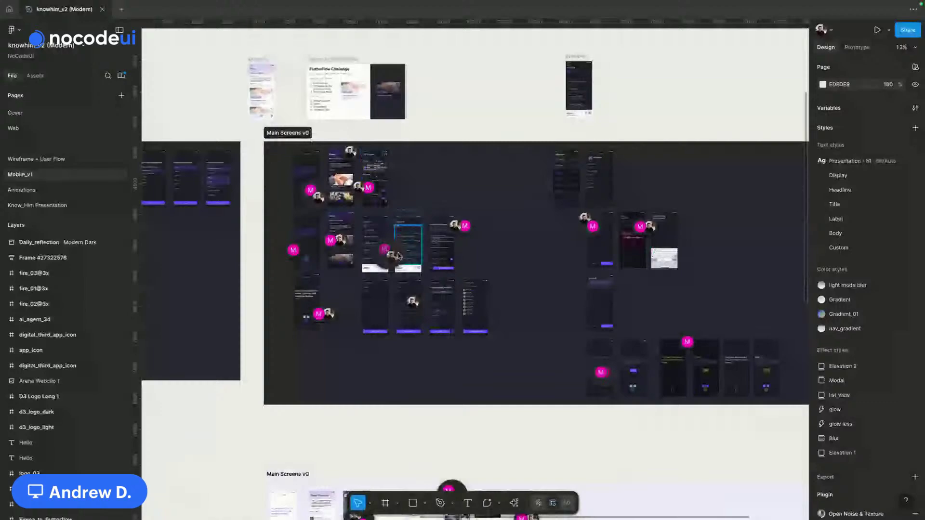
Step: Switch to the iPhone 16 Plus Simulator and look through the past prayer notes of the family prayer request
key("ctrl+Right")
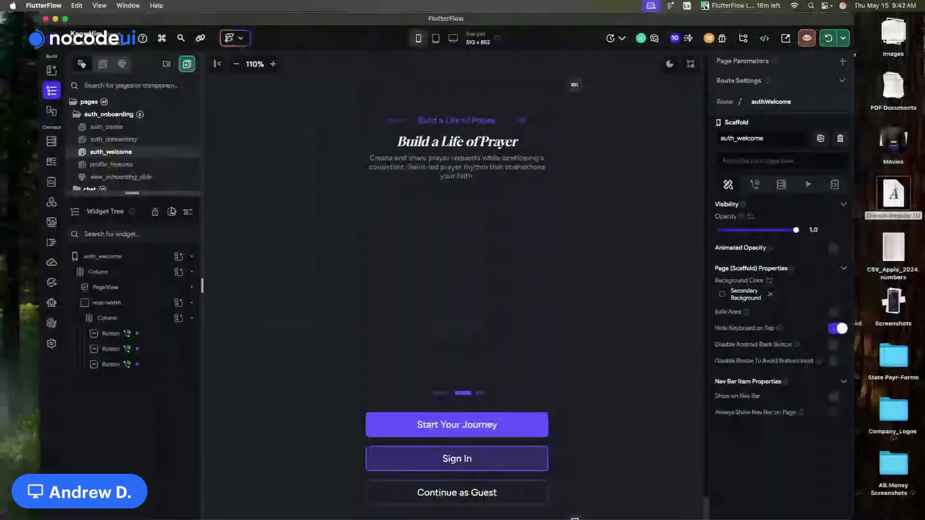
key("super+Tab")
key("super+Tab")
key("super+Tab")
key("super+Tab")
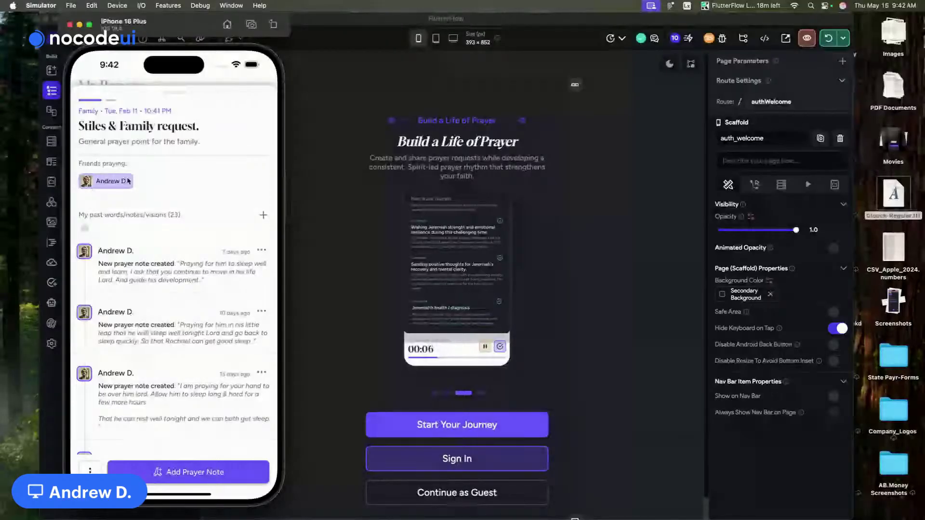
left_click_drag(128, 181, 161, 369)
scroll(162, 386, "down", 5)
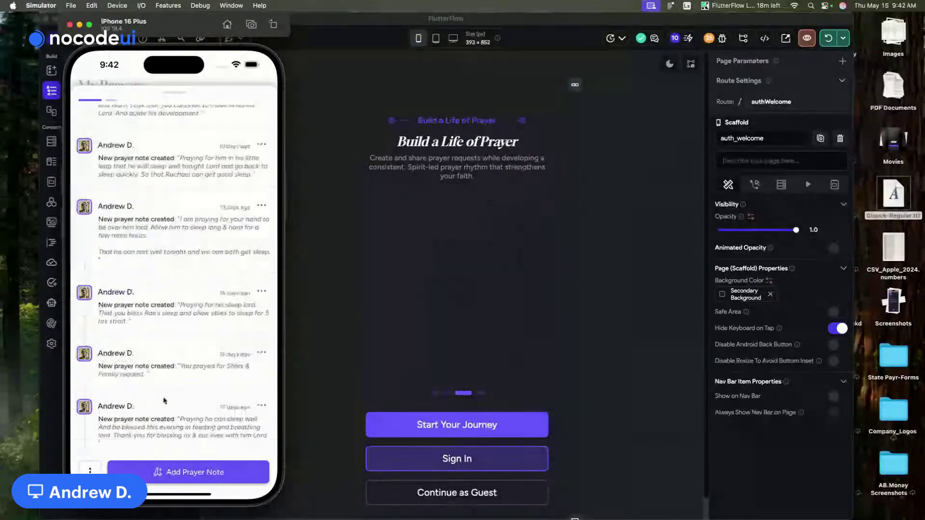
scroll(165, 401, "up", 4)
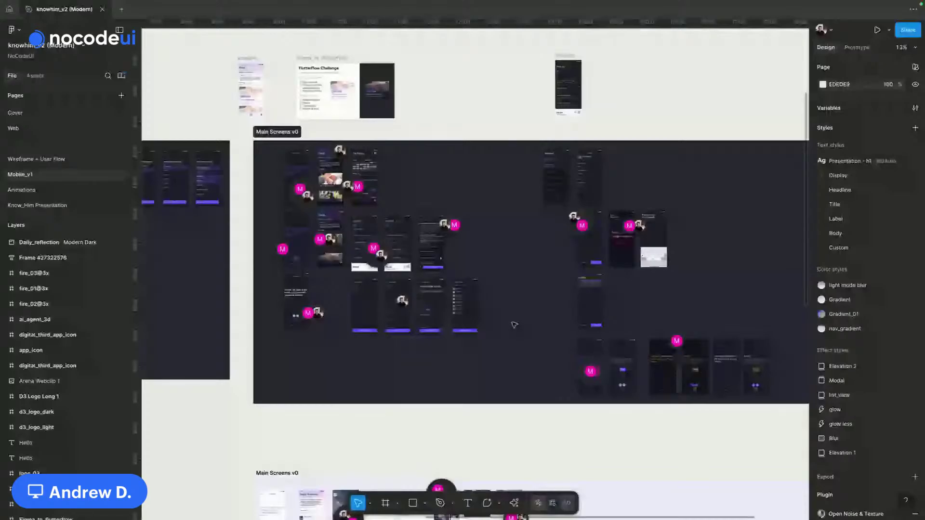
Step: Copy the Prayed 4x button from the dark prayers screen onto empty canvas and detach the copy from its component
scroll(411, 165, "up", 5)
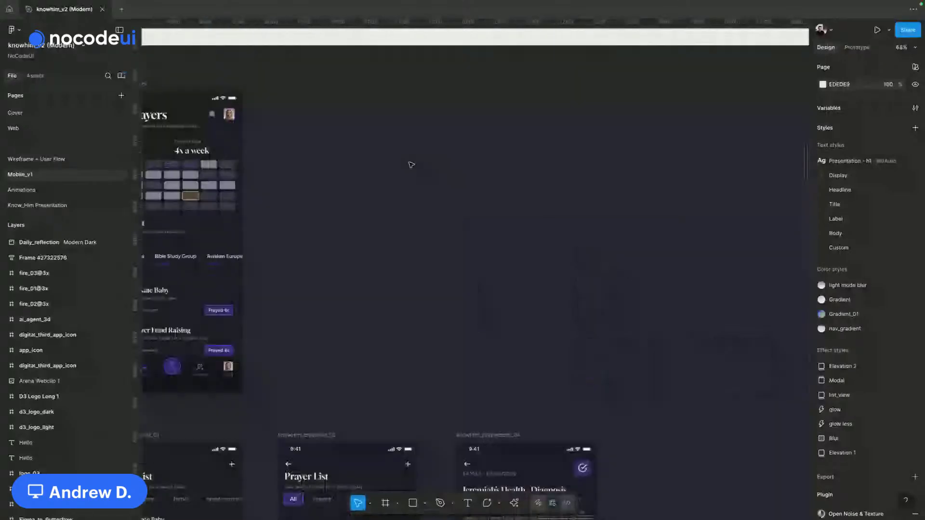
scroll(214, 320, "up", 3)
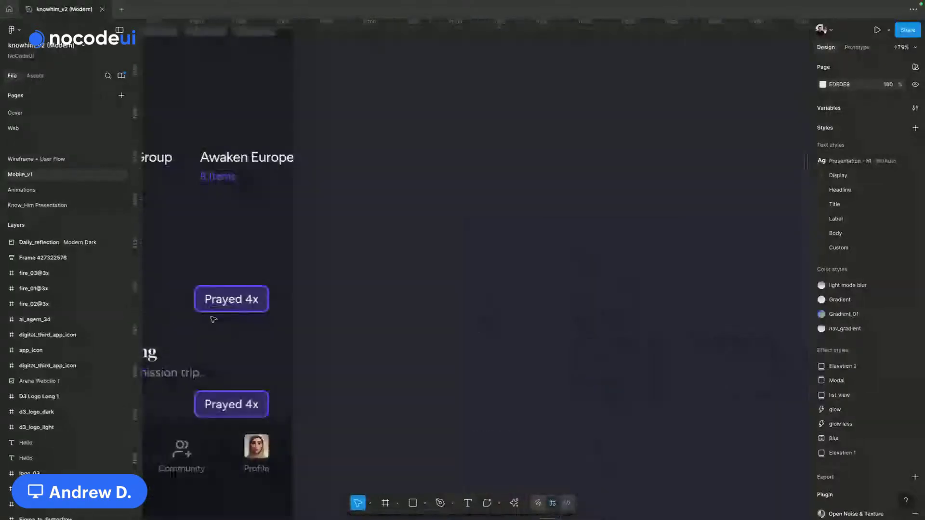
left_click(222, 304)
double_click(222, 304)
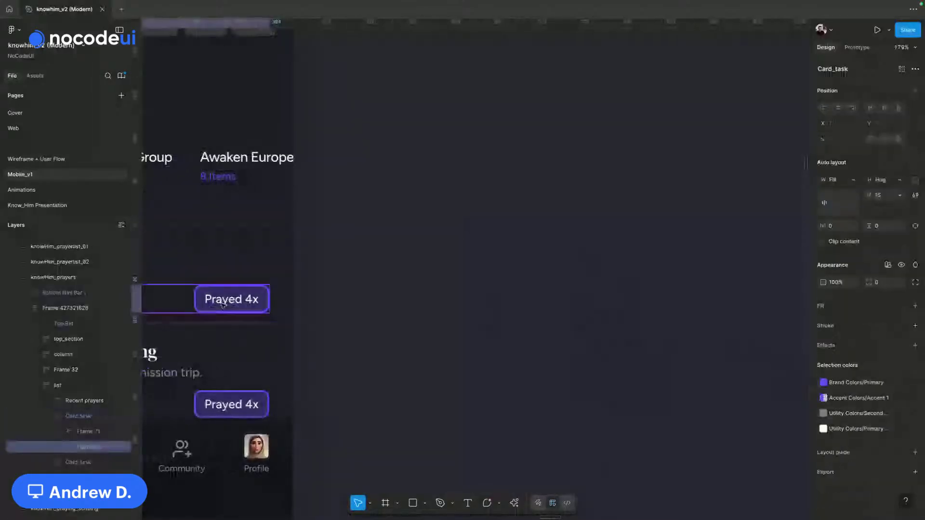
double_click(222, 304)
left_click(398, 213)
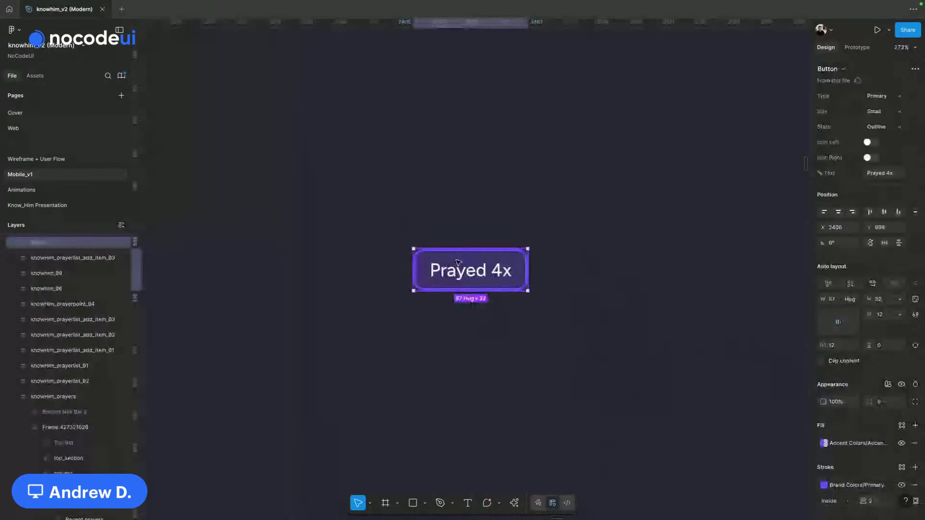
right_click(458, 262)
mouse_move(511, 363)
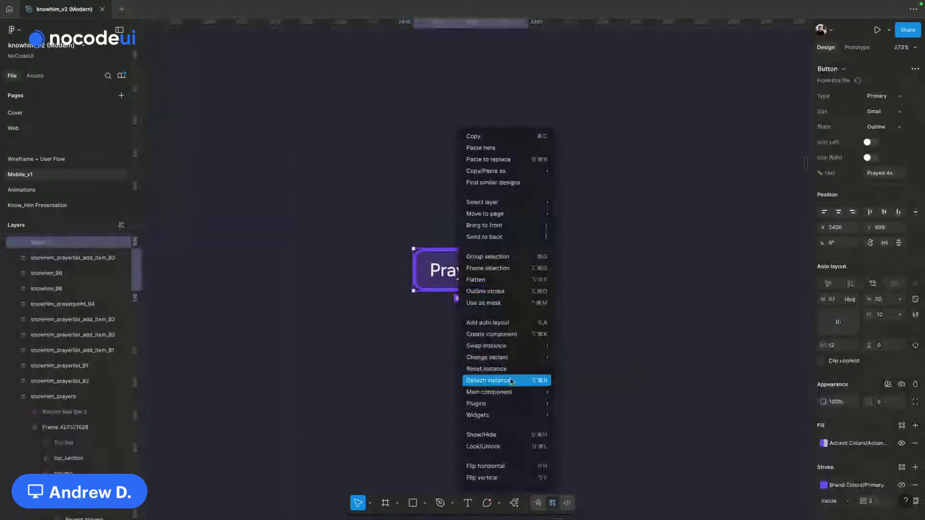
left_click(511, 380)
Step: Copy the profile avatar from the prayers screen's navigation bar into the detached button and place it before the label
scroll(419, 350, "down", 5)
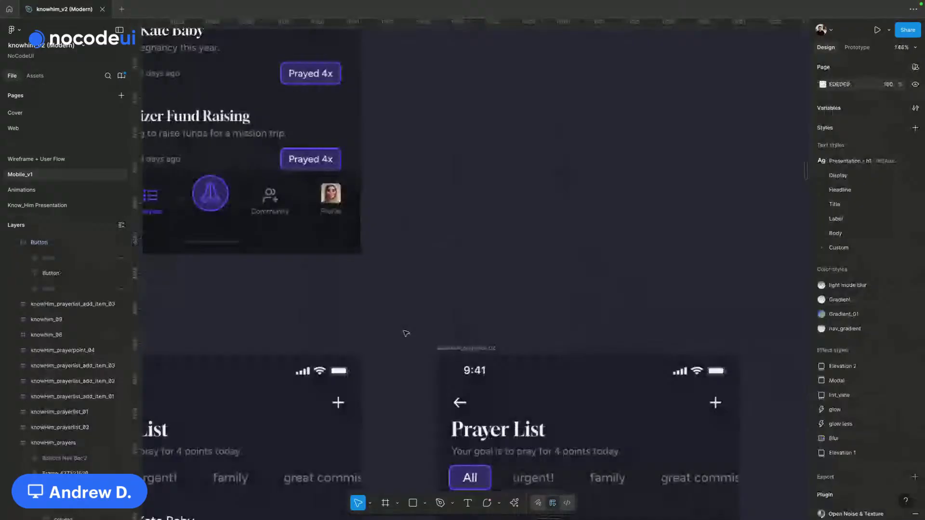
scroll(407, 333, "up", 3)
scroll(406, 333, "left", 3)
left_click(371, 155)
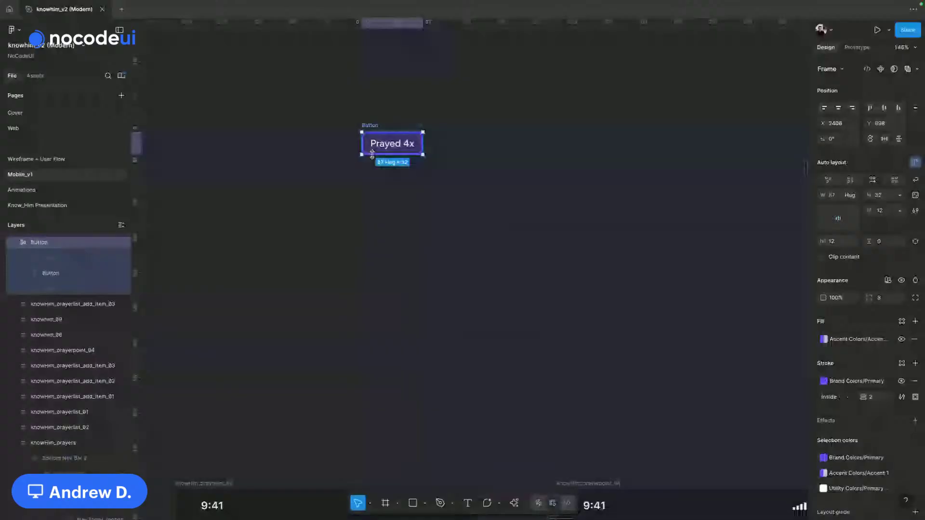
key("ctrl+v")
key("Left")
key("Escape")
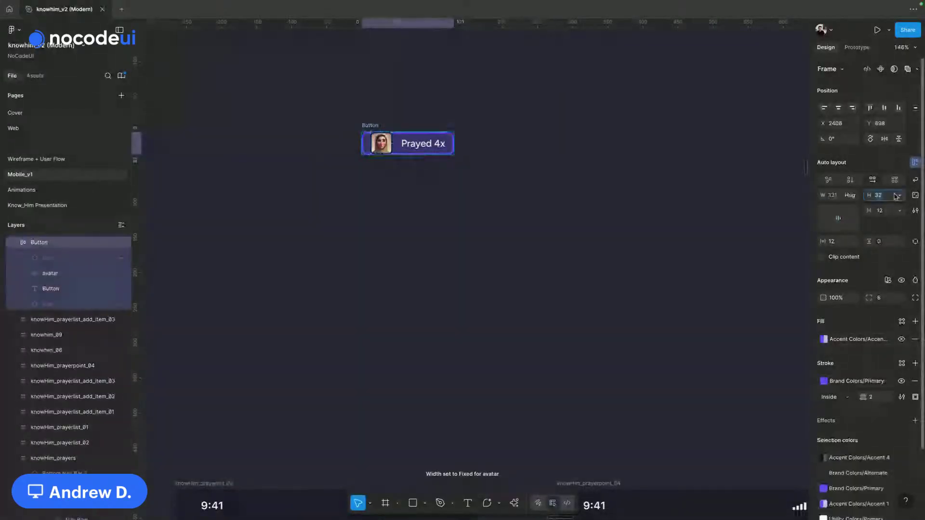
Step: Make the detached button's height hug its contents and set its vertical padding to 8
left_click(897, 196)
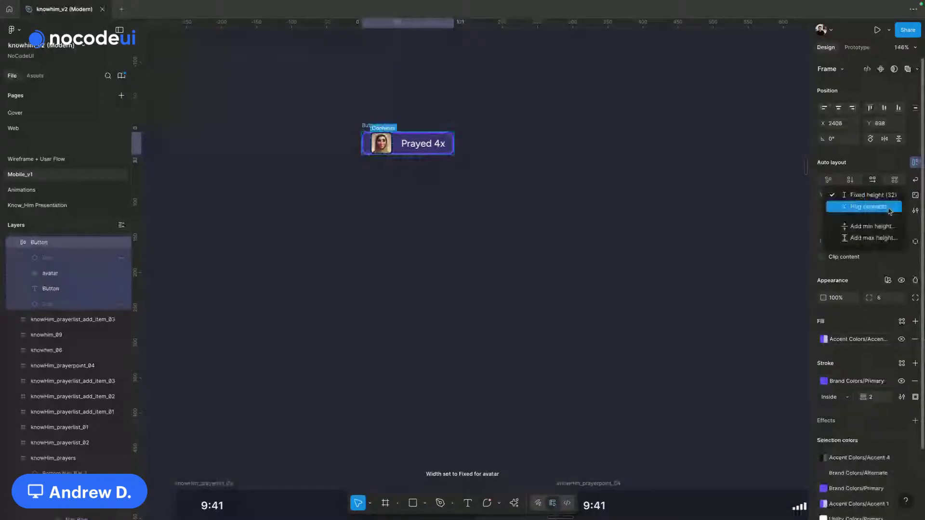
left_click(889, 208)
scroll(390, 147, "up", 3)
left_click(892, 245)
type("8")
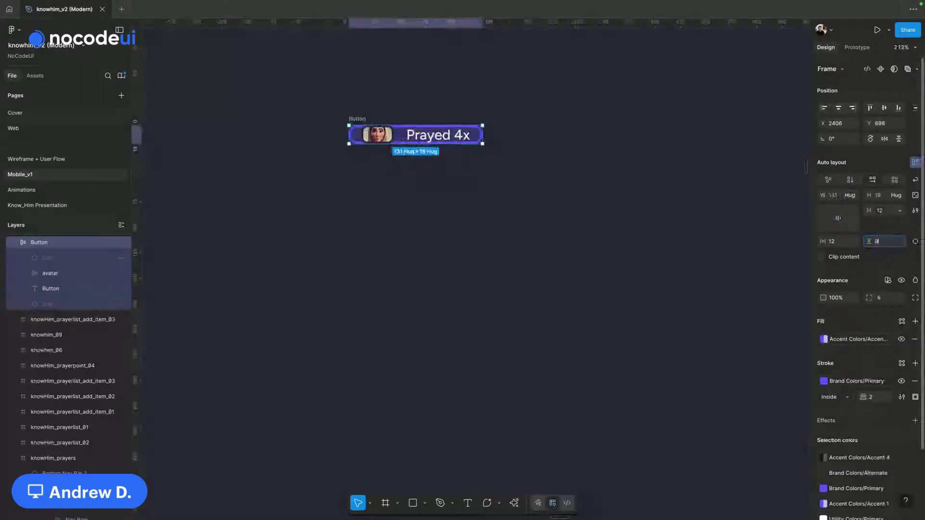
key("Return")
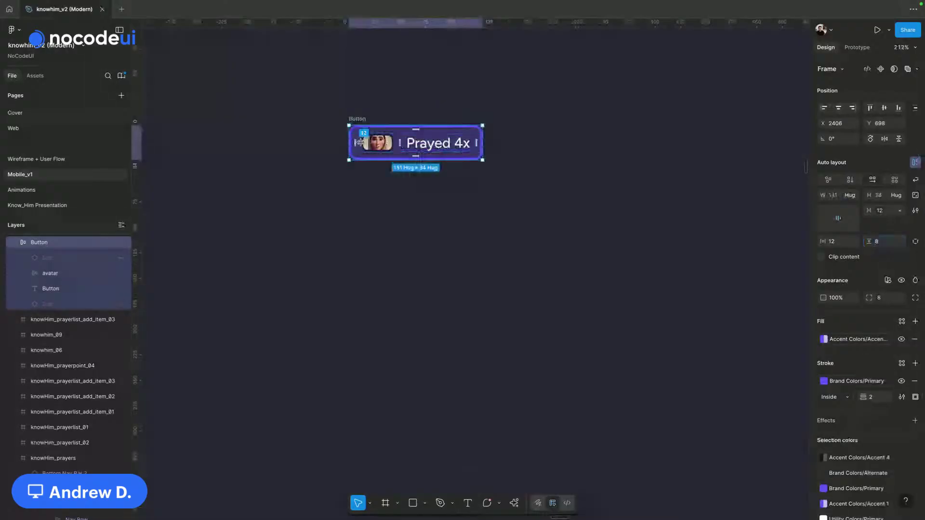
Step: Resize the avatar inside the button to 24 × 24
left_click(380, 143)
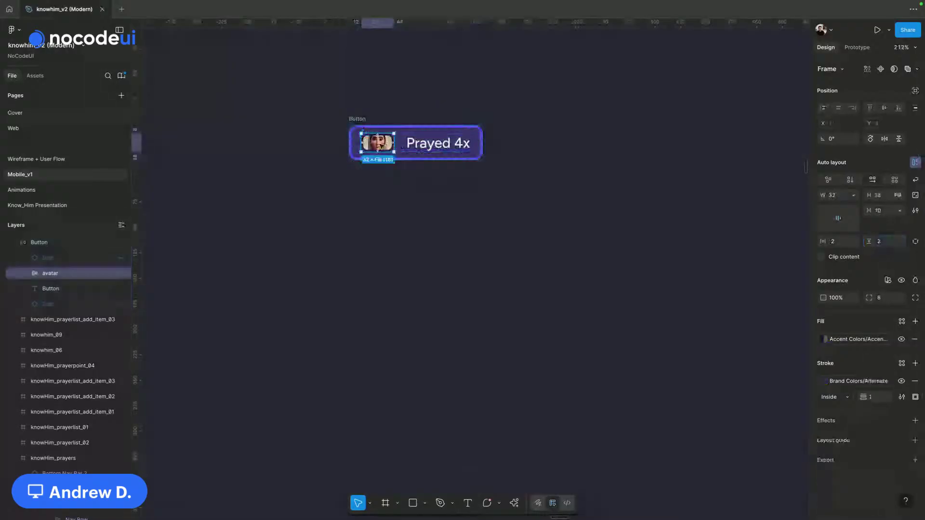
left_click(883, 197)
type("2")
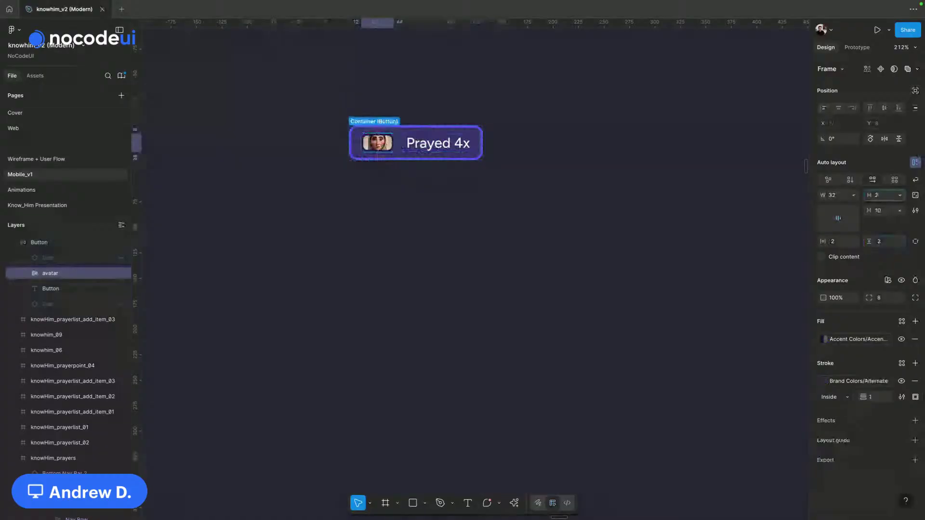
type("4")
key("shift+Tab")
type("24")
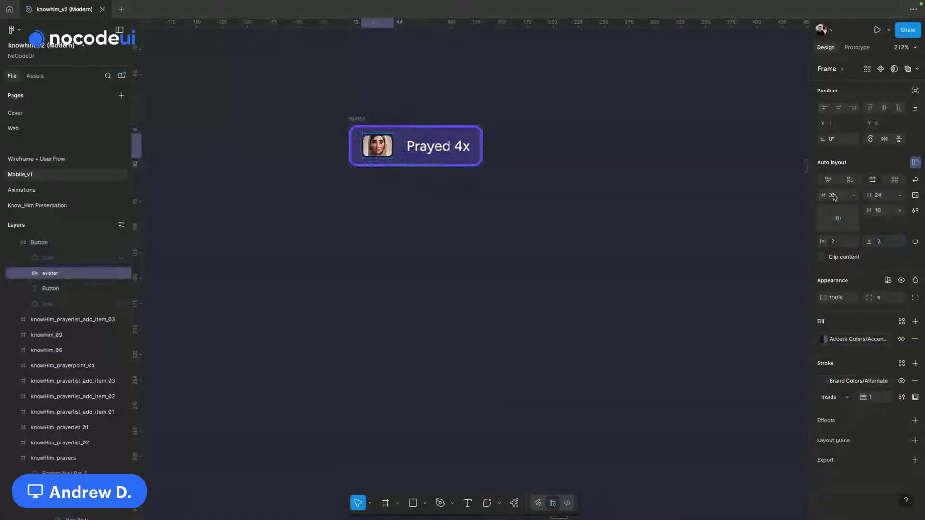
key("Return")
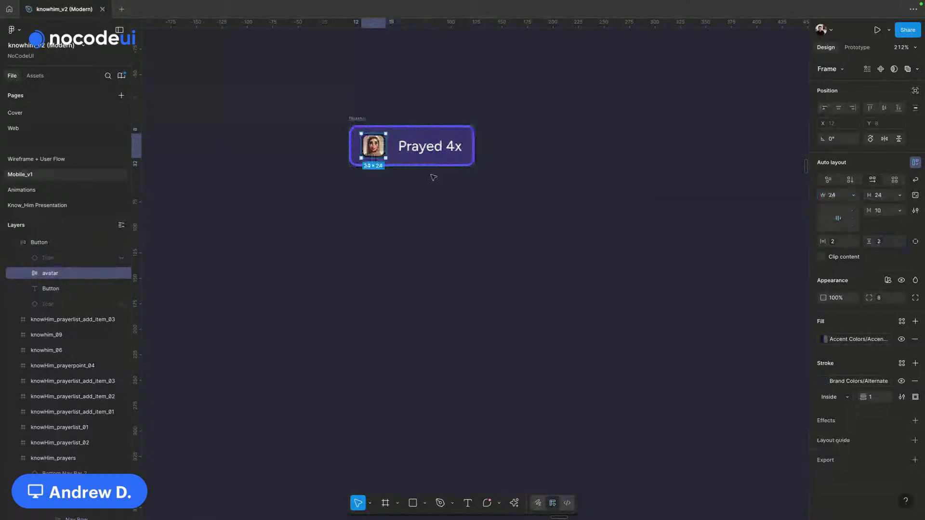
key("Escape")
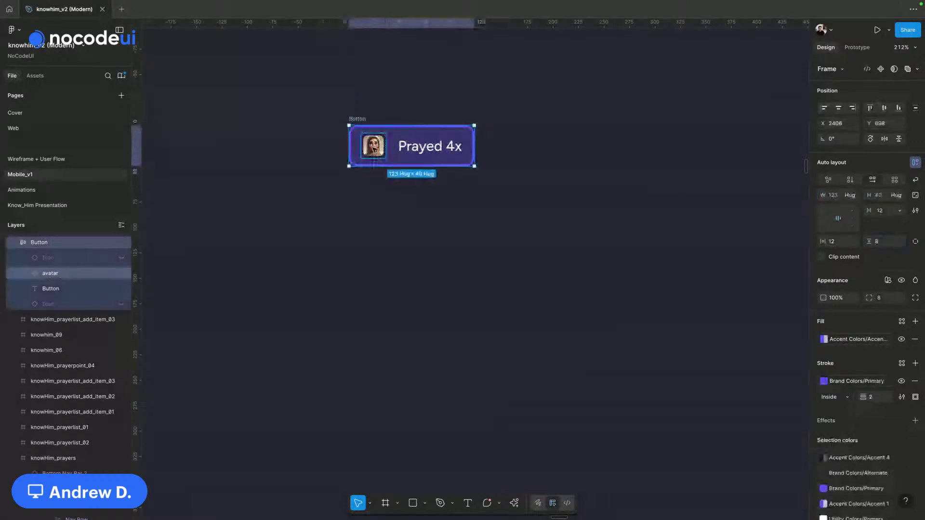
Step: Replace the button's Prayed 4x label with a person's first name
double_click(430, 149)
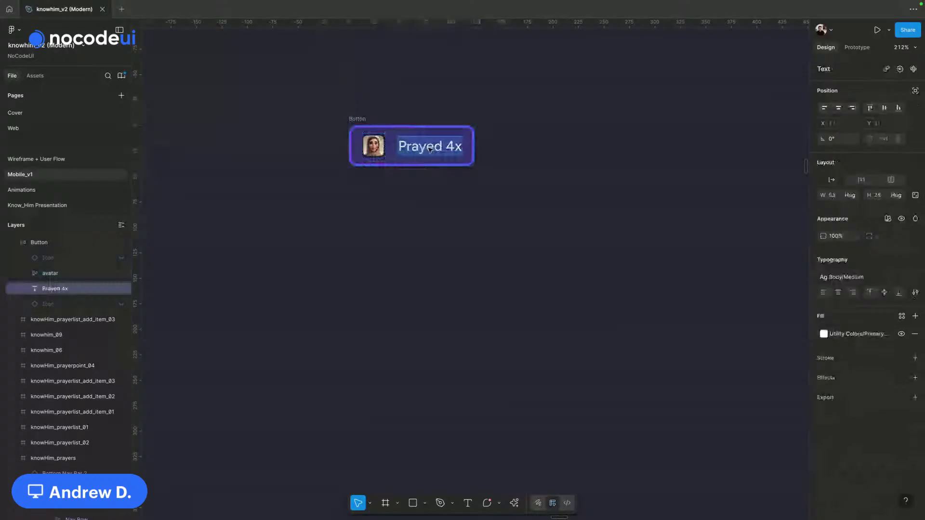
type("Ruth")
key("Escape")
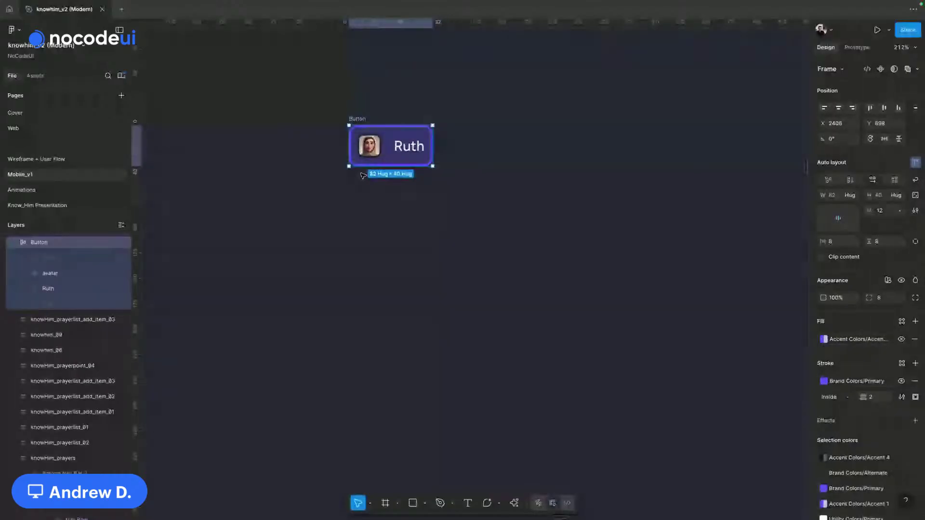
Step: Set the avatar button's vertical and horizontal padding to 4
left_click(368, 150)
key("Escape")
left_click(889, 246)
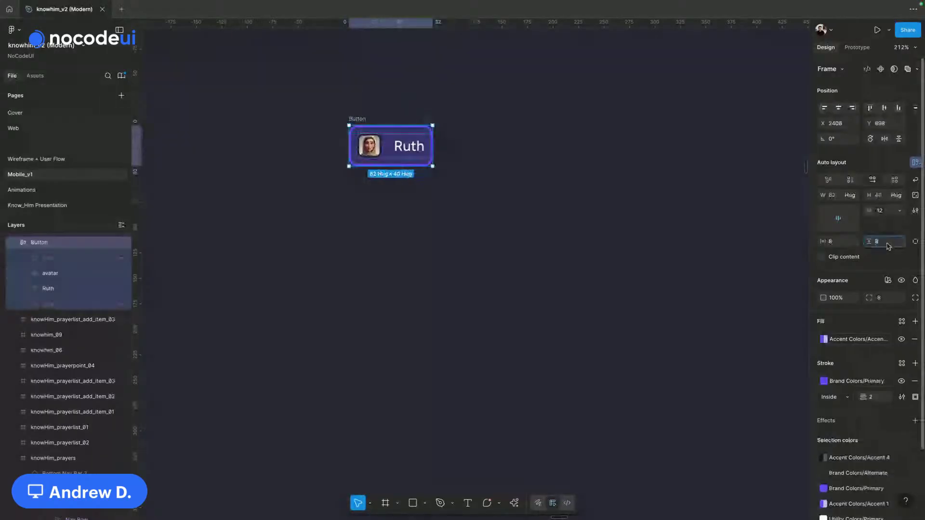
type("4")
key("Return")
left_click(840, 248)
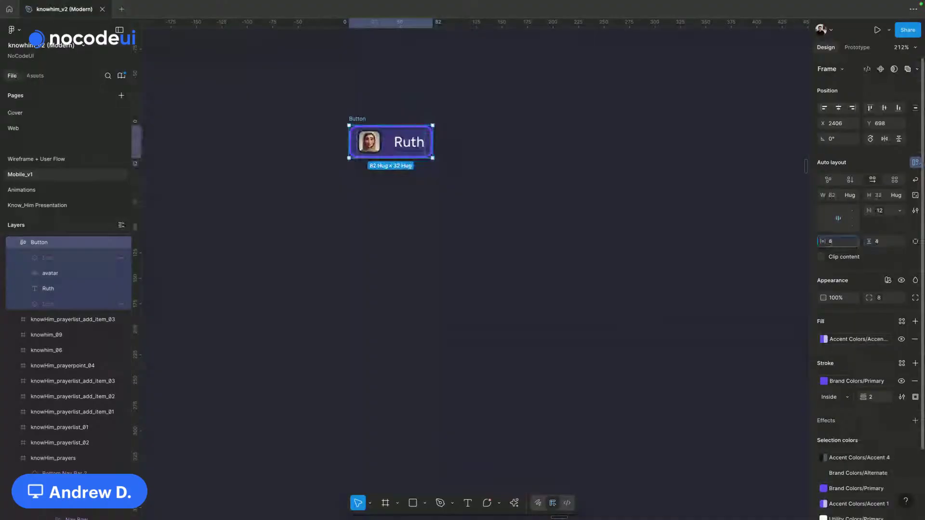
type("4")
key("Return")
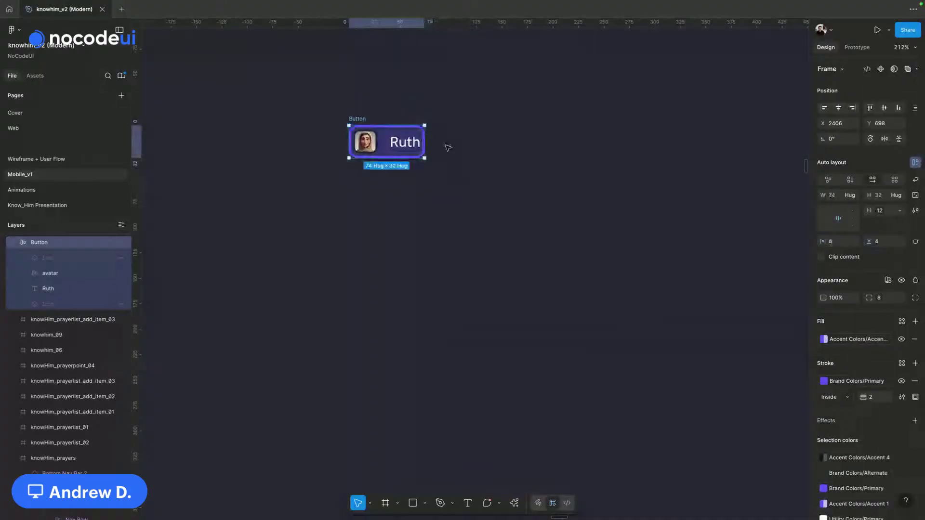
Step: Switch the avatar button to individual paddings and set its right padding to 12
left_click(410, 145)
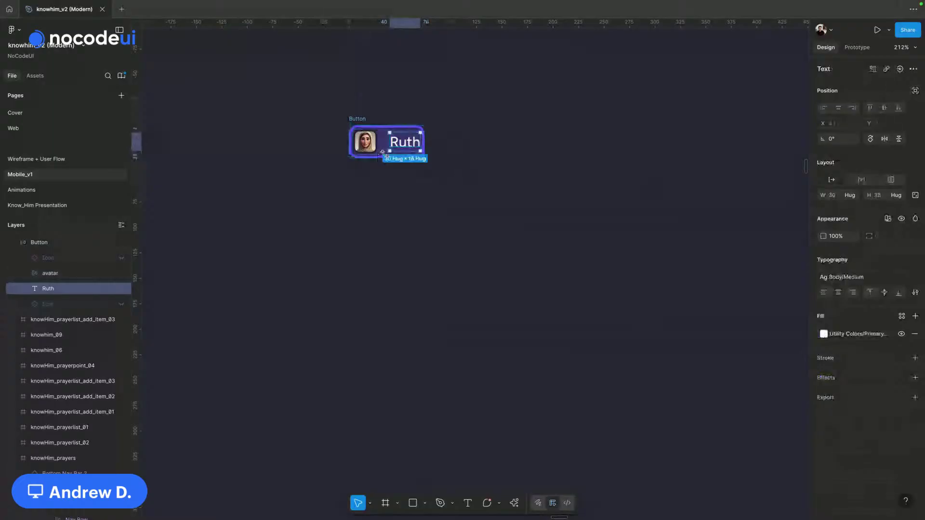
key("Escape")
left_click(356, 119)
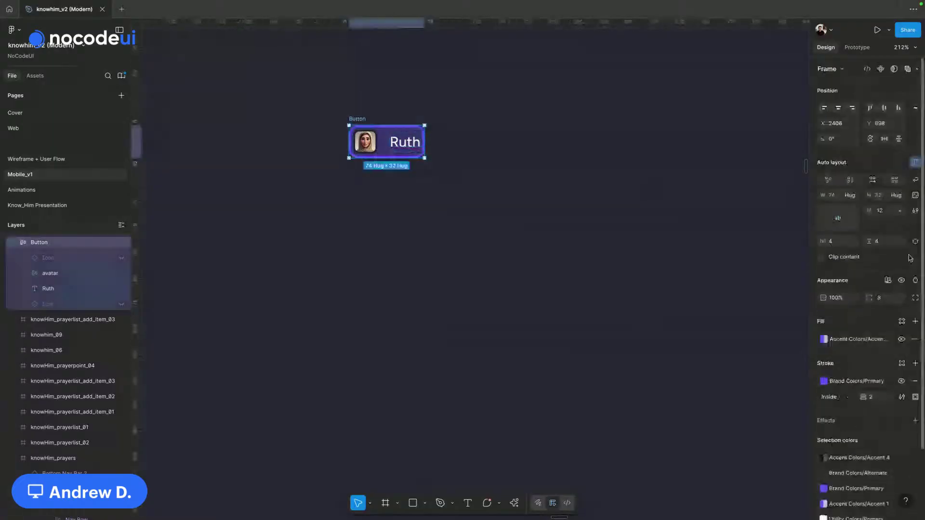
left_click(915, 241)
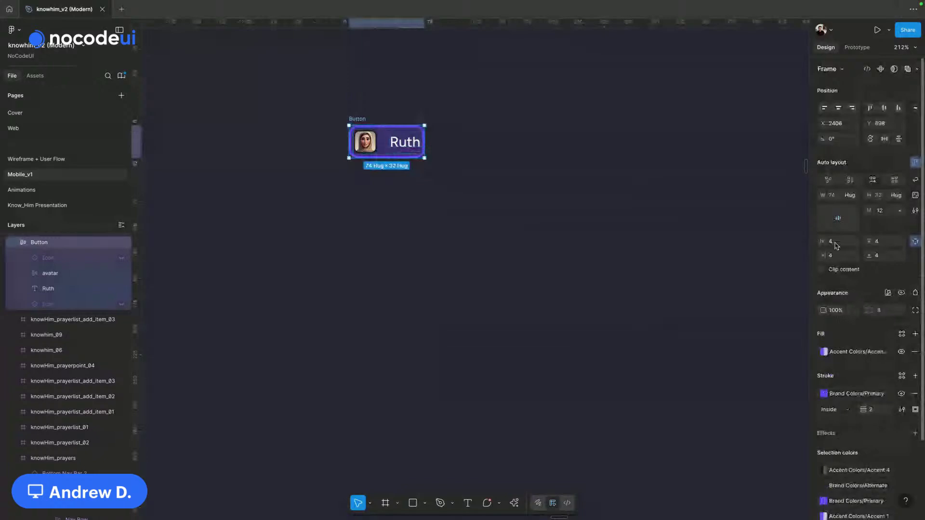
type("12")
key("Return")
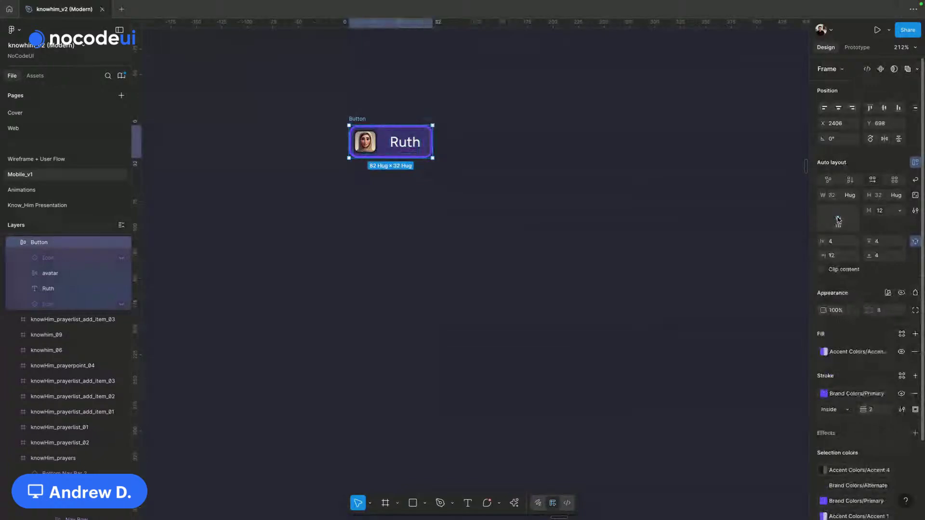
Step: Set the gap between the button's avatar and name to 8
left_click(673, 213)
left_click(353, 140)
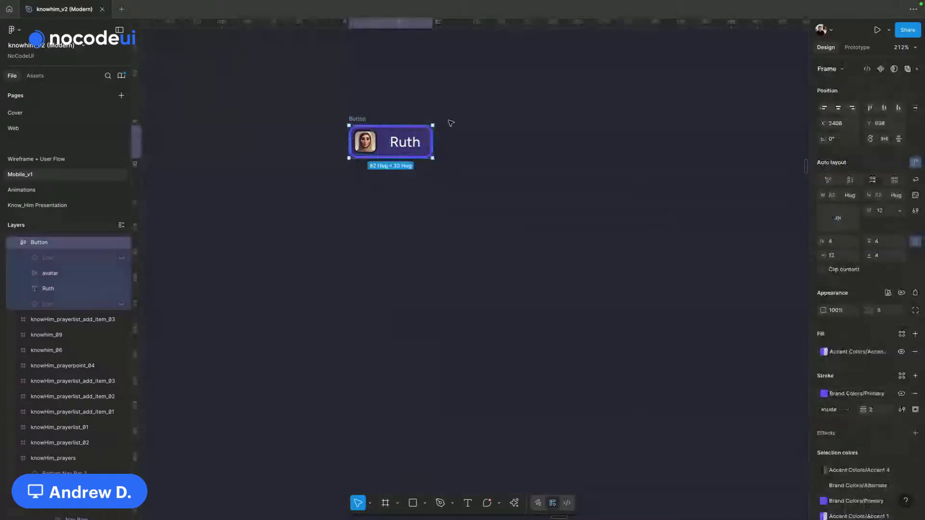
left_click(891, 213)
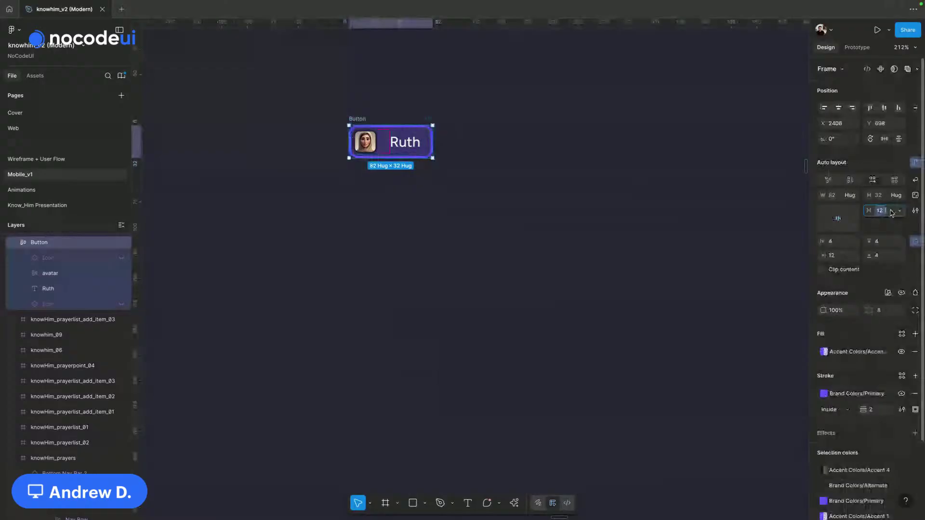
key("BackSpace")
type("8")
key("Return")
Step: Duplicate the avatar button beside the original and swap the copy's avatar image for a bearded man's portrait
key("ctrl+d")
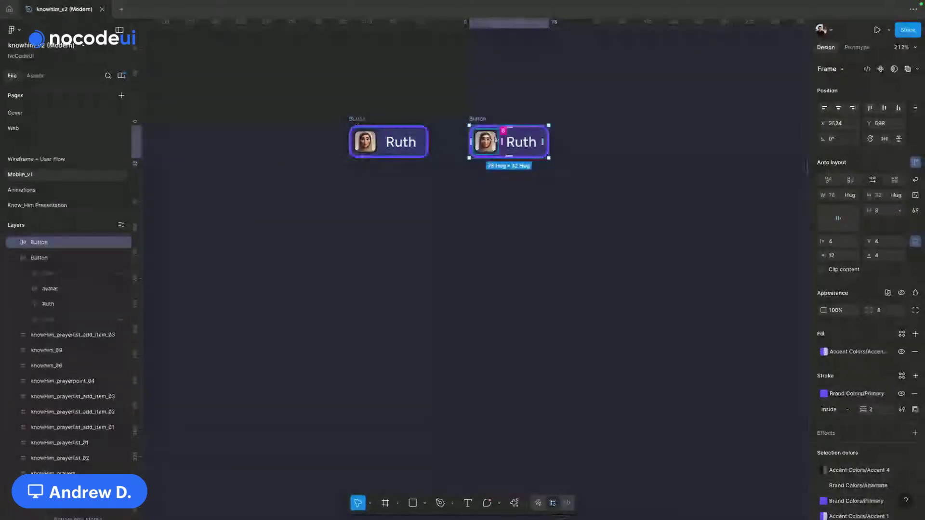
left_click(495, 140, "ctrl")
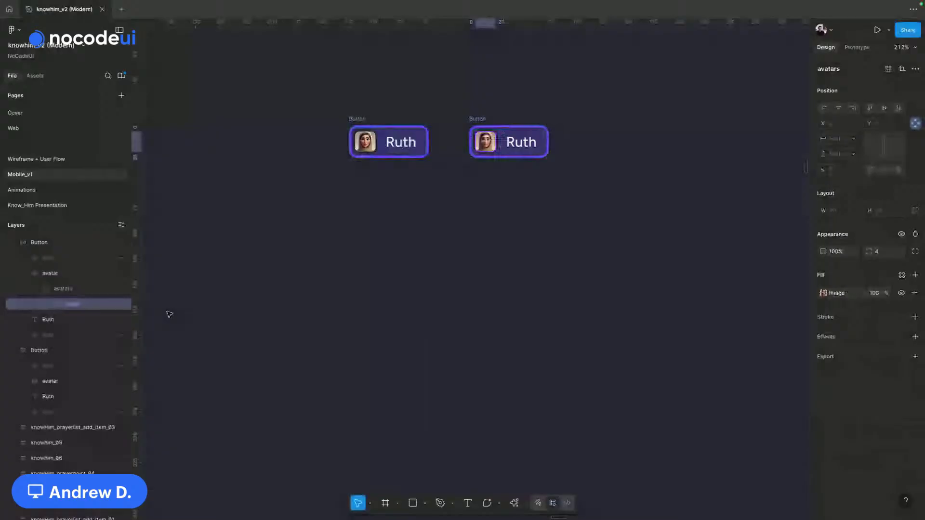
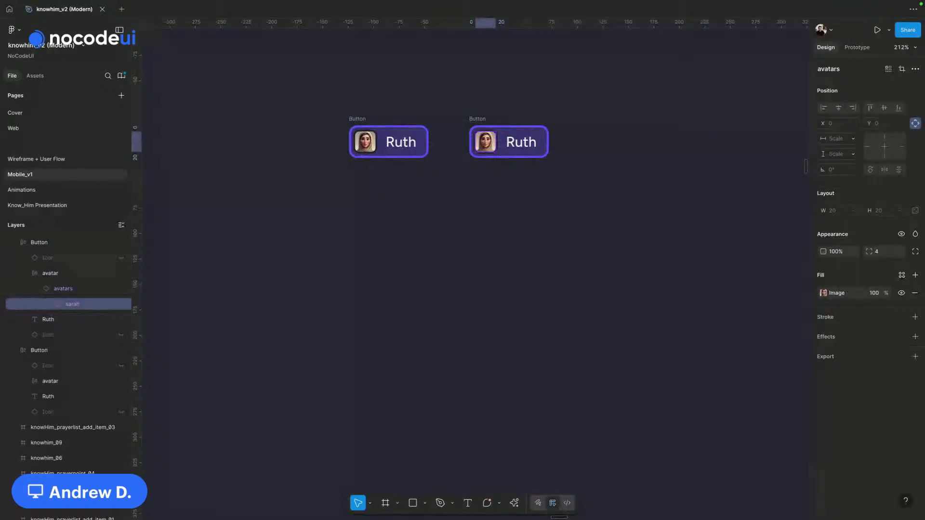
left_click_drag(0, 171, 835, 298)
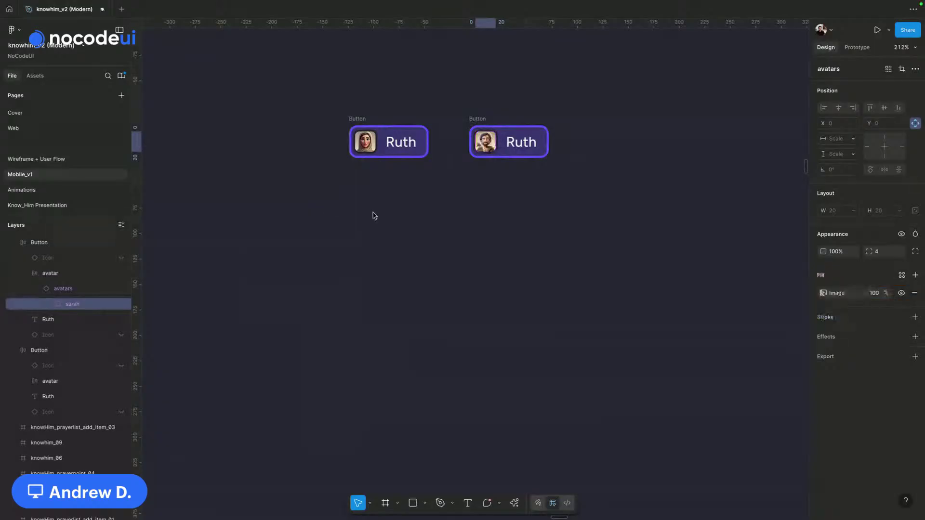
Step: Duplicate the bearded man's button below the first one and replace its avatar with a clean-shaven man's portrait
left_click(480, 119)
left_click_drag(483, 119, 372, 222, "alt")
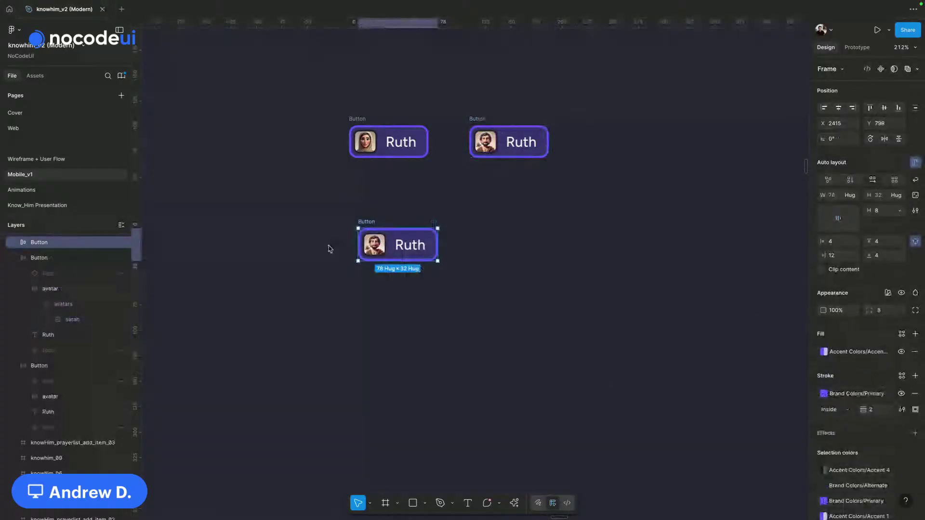
left_click(376, 248, "ctrl")
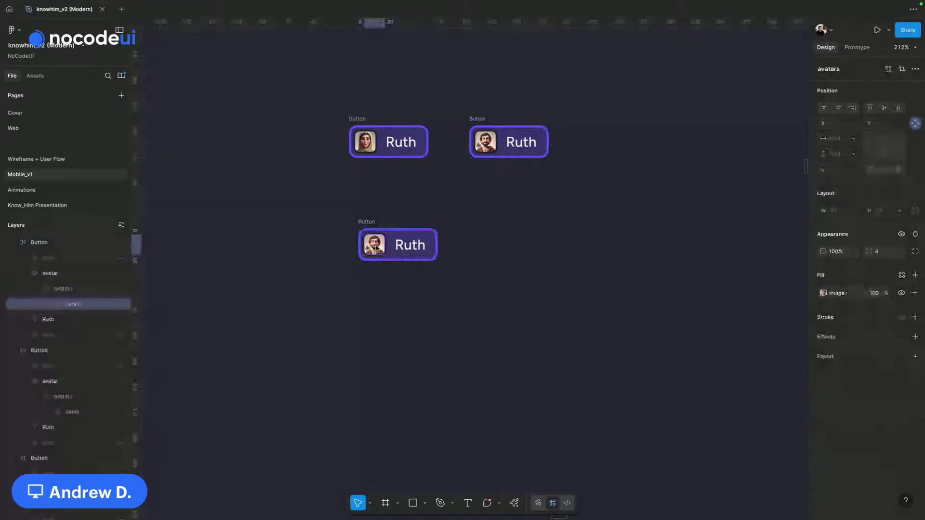
Step: Duplicate the clean-shaven man's button beside it and swap the copy's avatar image for a different person's portrait
left_click_drag(376, 248, 504, 208)
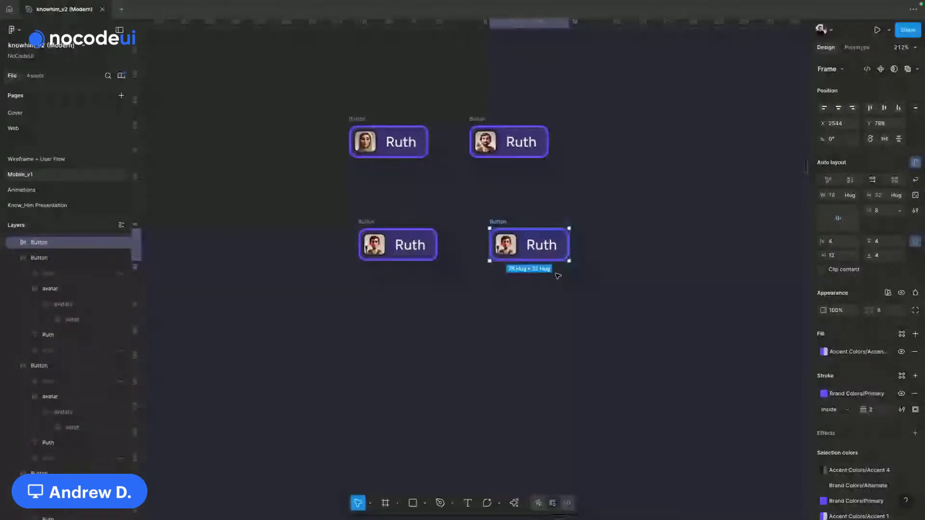
left_click(503, 254, "ctrl")
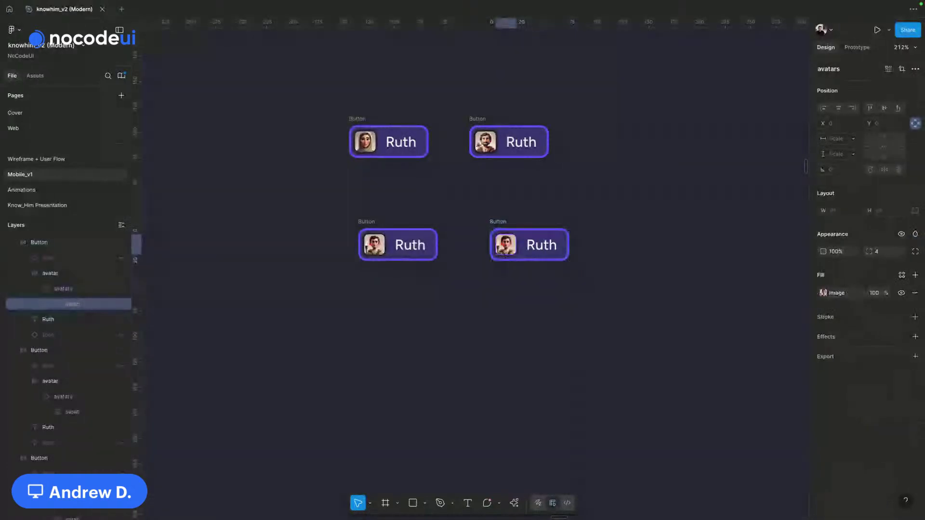
left_click_drag(89, 314, 848, 299)
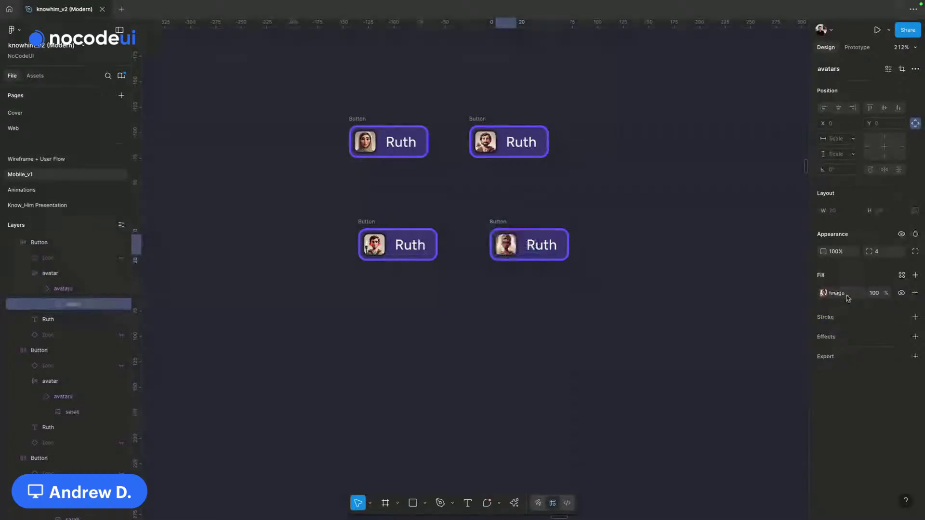
Step: Replace the placeholder names on the two lower avatar buttons with a different first name for each
left_click(543, 249)
key("Return")
type("Esther")
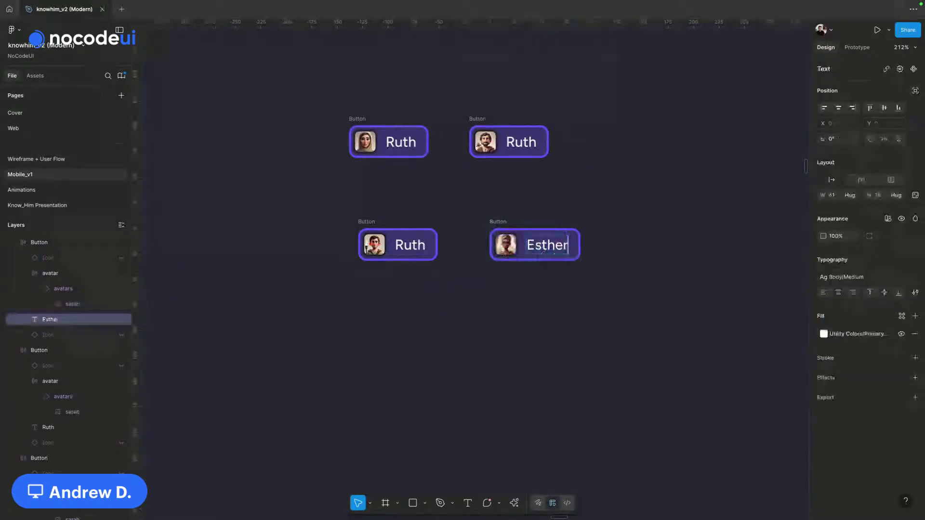
left_click(414, 247)
type("Daniel")
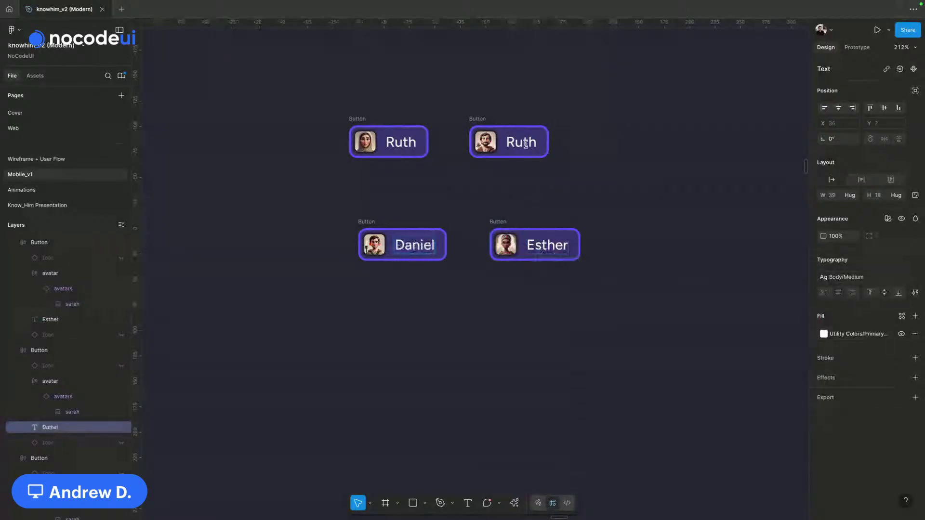
Step: Replace the placeholder name on the bearded man's button with a different first name
double_click(526, 146)
type("Geido")
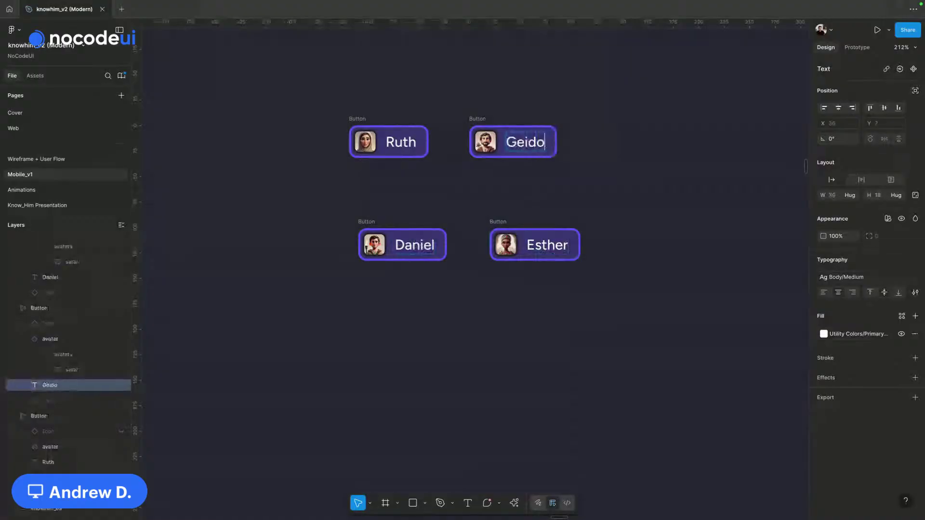
key("BackSpace")
key("BackSpace")
key("BackSpace")
type("dion")
key("Escape")
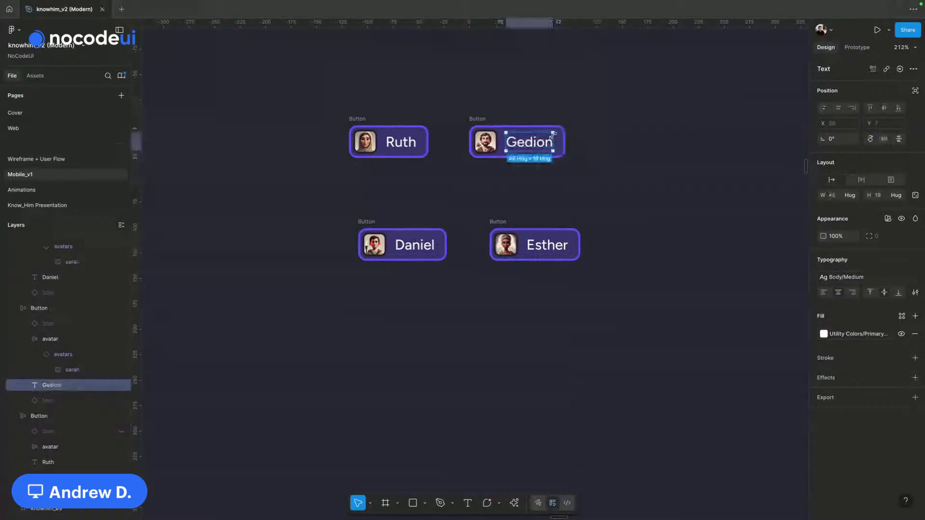
Step: Correct the spelling of the first name on the bearded man's button
double_click(530, 144)
key("BackSpace")
key("BackSpace")
key("BackSpace")
type("ideo")
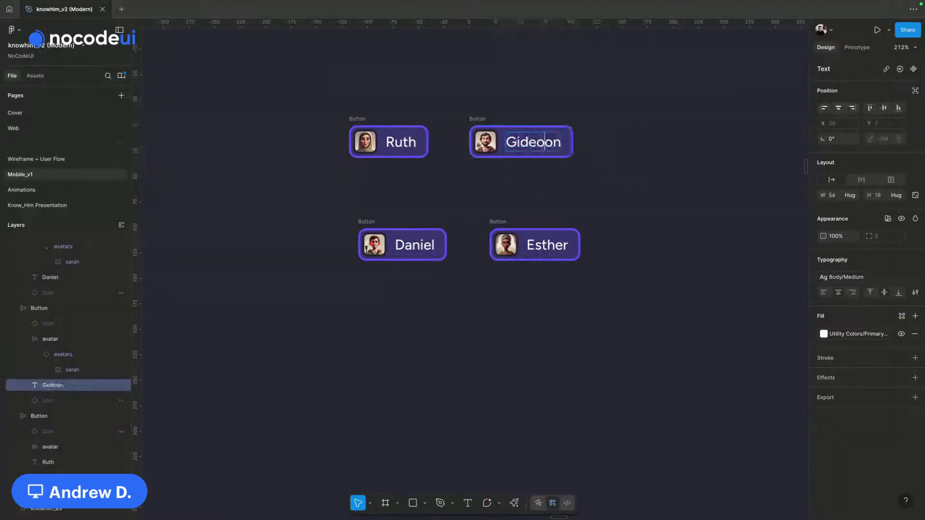
key("Escape")
left_click(553, 91)
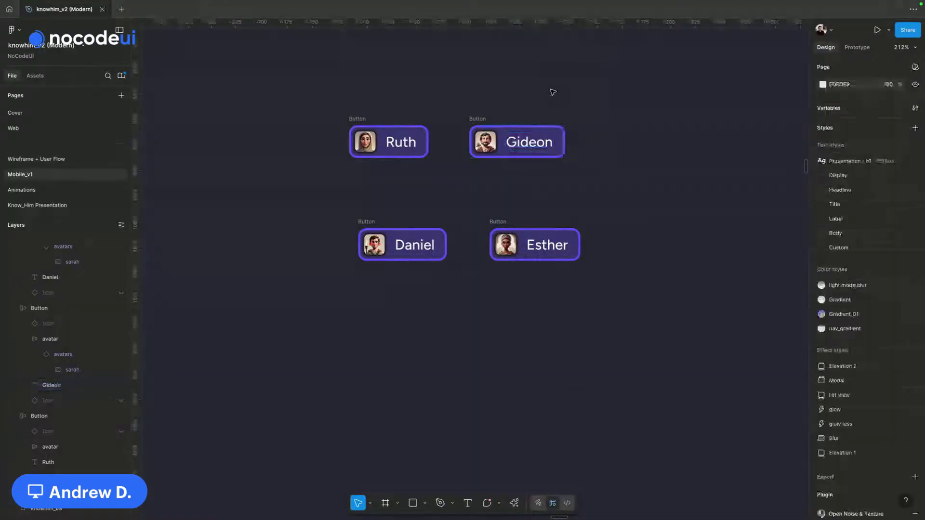
Step: Wrap the four avatar buttons in a frame and bring it into the Jitter file using the Jitter plugin
scroll(535, 93, "down", 5)
left_click_drag(388, 86, 681, 260)
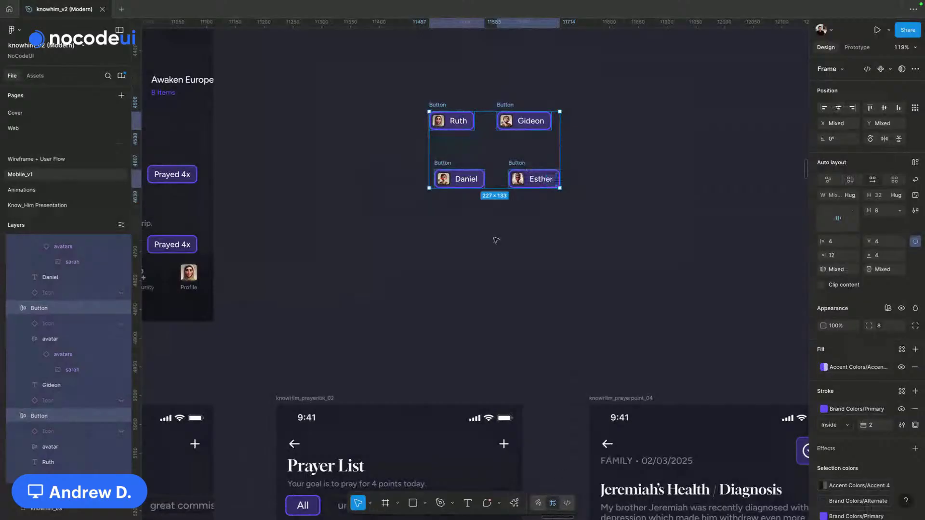
right_click(445, 119)
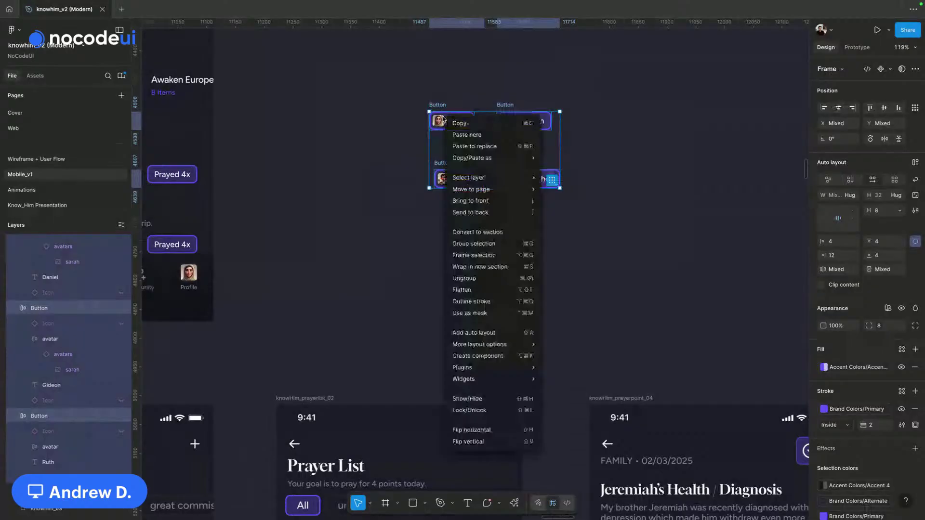
left_click(474, 255)
key("ctrl+k")
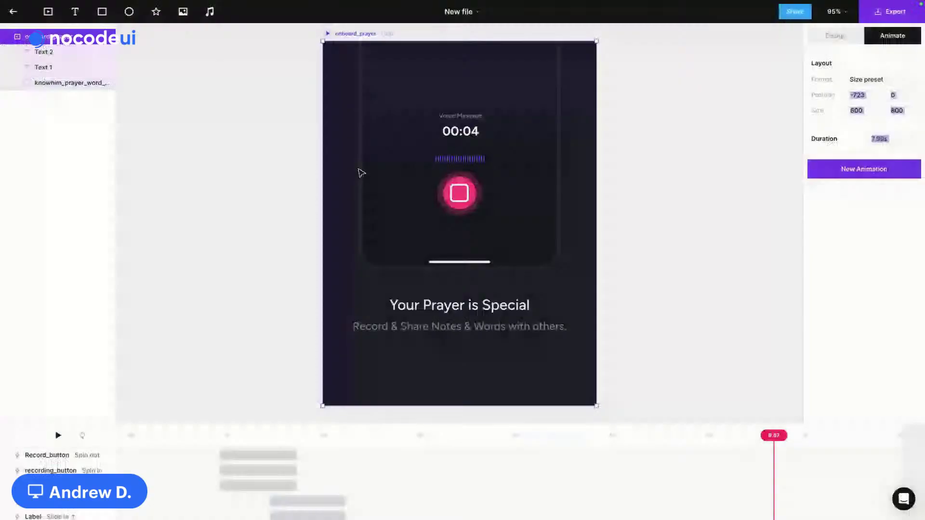
left_click(293, 220)
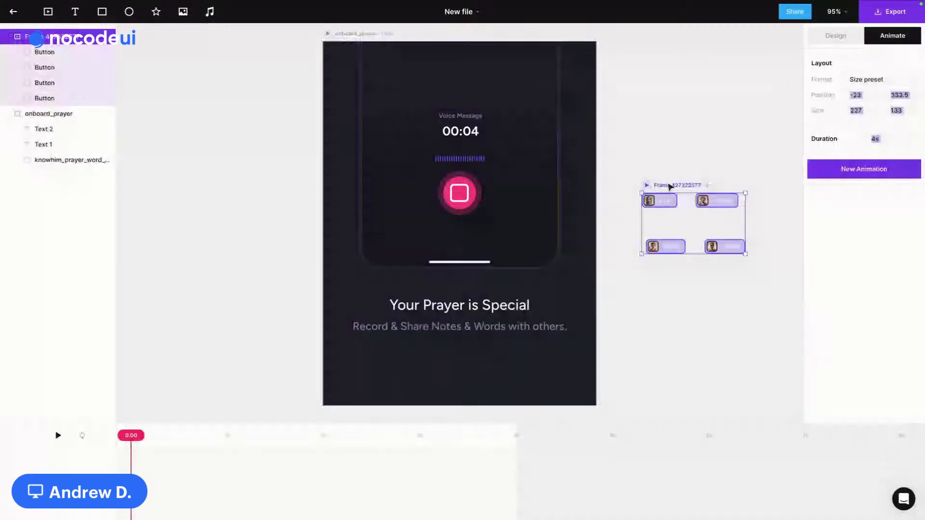
Step: Move the four pasted avatar buttons out of their frame and into the onboard_prayer artboard
left_click_drag(669, 187, 371, 285)
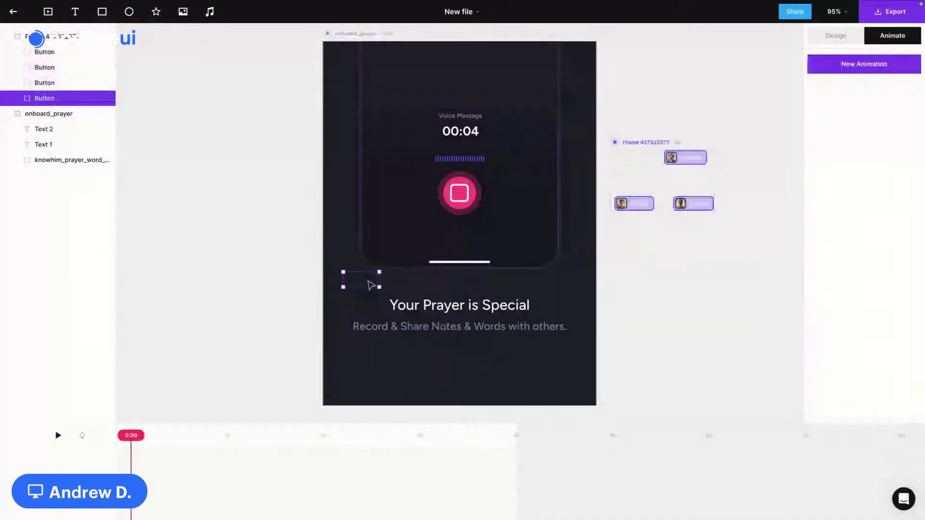
key("ctrl+z")
left_click_drag(658, 142, 402, 260)
left_click(69, 48)
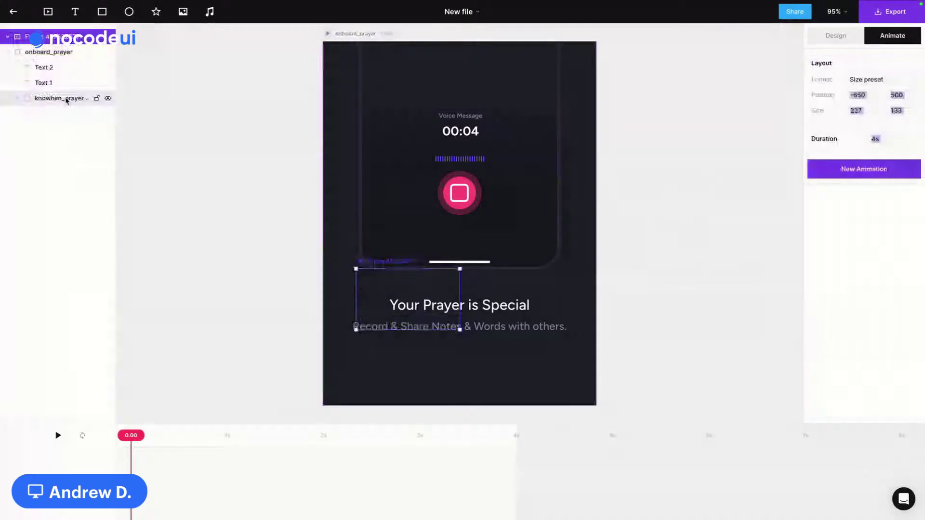
left_click_drag(66, 100, 748, 167)
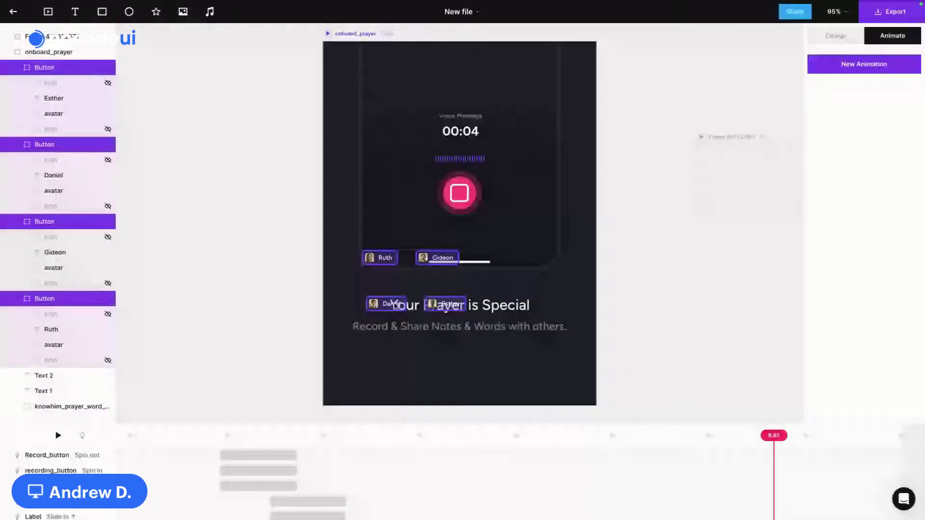
Step: Delete the small avatar buttons from the onboard_prayer artboard
left_click(384, 305)
scroll(386, 304, "up", 5)
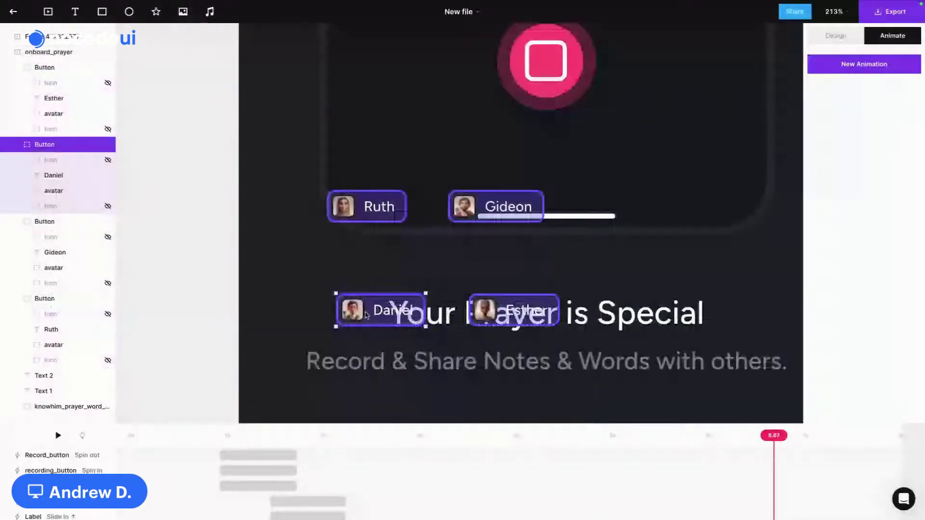
scroll(367, 315, "down", 2)
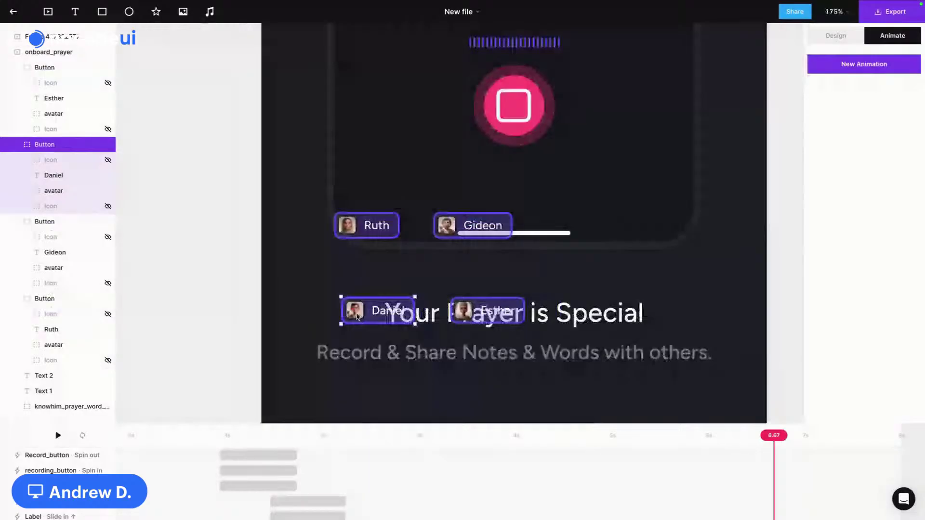
scroll(385, 280, "down", 2)
key("Escape")
left_click(388, 238)
left_click(447, 295, "shift")
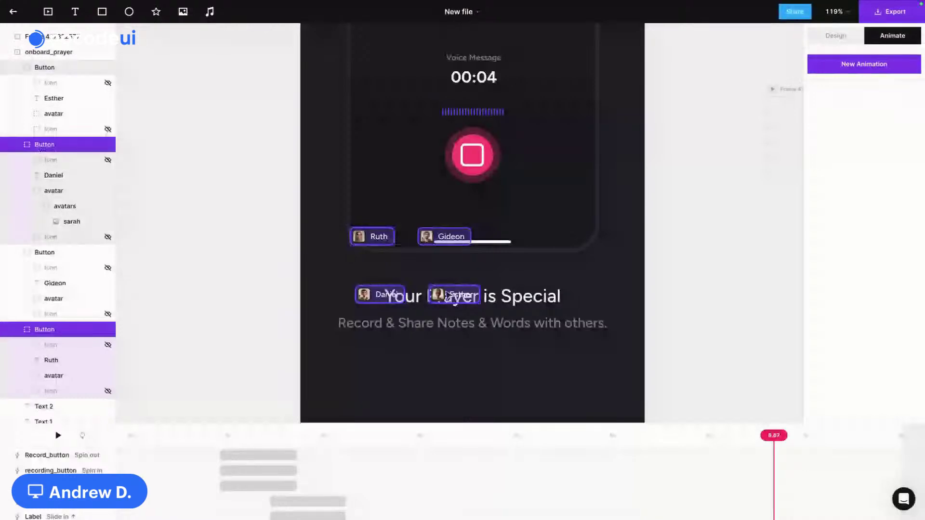
key("Delete")
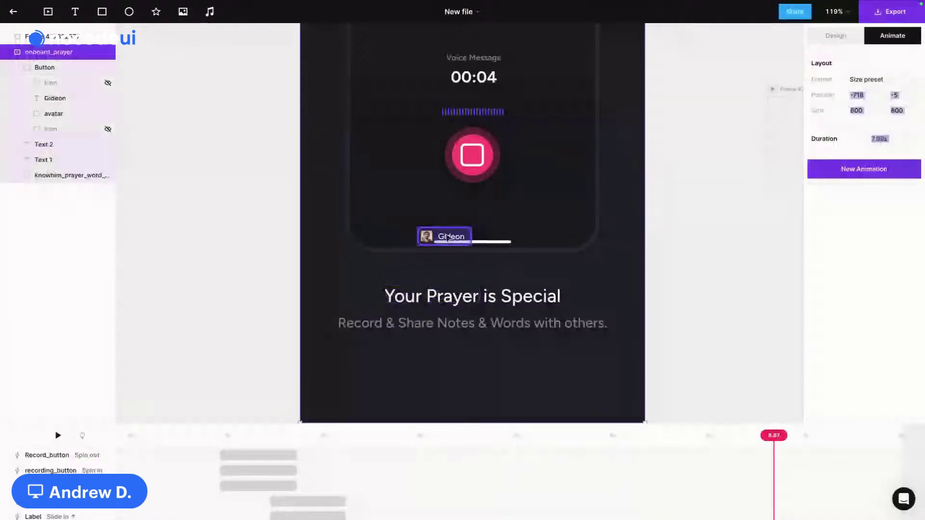
Step: Switch to Figma and scale the frame with the four avatar buttons to 3.5x
key("ctrl+Right")
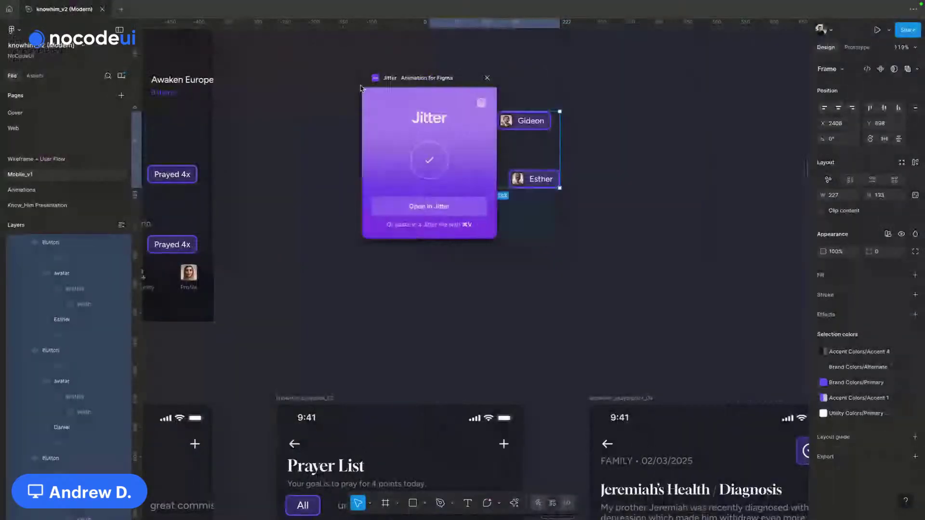
key("ctrl+z")
key("ctrl+z")
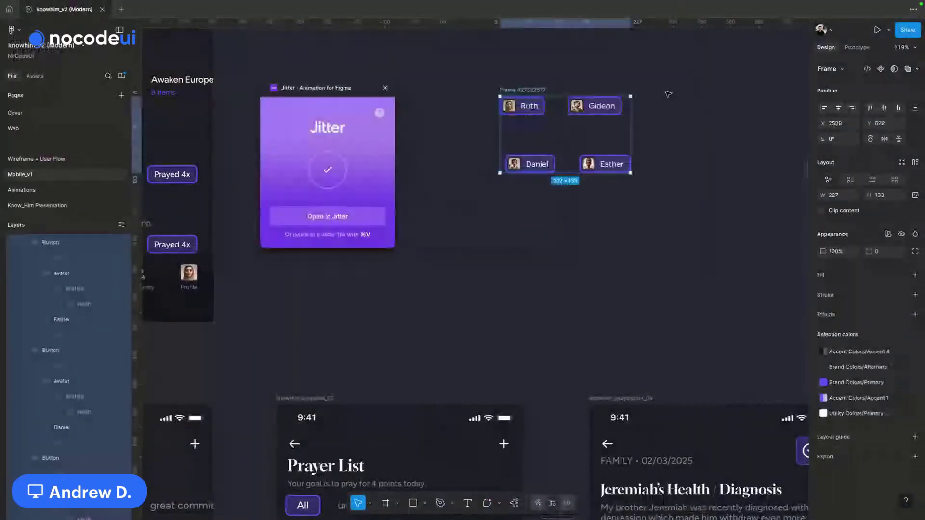
key("k")
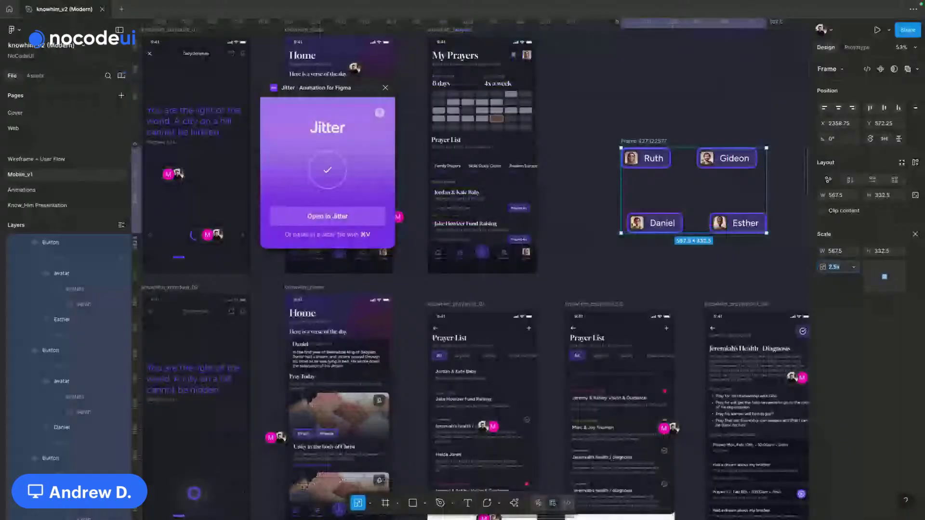
type("3.5")
key("Return")
Step: Scale the avatar button frame by a further 2x and move it onto the empty canvas above the Onboarding section
left_click(637, 121)
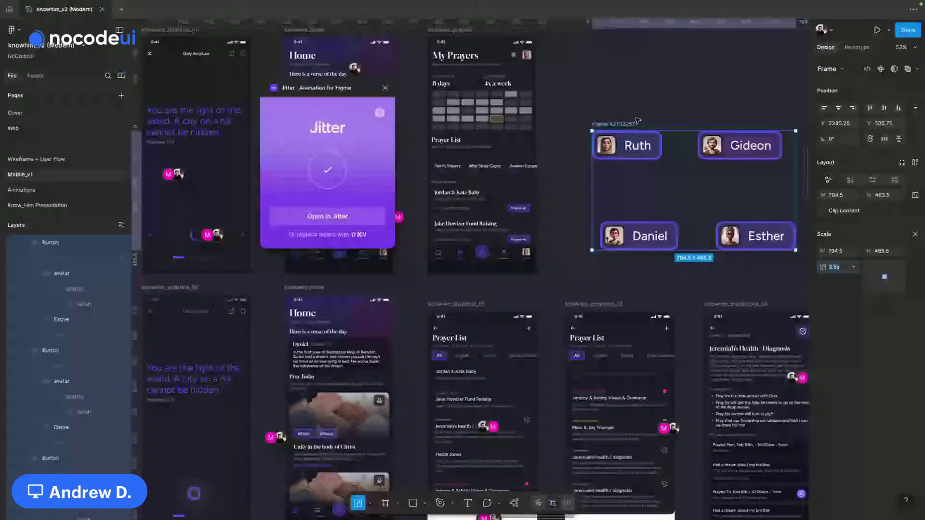
left_click_drag(637, 122, 618, 42)
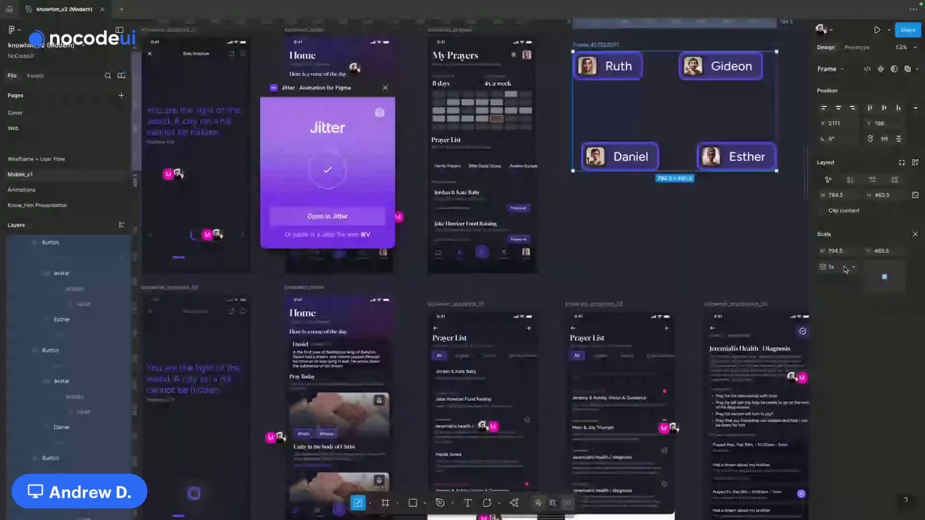
left_click(853, 267)
left_click(851, 269)
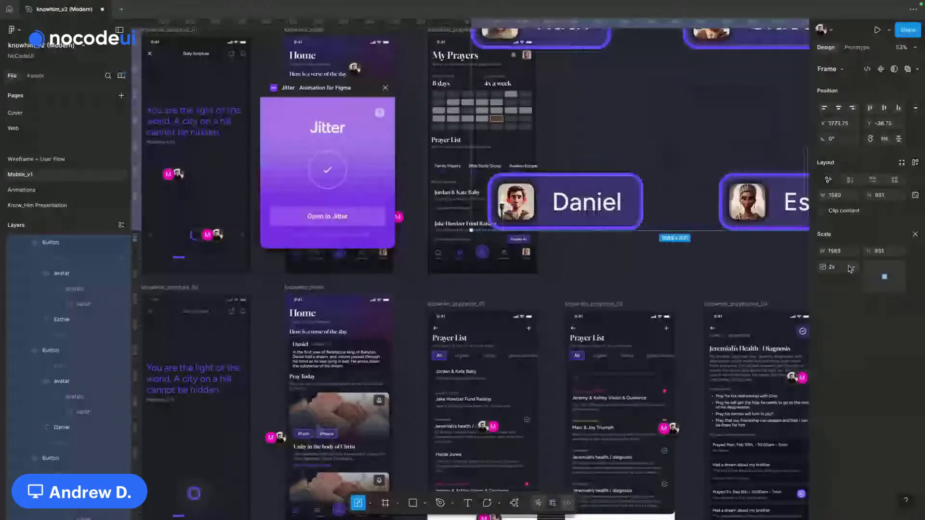
key("shift+1")
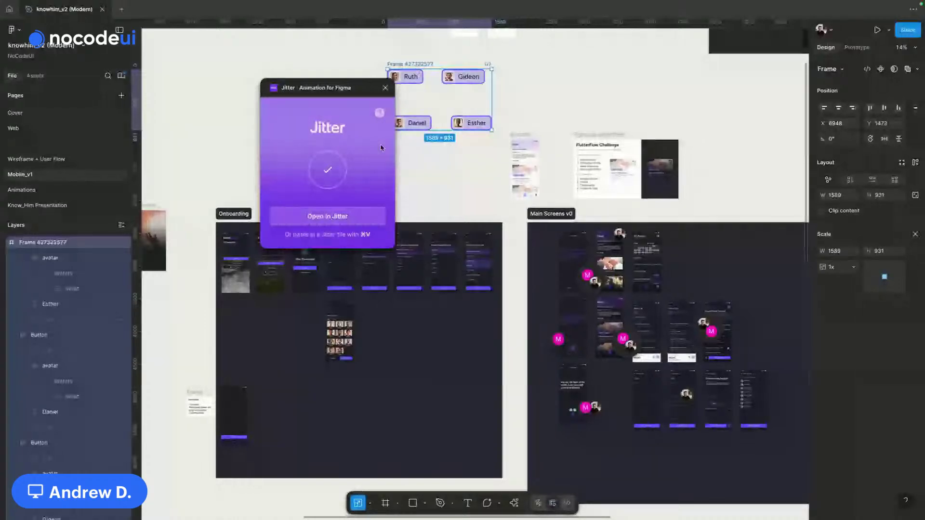
Step: Copy the enlarged avatar button frame with the Jitter plugin and paste it into the Jitter file
key("Escape")
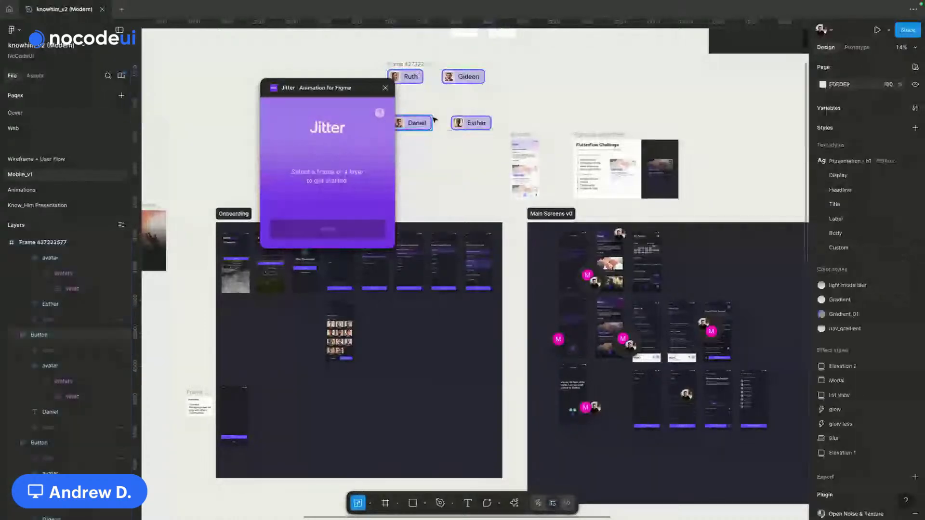
left_click(400, 83)
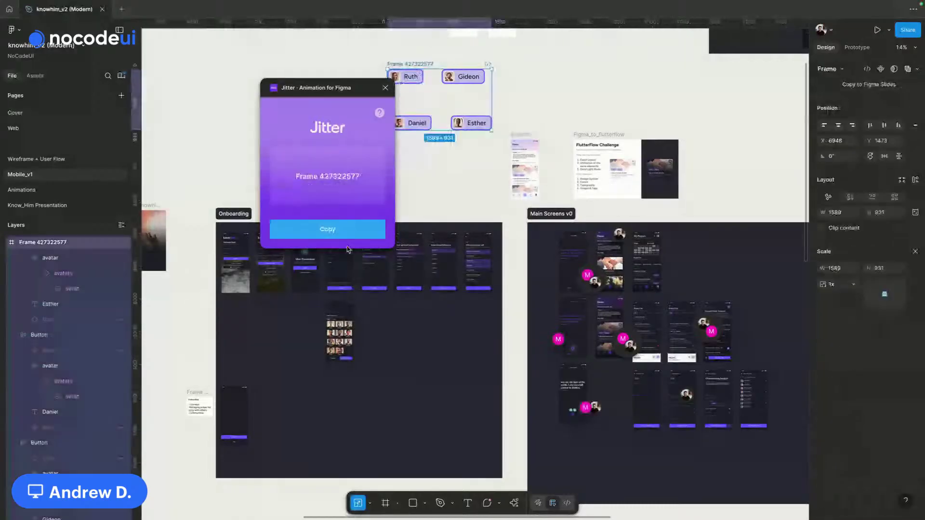
left_click(340, 230)
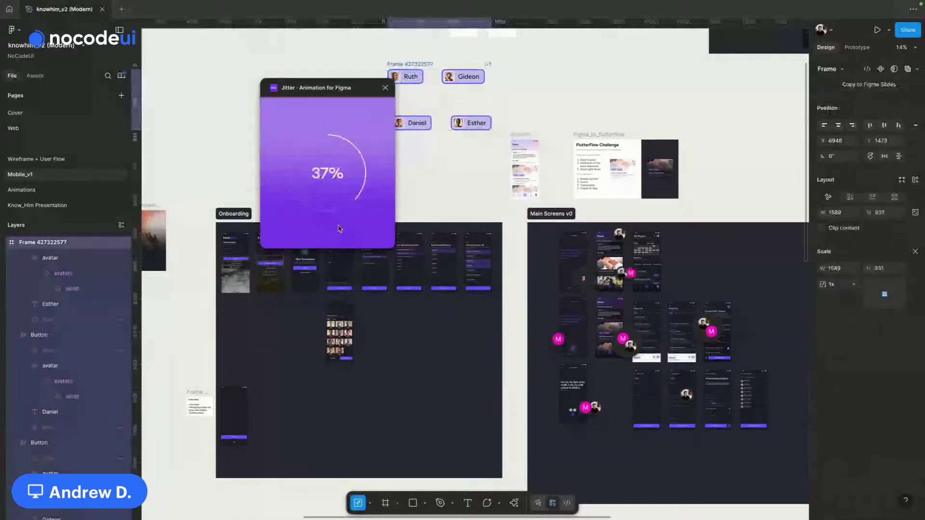
scroll(428, 92, "up", 3)
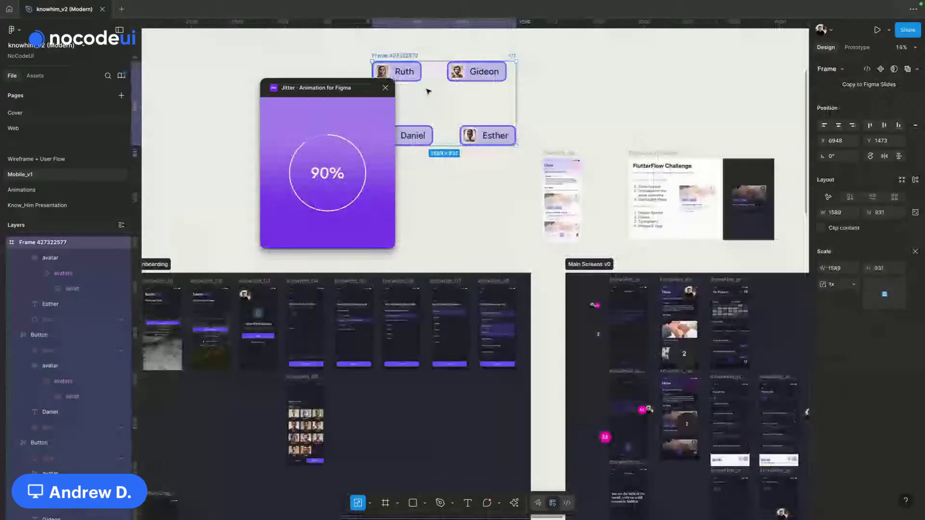
scroll(429, 92, "up", 5)
scroll(428, 91, "left", 3)
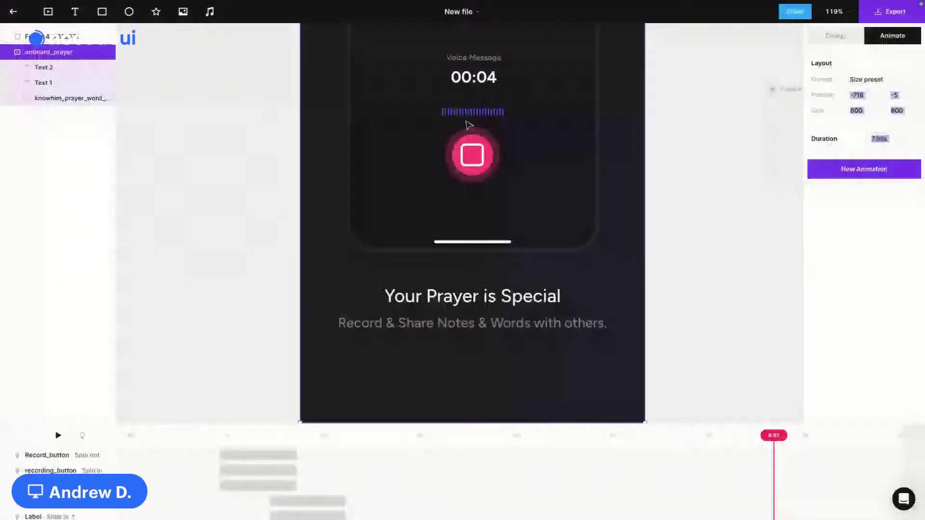
scroll(612, 148, "down", 3)
scroll(623, 147, "right", 4)
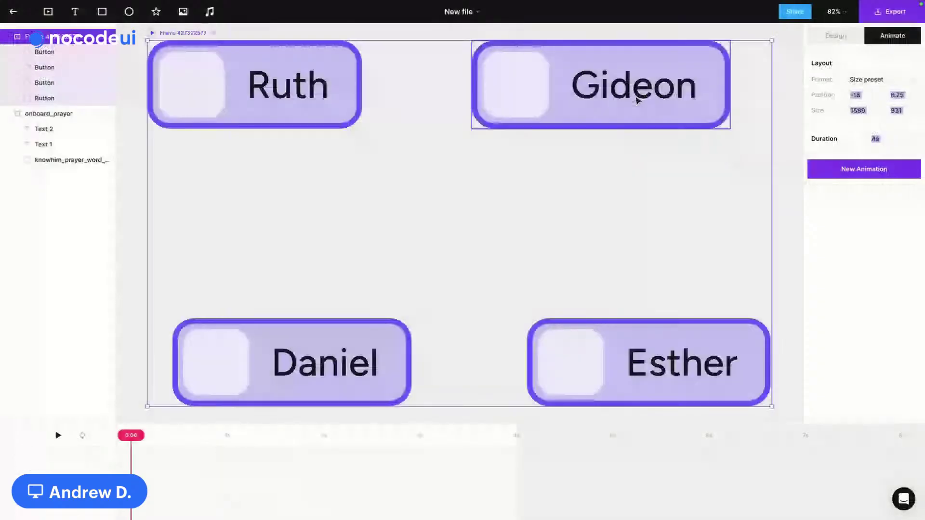
Step: Try to shrink the frame holding the four avatar buttons
scroll(603, 207, "down", 5)
left_click(418, 86)
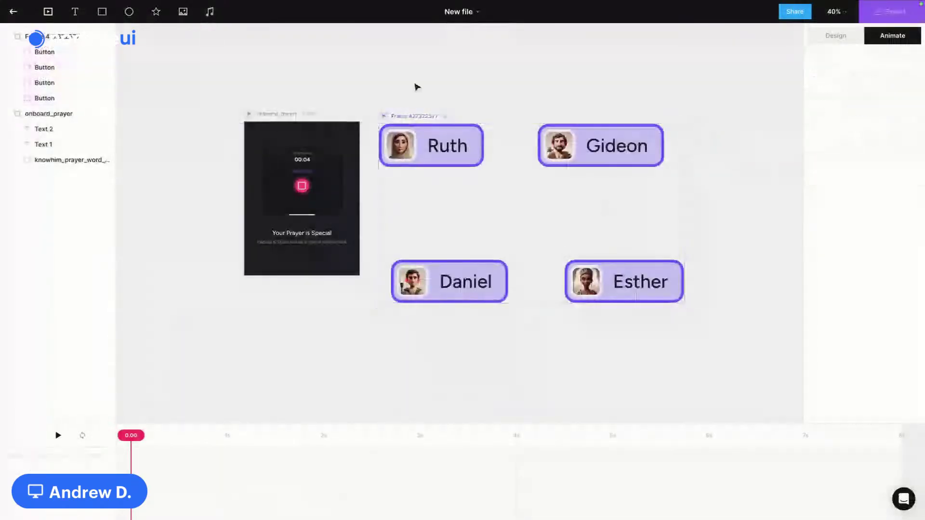
left_click(448, 144)
left_click(552, 136, "shift")
left_click(610, 280, "shift")
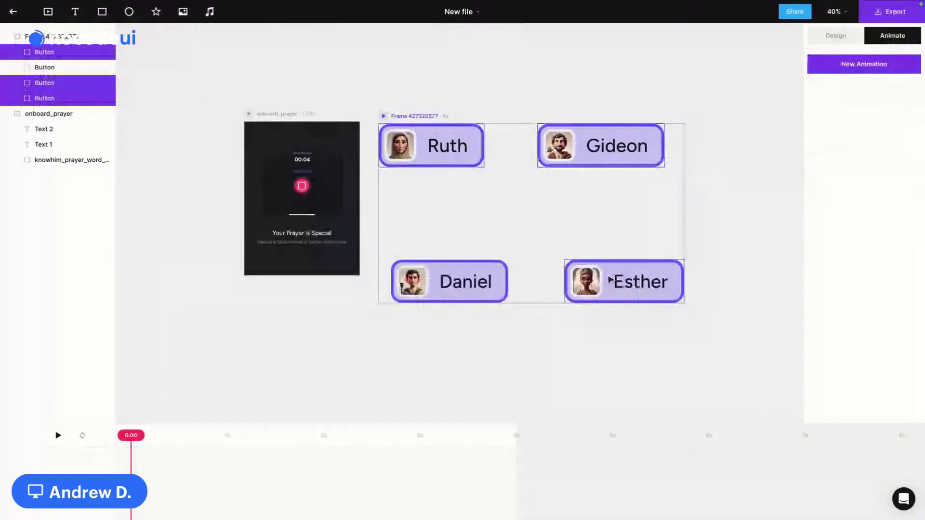
left_click(461, 281, "shift")
left_click(455, 160)
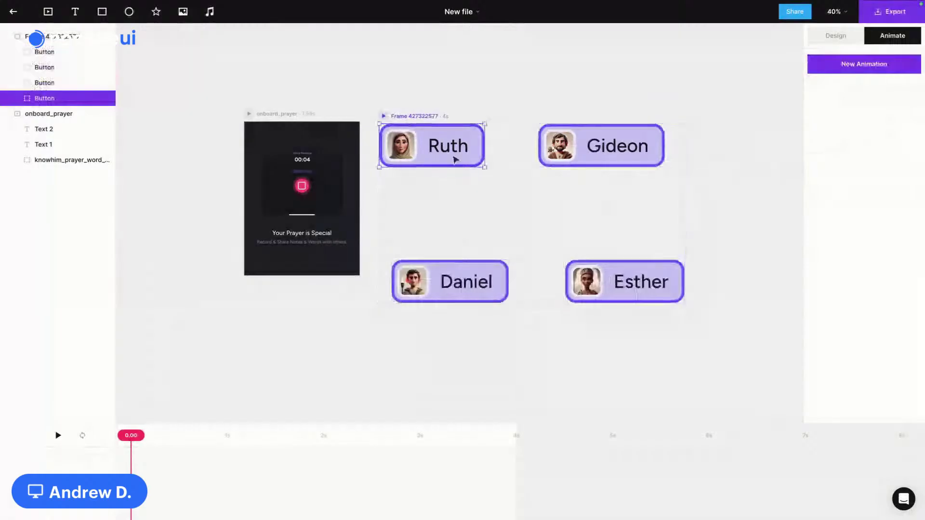
left_click(498, 244)
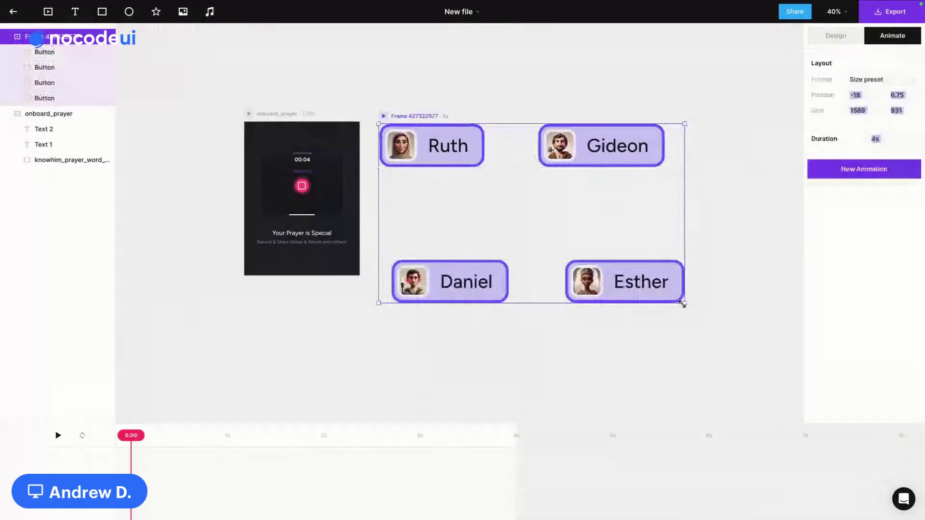
left_click_drag(683, 304, 621, 266)
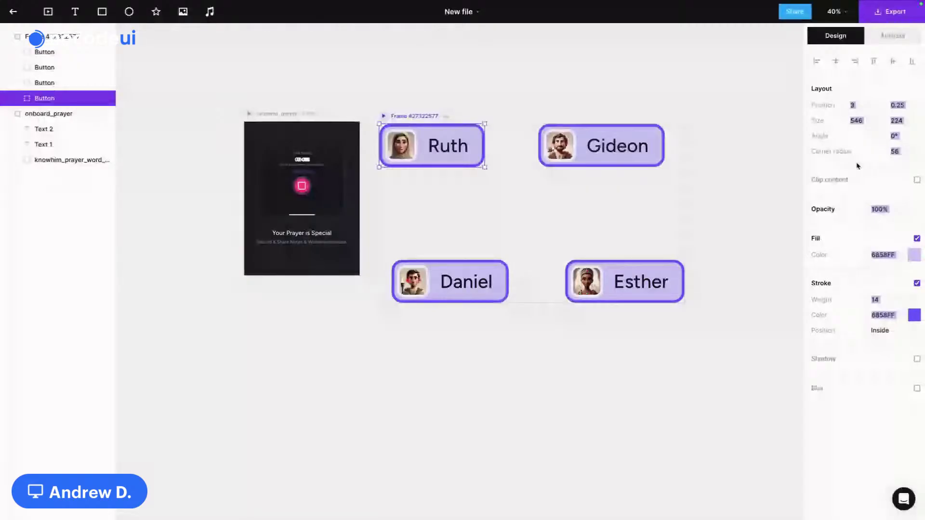
left_click(438, 78)
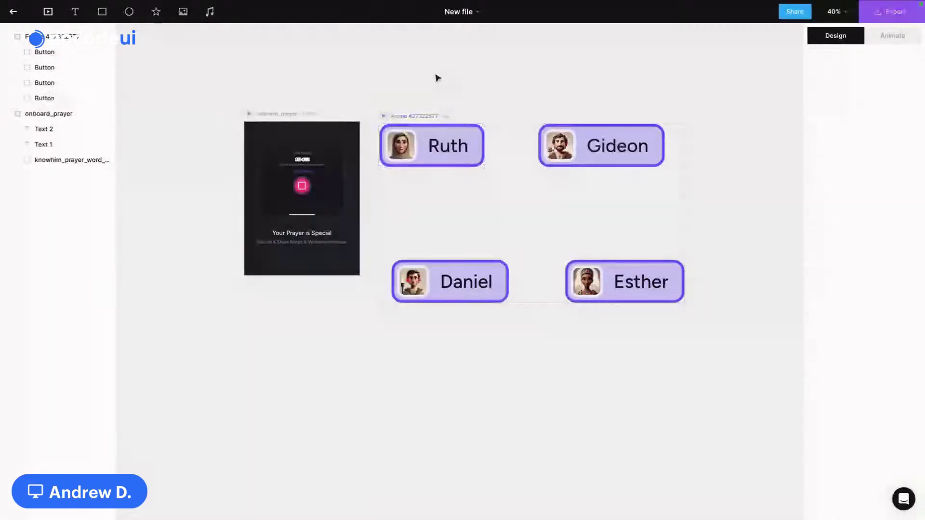
left_click(470, 143)
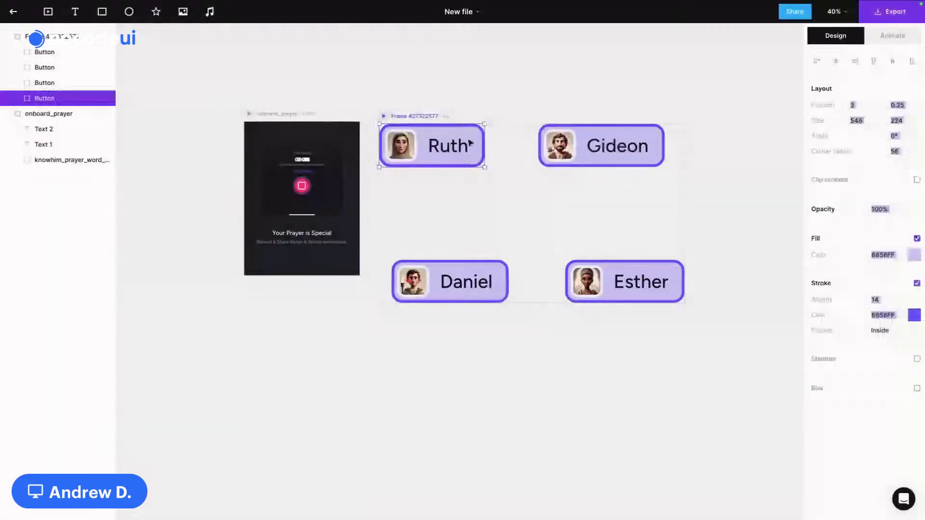
left_click(276, 93)
left_click(410, 139)
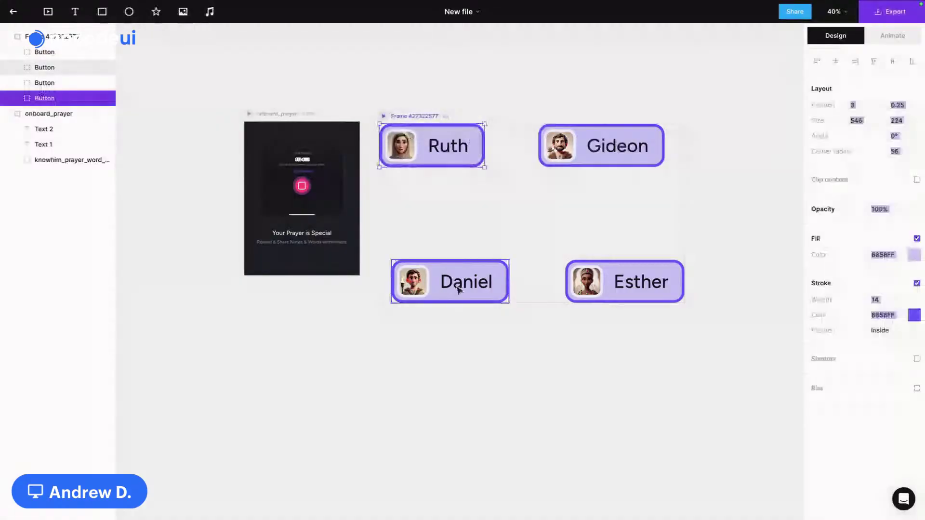
left_click(458, 289, "shift")
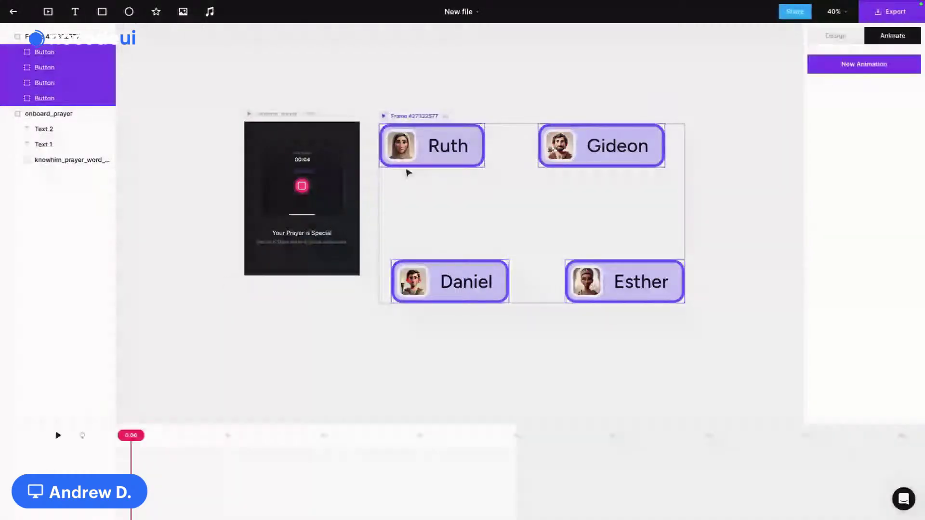
Step: Move the avatar button frame farther from the onboard_prayer artboard and stack its four buttons roughly in a column
left_click(417, 116)
left_click_drag(417, 116, 460, 113)
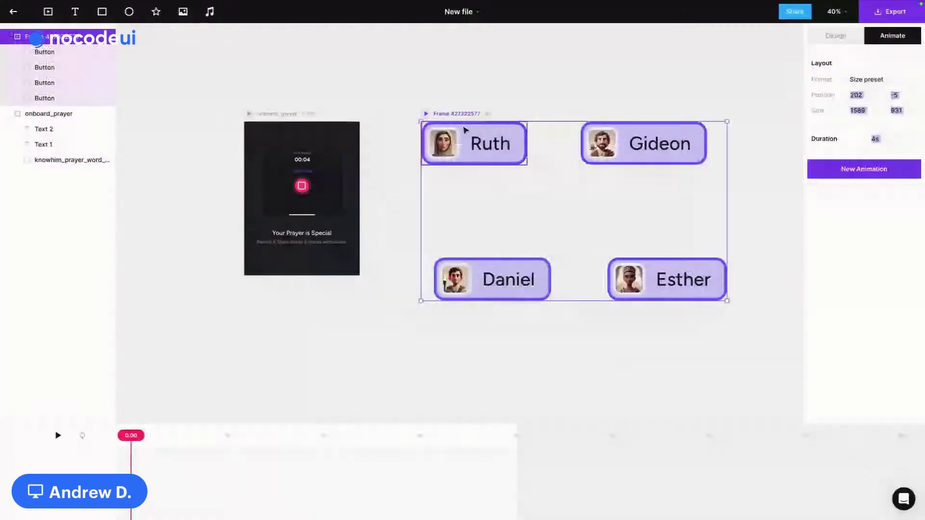
left_click(465, 130)
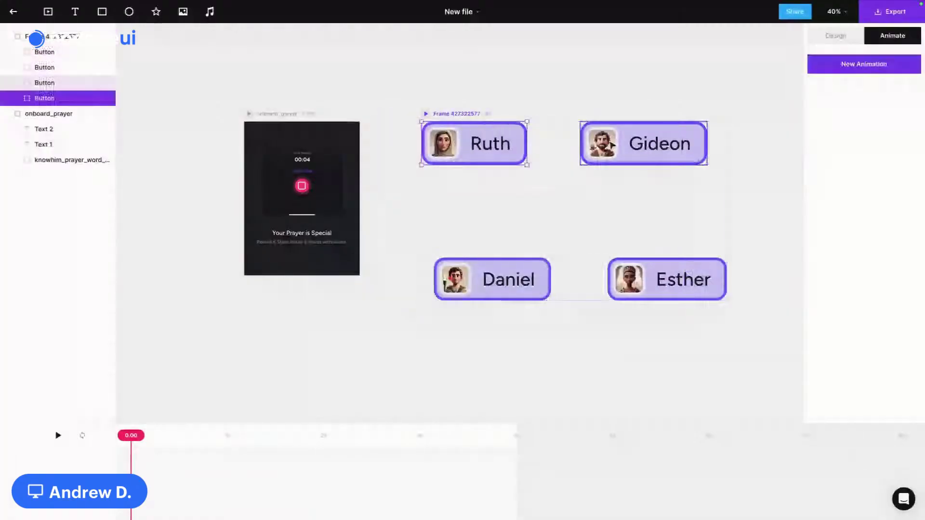
left_click_drag(612, 146, 471, 204)
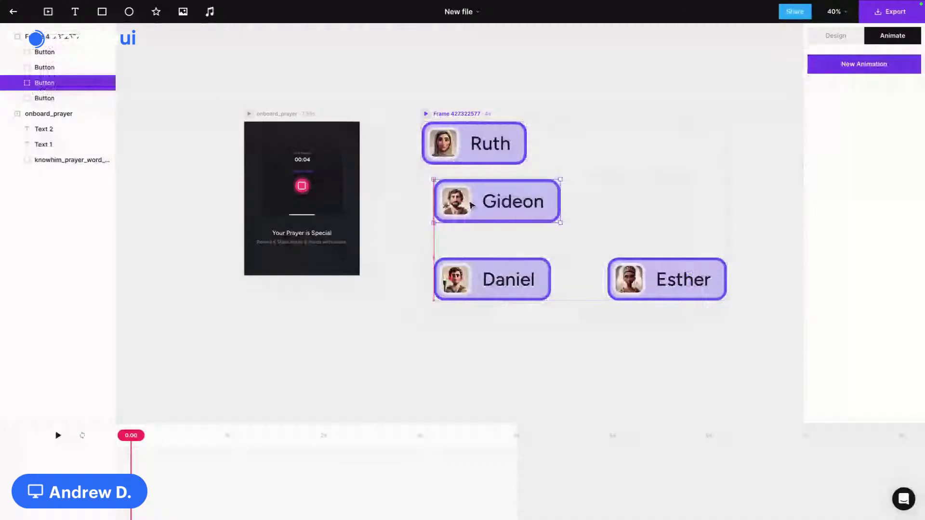
Step: Copy all four stacked avatar buttons and paste them into the onboard_prayer artboard
key("ctrl+a")
key("shift+a")
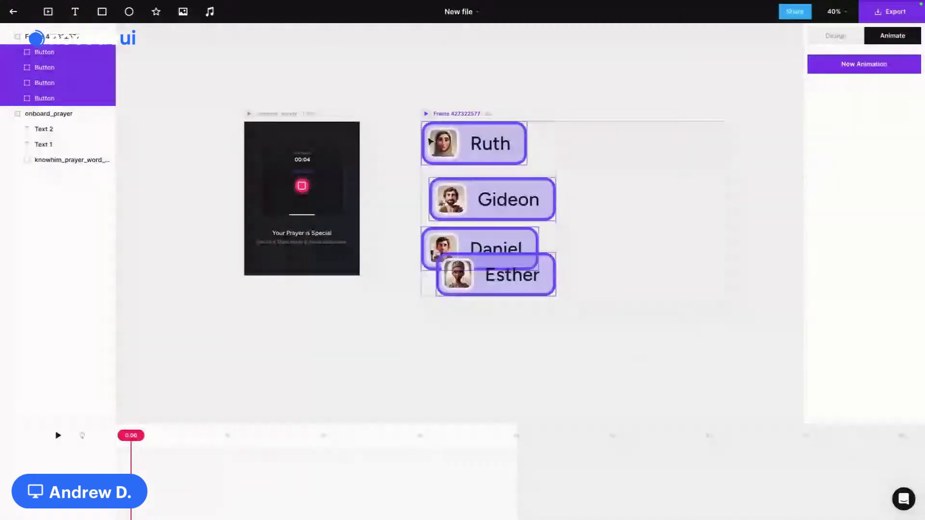
left_click(270, 113)
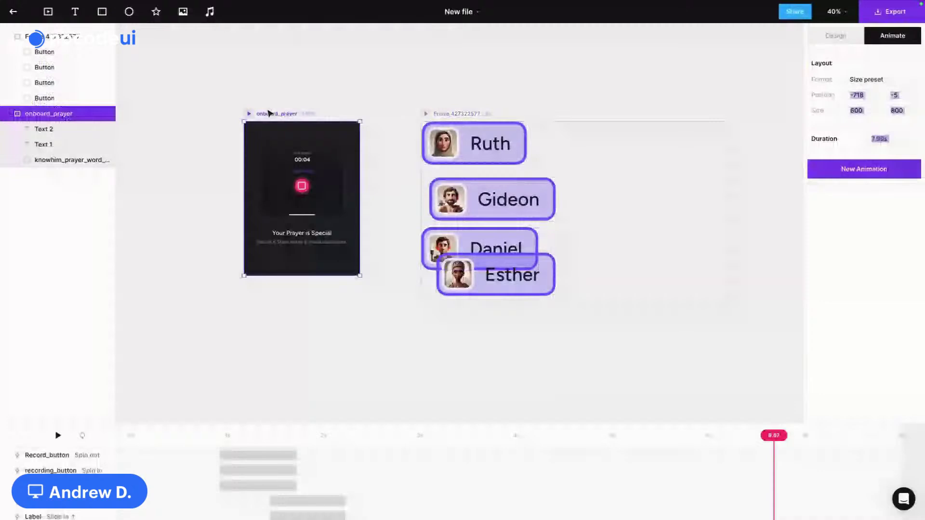
key("ctrl+v")
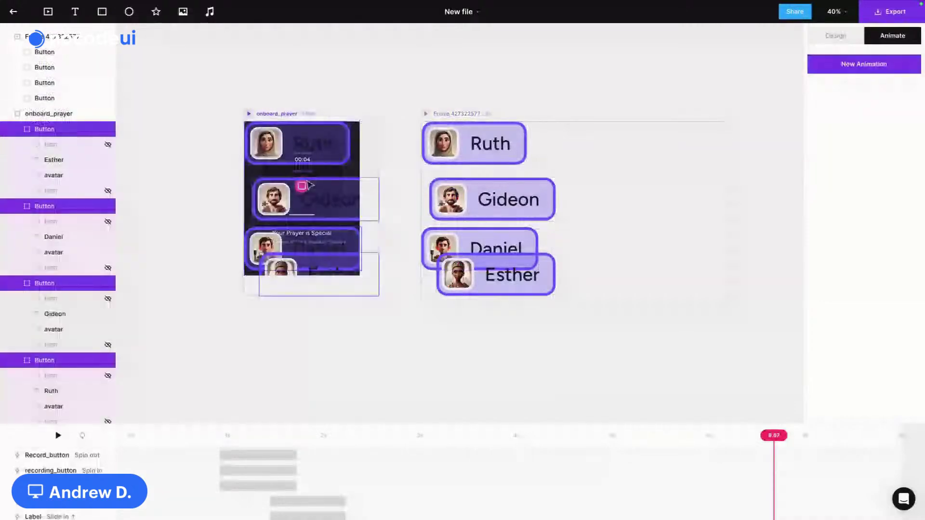
Step: Add a custom Scale animation to the four pasted buttons at about 1.47 s in the onboard_prayer timeline
key("space")
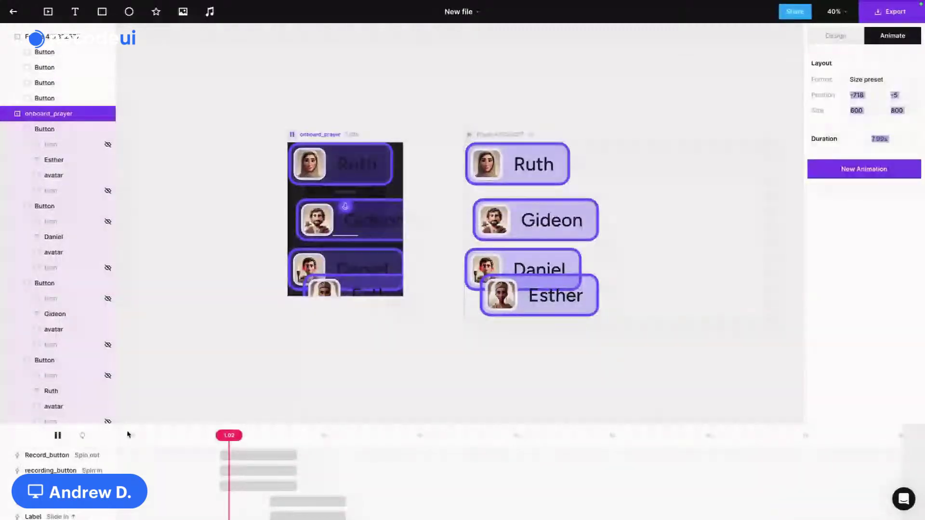
key("Return")
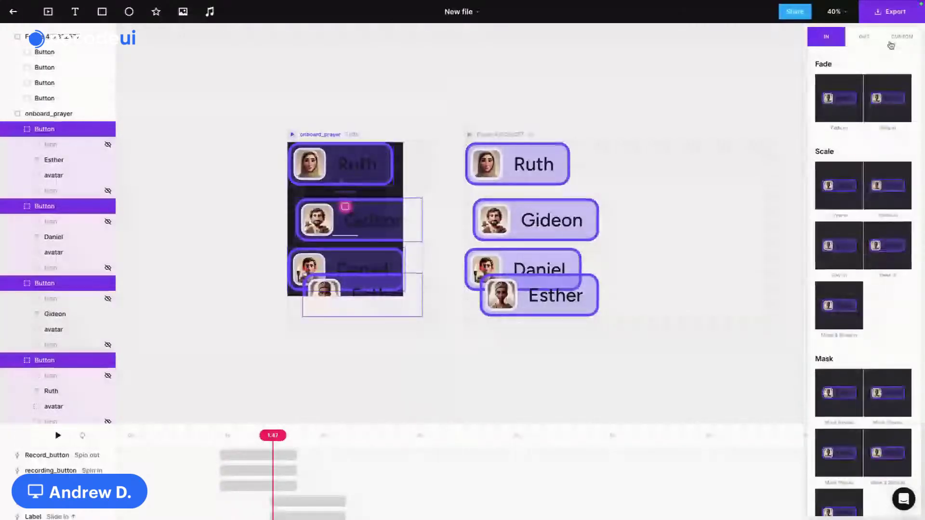
left_click(890, 45)
left_click(853, 89)
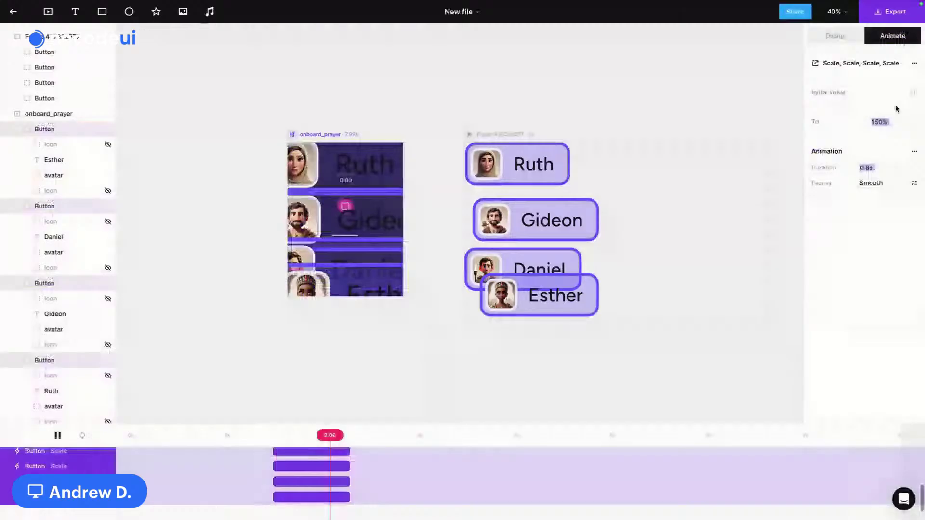
Step: Set the four buttons' Scale animation to start from an initial value of 0% and end at 30%
left_click(892, 120)
type("50")
key("Return")
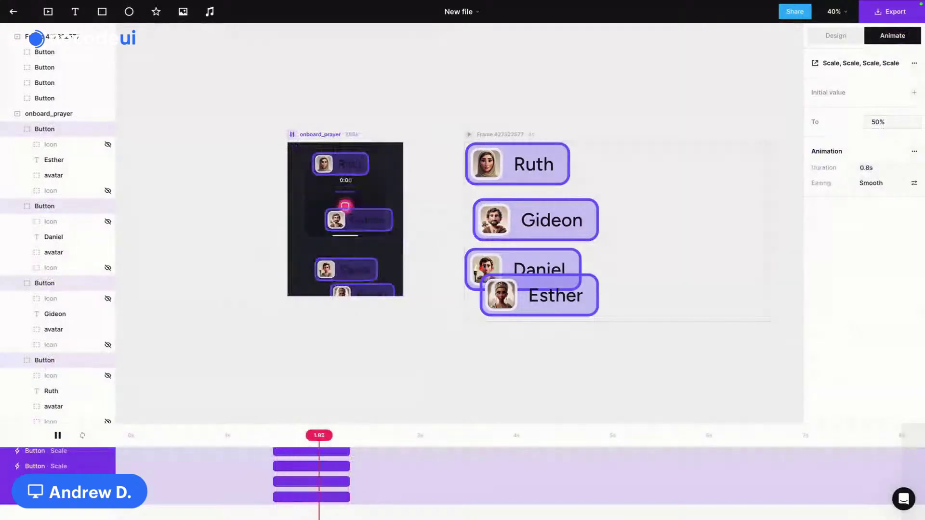
left_click(914, 92)
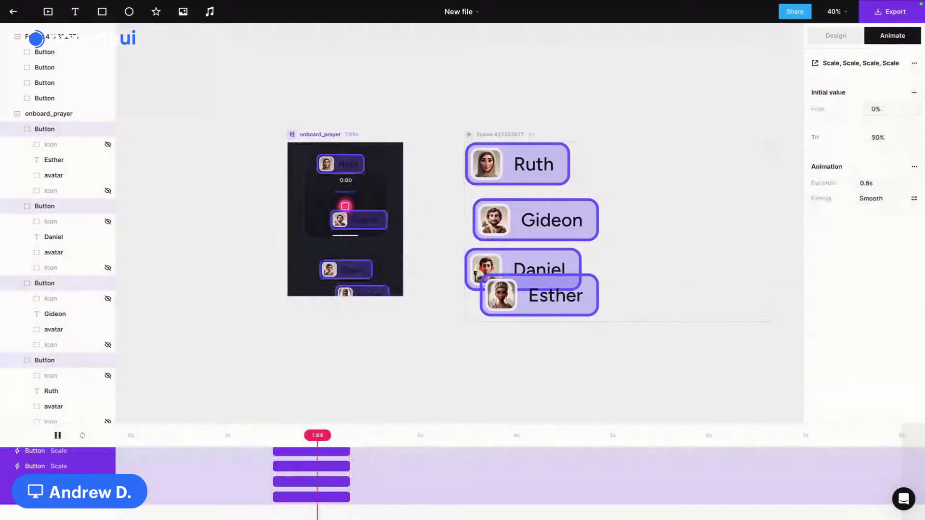
left_click(879, 137)
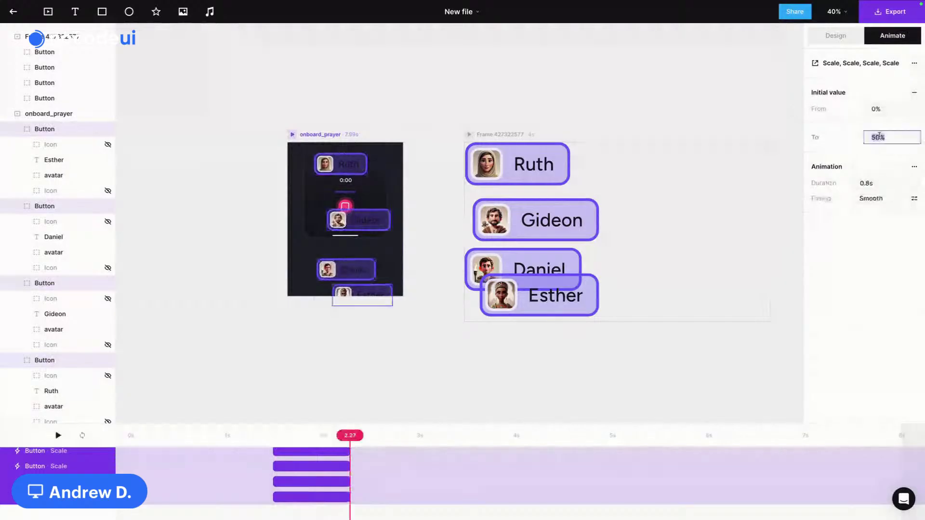
type("40")
key("Return")
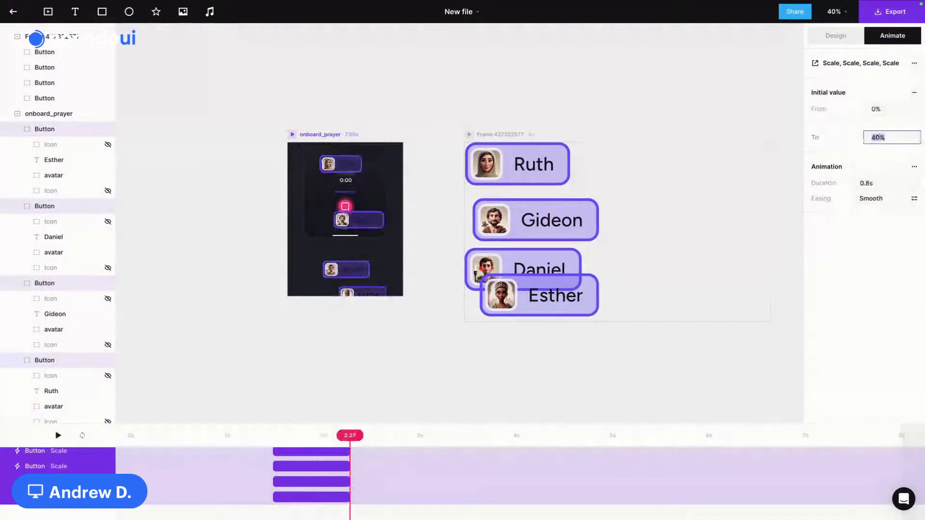
type("30")
key("Return")
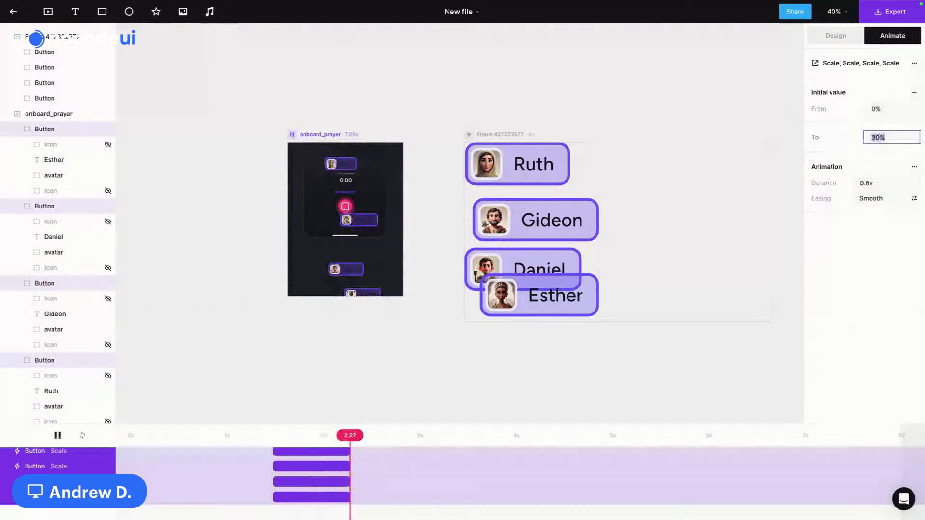
Step: Spread the four scaled avatar buttons around the recording screen in the onboard_prayer artboard, two on each side
left_click(213, 205)
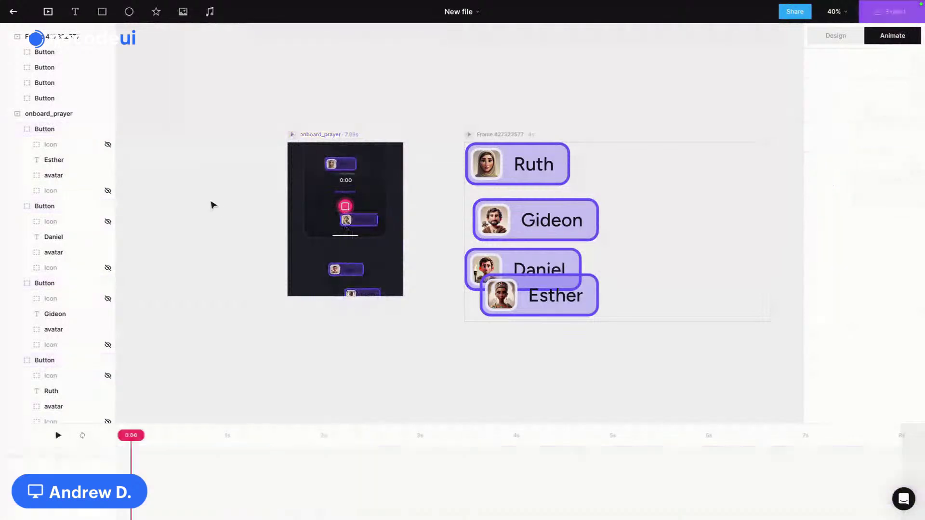
scroll(319, 167, "up", 5)
left_click(312, 220)
left_click_drag(390, 346, 440, 307)
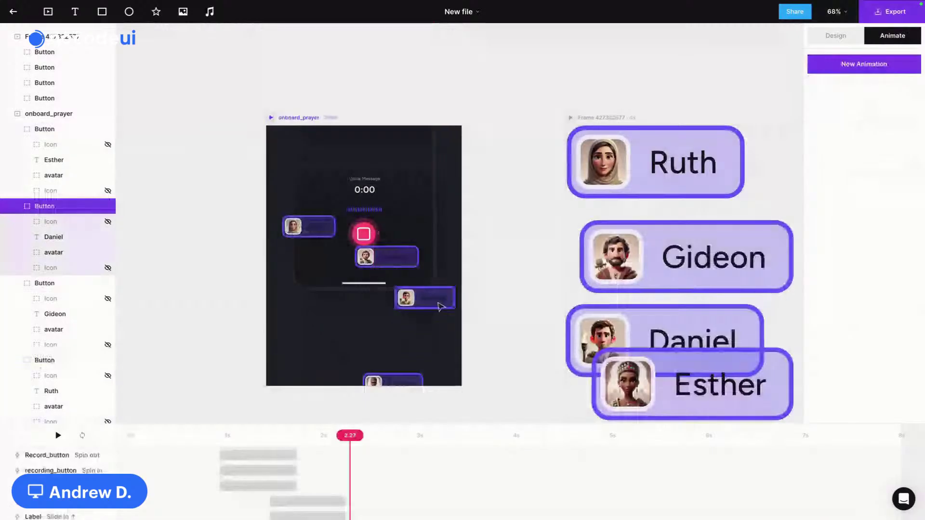
left_click_drag(412, 382, 324, 145)
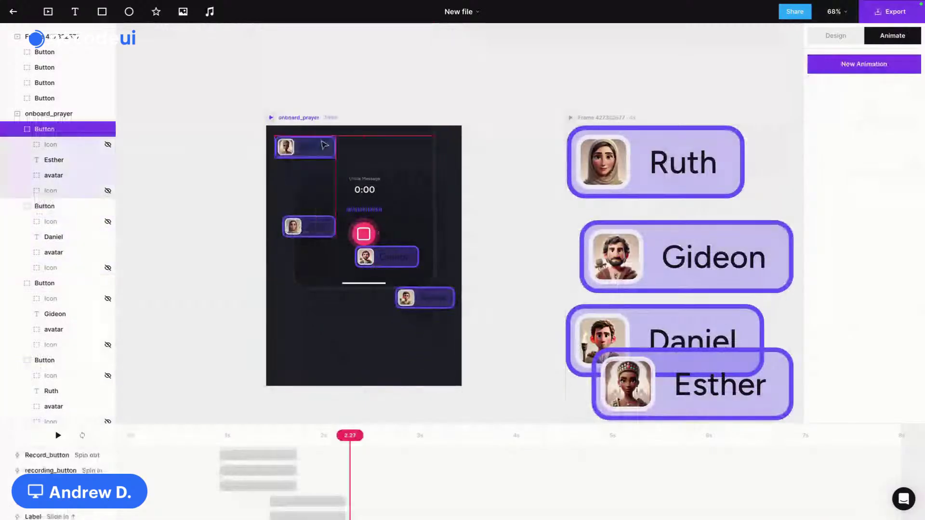
left_click_drag(321, 230, 394, 158)
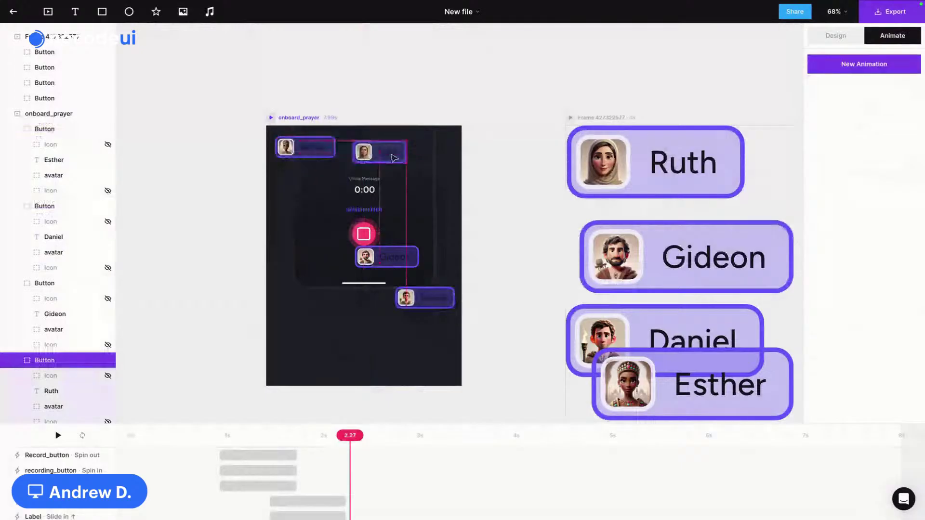
left_click_drag(393, 158, 434, 154)
left_click_drag(386, 257, 305, 215)
left_click_drag(425, 299, 429, 252)
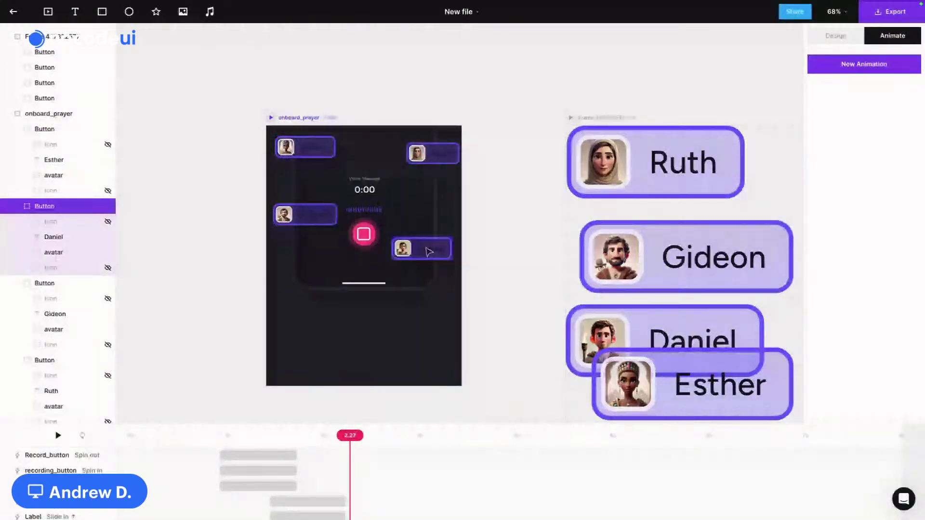
Step: Set the label colour to FFFFFF on both right-hand buttons and the lower-left button in the onboard_prayer artboard
left_click(835, 36)
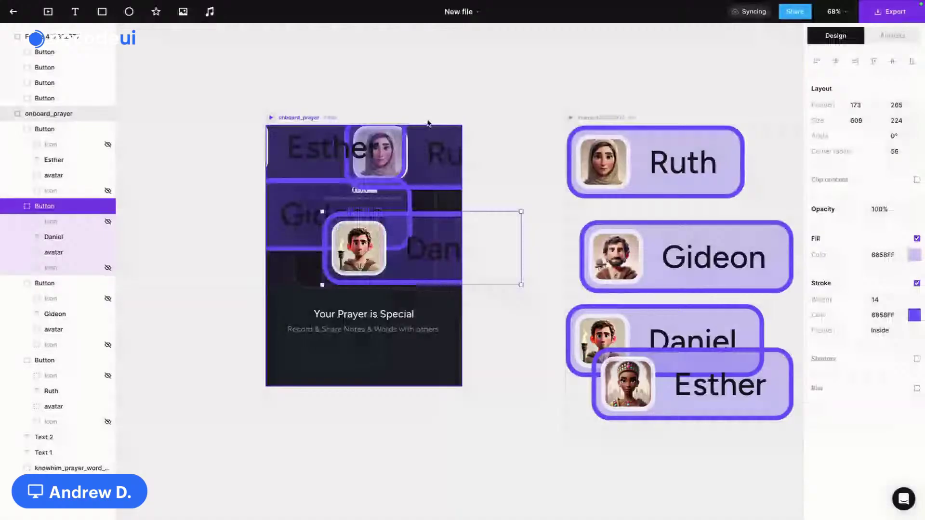
left_click(447, 161)
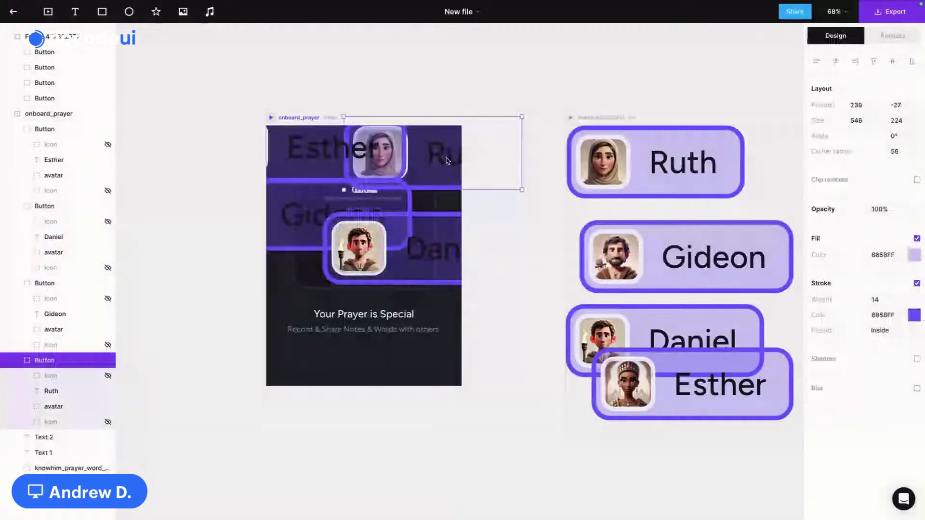
double_click(447, 161)
left_click(330, 153, "shift")
left_click(430, 220)
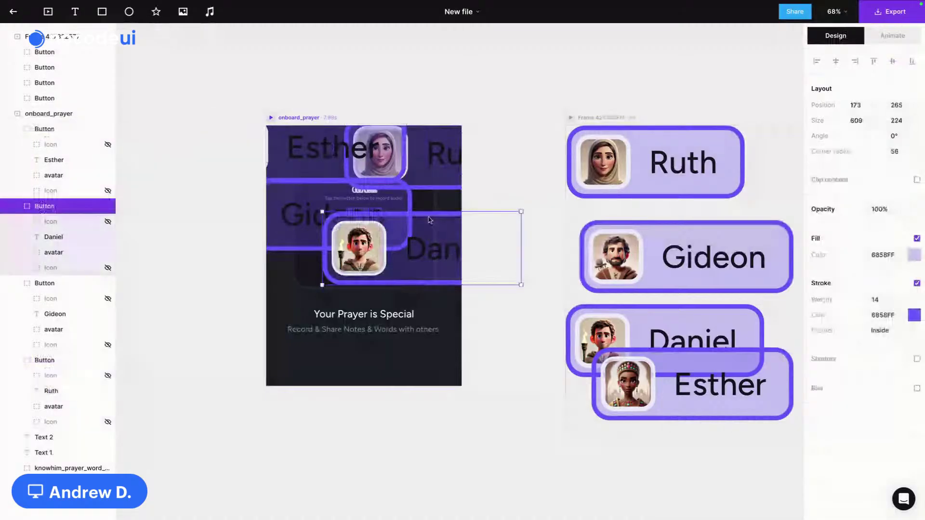
double_click(462, 151)
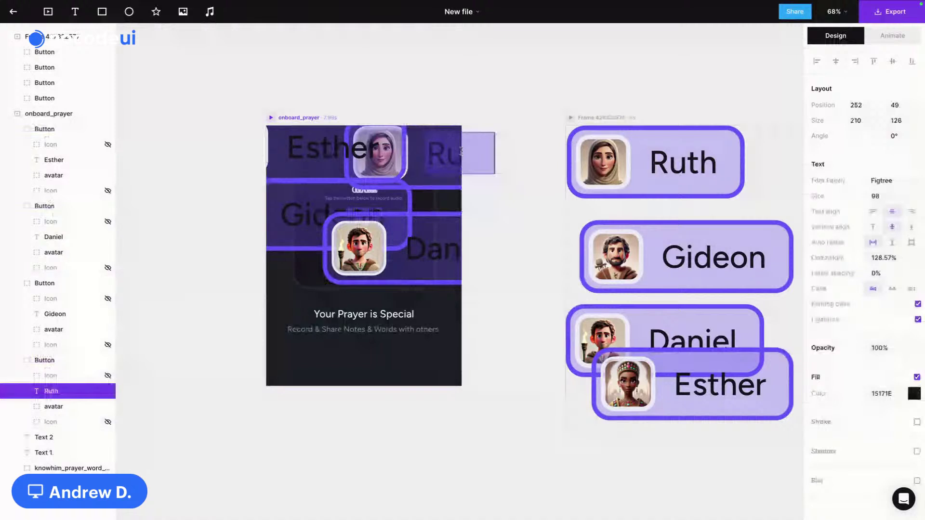
double_click(477, 248)
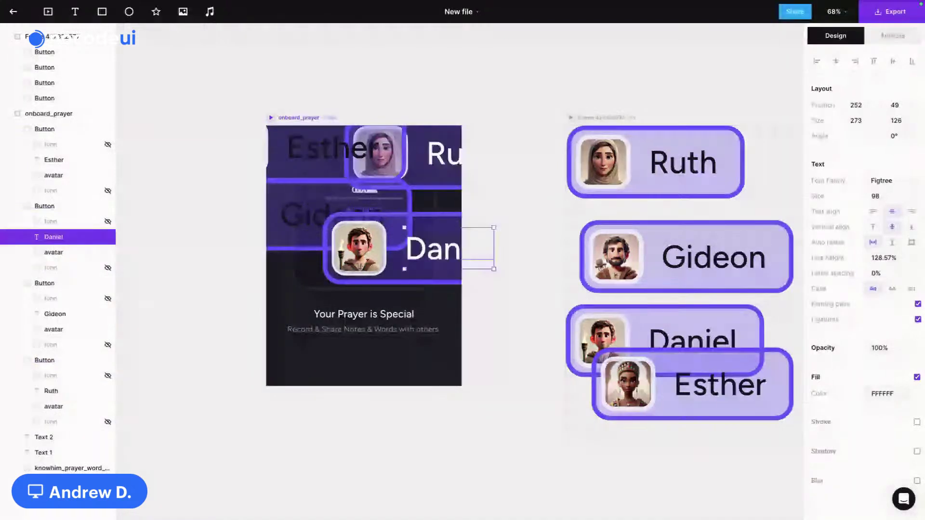
double_click(312, 212)
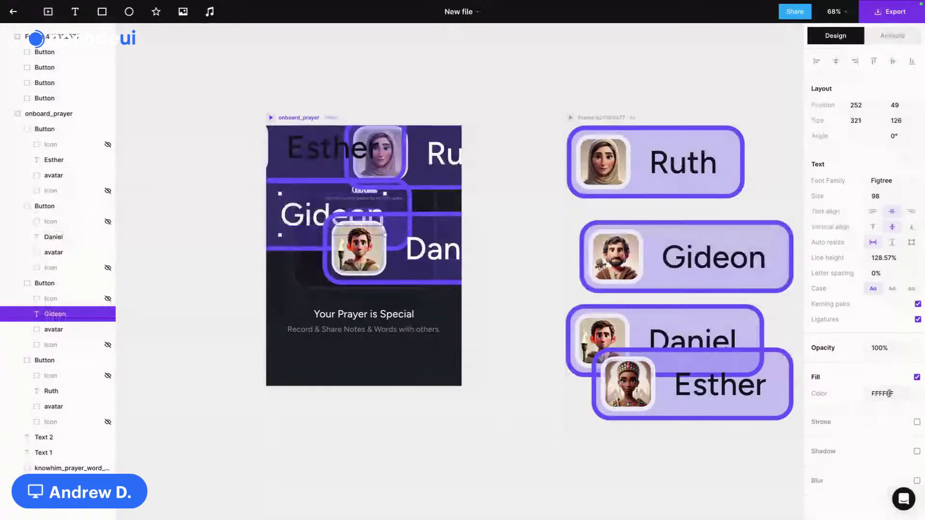
Step: Set the fill colour of the upper-left button's label in onboard_prayer to FFFFFF
left_click(313, 145)
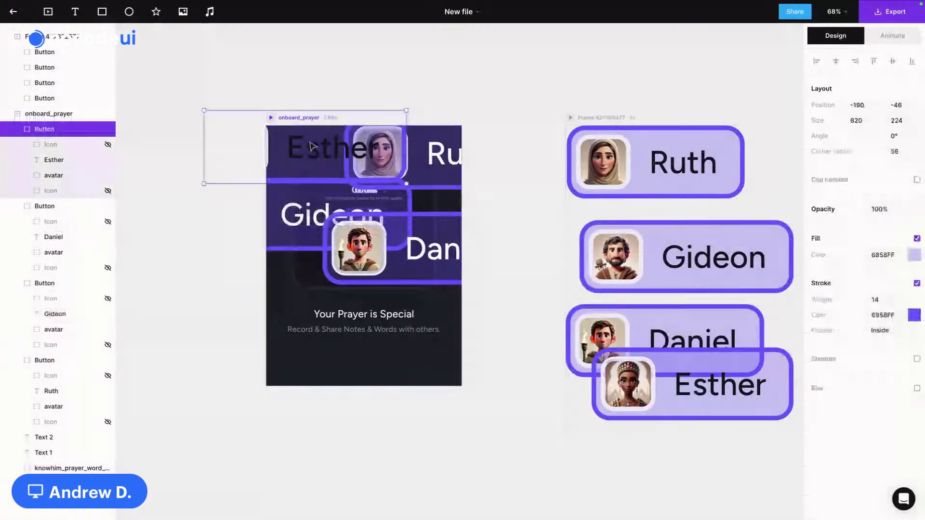
left_click(313, 146)
left_click(889, 394)
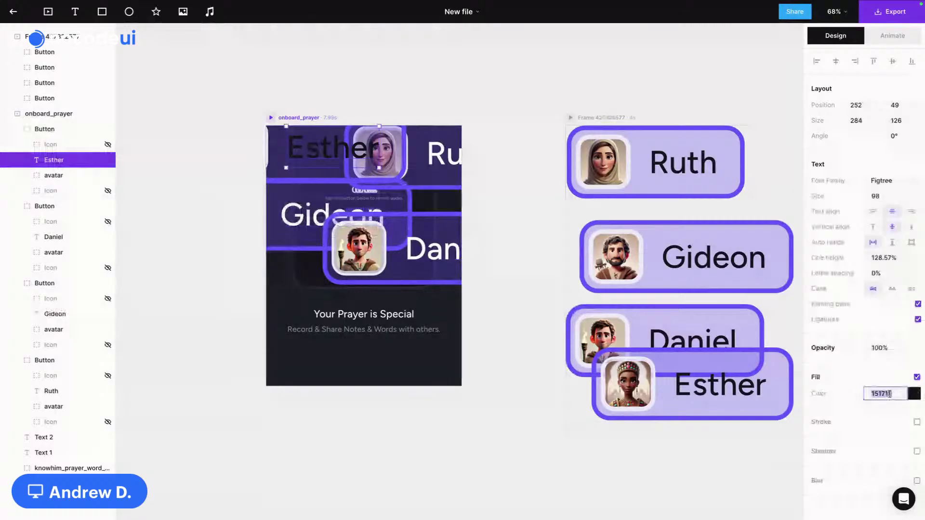
type("FFFFFF")
key("Return")
left_click(512, 276)
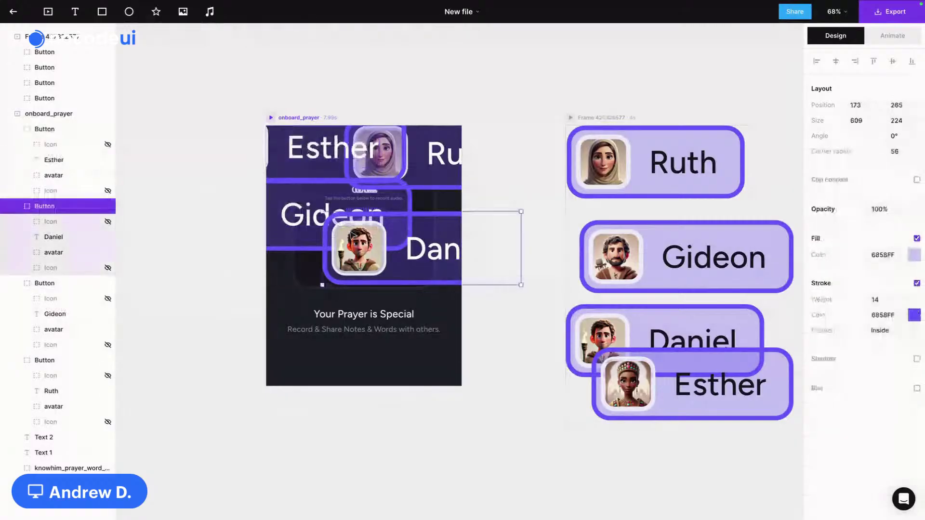
Step: Play back the onboard_prayer animation to check how the white-labelled buttons appear
left_click(320, 123)
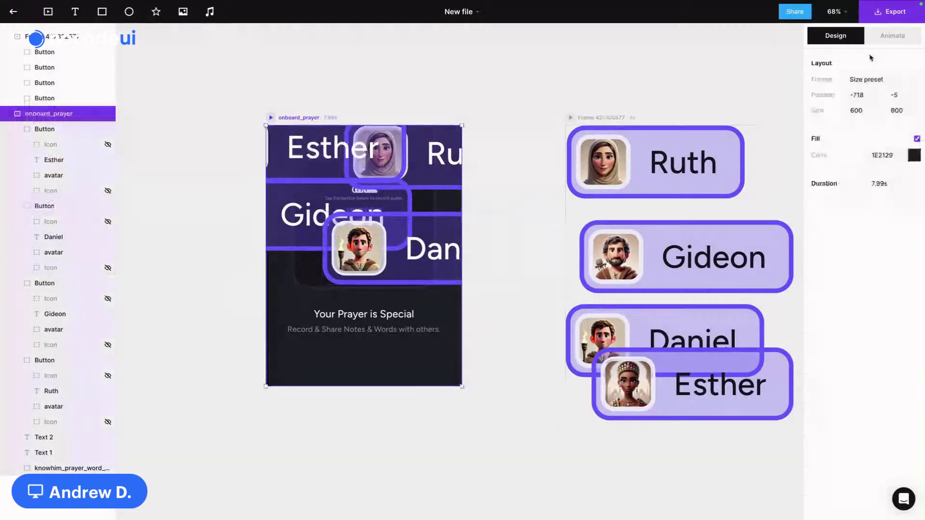
left_click(892, 36)
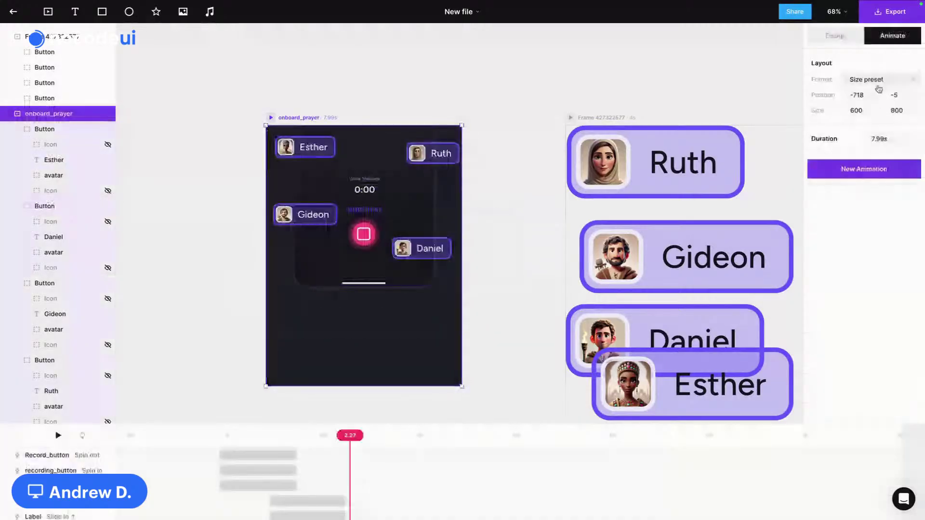
key("space")
left_click(186, 431)
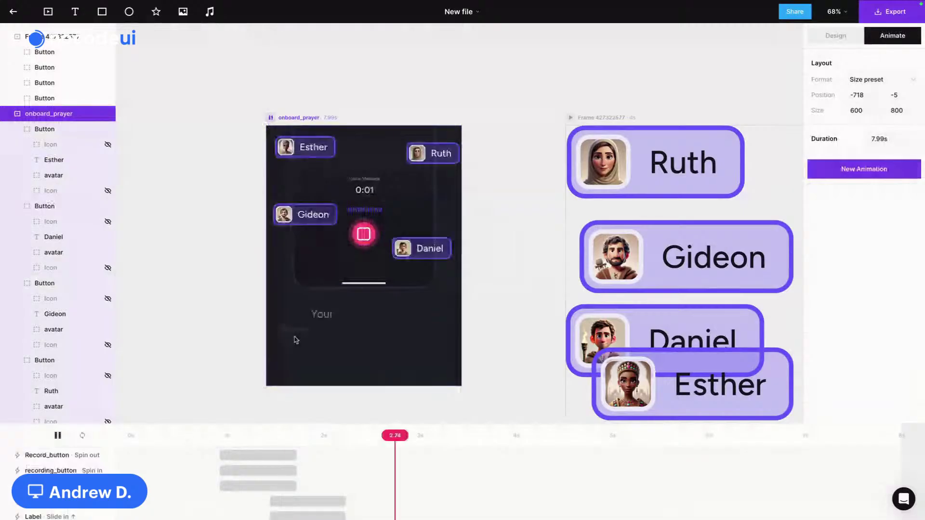
left_click(296, 340)
Step: Stagger the four buttons' Scale animations to start at about 4, 4.6, 5.3 and 5.8 s, and play the result
scroll(303, 457, "down", 3)
left_click_drag(306, 425, 310, 300)
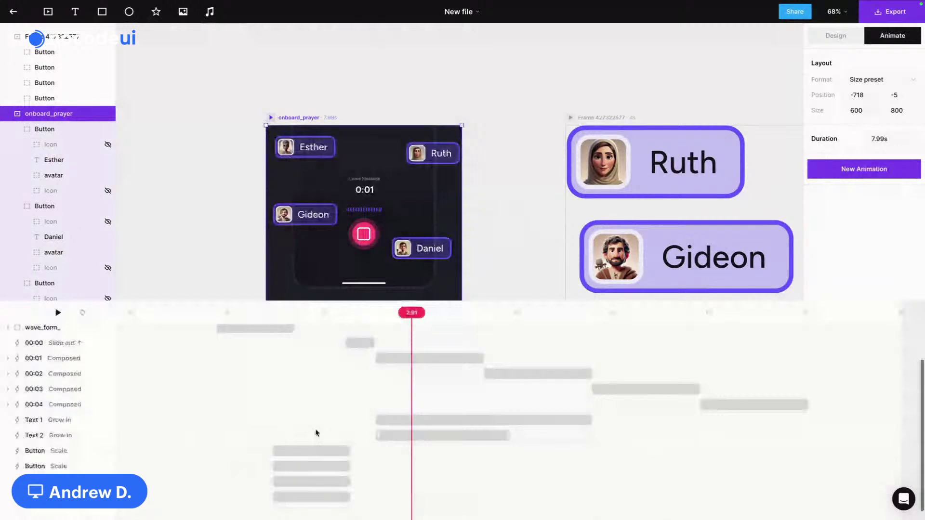
left_click_drag(310, 452, 551, 455)
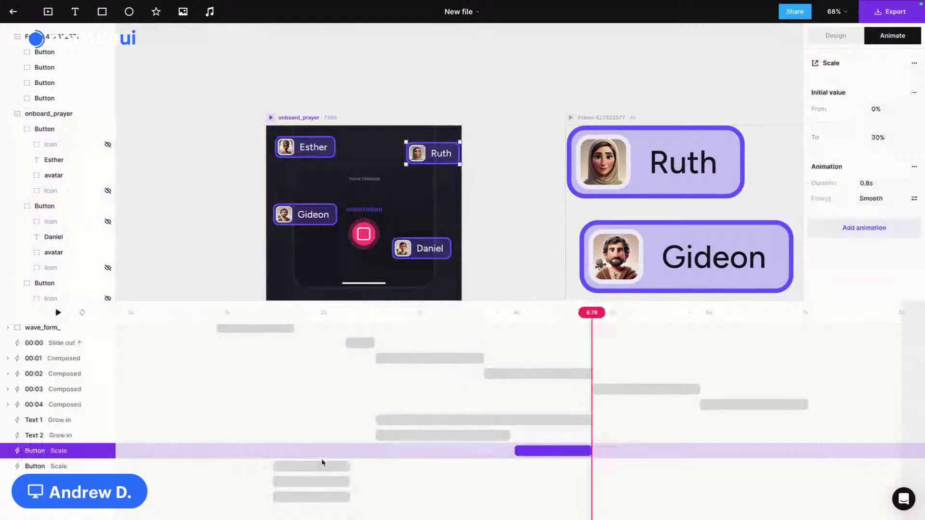
left_click_drag(322, 463, 696, 488)
left_click(321, 482)
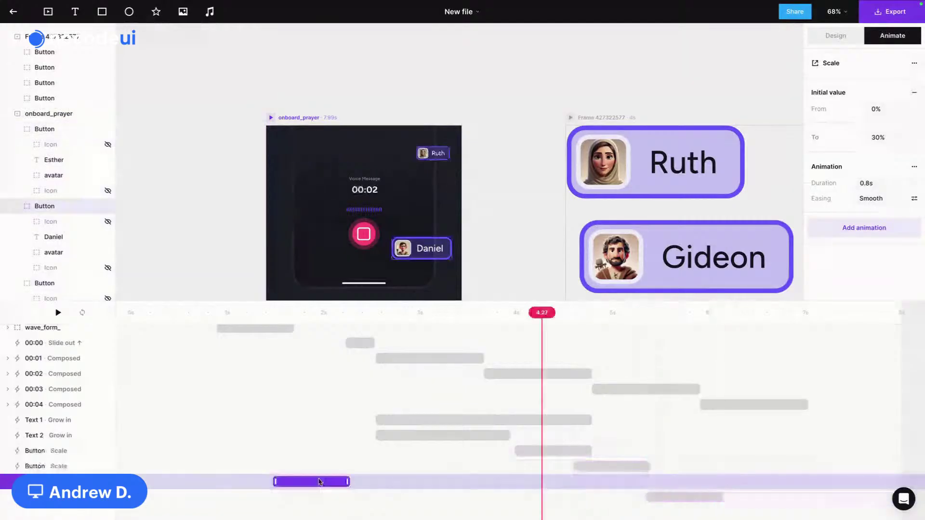
left_click_drag(321, 482, 736, 480)
scroll(506, 257, "down", 2)
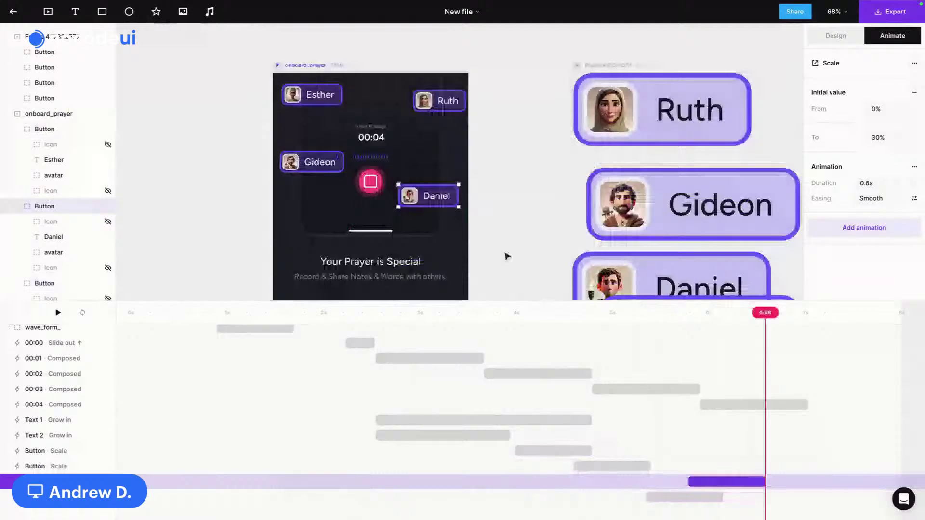
key("space")
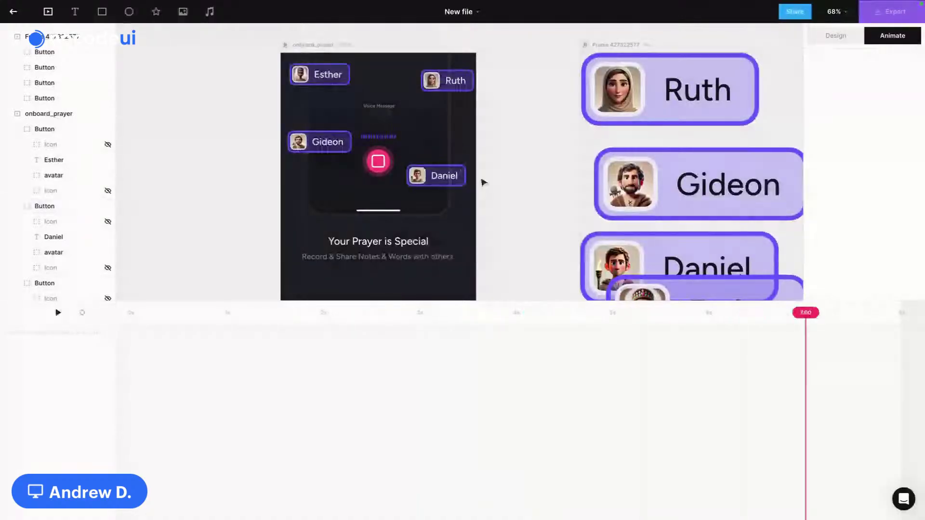
Step: Collapse the other frame and the four Button groups of onboard_prayer in the layer tree
scroll(484, 182, "down", 3)
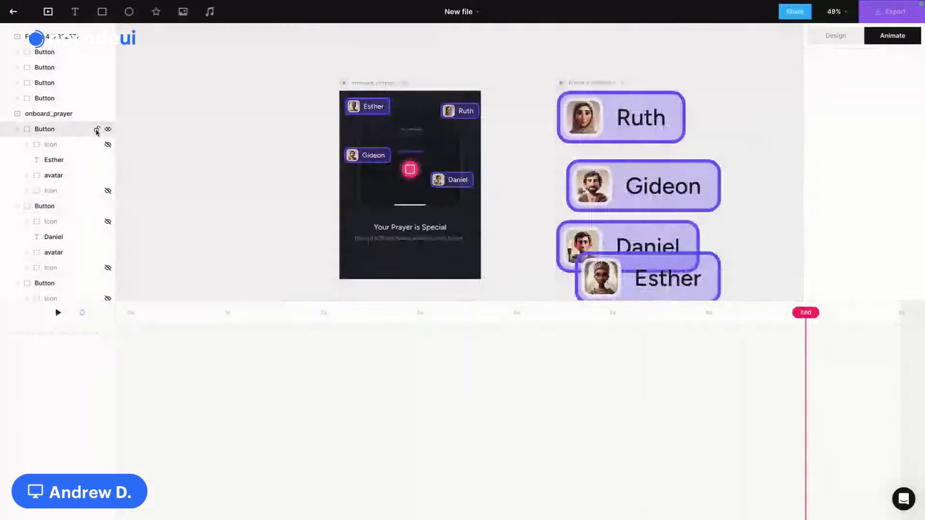
left_click(6, 38)
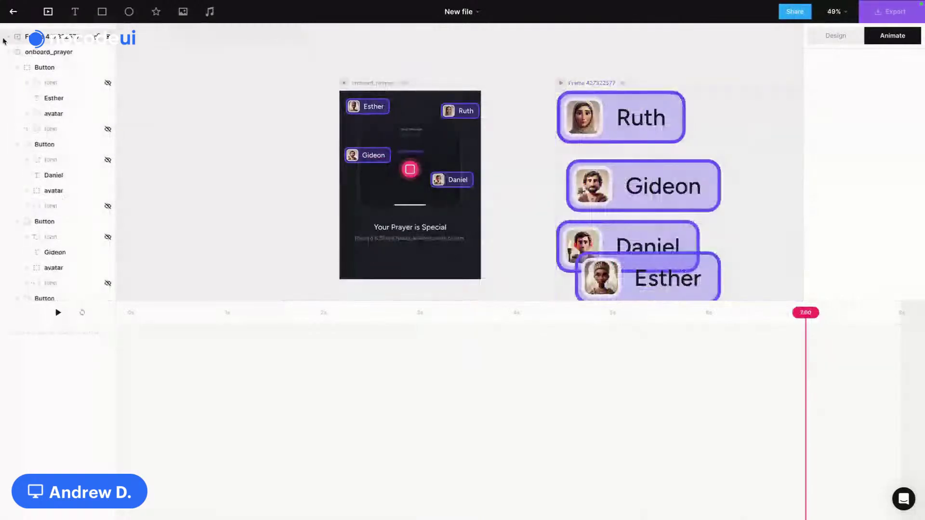
left_click(17, 69)
left_click(17, 83)
left_click(18, 99)
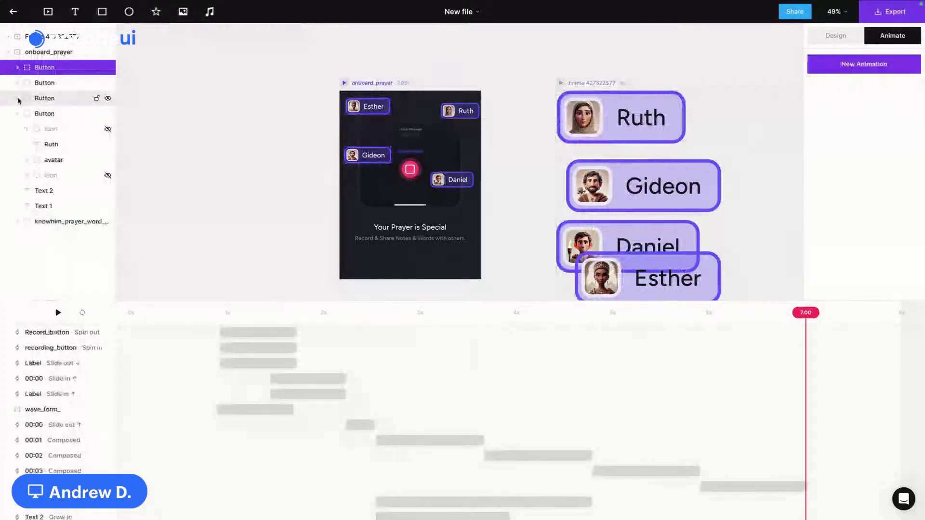
left_click(18, 113)
Step: Move the four buttons, Text 1, Text 2 and the recording screen together lower in the onboard_prayer artboard
left_click(59, 67, "shift")
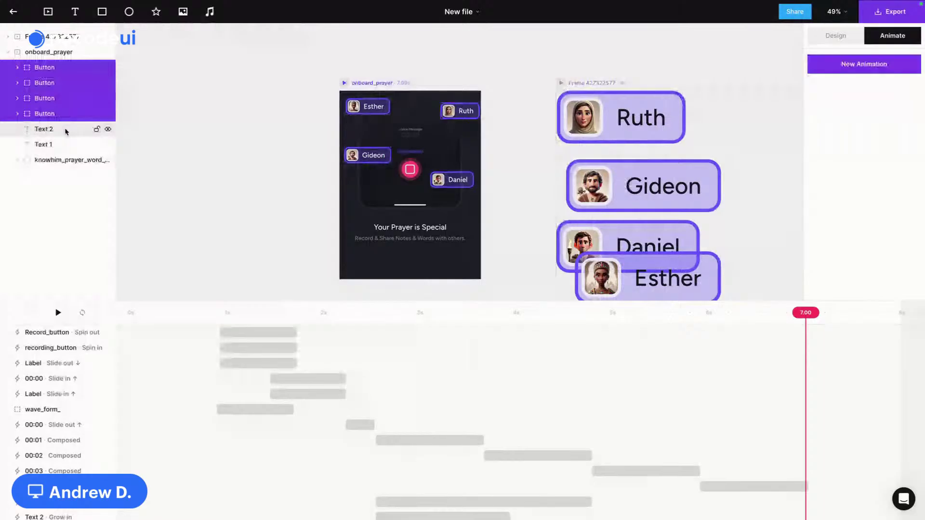
left_click(66, 145, "shift")
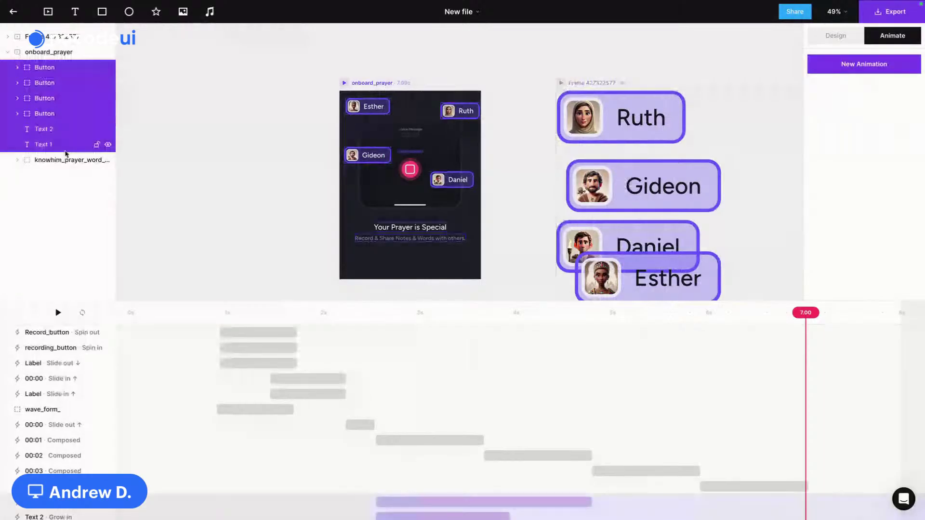
left_click(66, 155, "shift")
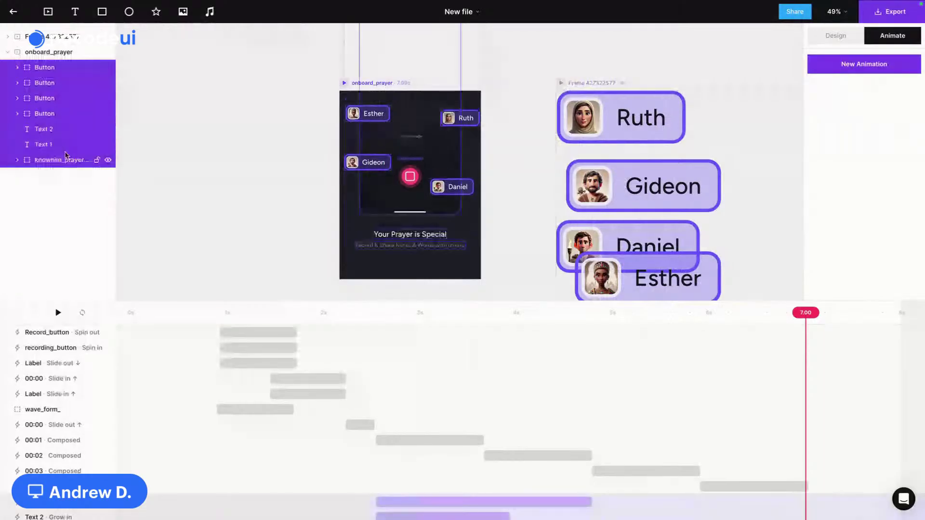
key("shift+Down")
key("shift+Down")
key("shift+Down")
key("shift+Down")
key("shift+Down")
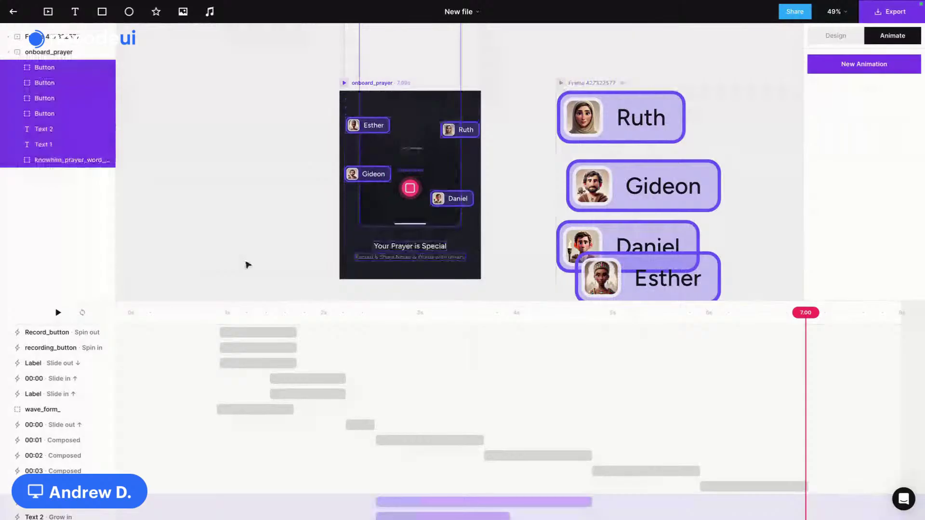
Step: Play the onboard_prayer animation, replaying from about 2.2 s, to check the timing and lowered layout
key("space")
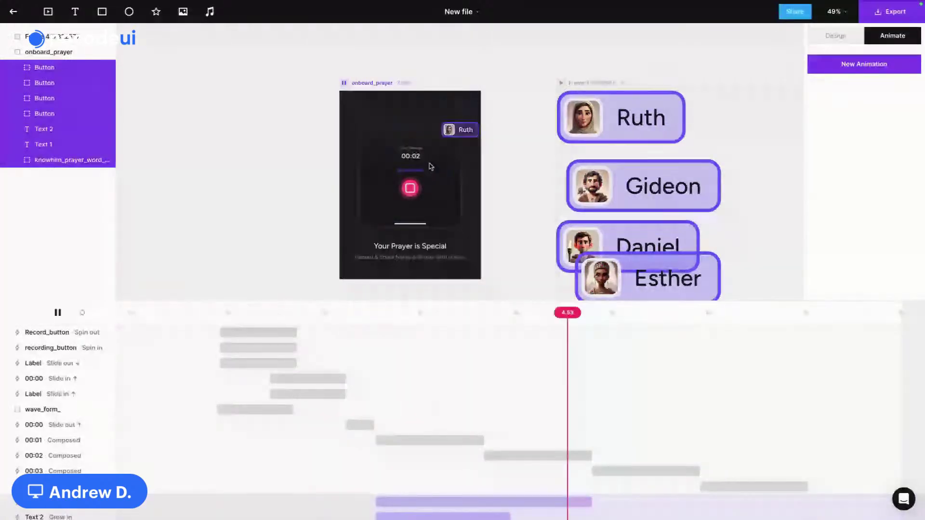
key("space")
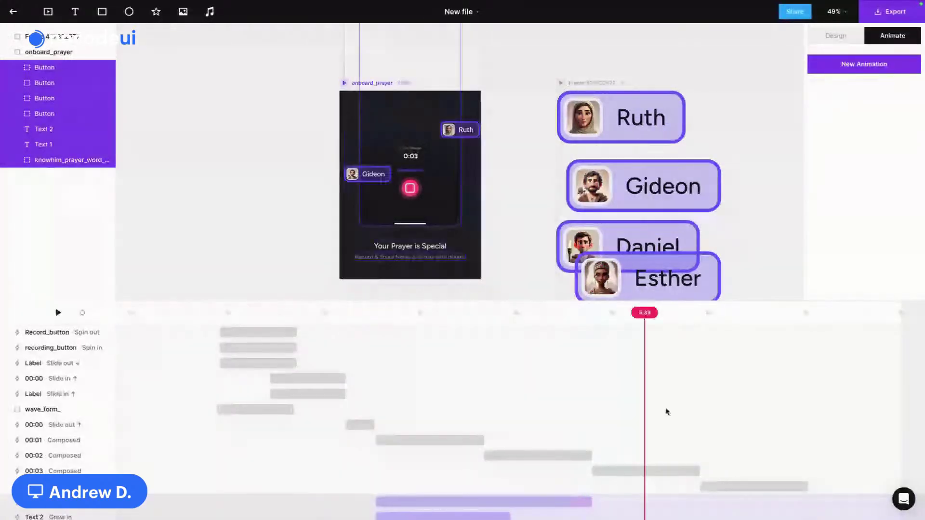
left_click(339, 313)
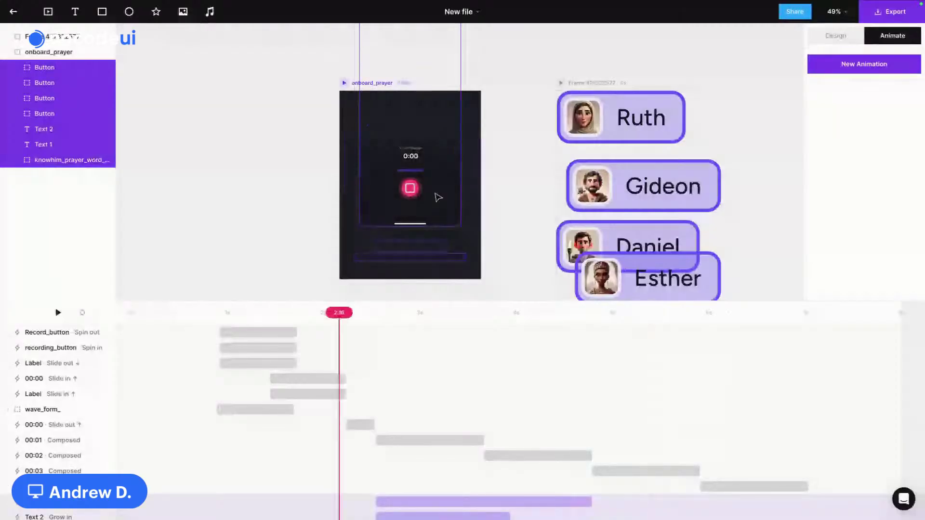
key("space")
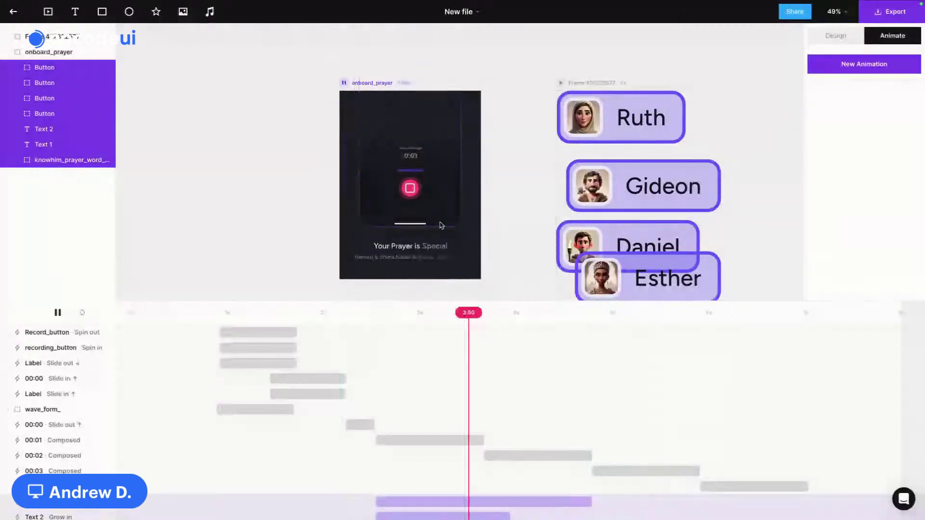
Step: Duplicate the subtitle text to just above the Voice Message label and rename the copy's layer voice
left_click(432, 258)
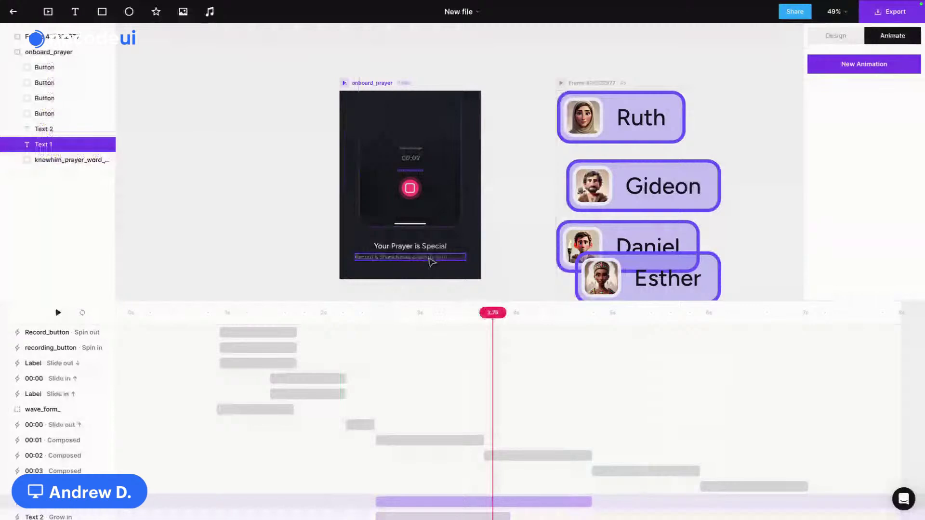
scroll(431, 260, "up", 5)
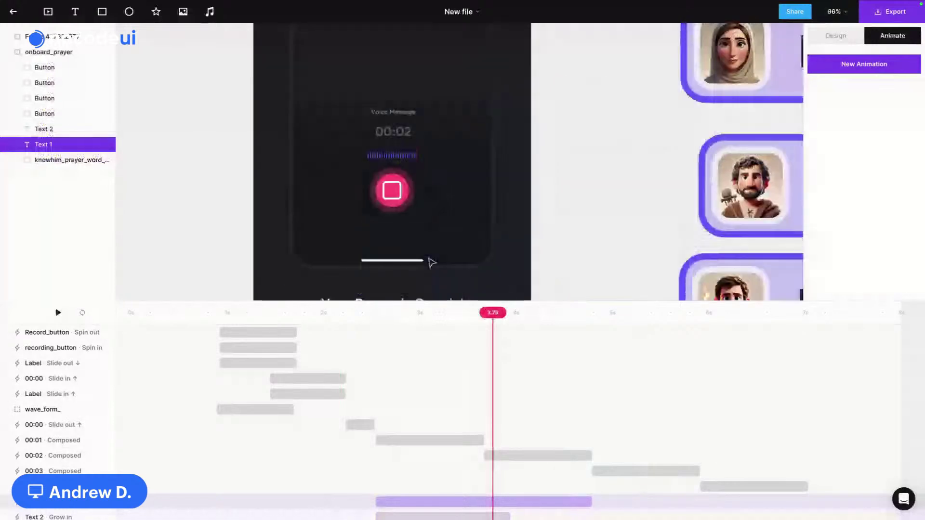
scroll(424, 256, "down", 2)
left_click_drag(413, 248, 437, 97)
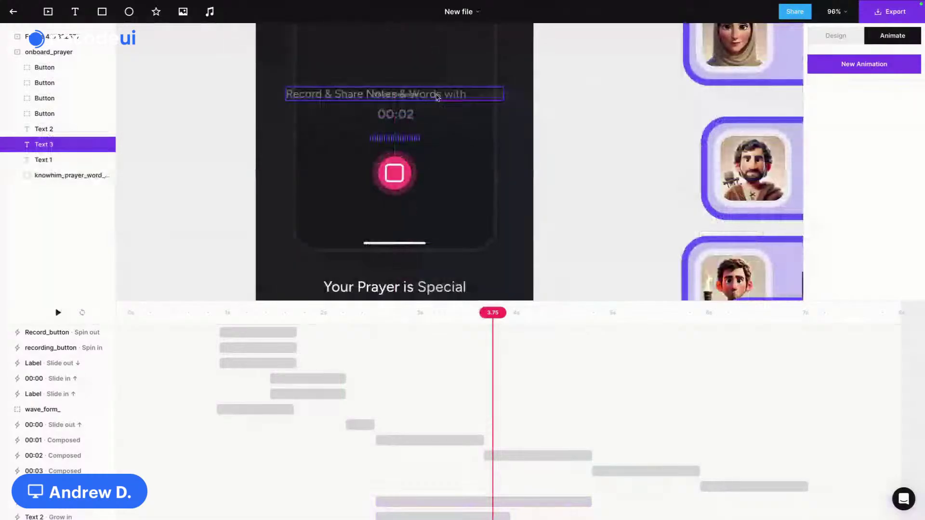
double_click(29, 144)
type("voice")
left_click_drag(354, 100, 382, 83)
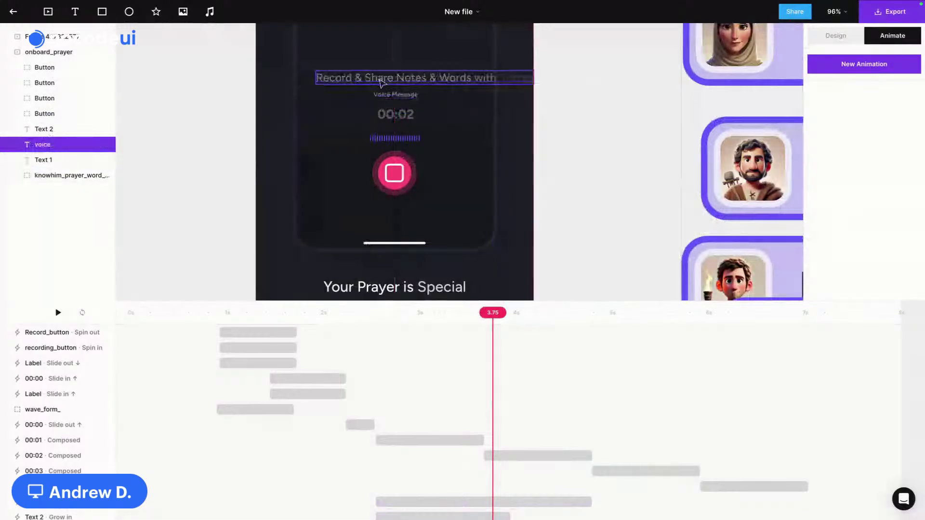
Step: Narrow the voice text box so its text wraps onto two lines above the Voice Message label
scroll(692, 78, "up", 2)
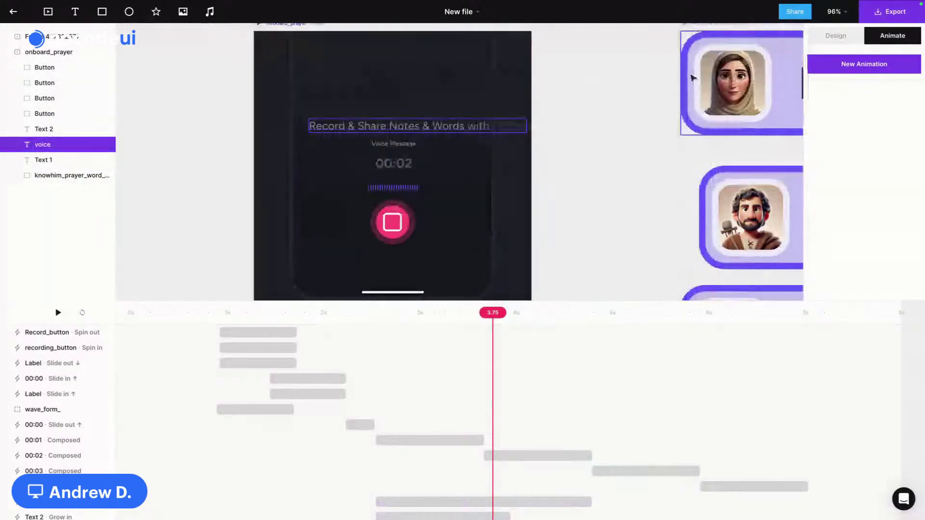
left_click(846, 37)
left_click_drag(538, 131, 464, 116)
Step: Set the opacity of all four avatar buttons in the onboard_prayer artboard to 0%
left_click(494, 71)
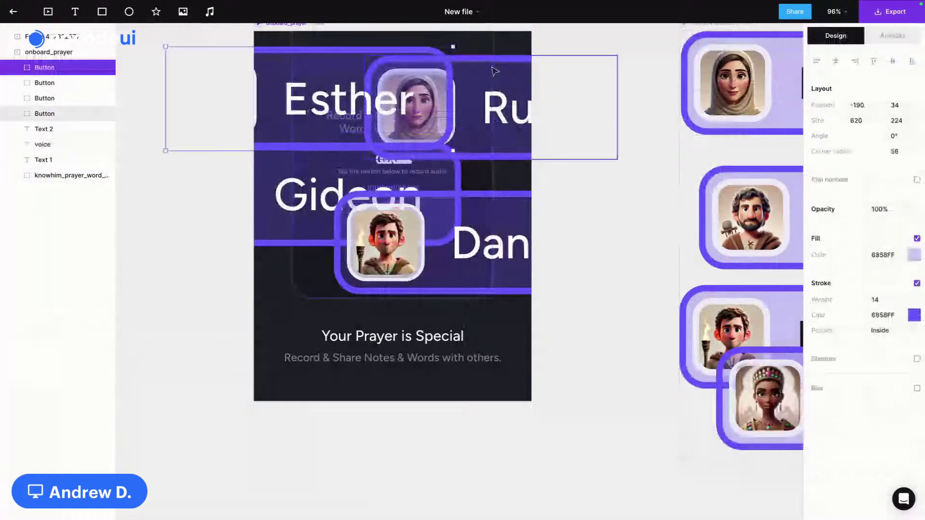
left_click(506, 106, "shift")
left_click(524, 224, "shift")
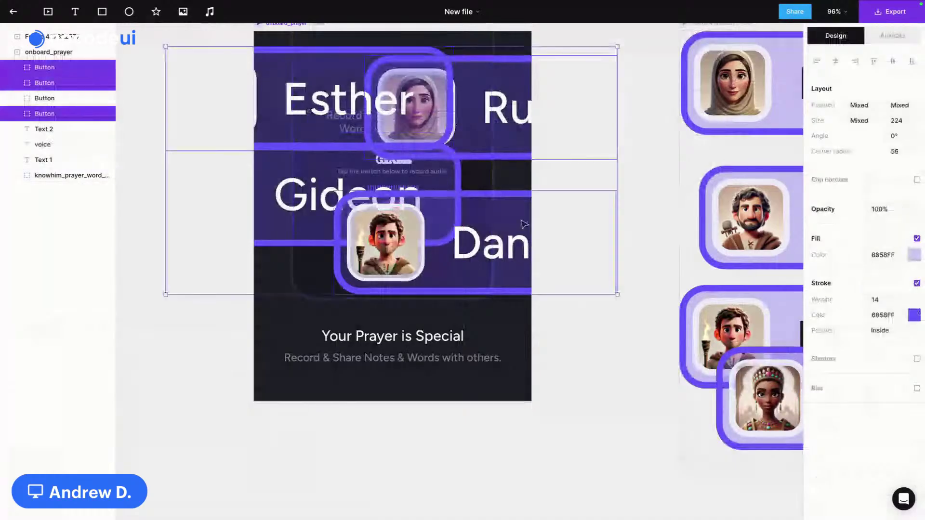
left_click(433, 169, "shift")
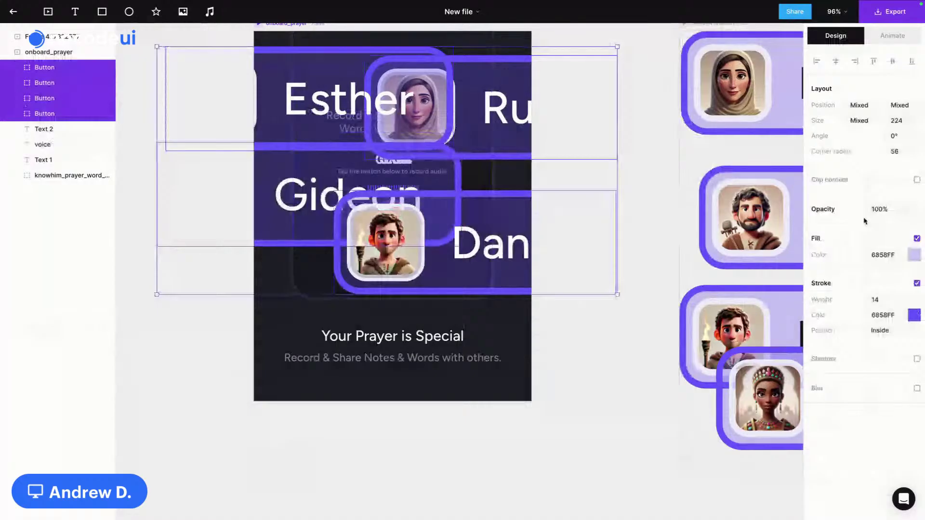
left_click(898, 212)
type("0")
key("Return")
Step: Hide all four Button layers in the onboard_prayer artboard and clear the selection
mouse_move(108, 70)
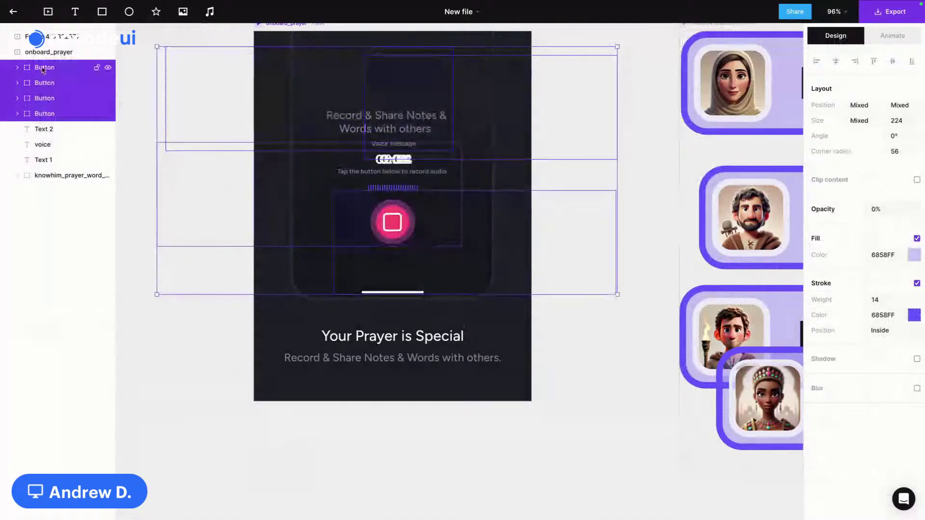
left_click(109, 69)
left_click(108, 83)
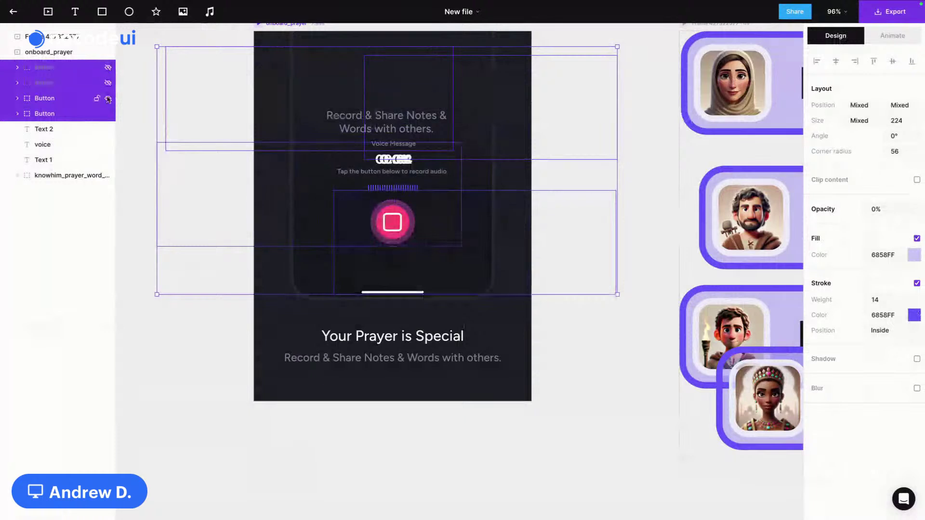
left_click(109, 99)
left_click(155, 130)
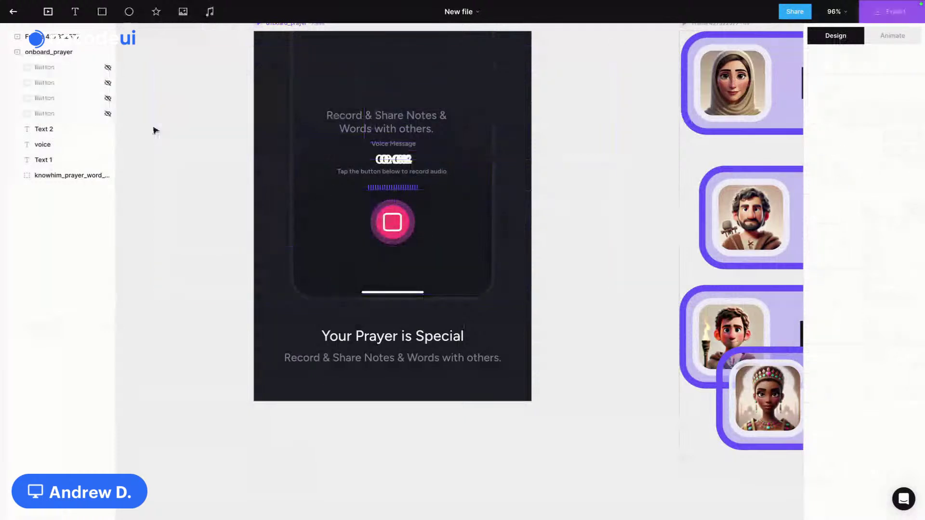
Step: Move the voice text slightly higher above the Voice Message label and set its fill color to FFFFFF
left_click(393, 130)
left_click_drag(393, 129, 406, 123)
left_click(892, 396)
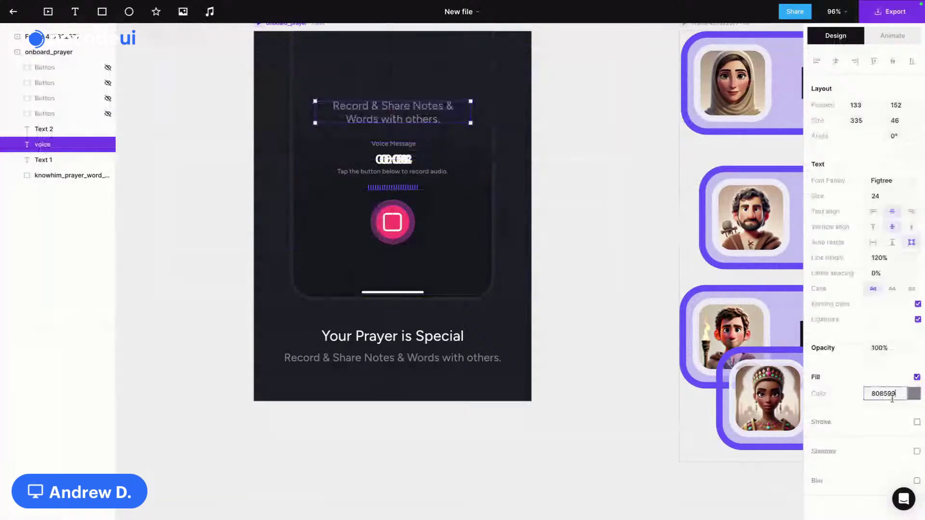
key("ctrl+a")
type("FFFFFF")
key("Return")
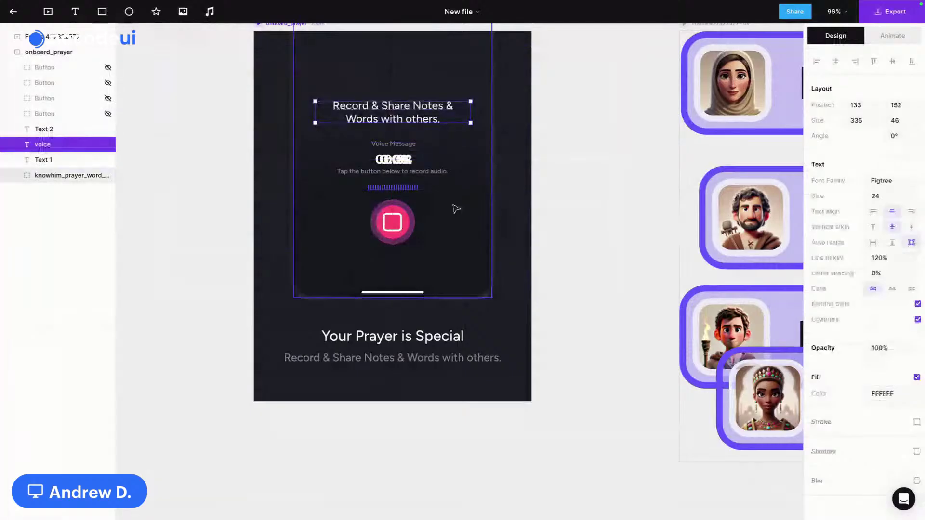
Step: Enlarge the voice text box to about 381 wide and 103 high, extending it upward from the Voice Message label
scroll(415, 203, "up", 3)
scroll(415, 203, "up", 2)
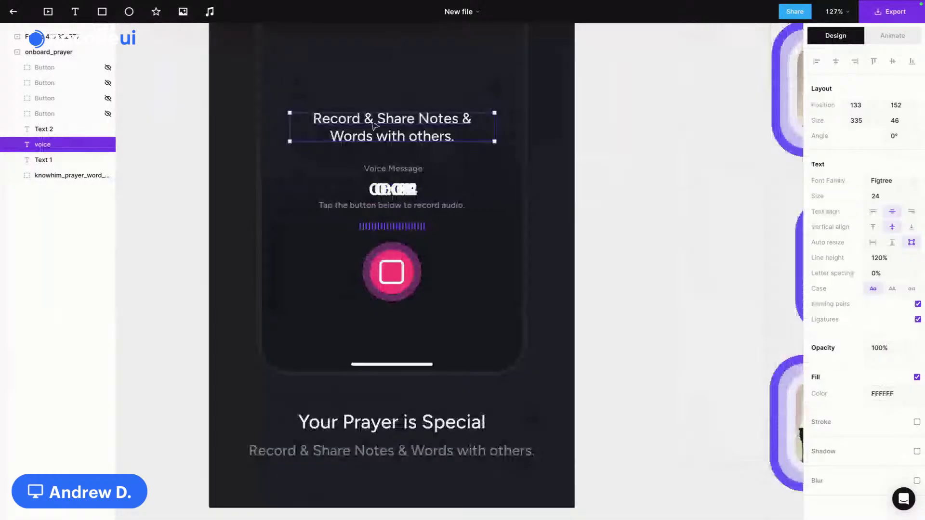
left_click_drag(374, 125, 455, 110)
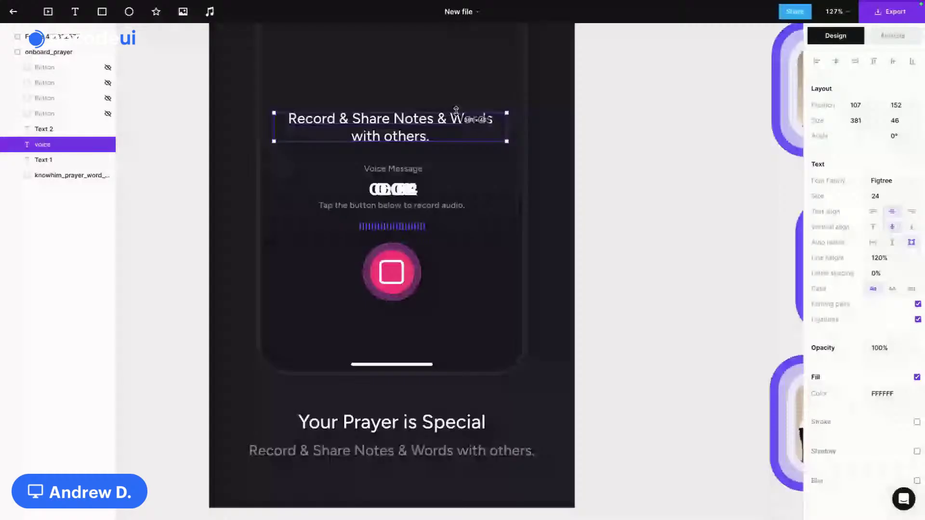
Step: Replace the voice text with "Lord, I thank you for the patience that the viewers have watching the process of building animations."
double_click(456, 110)
type("Lord, I thank you for the pait")
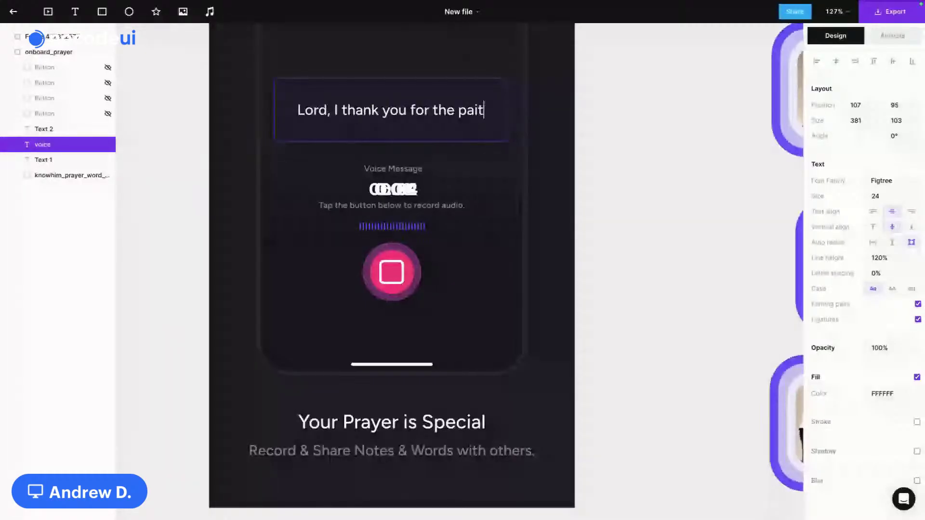
key("BackSpace")
key("BackSpace")
type("tience that")
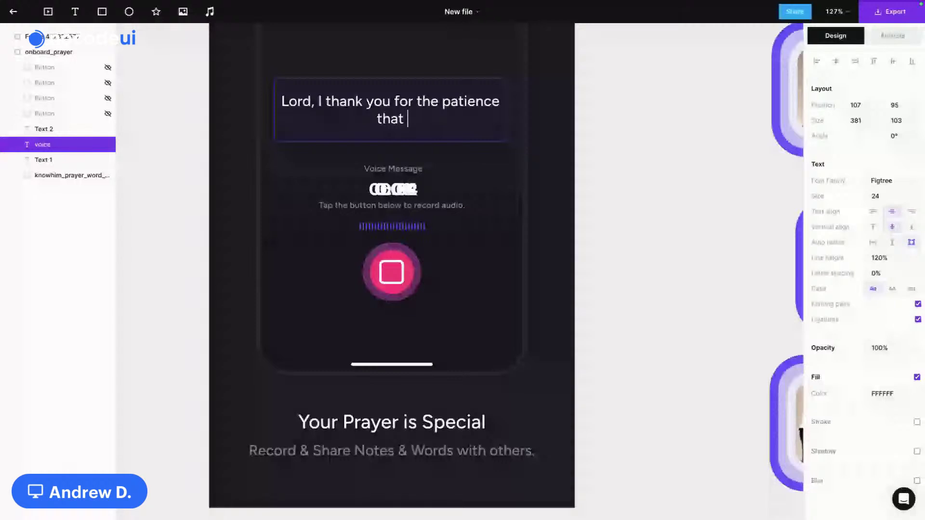
key("ctrl+v")
key("Escape")
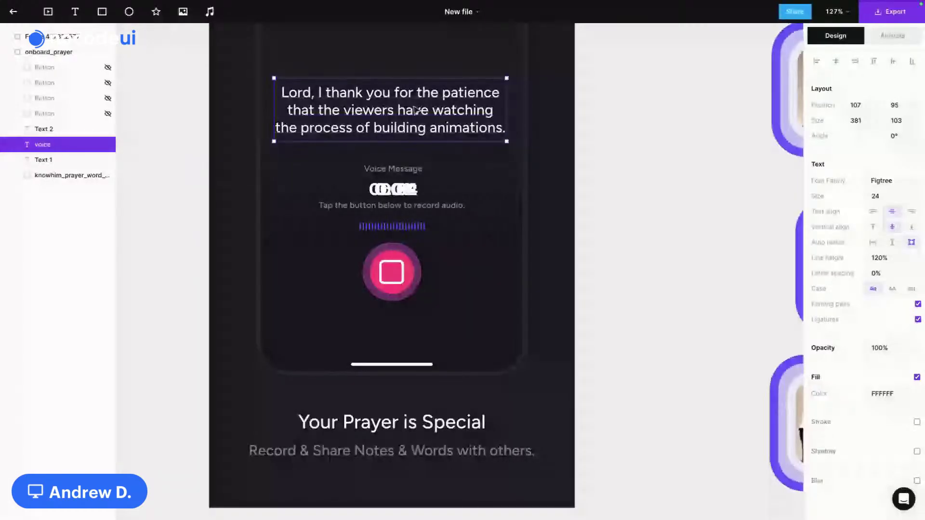
Step: Play the animation from about 2.5 s to check how the new voice text appears word by word
left_click(890, 36)
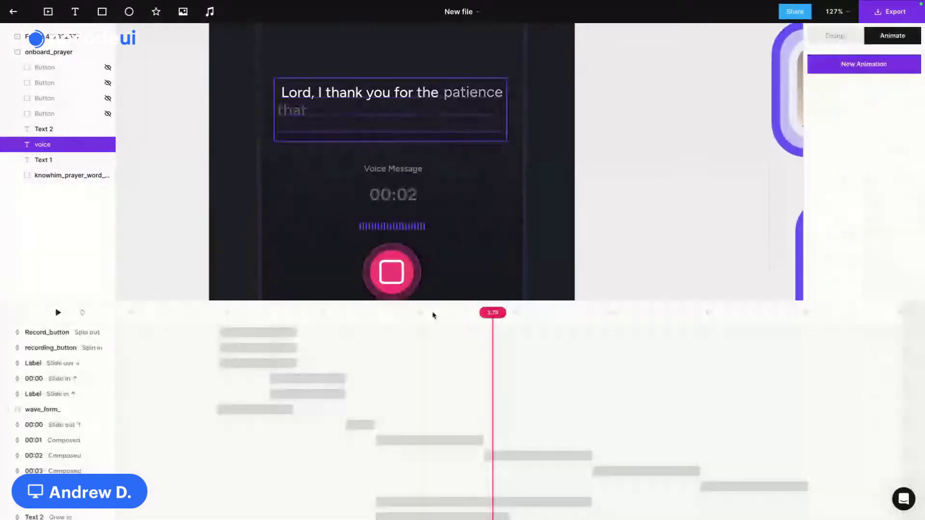
scroll(416, 344, "down", 3)
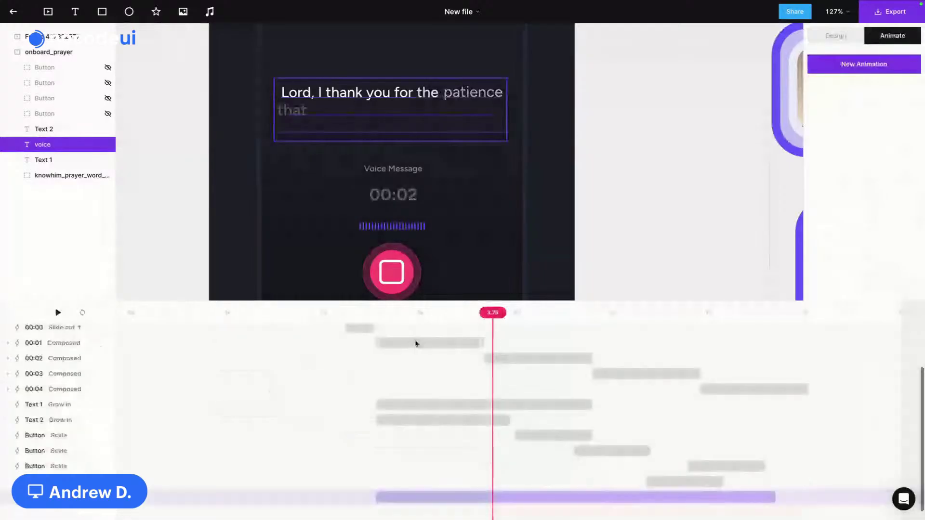
left_click(378, 312)
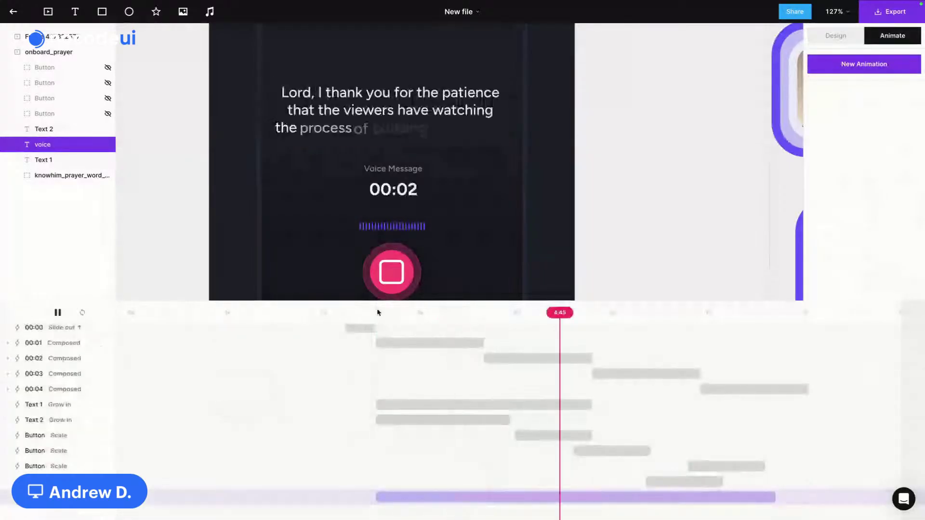
key("space")
left_click(372, 312)
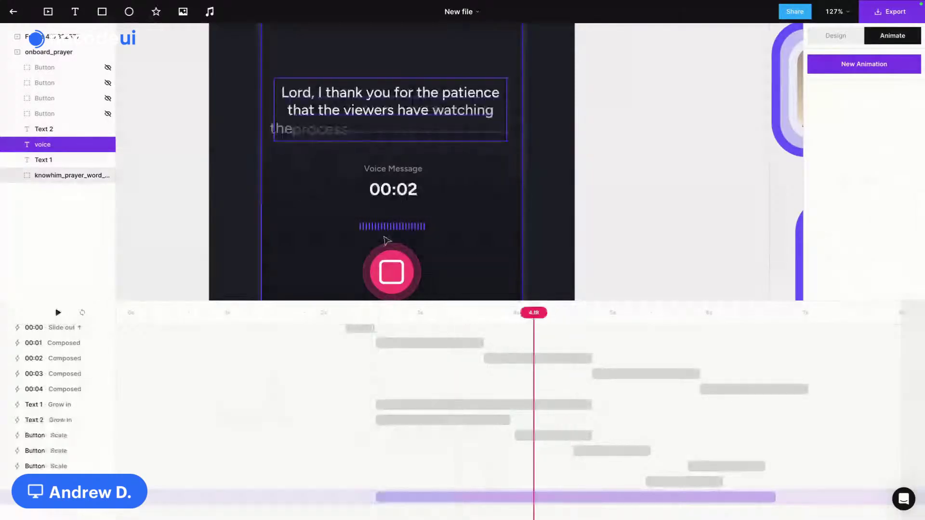
left_click(311, 100)
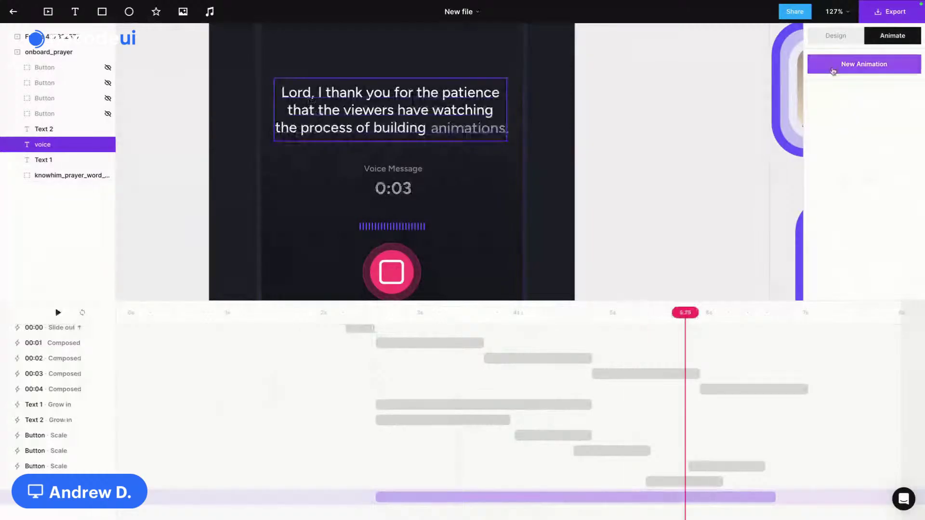
Step: Left-align the voice text and enclose the whole sentence in double quotation marks
left_click(848, 36)
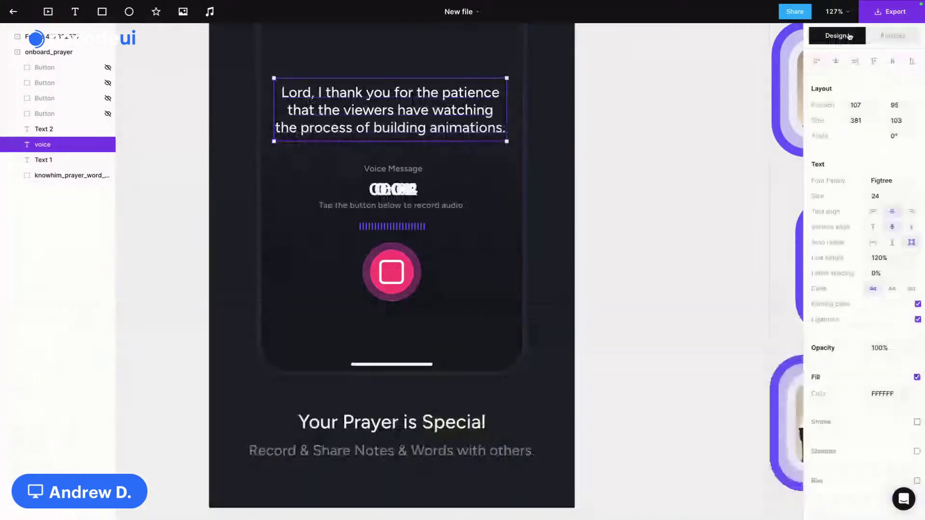
left_click(872, 213)
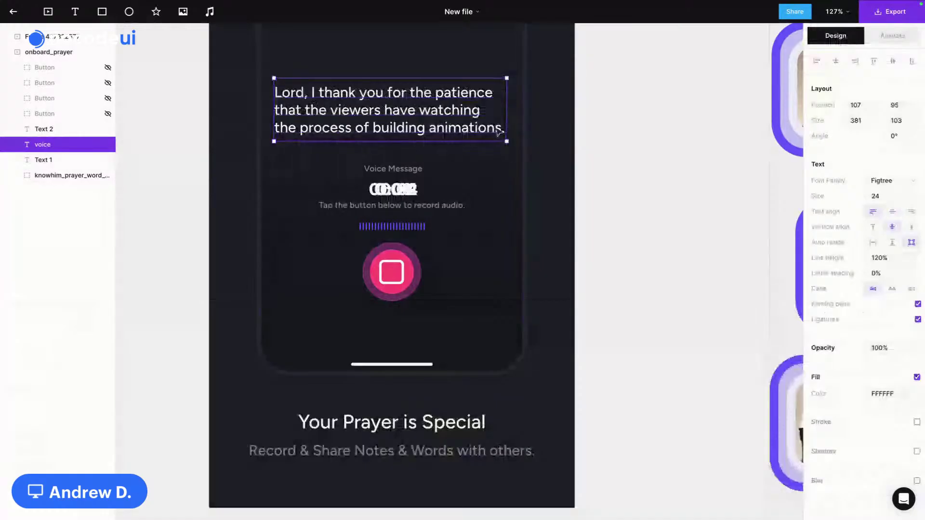
double_click(493, 125)
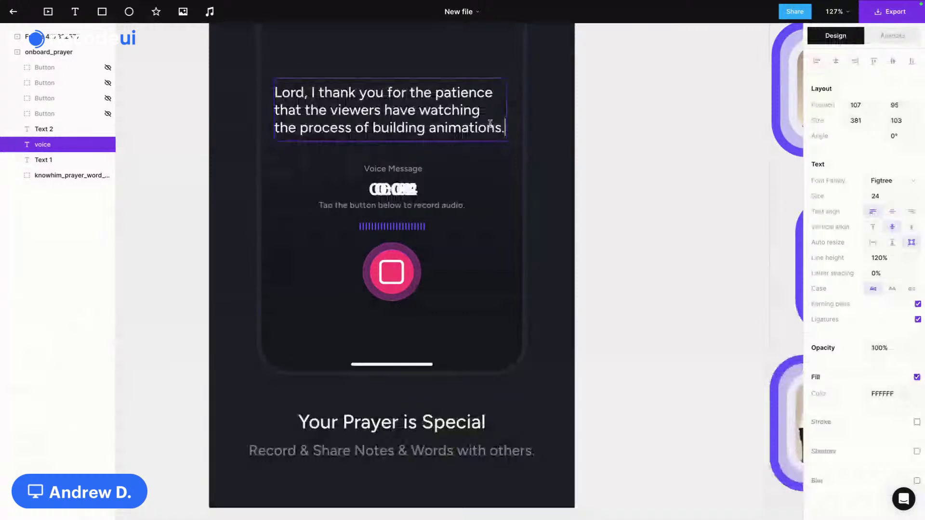
type("\"")
key("ctrl+Home")
type("\"")
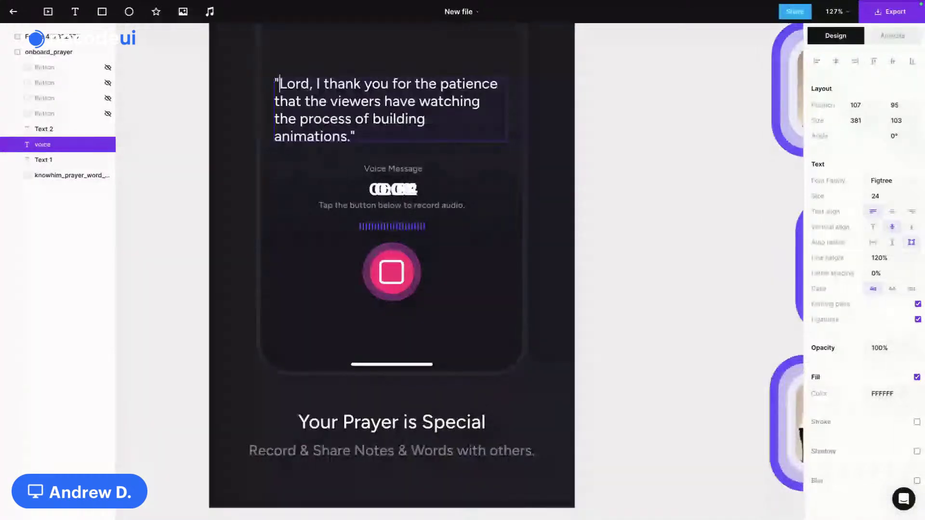
key("Escape")
Step: Set the text animation smoothing of the voice text's Grow in effect to None
left_click(892, 36)
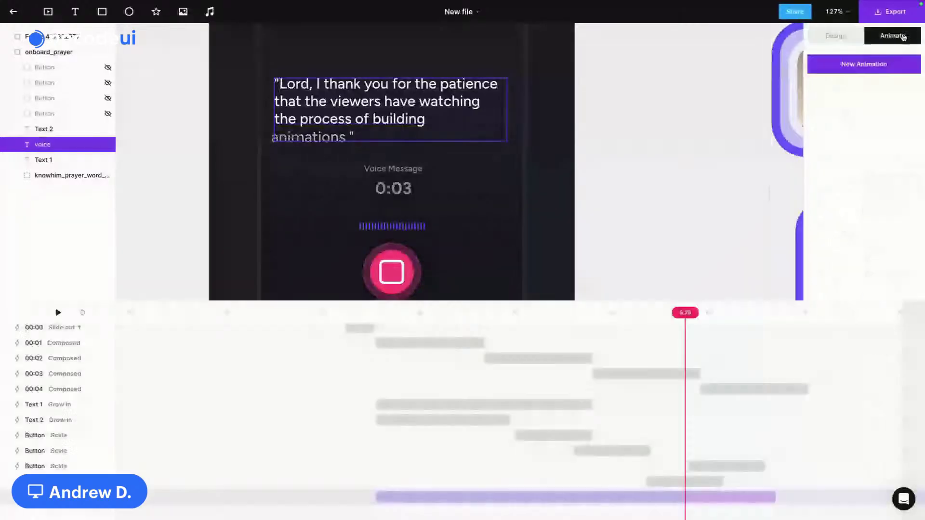
left_click(600, 497)
left_click(881, 233)
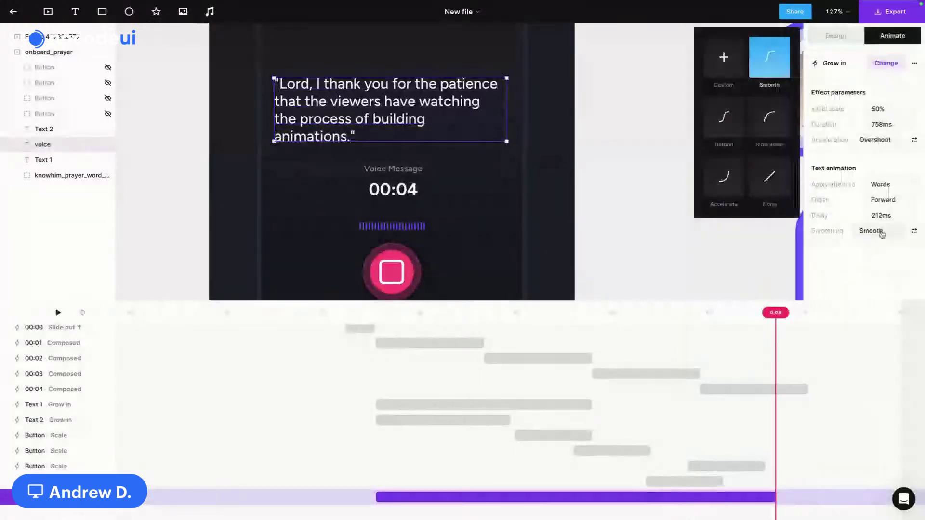
left_click(769, 179)
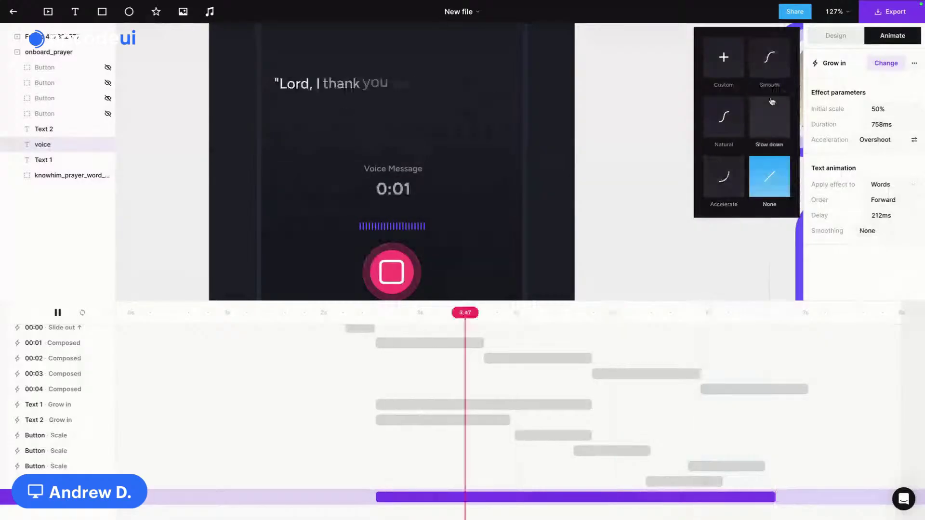
Step: Try a rightward Slide in effect on the voice text with its word order set to Forward
left_click(886, 64)
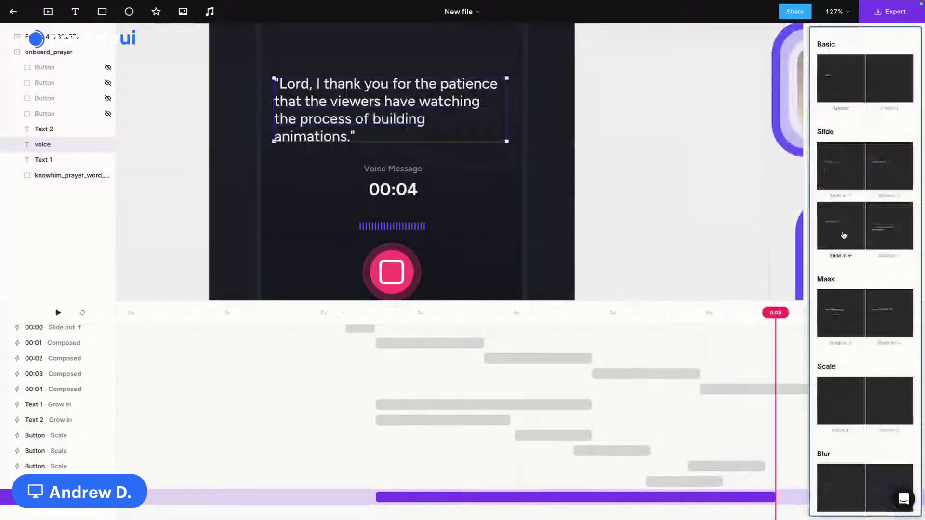
scroll(872, 225, "down", 1)
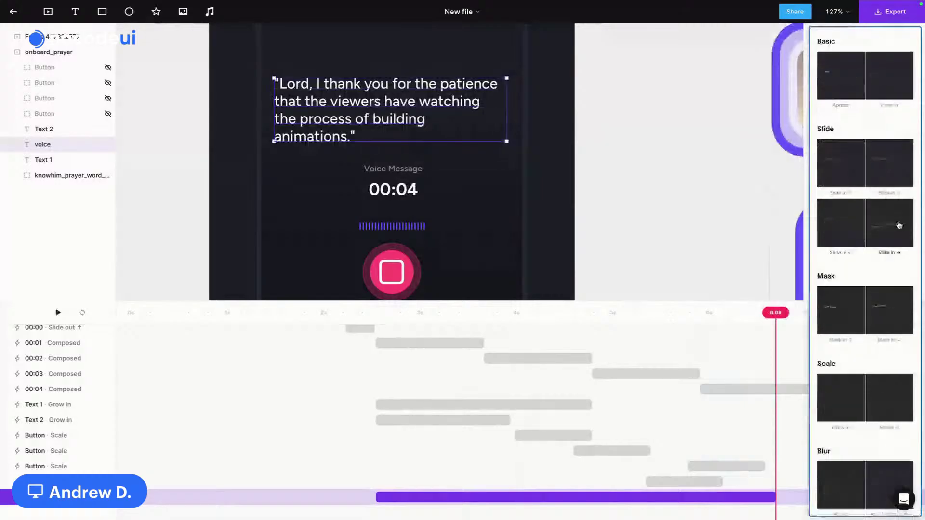
left_click(899, 225)
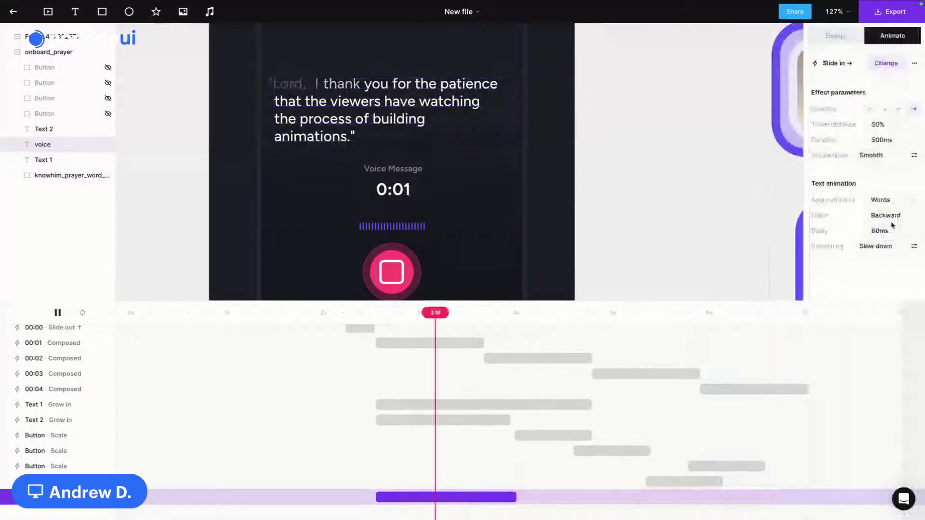
left_click(891, 217)
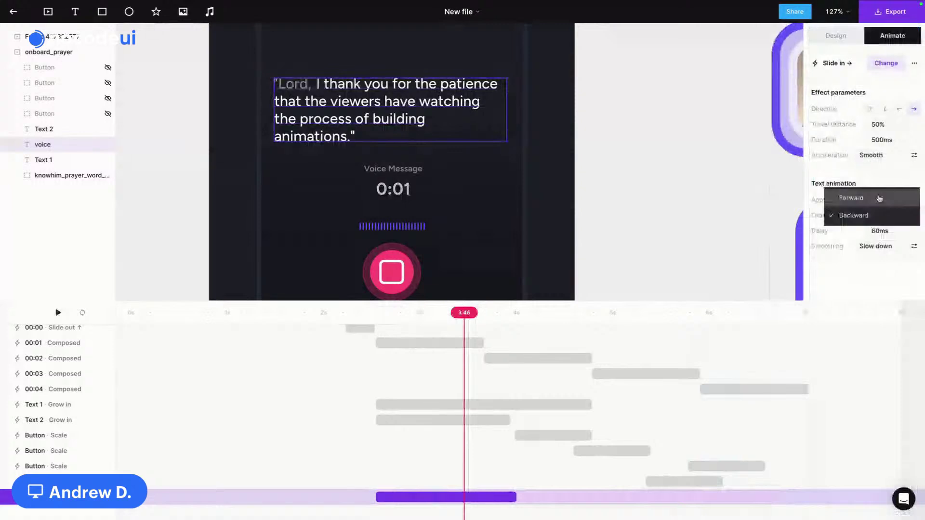
left_click(879, 198)
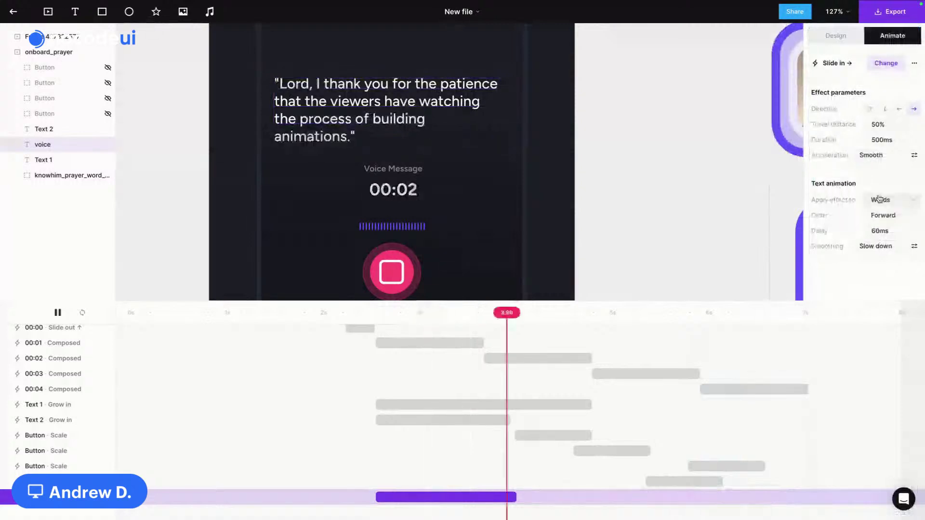
Step: Change the voice text's animation to Appear and extend its clip to end at about 7 s
left_click(886, 64)
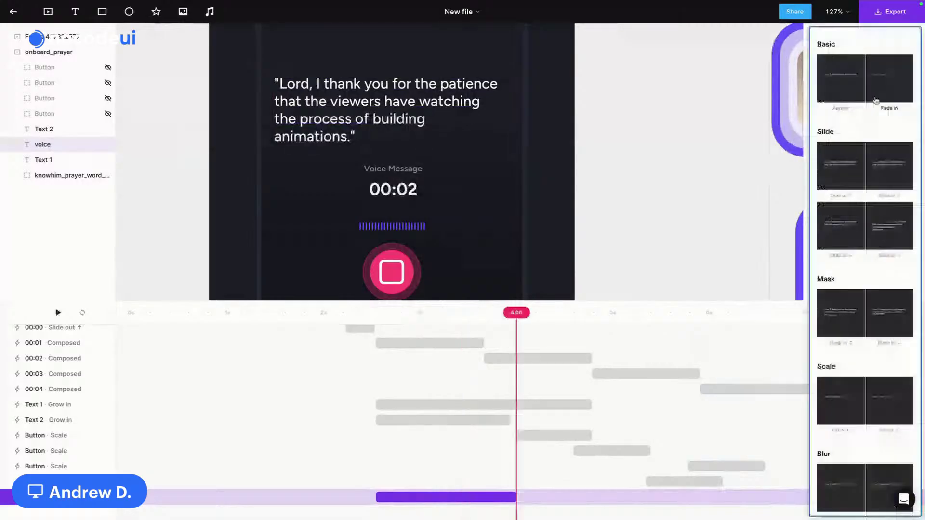
left_click(846, 87)
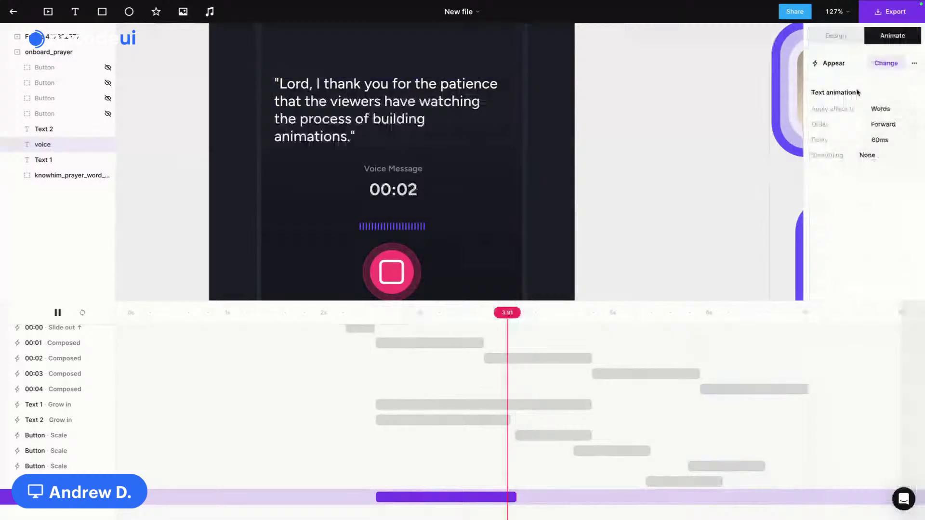
left_click_drag(516, 498, 797, 475)
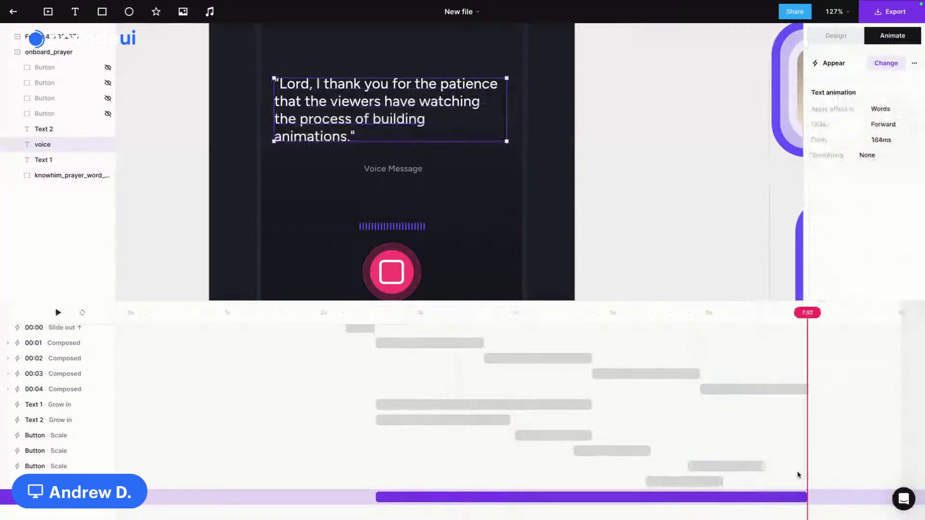
Step: Play the animation from about 2.4 s to check the voice text's Appear effect alongside the running timer
left_click(361, 313)
key("space")
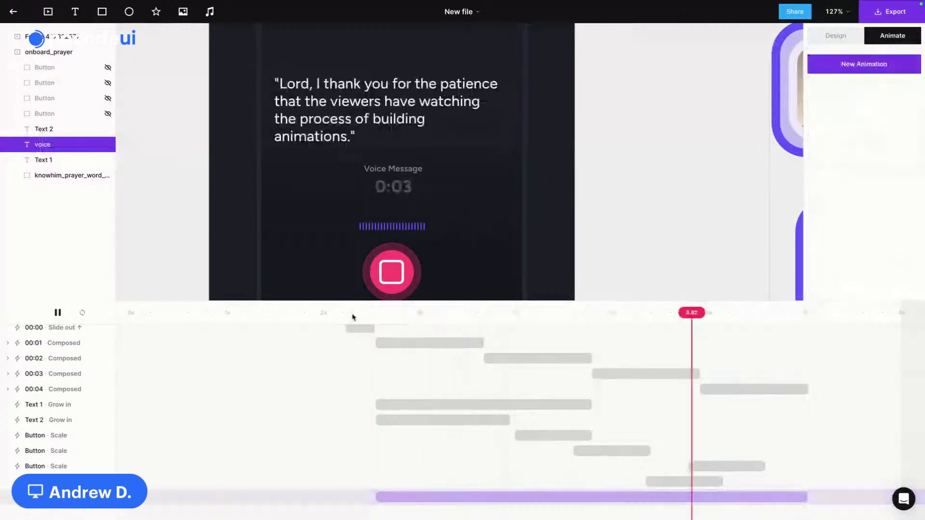
key("space")
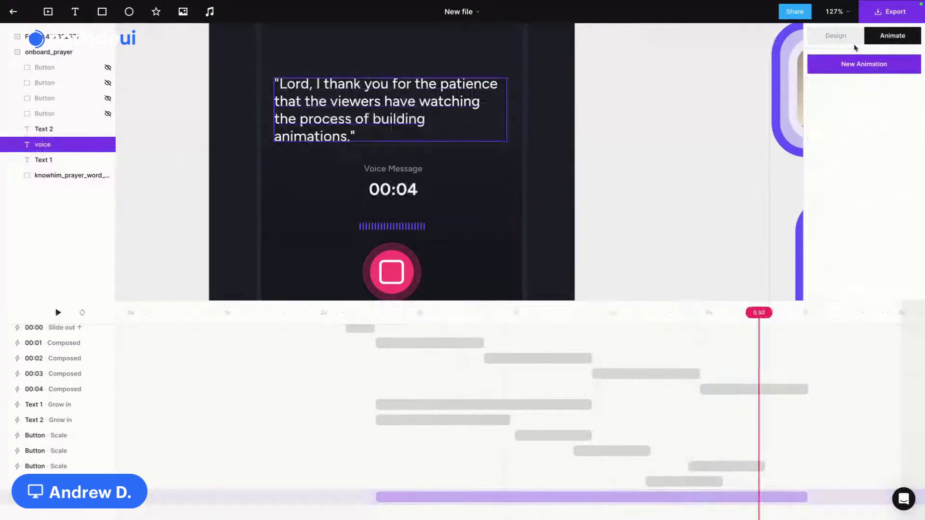
Step: Apply a Blur in effect to the voice text and play it from about 2 s alongside the timer
left_click(858, 64)
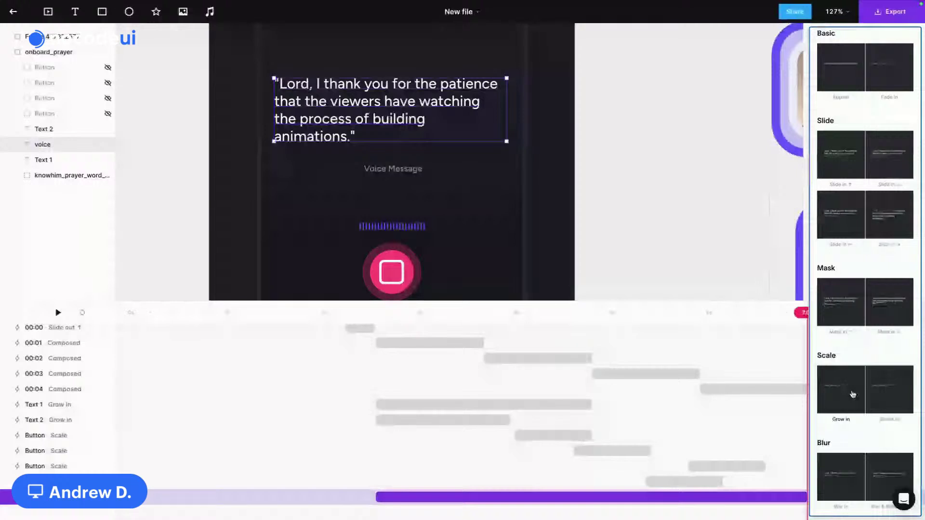
left_click(821, 475)
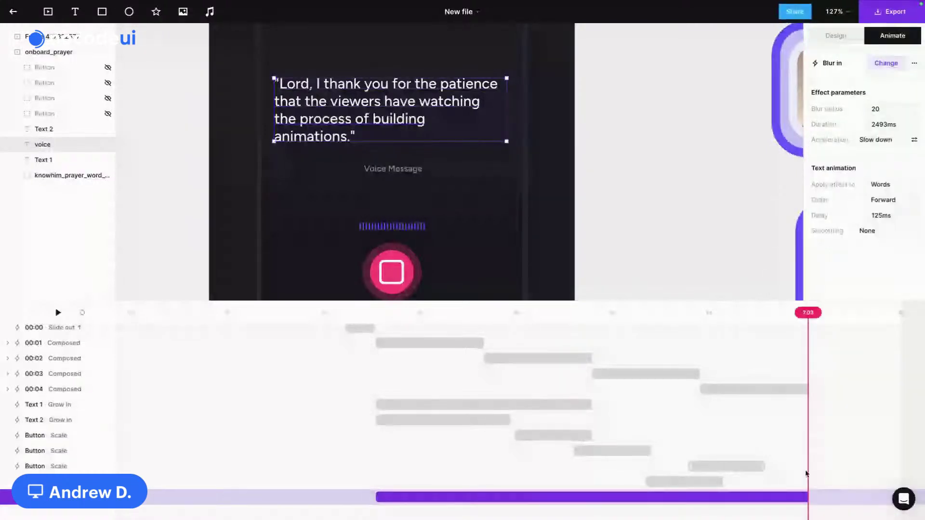
left_click(328, 312)
key("space")
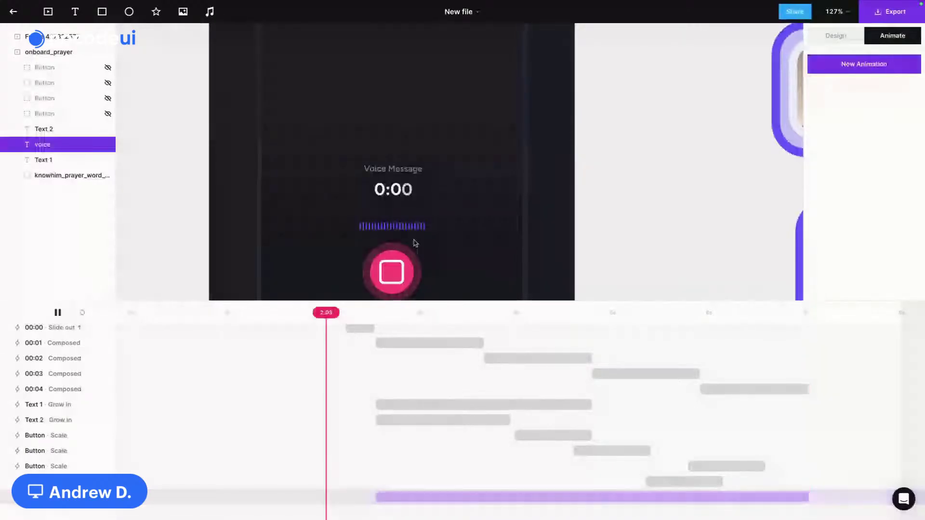
left_click(666, 153)
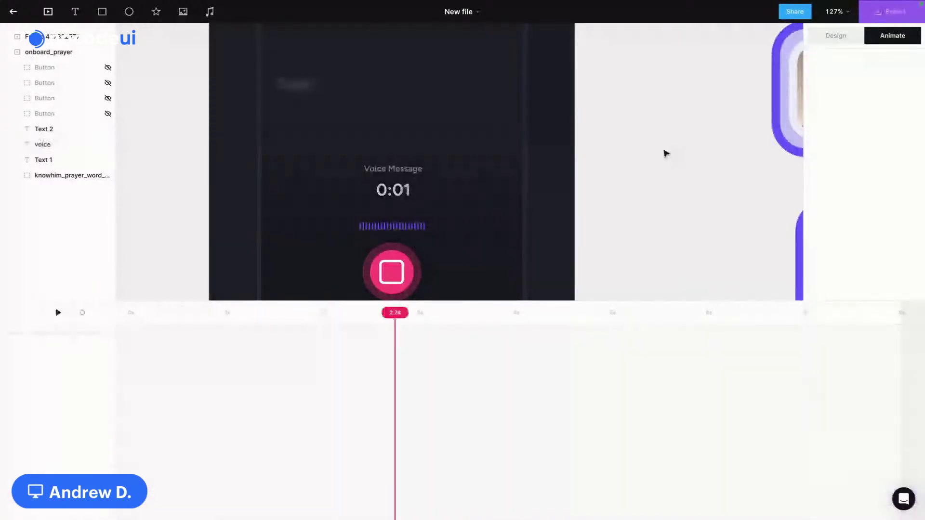
scroll(665, 153, "down", 3)
key("space")
scroll(665, 153, "down", 1)
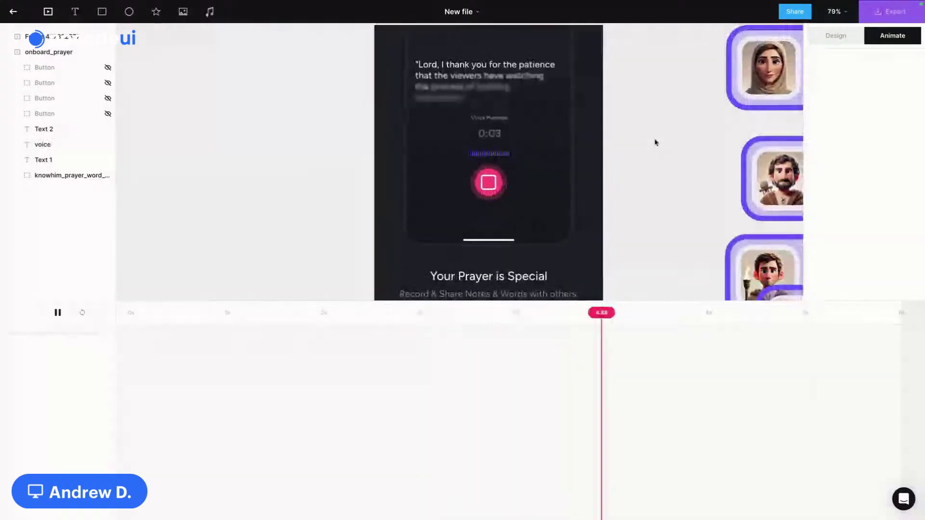
Step: Widen the voice text box to 397 so the quote wraps onto three lines, and replay the animation
left_click(549, 77)
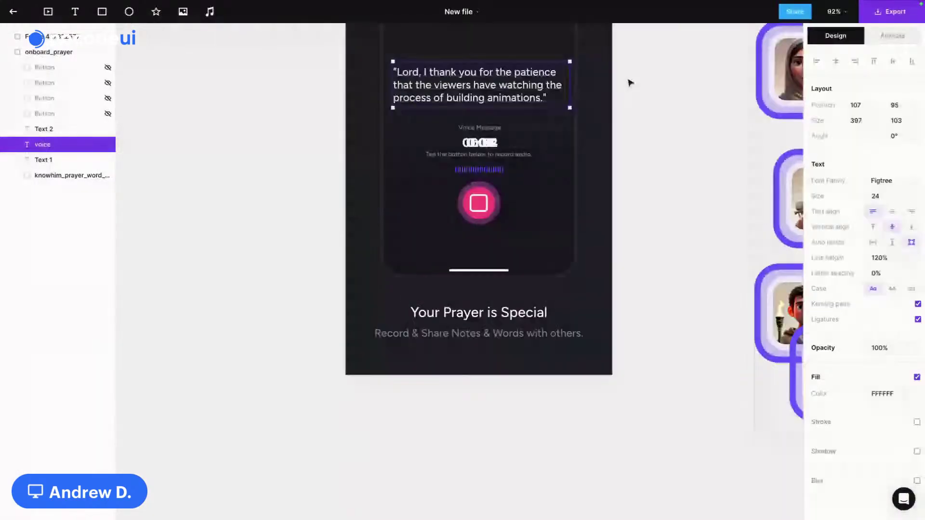
left_click(630, 83)
scroll(603, 116, "up", 1)
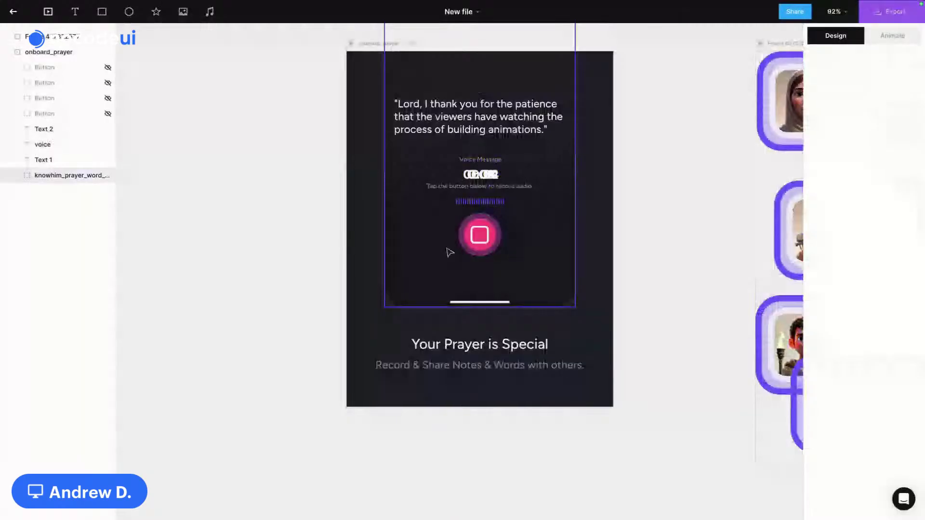
left_click(471, 117)
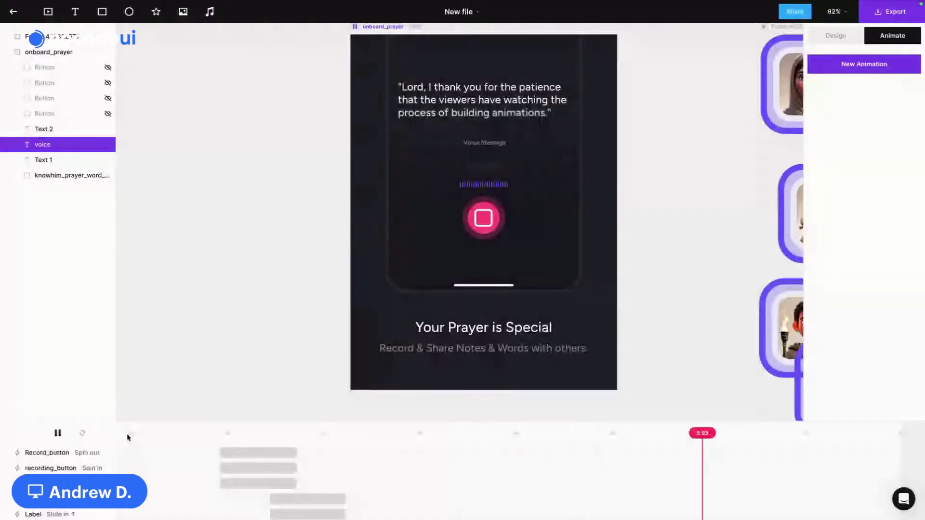
key("space")
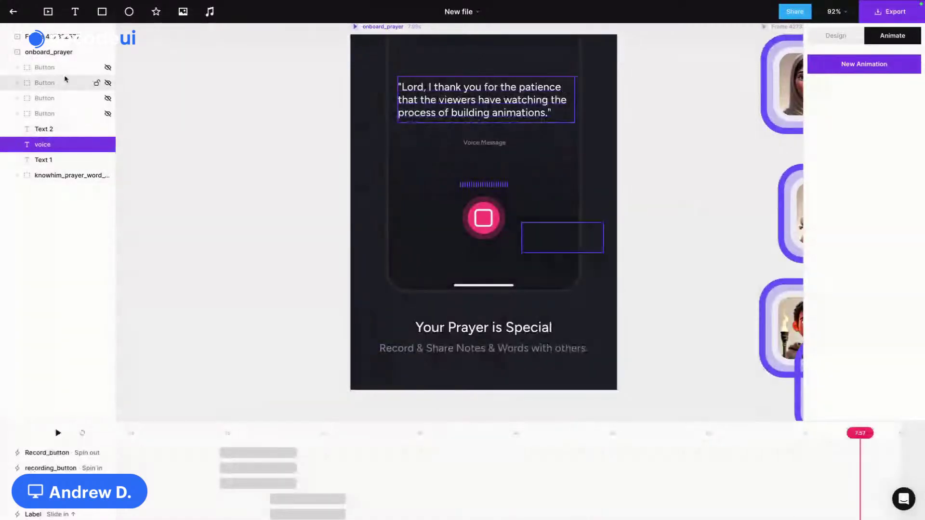
Step: Unhide the four Button layers and adjust their shared design settings so the avatar buttons show on the artboard
left_click(107, 69)
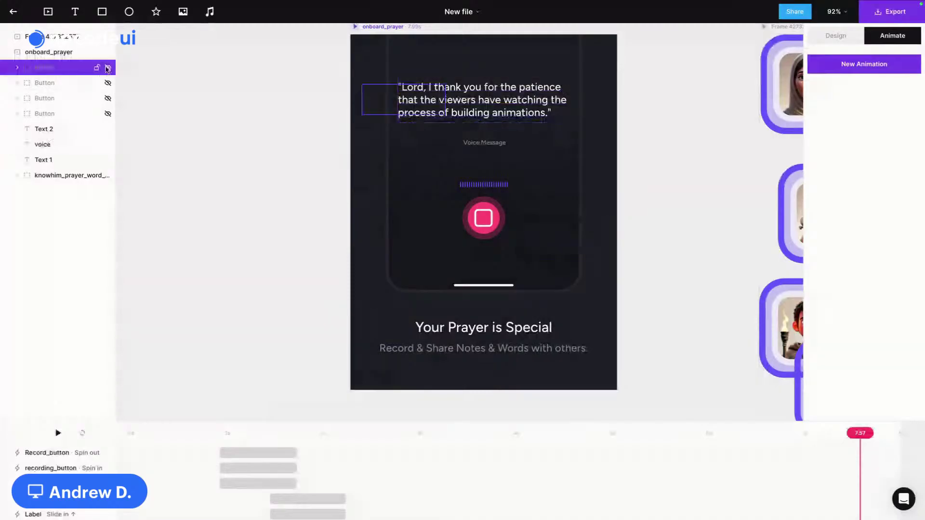
left_click(107, 82)
left_click(107, 99)
left_click(108, 114)
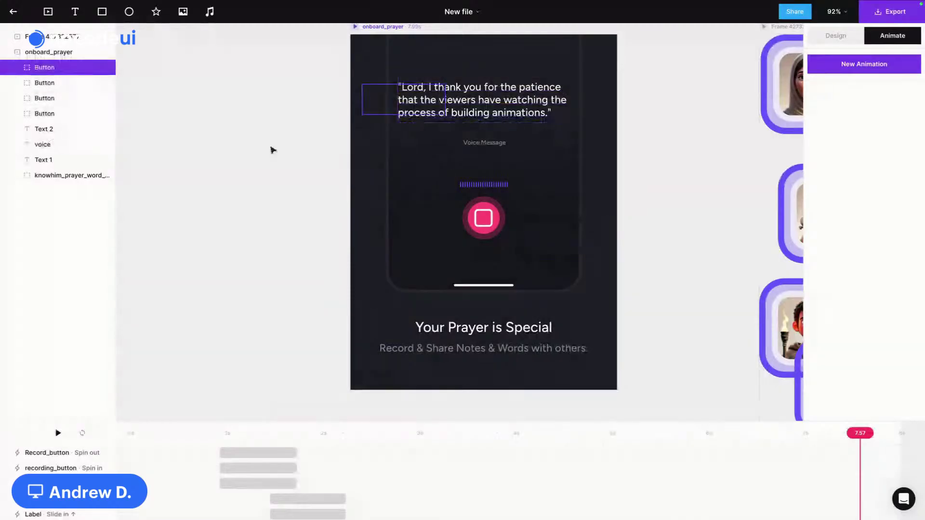
left_click(219, 430)
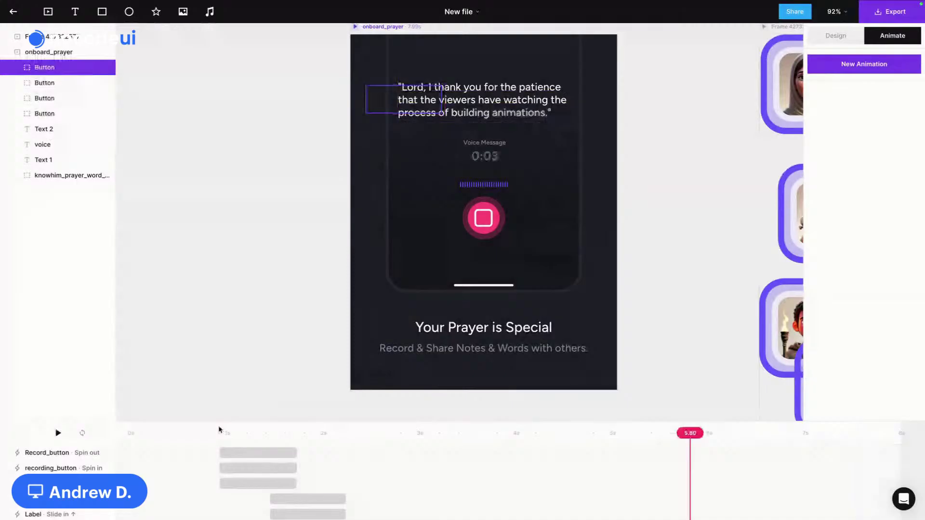
left_click(262, 432)
left_click(72, 113, "shift")
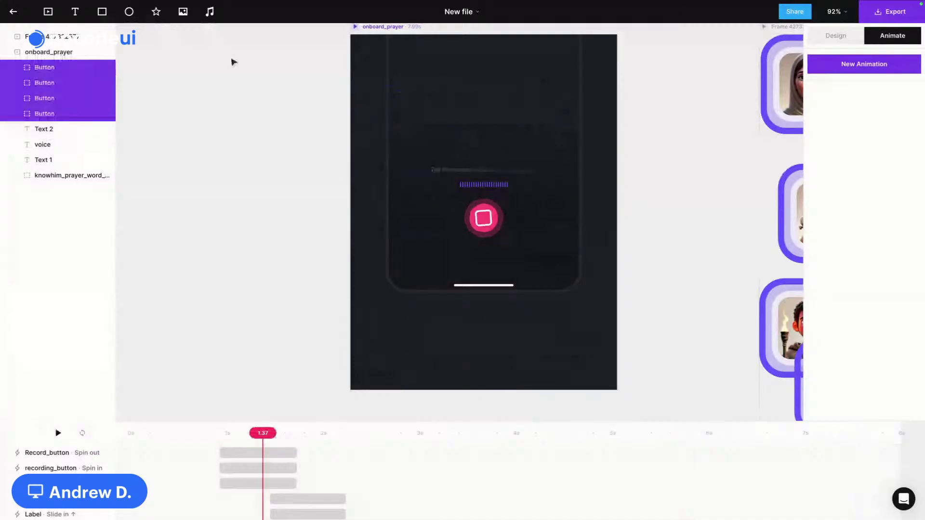
left_click(863, 40)
left_click(887, 208)
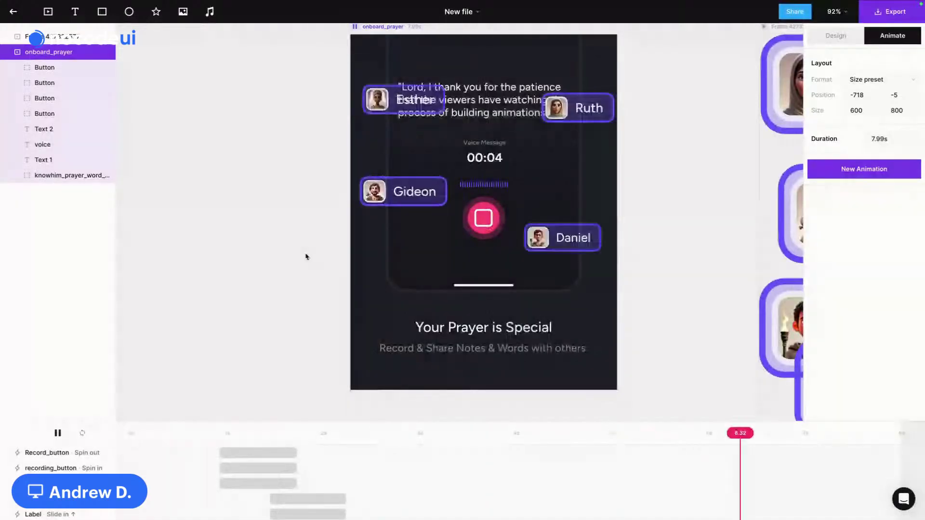
Step: Reposition the four avatar buttons clear of the quote: one above it, one beside the timer, two near the phone's lower edge
left_click(399, 100)
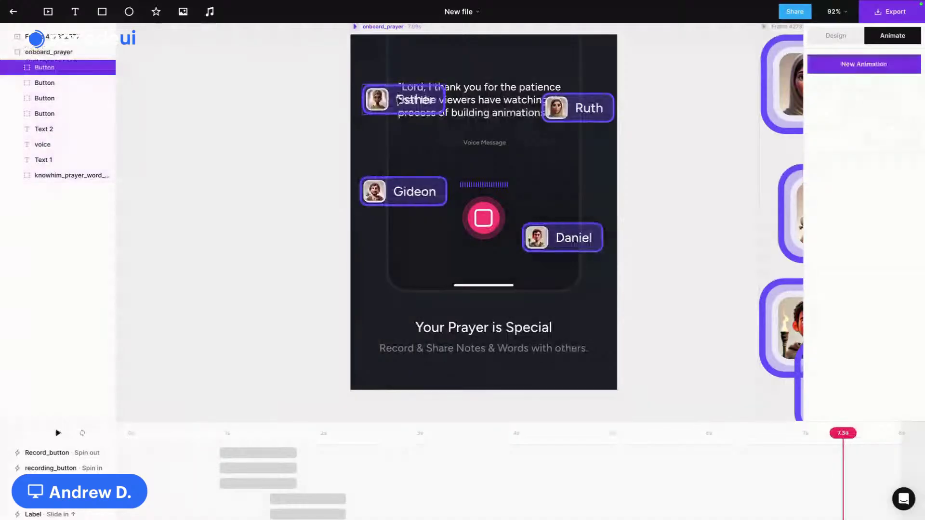
left_click_drag(399, 100, 398, 57)
left_click_drag(557, 94, 563, 152)
left_click_drag(560, 240, 561, 266)
left_click_drag(410, 207, 415, 273)
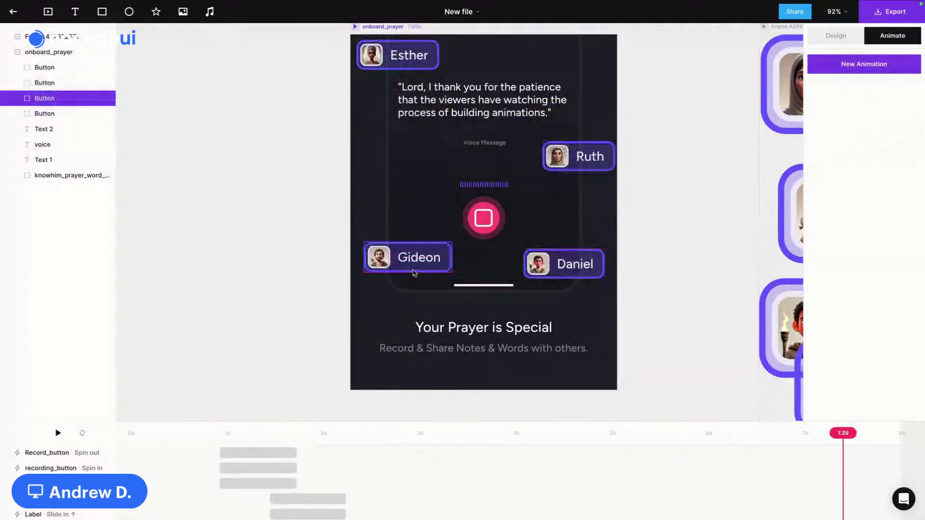
left_click(426, 389)
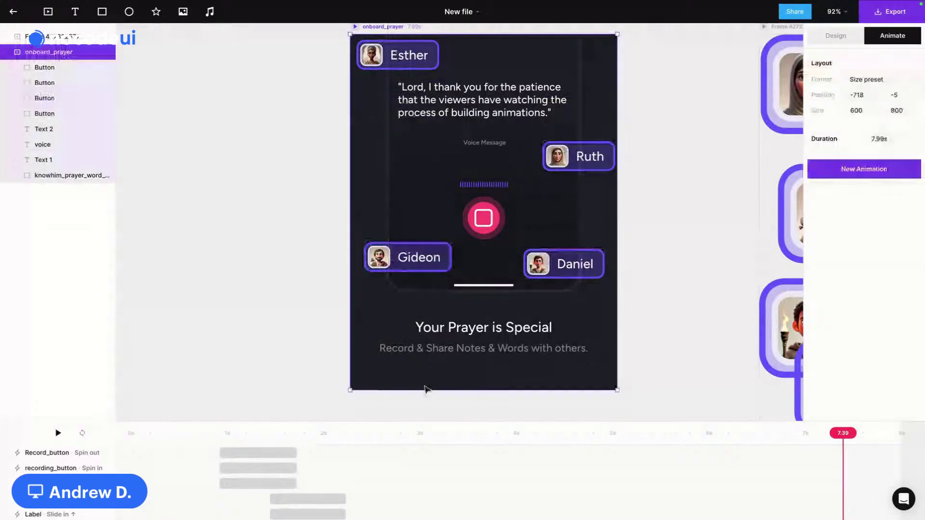
Step: Examine the wave_form_custom layer up close at about 2.4 s in the enlarged timeline
left_click_drag(387, 420, 398, 290)
scroll(498, 187, "up", 2)
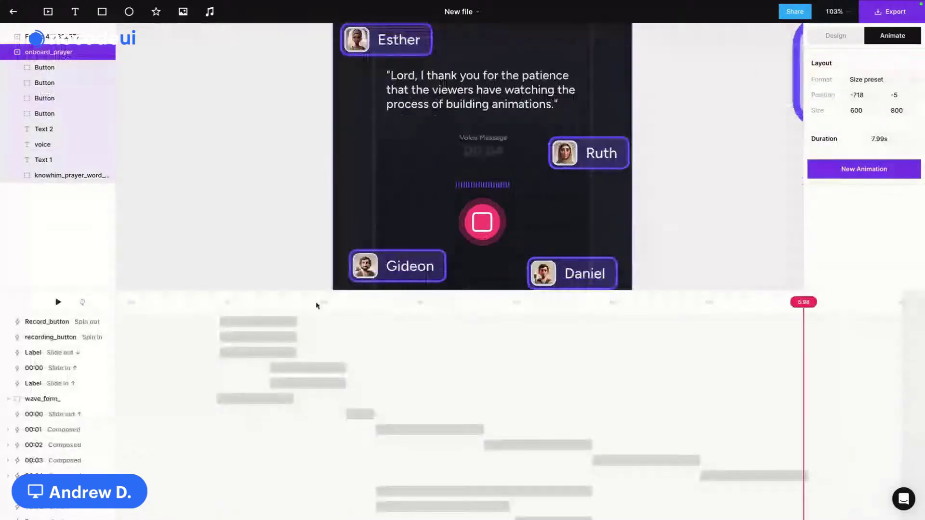
left_click(360, 302)
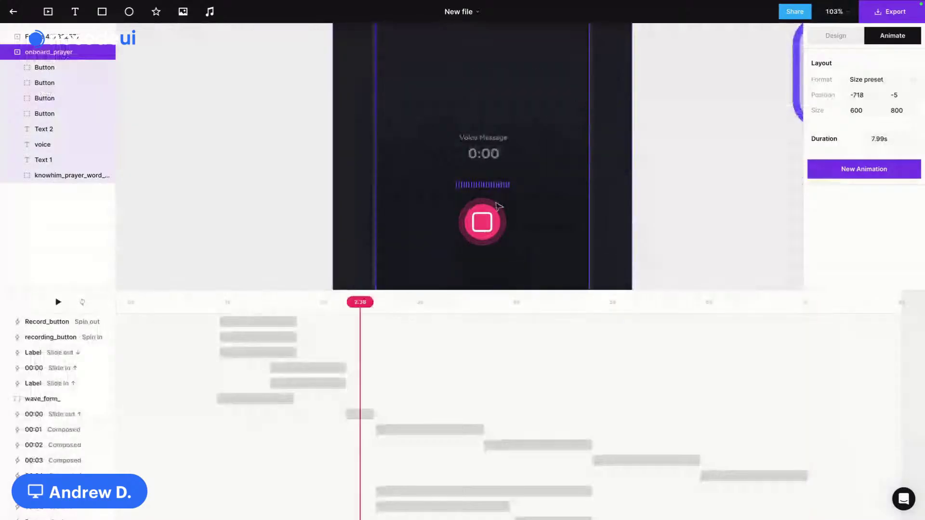
scroll(497, 206, "up", 5)
left_click(488, 190)
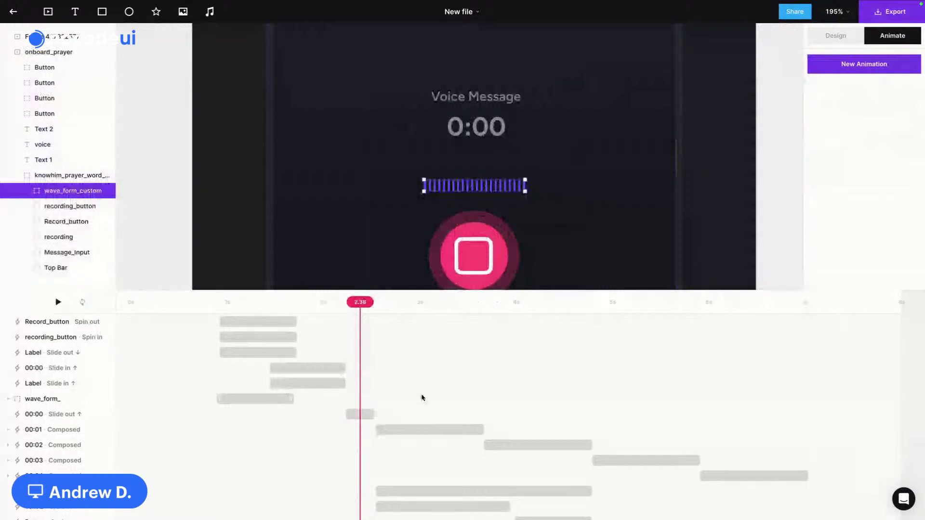
Step: Play the onboard_prayer animation with the whole artboard in view to check the repositioned avatar buttons
scroll(6, 441, "down", 1)
scroll(290, 383, "down", 5)
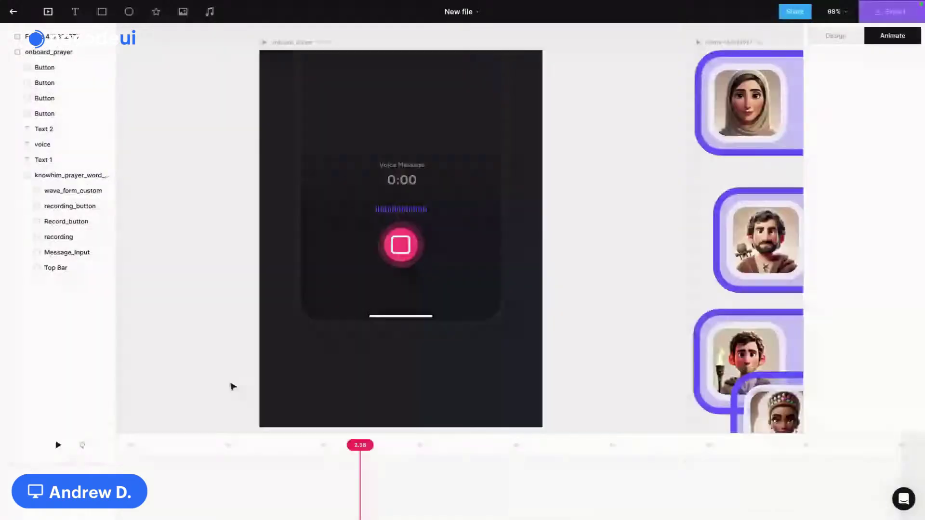
key("space")
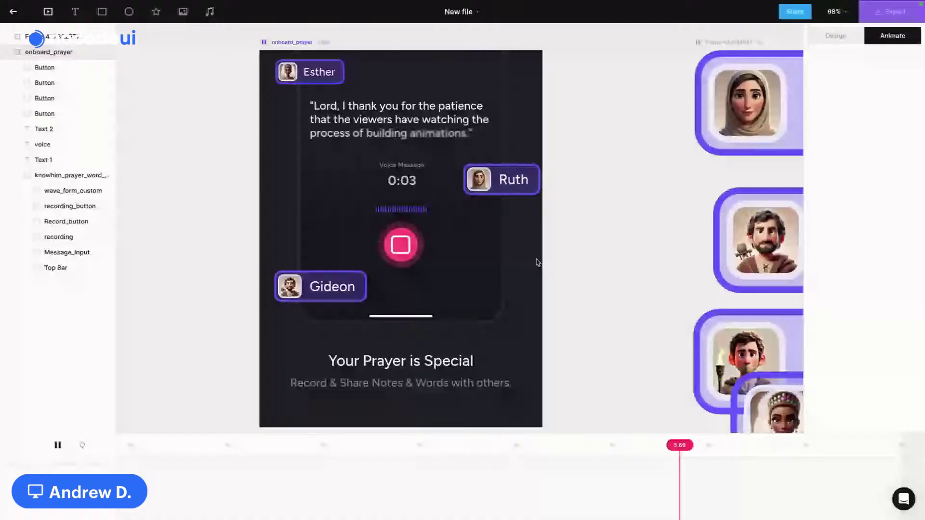
left_click(538, 262)
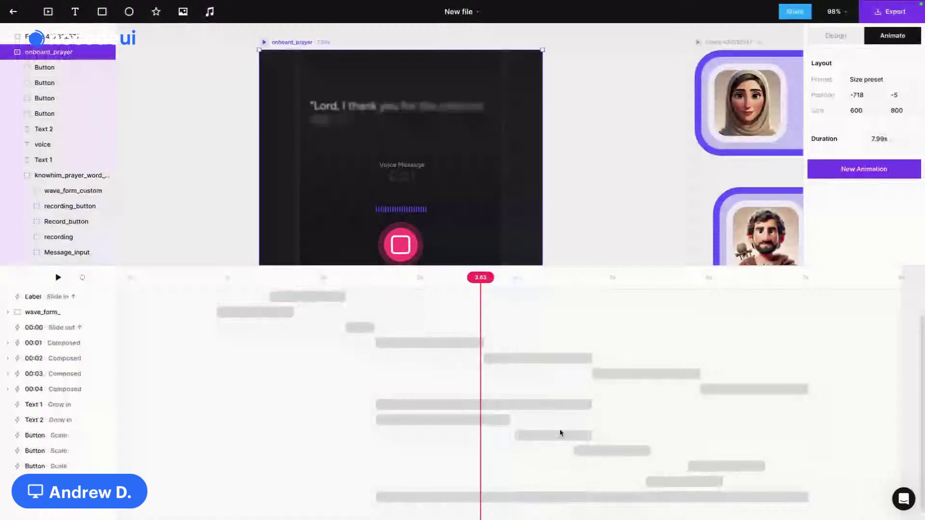
Step: Stagger the four button Scale clips more tightly from about 4 s and set all their durations to 0.4 s
left_click_drag(666, 482, 601, 482)
left_click(557, 436)
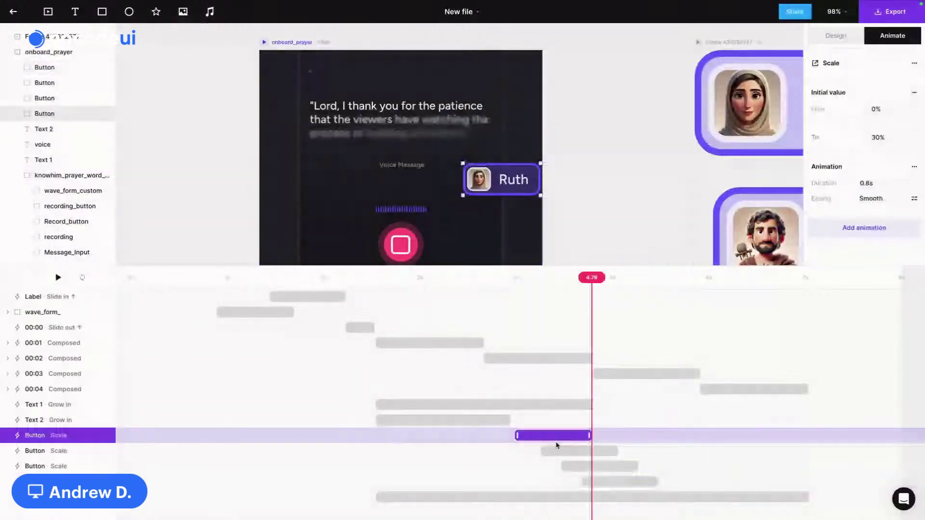
left_click(565, 452, "shift")
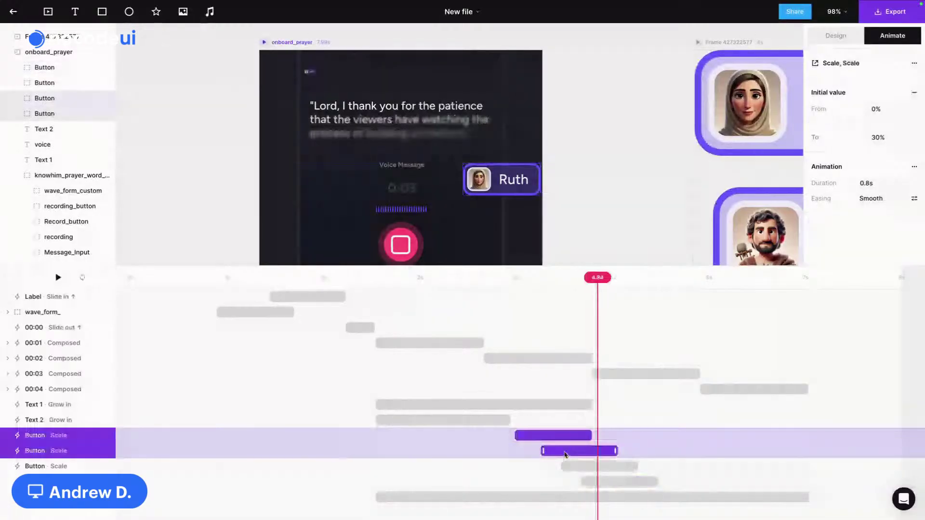
left_click(596, 466, "shift")
left_click(598, 485, "shift")
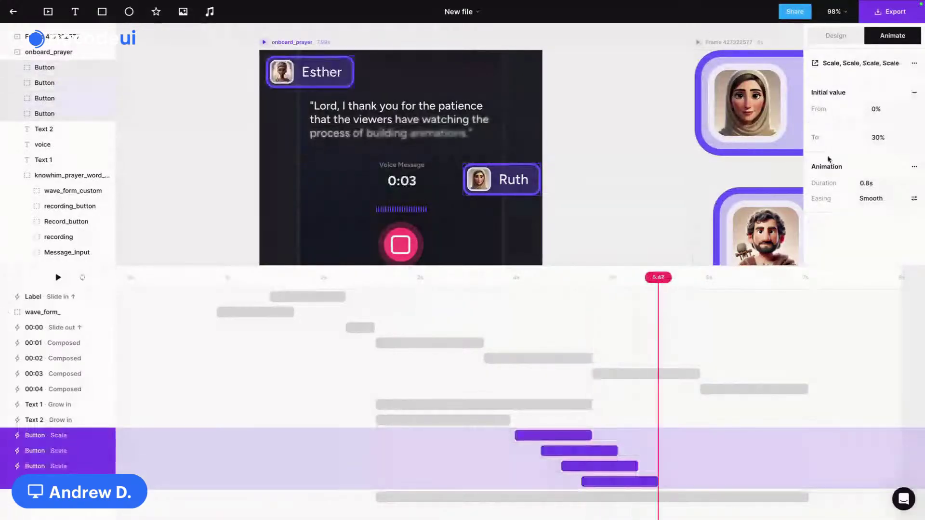
left_click(867, 183)
left_click(867, 183)
key("BackSpace")
type("4")
key("Return")
key("space")
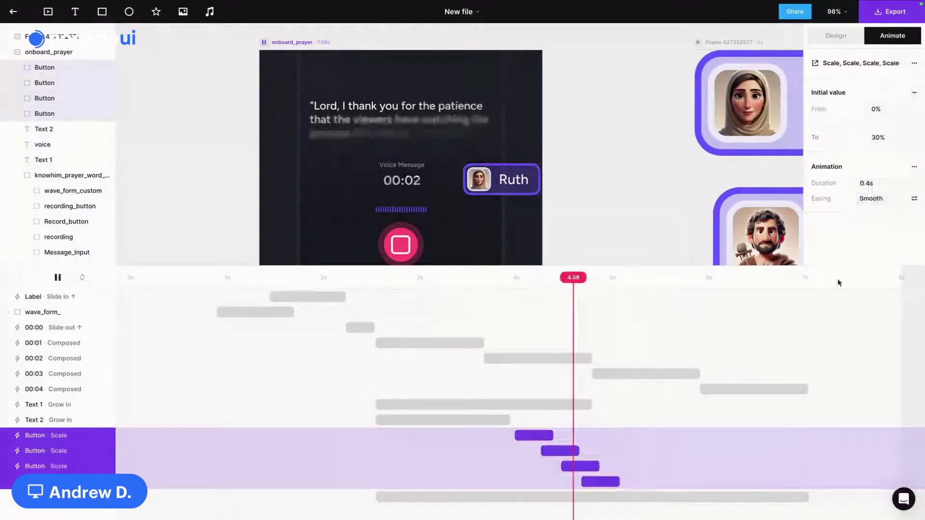
Step: Set the easing of all four button Scale animations to Bounce
left_click(880, 202)
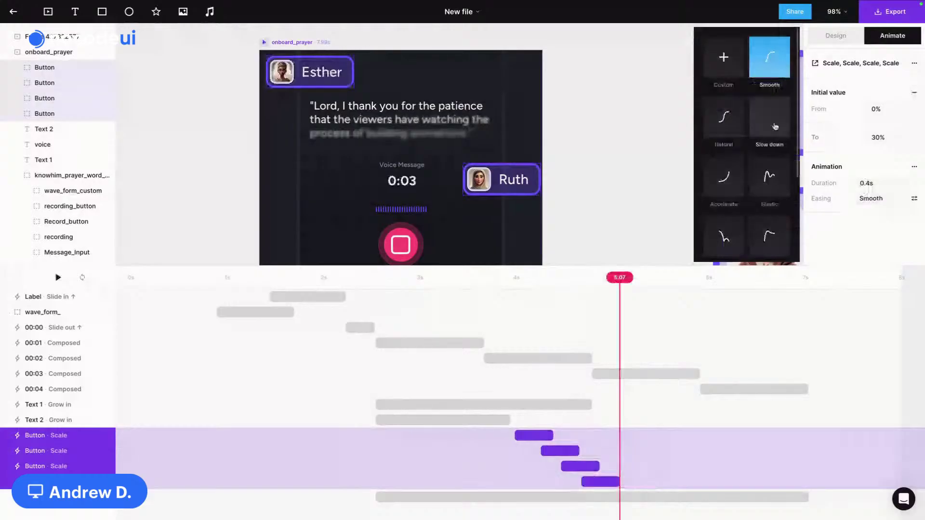
scroll(726, 188, "down", 2)
left_click(726, 188)
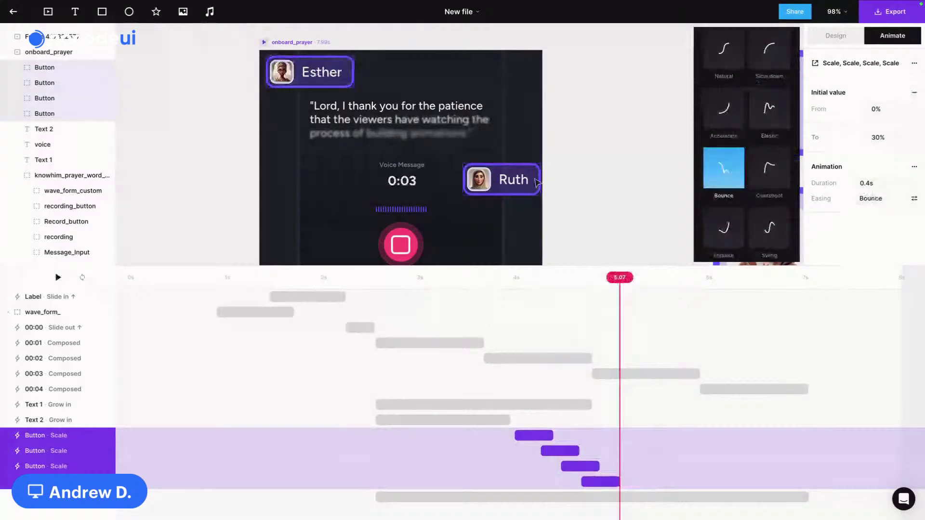
Step: Shift the avatar buttons on the artboard's right side inward, placing the upper one slightly lower beside the timer
scroll(515, 155, "down", 2)
left_click(502, 128)
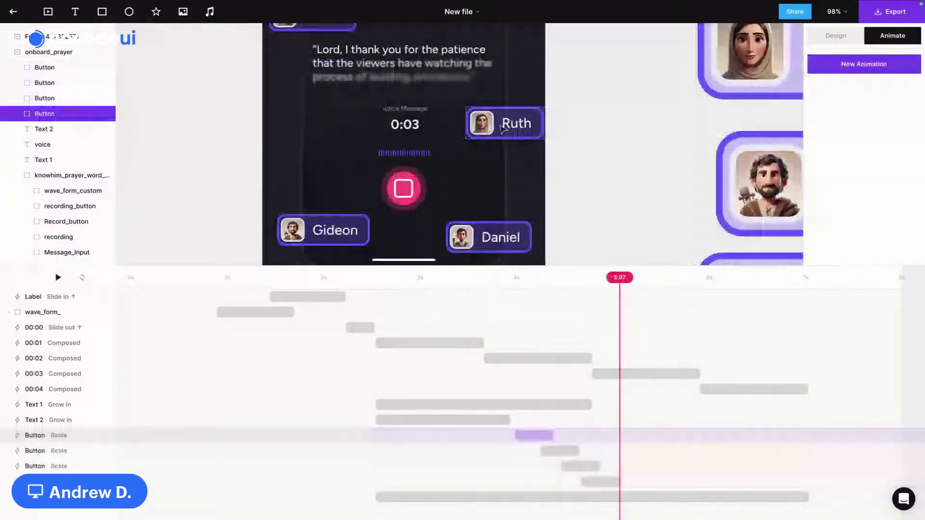
left_click_drag(503, 128, 496, 140)
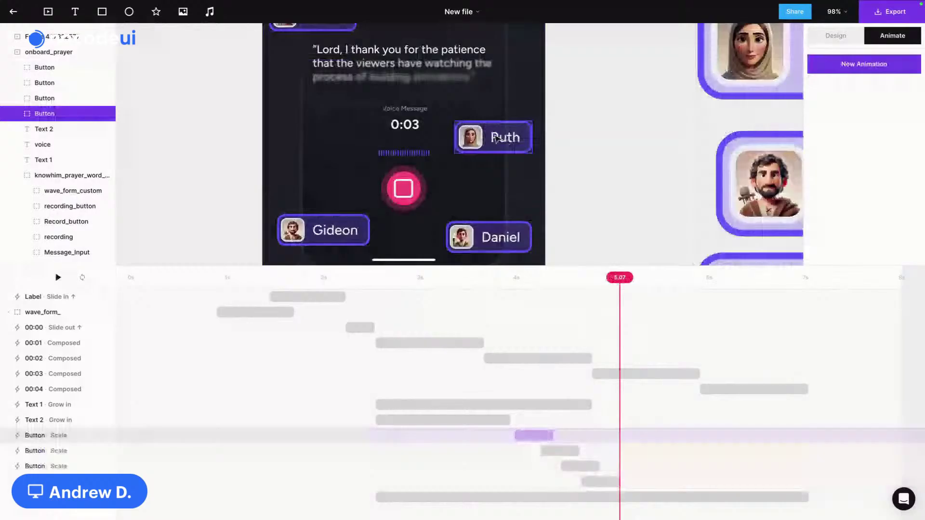
key("shift+1")
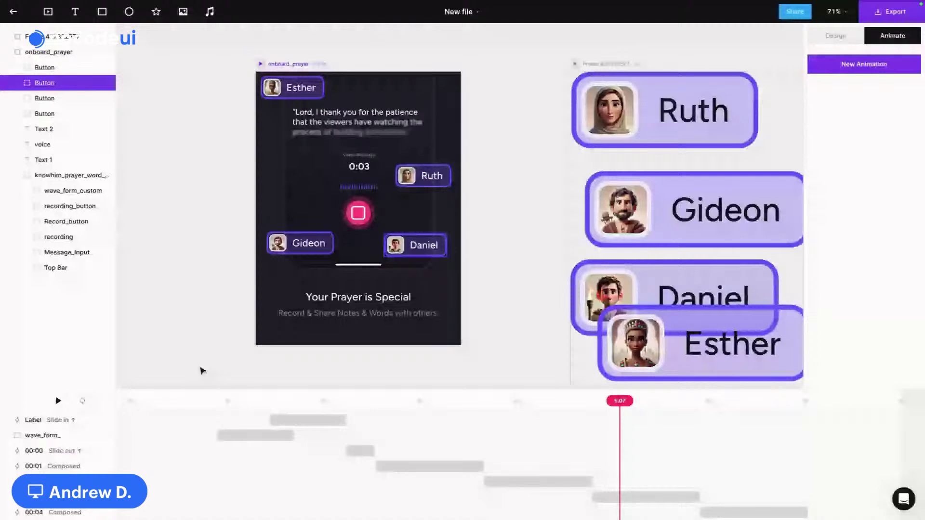
Step: Preview the bouncing avatar buttons and select the "Record & Share Notes & Words with others." text
key("space")
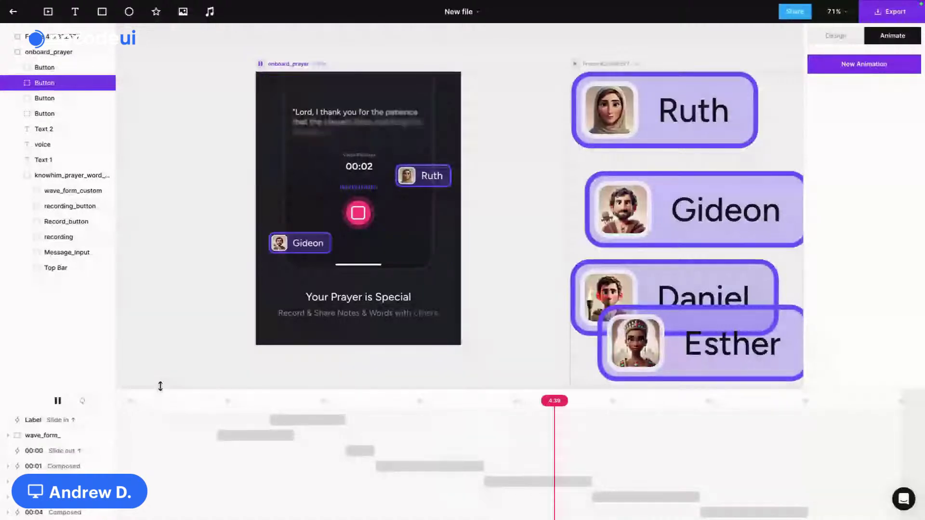
left_click(211, 288)
scroll(420, 324, "up", 5)
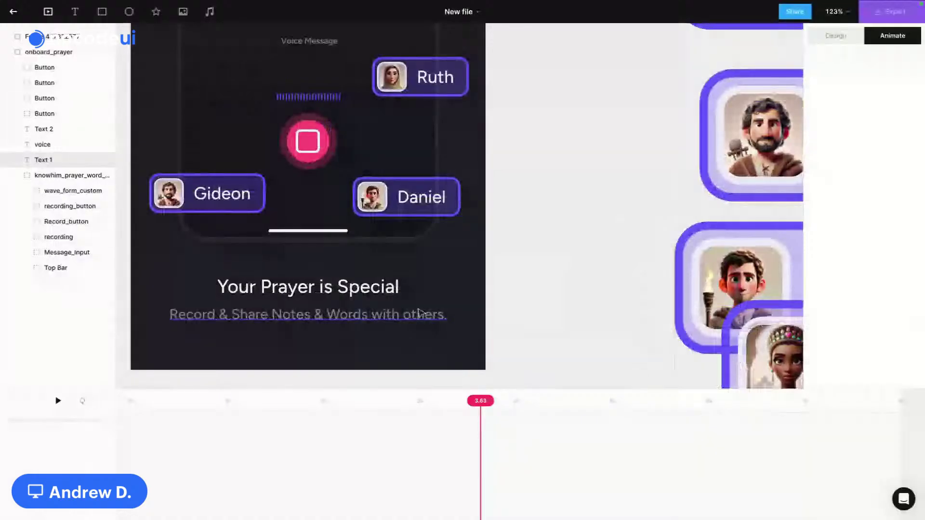
left_click(413, 316)
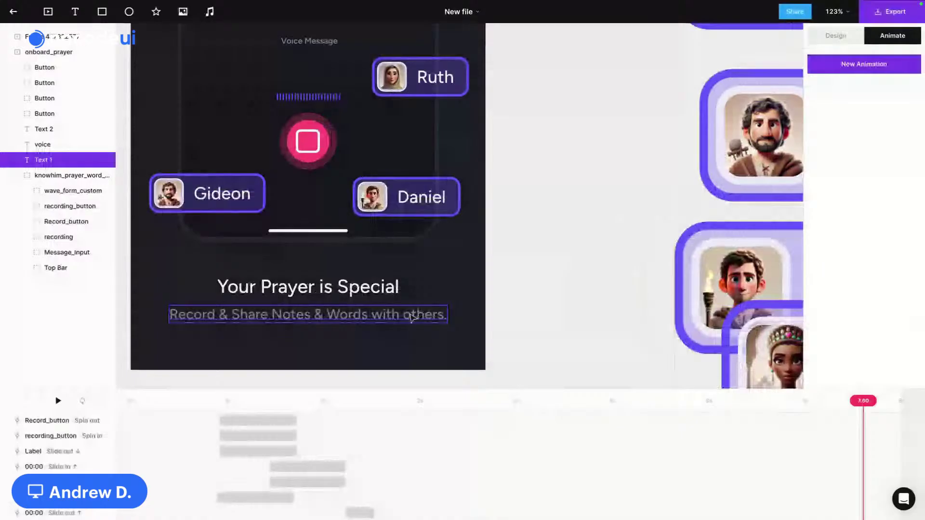
Step: Change the tagline's last word to OTHERS and place a 100 × 48 rectangle over it
key("ctrl+z")
key("ctrl+z")
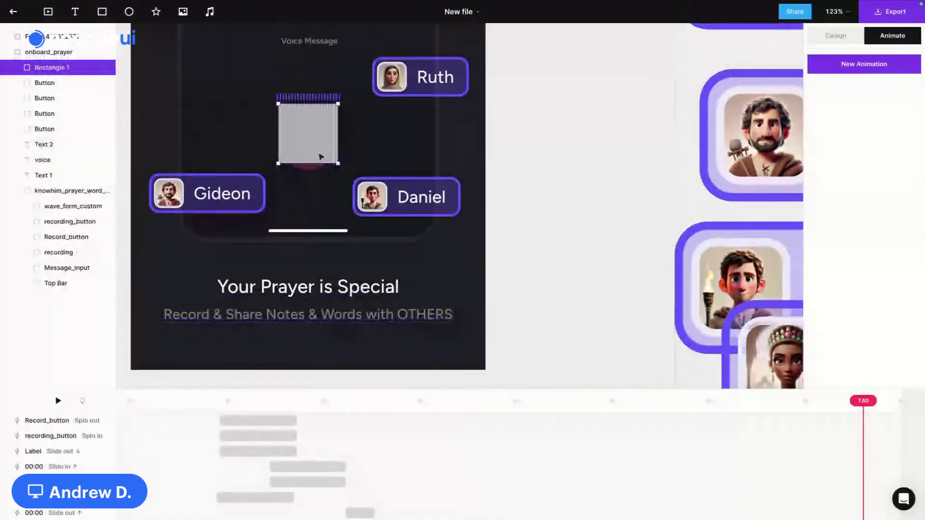
left_click_drag(320, 156, 432, 317)
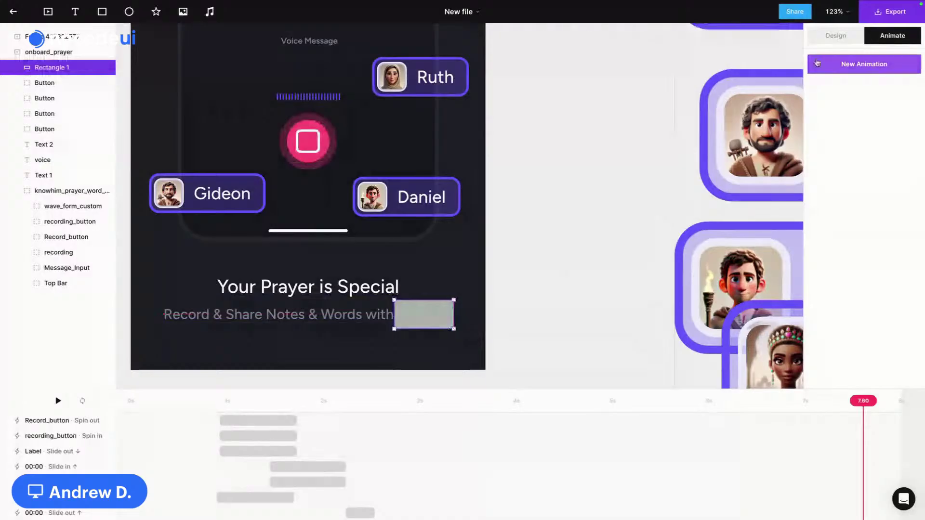
Step: Copy the fill colour 6858FF from an avatar button and apply it to the rectangle over OTHERS
left_click(836, 35)
left_click(426, 243)
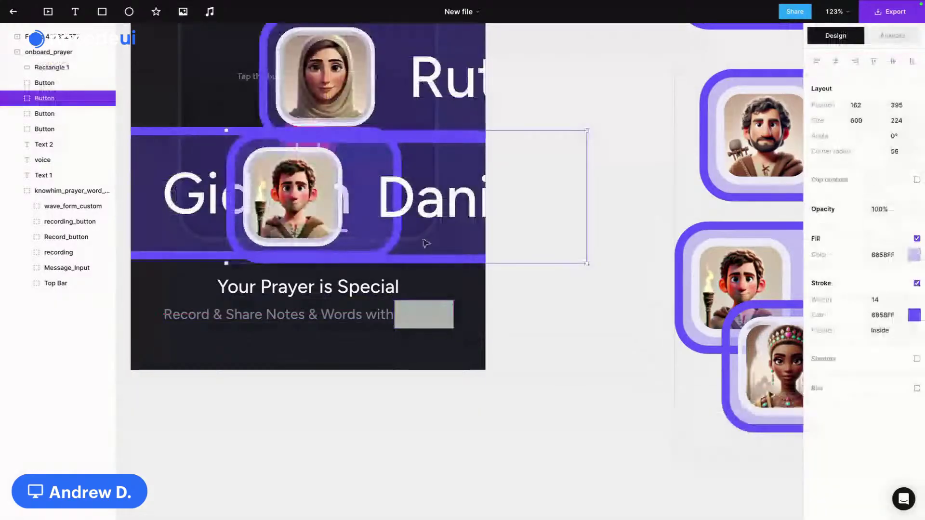
left_click(889, 255)
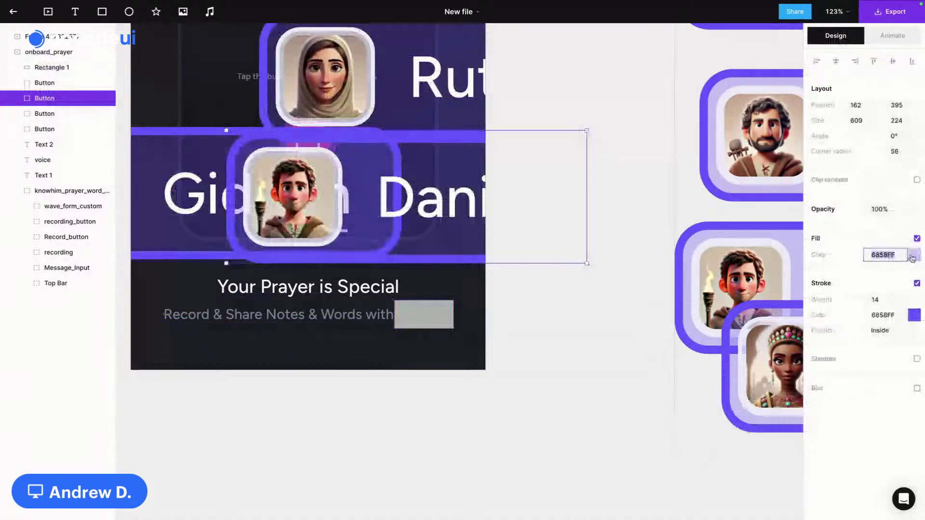
left_click(912, 258)
key("super+c")
left_click(424, 314)
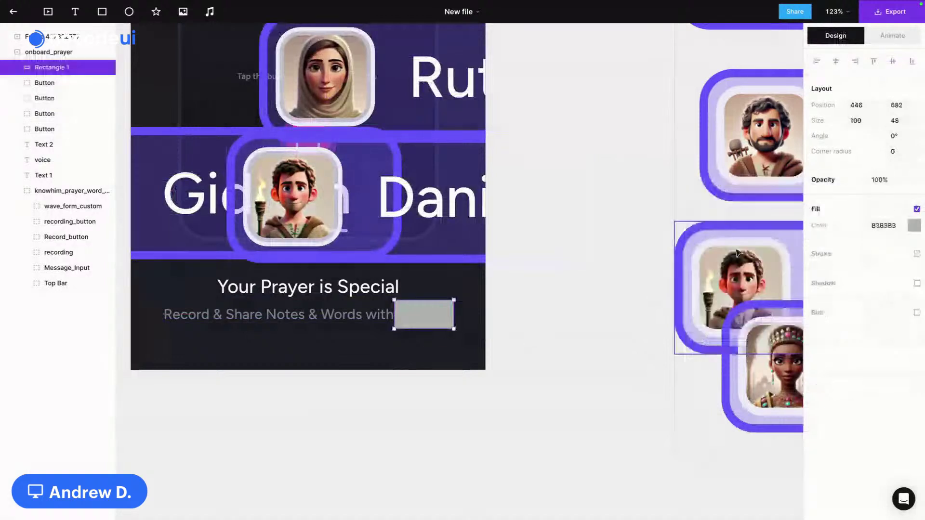
left_click(884, 225)
key("super+v")
key("Return")
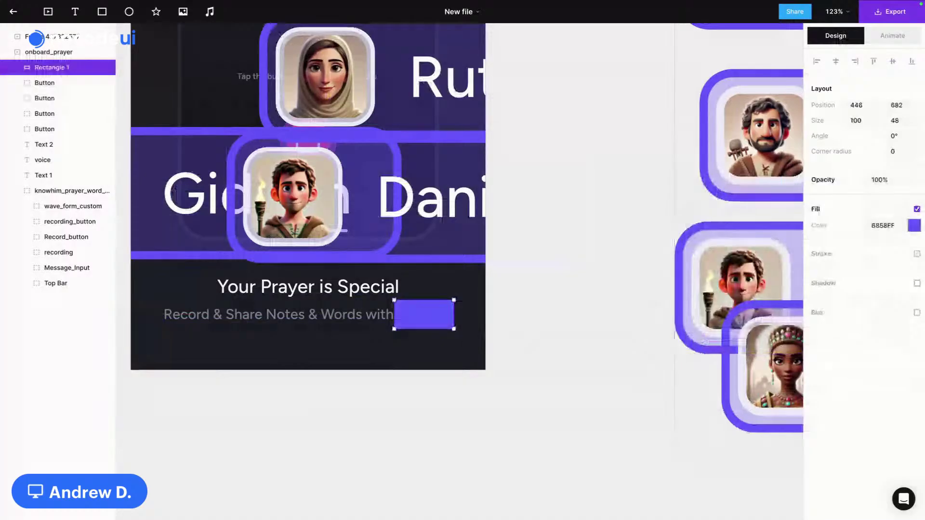
Step: Make the rectangle's fill semi-transparent and add a 6858FF stroke of weight 2 to it
left_click(916, 228)
left_click(787, 307)
key("ctrl+c")
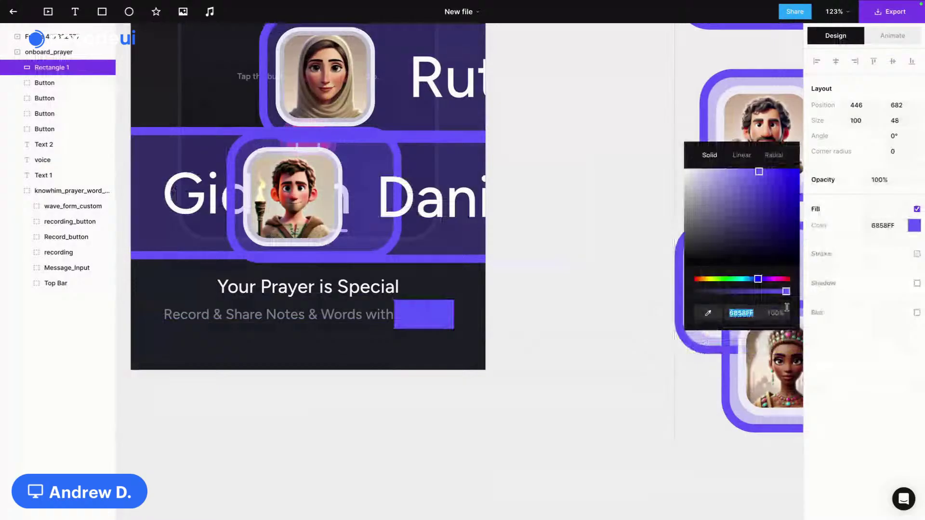
left_click(917, 254)
left_click(886, 286)
key("ctrl+v")
key("Return")
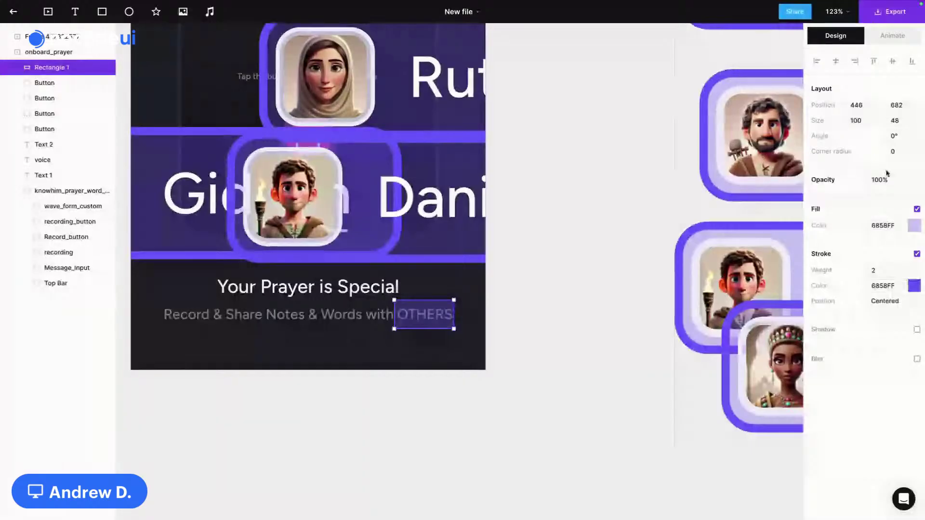
Step: Fit the rectangle around OTHERS with corner radius 12 and width 104, and bring the tagline text in front of it
scroll(424, 309, "up", 3)
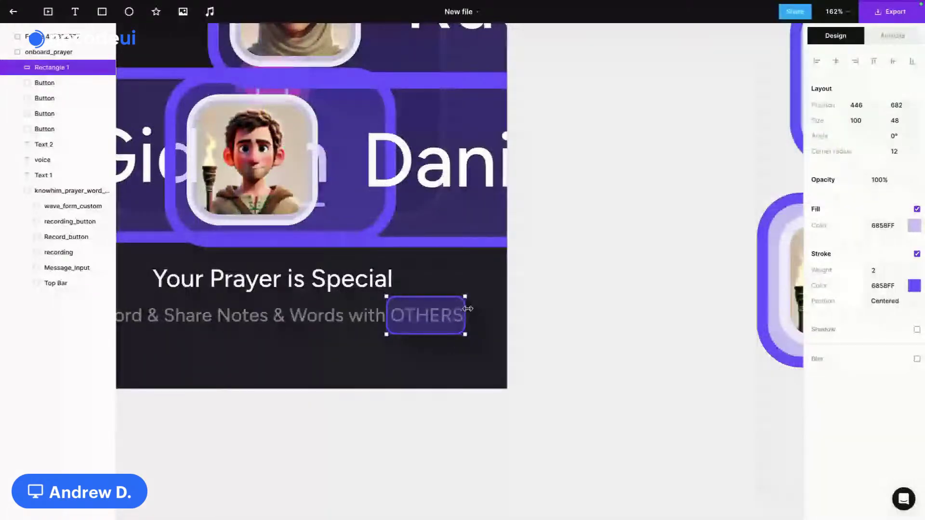
left_click_drag(465, 309, 468, 309)
key("Up")
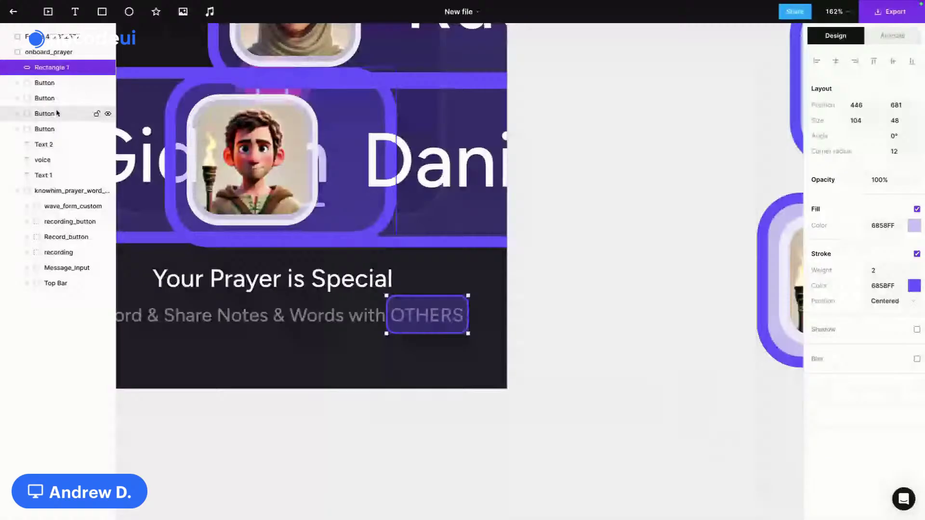
left_click(337, 315)
key("ctrl+shift+]")
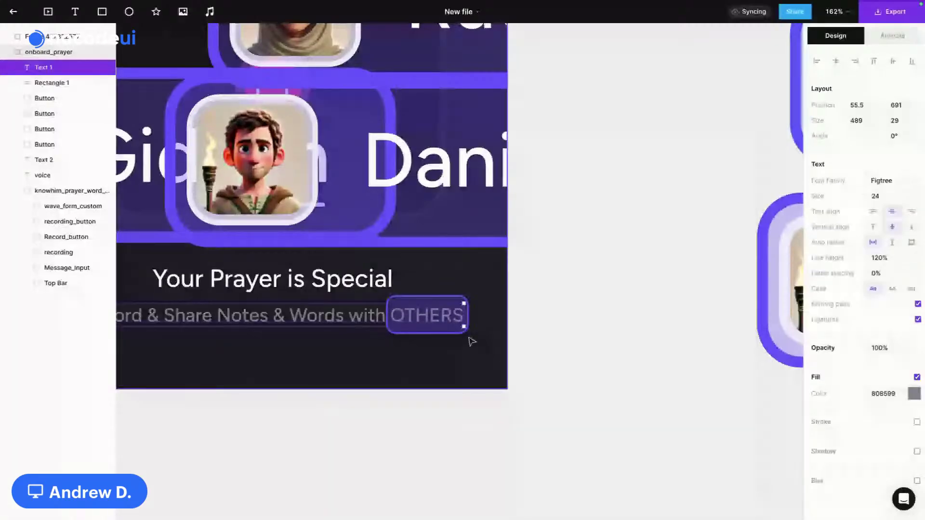
Step: Apply the uppercase setting to the word OTHERS and add a text stroke of weight 2
double_click(408, 314)
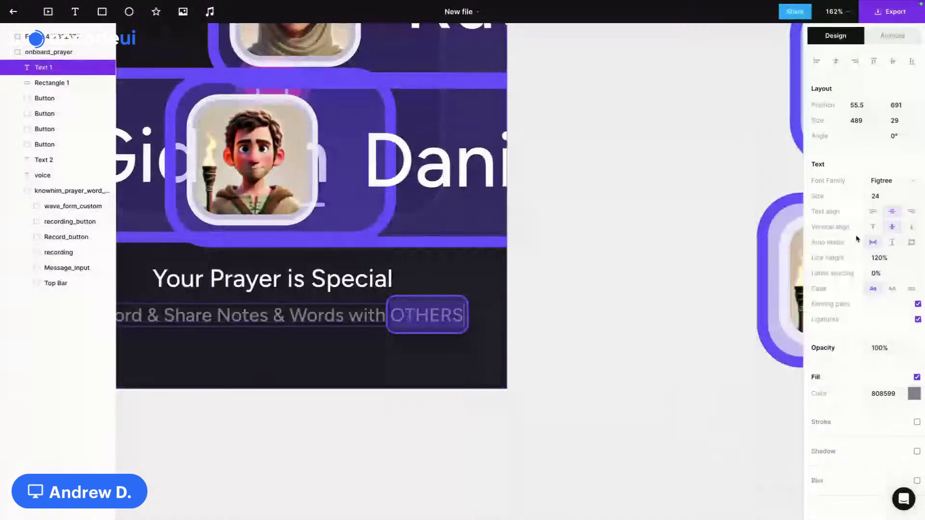
left_click(895, 290)
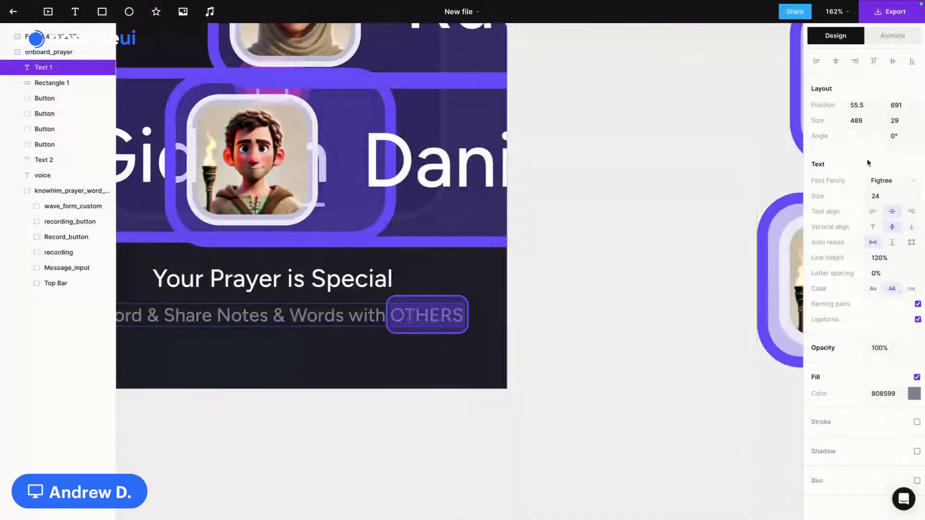
left_click(917, 424)
left_click(894, 452)
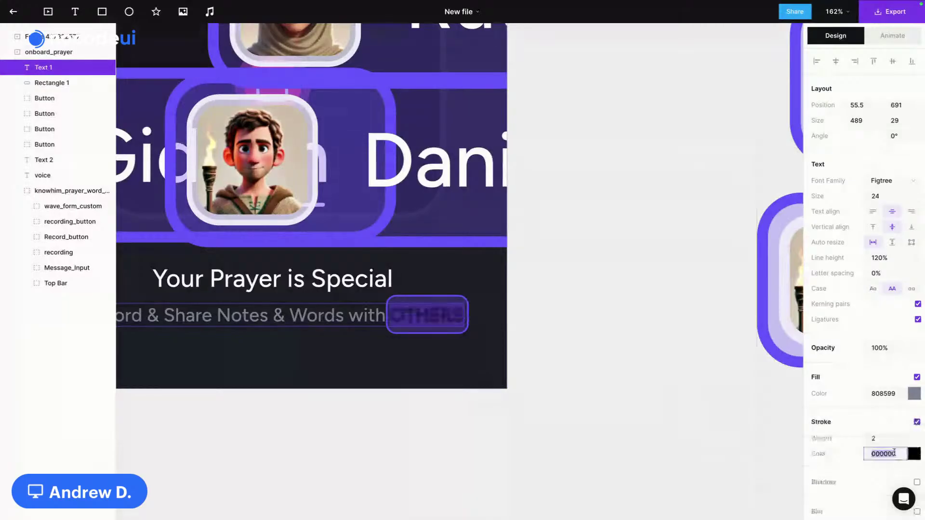
Step: Match the stroke colour of OTHERS to its fill colour 808599
left_click(892, 394)
key("ctrl+c")
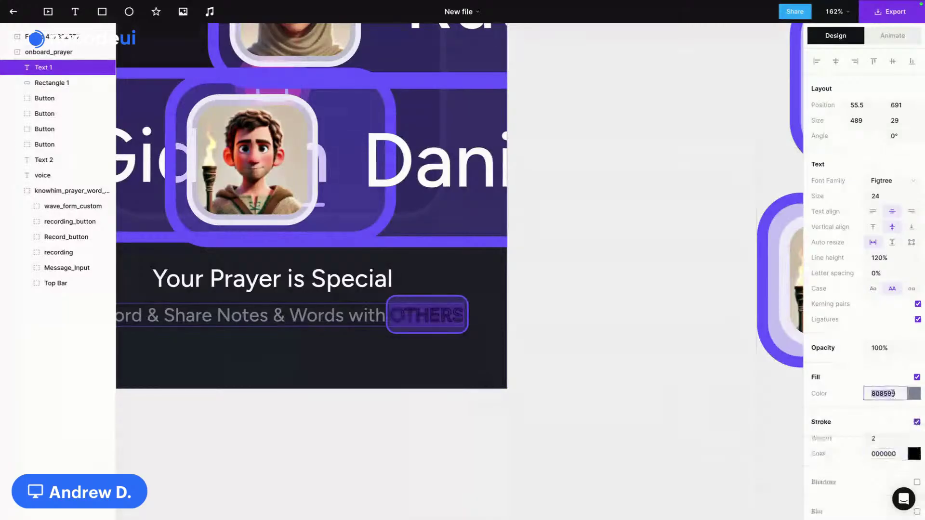
left_click(891, 457)
key("ctrl+v")
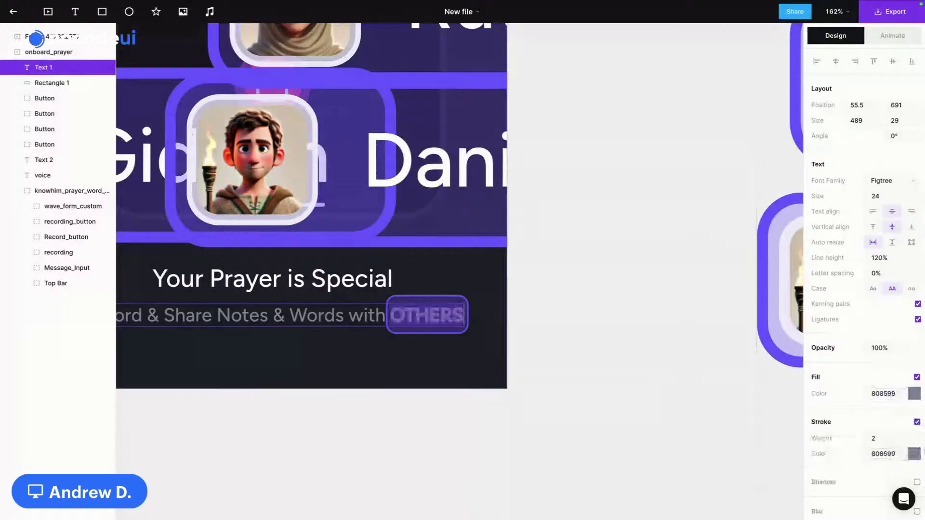
Step: Set both the fill and stroke colour of the word OTHERS to FFFFFF and finish editing the text
left_click(885, 393)
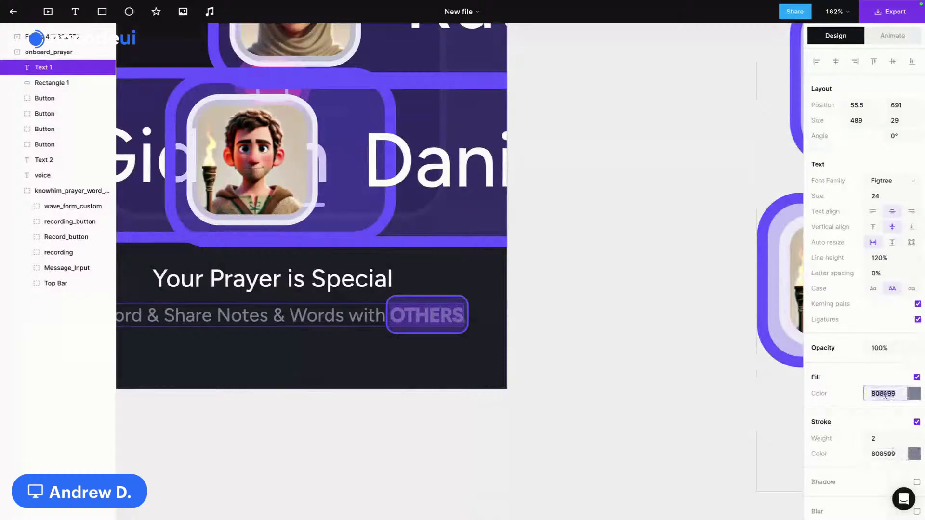
type("FFFFFF")
key("Return")
left_click(890, 454)
double_click(890, 455)
type("FFFFFF")
key("Return")
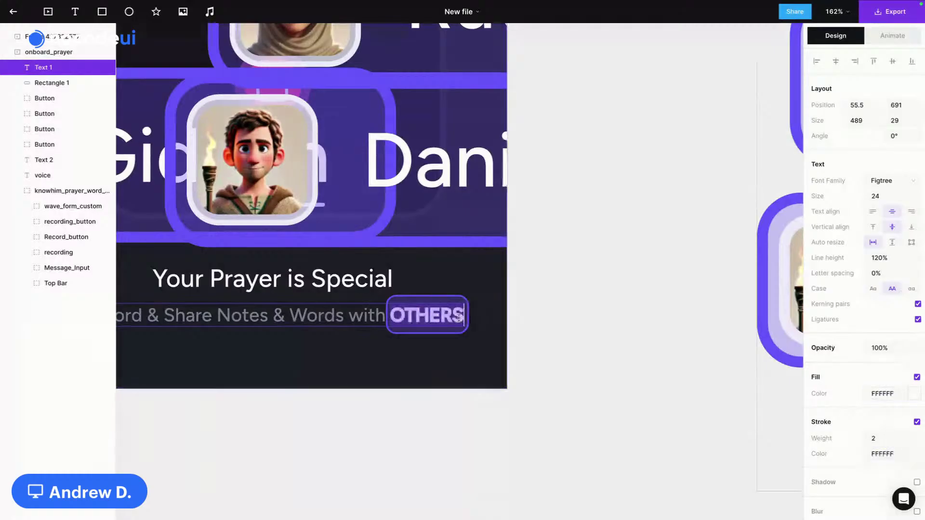
key("Escape")
left_click(534, 306)
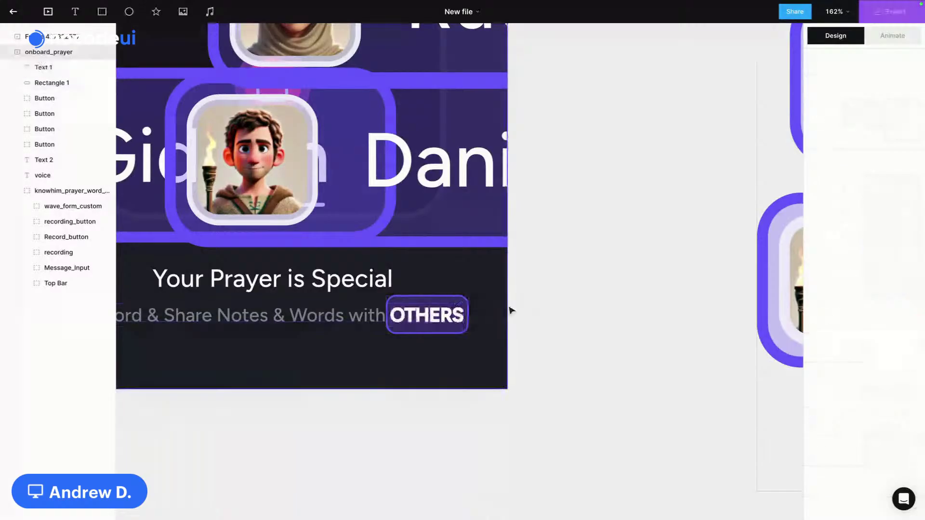
Step: Add a Slide in animation to the rectangle behind OTHERS and move its clip earlier to end at about 7 s
left_click(469, 303)
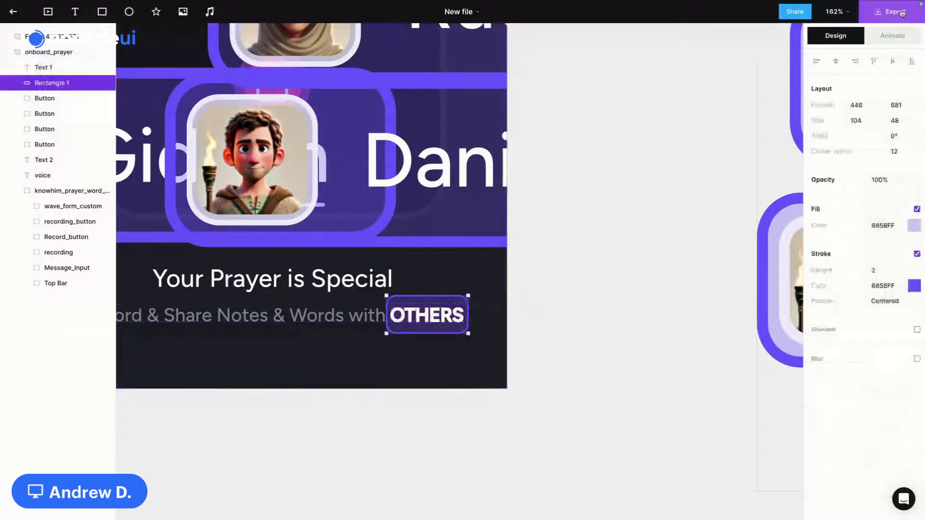
left_click(893, 35)
left_click(885, 64)
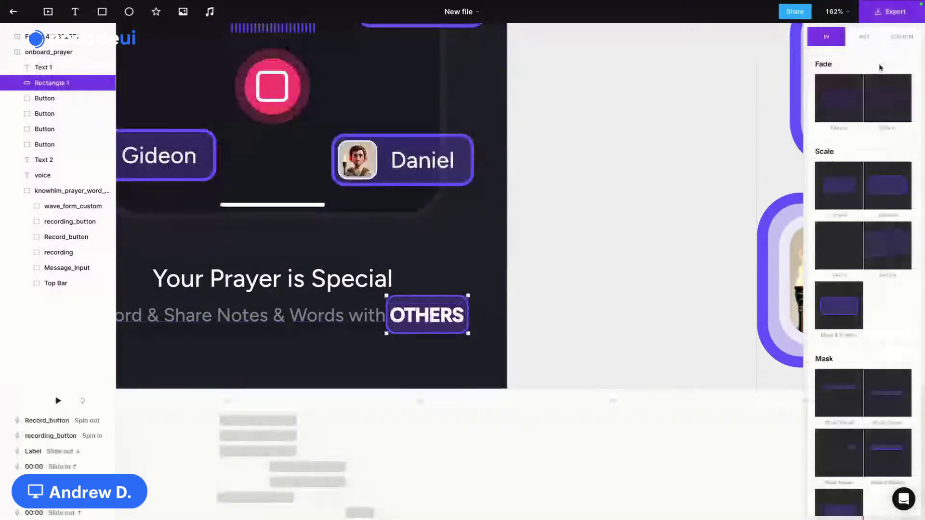
left_click(888, 104)
left_click(830, 496)
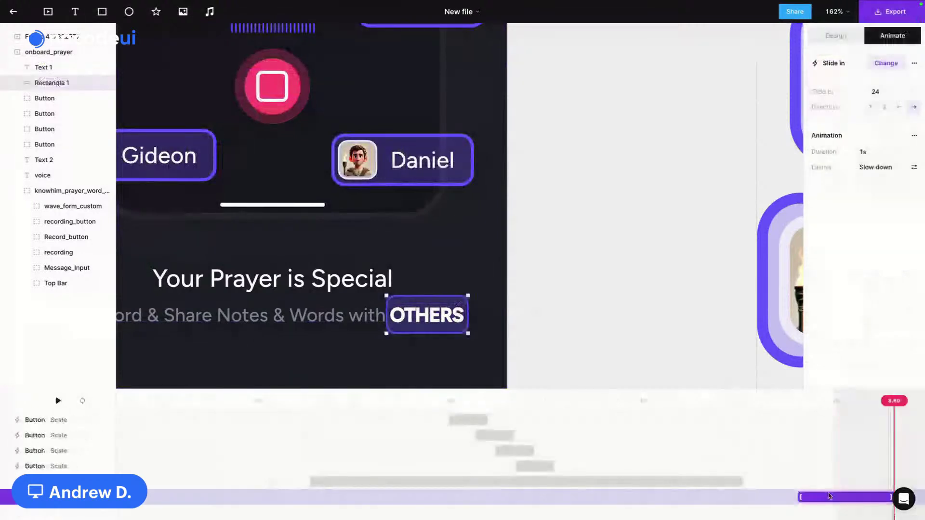
left_click_drag(830, 496, 678, 495)
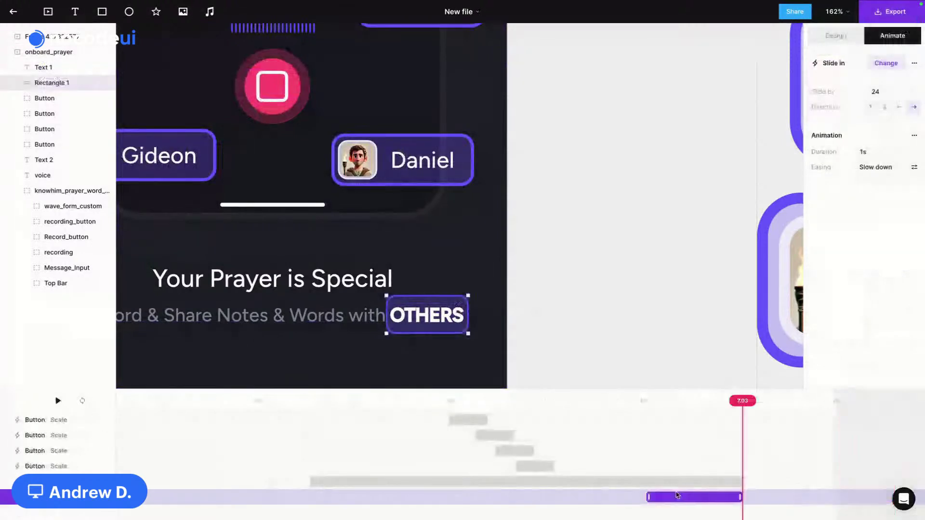
Step: Check the tagline's Grow in timing and move the rectangle's Slide in clip to start at about 3.5 s
scroll(73, 474, "up", 3)
scroll(74, 473, "up", 1)
left_click(76, 464)
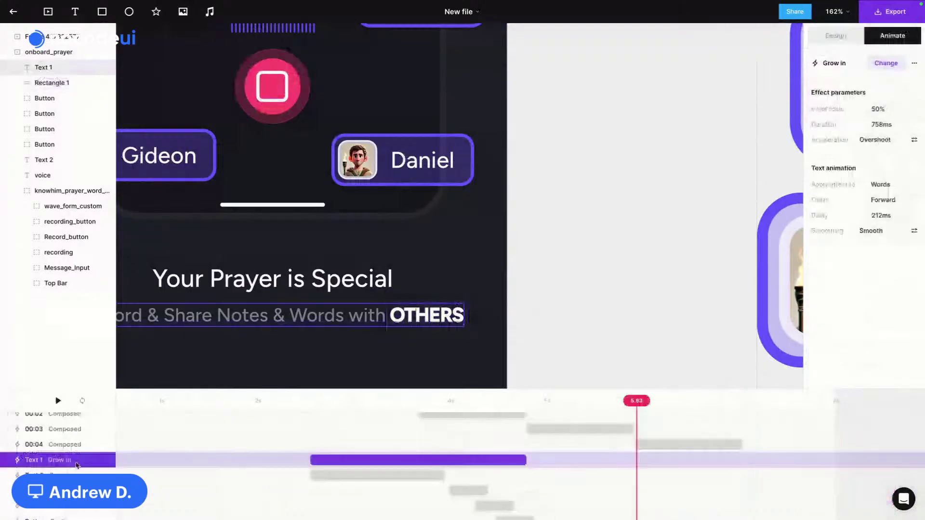
left_click(521, 447)
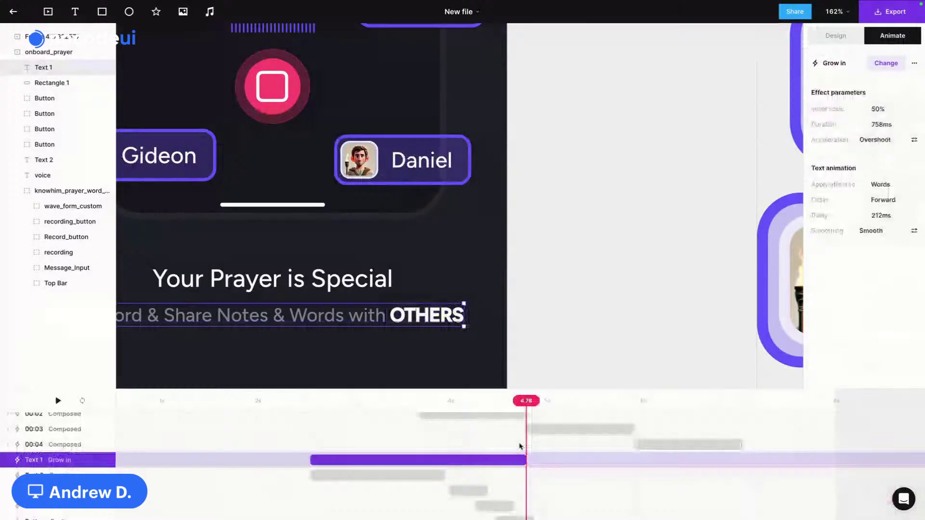
scroll(697, 491, "down", 3)
left_click_drag(697, 494, 413, 504)
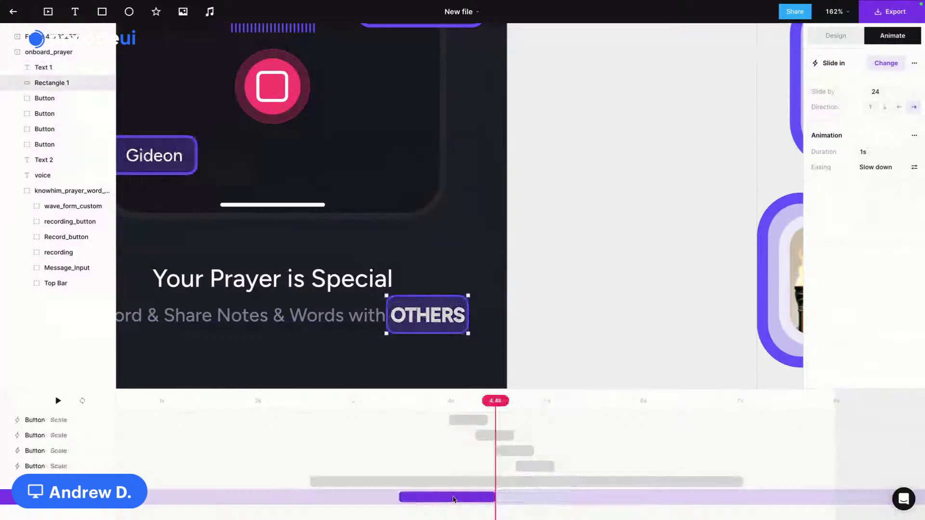
Step: Try a duration of 200 s for the rectangle's Slide in animation and preview it
left_click(862, 153)
type("200")
key("Return")
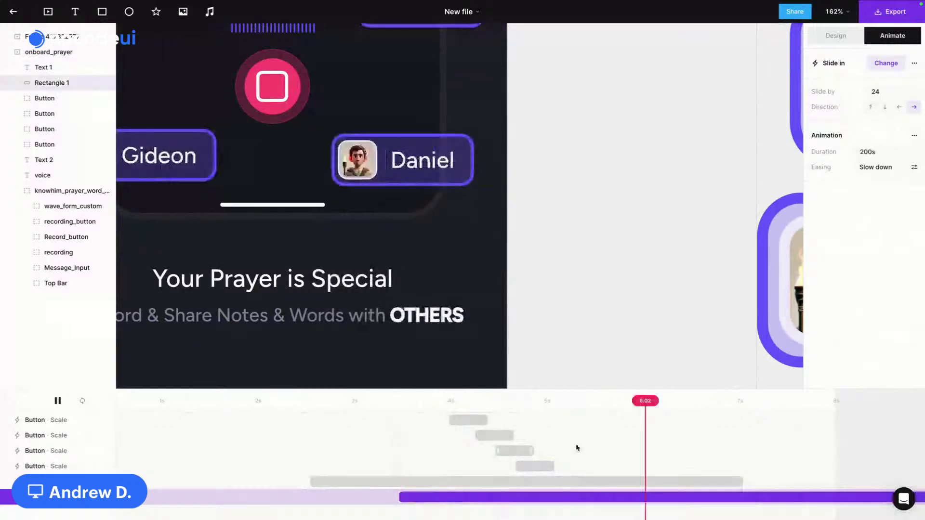
key("space")
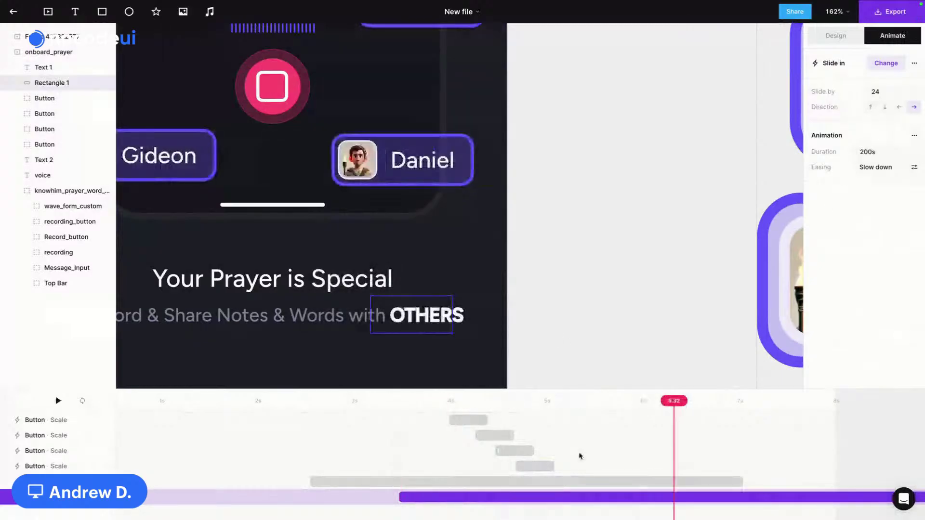
left_click(458, 498)
scroll(713, 498, "right", 6)
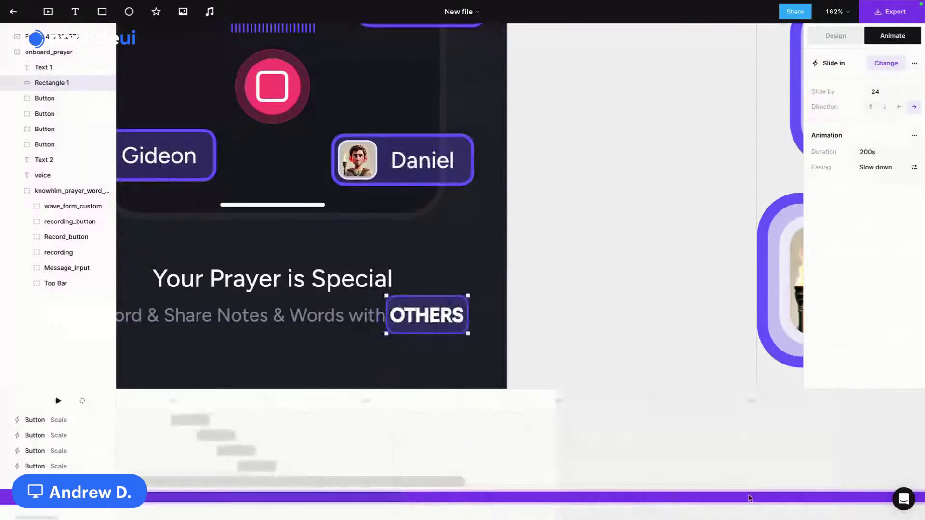
scroll(750, 498, "left", 7)
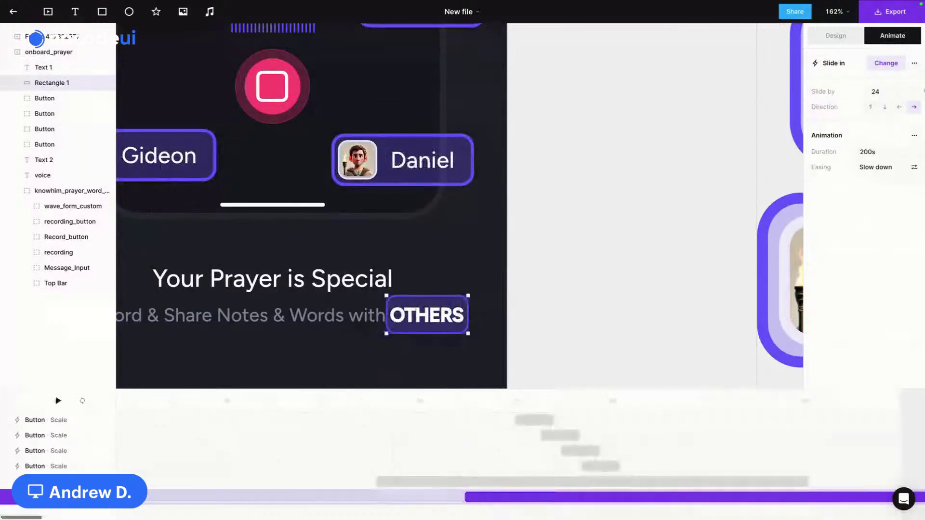
Step: Set the duration of the rectangle's Slide in animation to 0.2 s
left_click(868, 151)
type("0.")
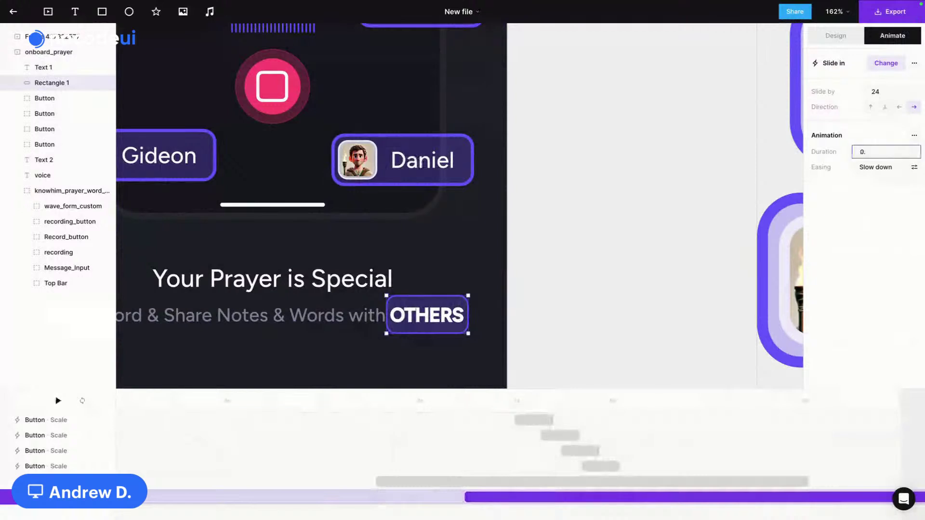
type("2")
key("Return")
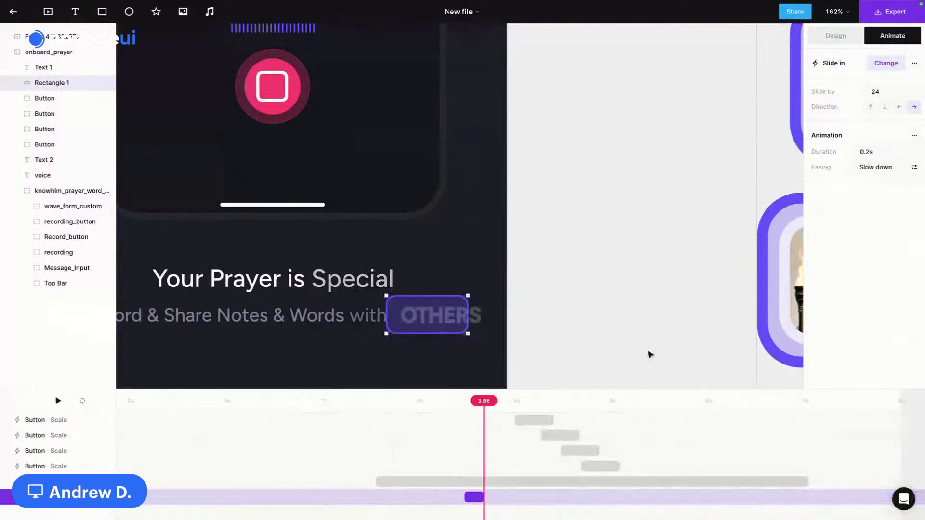
Step: Preview the rectangle's entrance behind OTHERS from 3 s and select its Slide in clip again
left_click(422, 401)
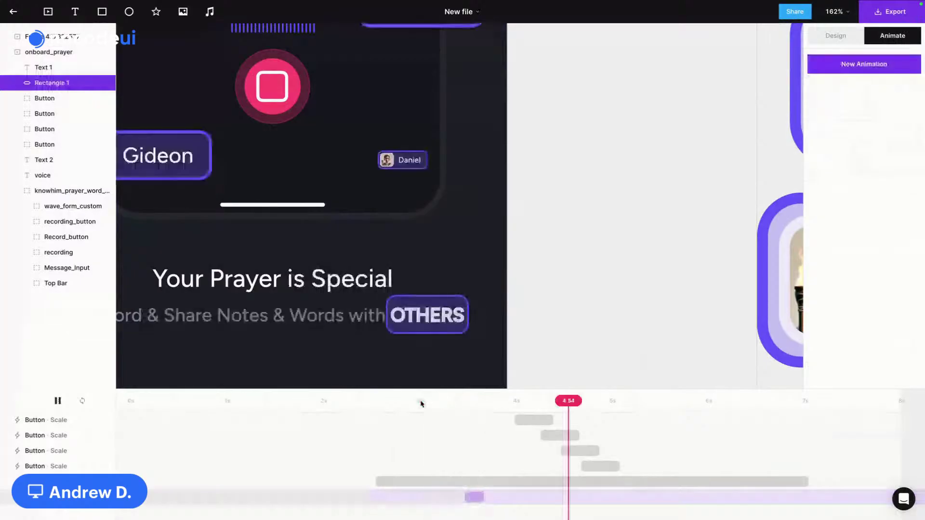
key("space")
left_click(474, 497)
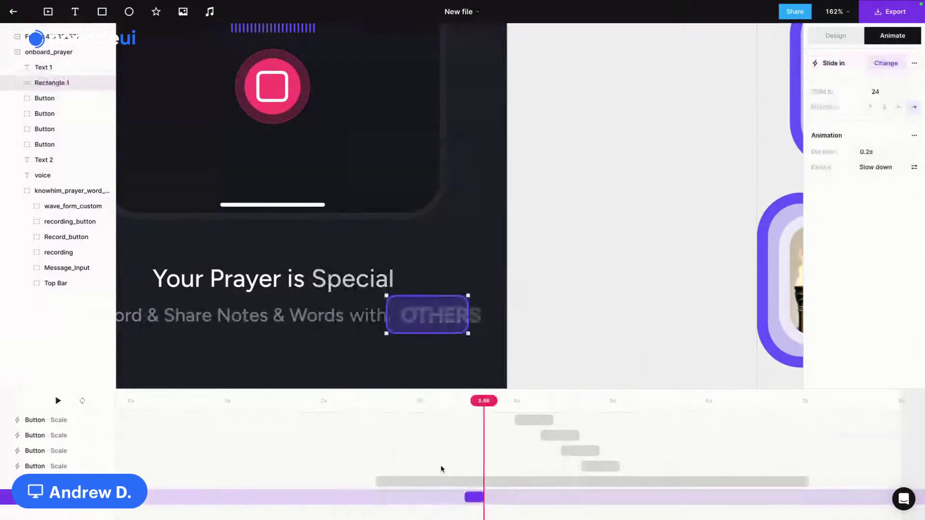
left_click_drag(465, 309, 471, 310)
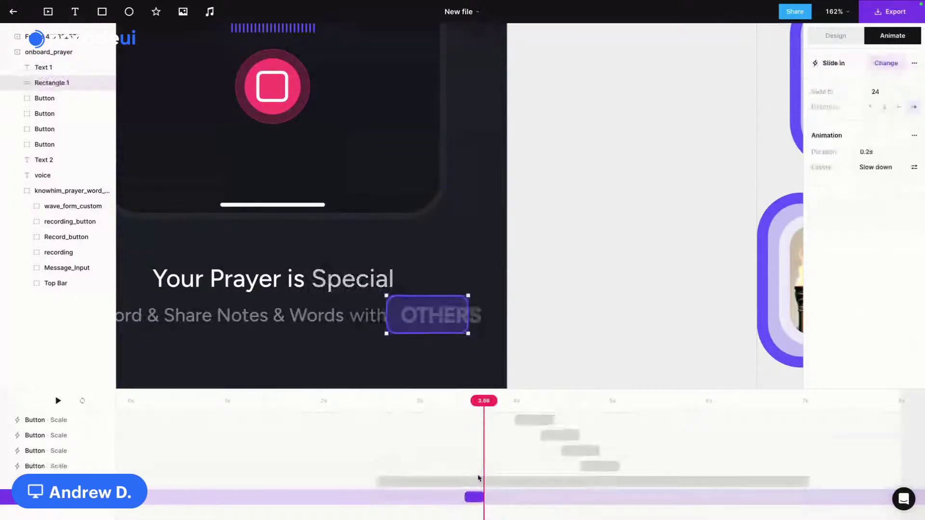
Step: Preview the rectangle's entrance from about 3 s and move its Slide in clip to start at about 4.2 s
left_click(412, 399)
key("space")
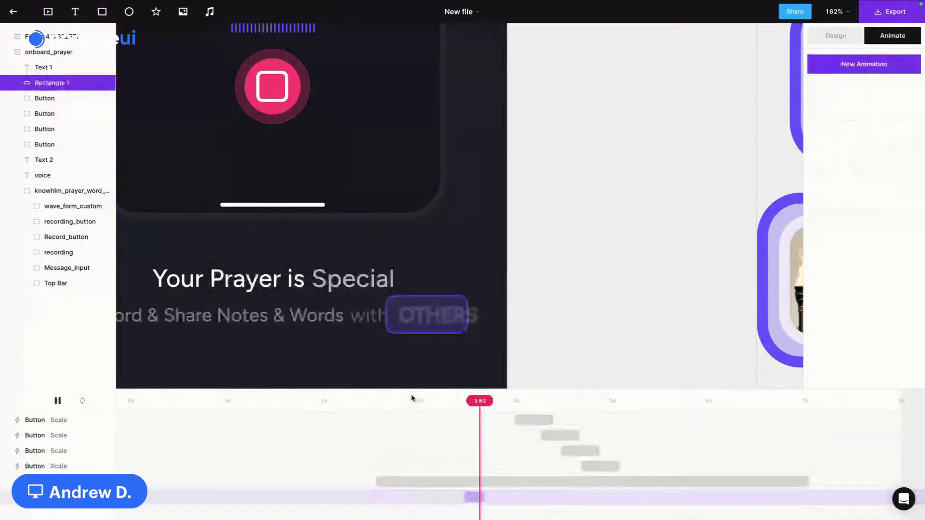
key("space")
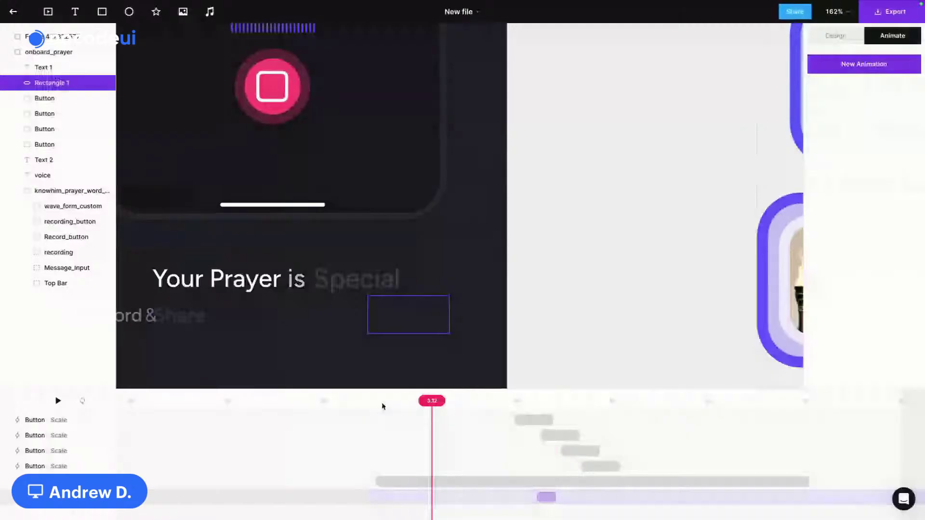
key("shift+0")
key("space")
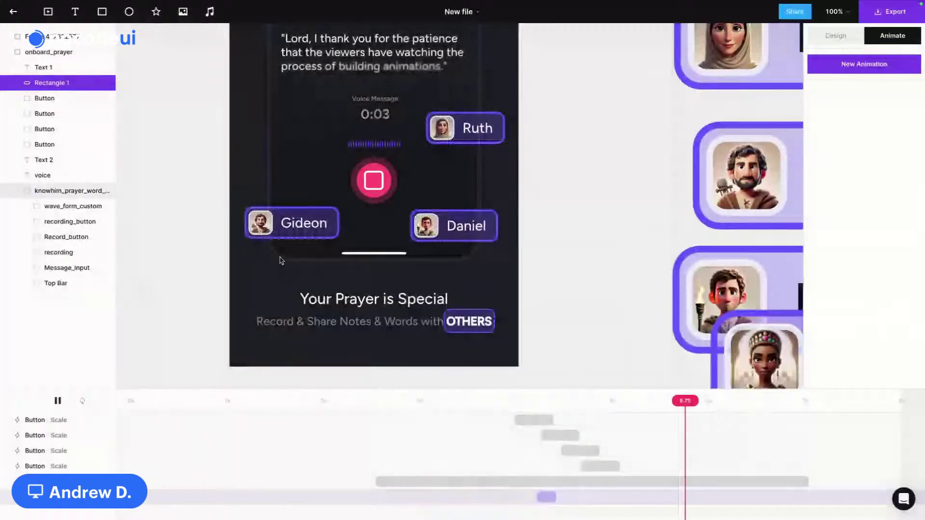
key("space")
Step: Adjust the tagline text and the rectangle behind OTHERS so it frames the word, making the rectangle about 107 px wide
left_click(440, 328)
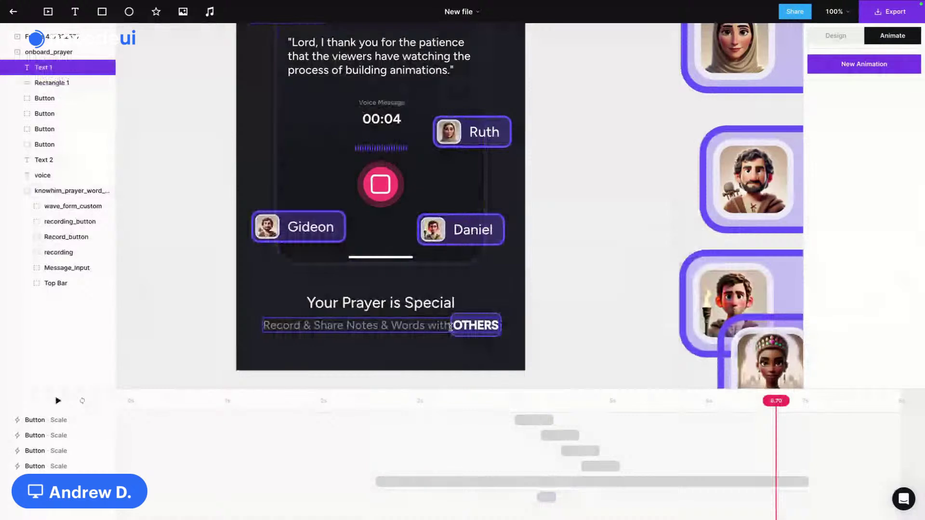
left_click(482, 337)
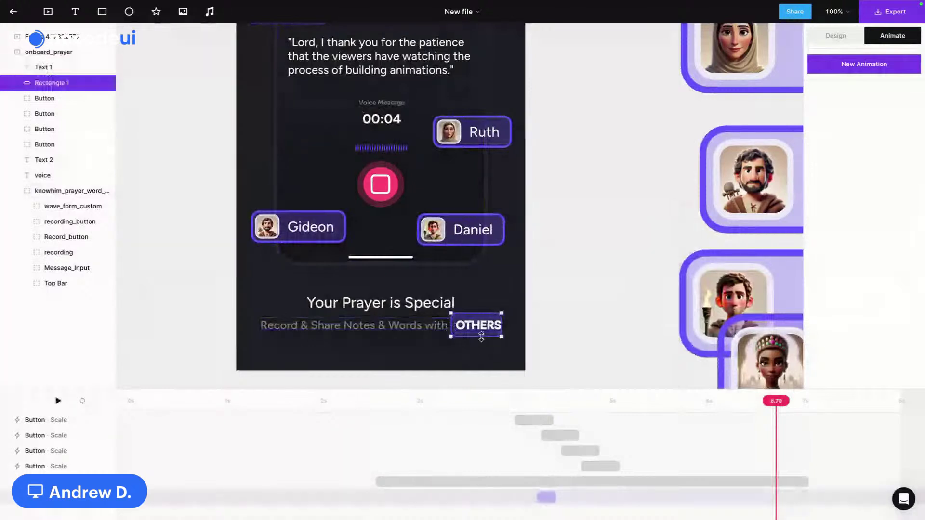
left_click_drag(479, 330, 511, 328)
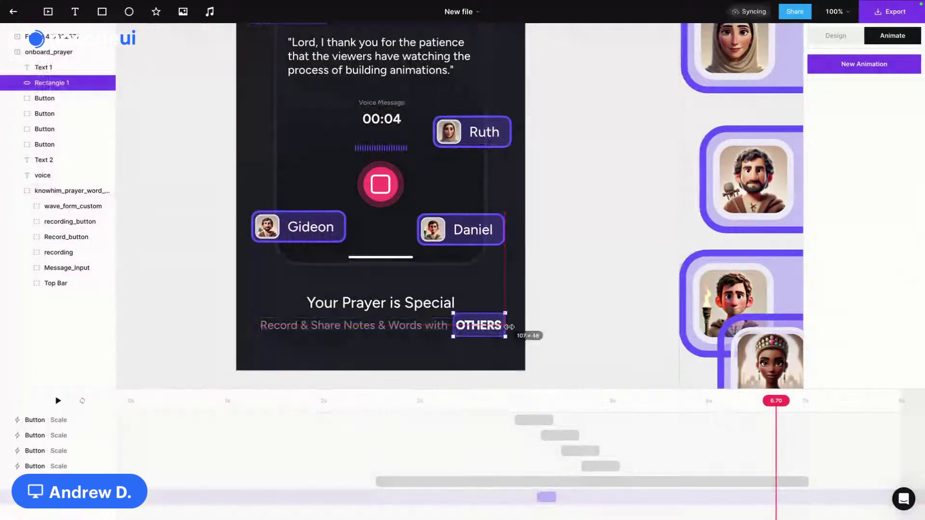
left_click_drag(510, 326, 497, 343)
Step: Play the complete onboard_prayer animation from 0 s to review it
scroll(510, 327, "up", 5)
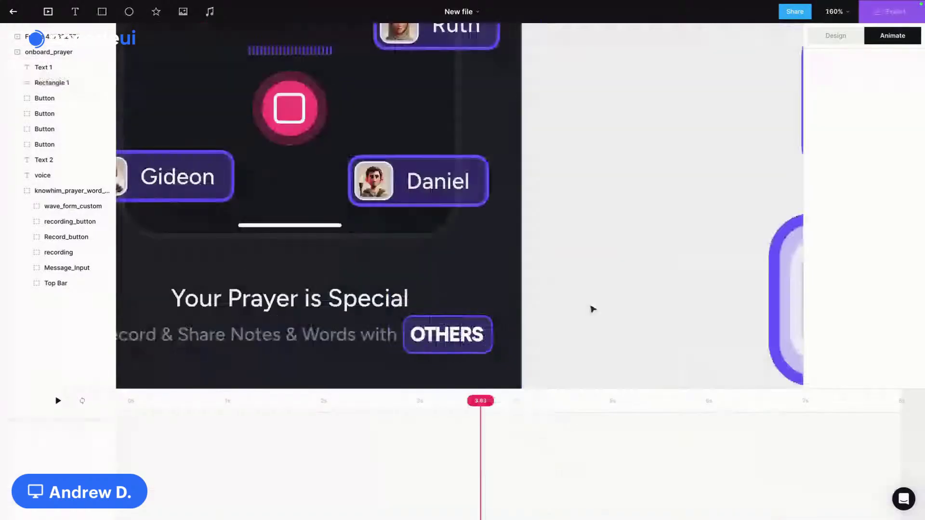
scroll(592, 308, "down", 5)
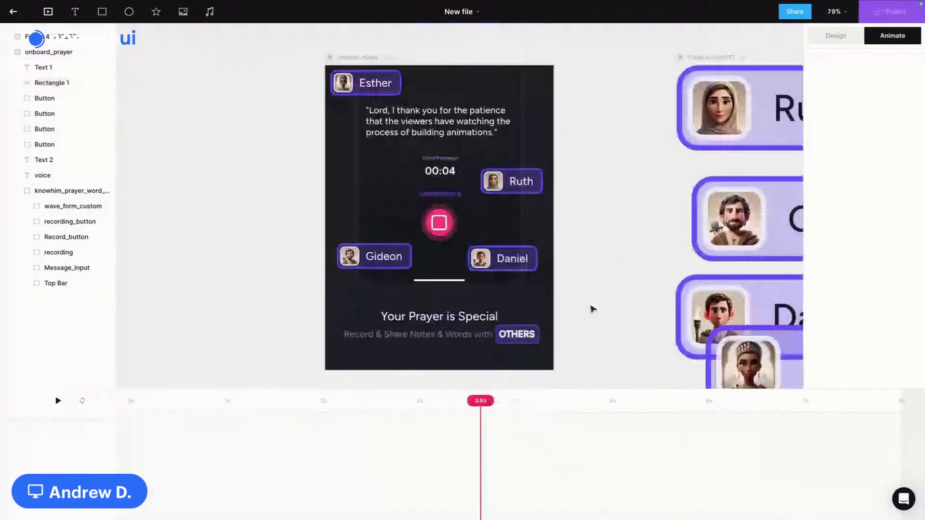
left_click(129, 401)
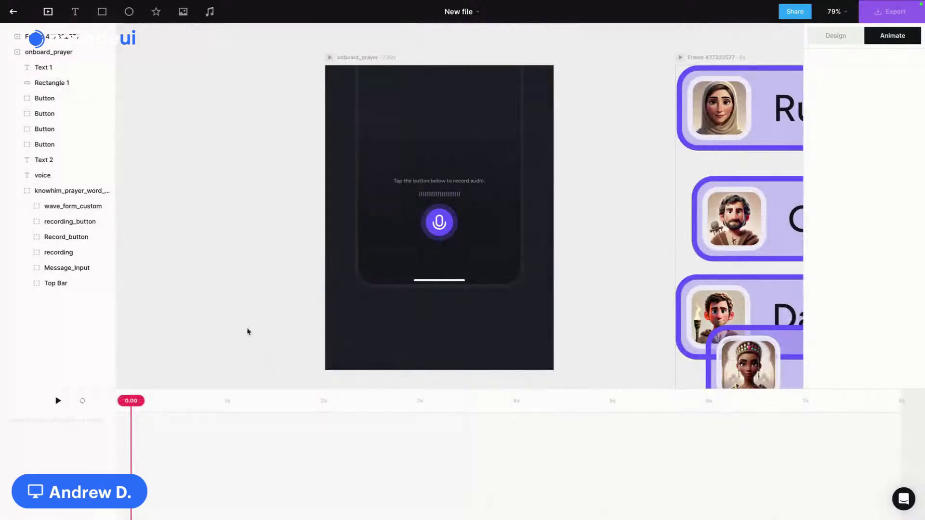
key("space")
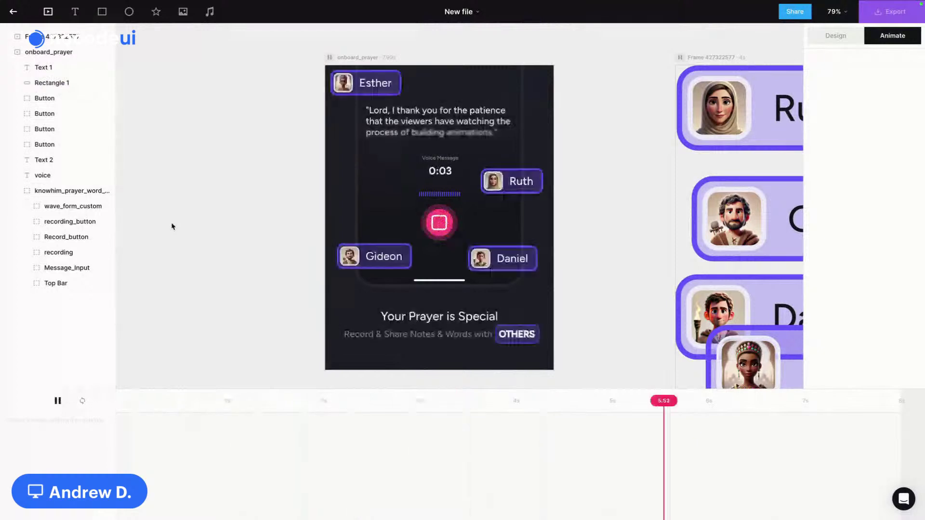
Step: Export the onboard_prayer artboard as a 720p video
left_click(385, 57)
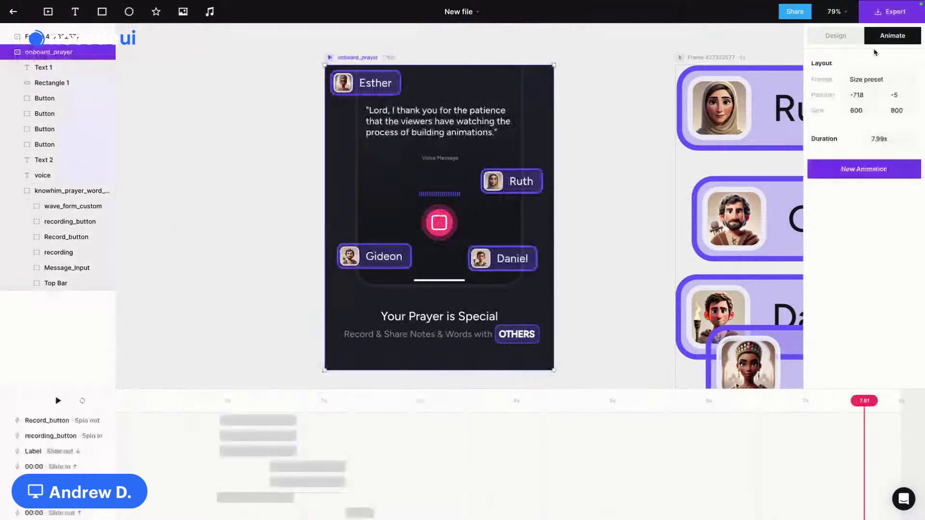
left_click(889, 14)
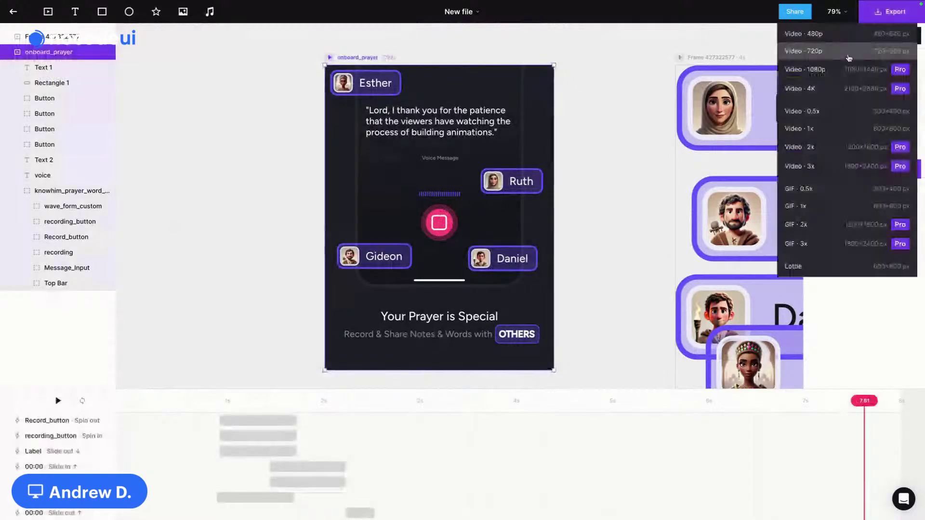
left_click(849, 53)
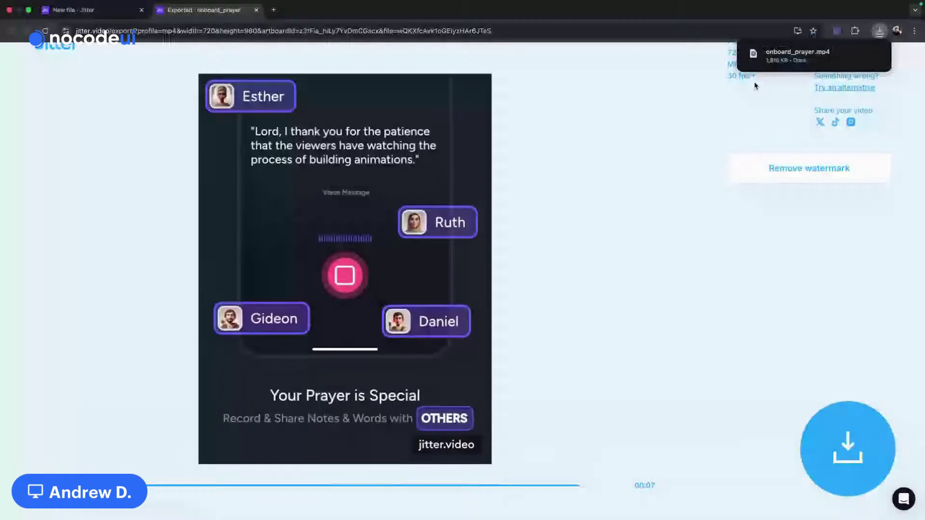
Step: Export the onboard_prayer artboard as a Lottie, check its file size, and download the JSON file
left_click(831, 271)
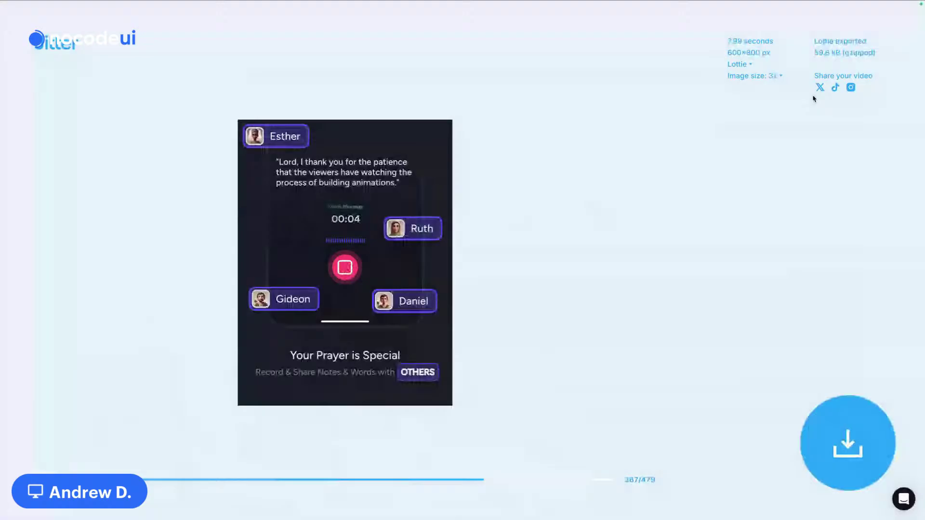
left_click_drag(815, 53, 838, 64)
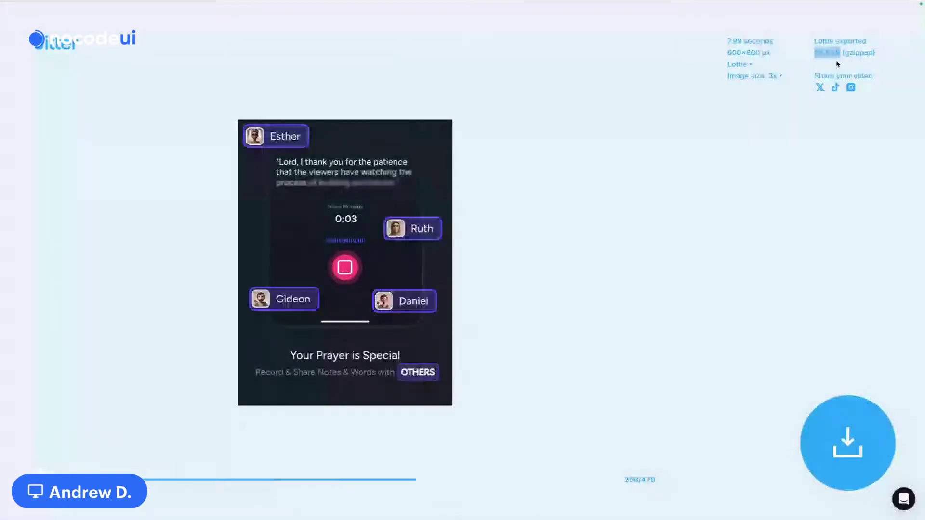
left_click(876, 413)
left_click(853, 444)
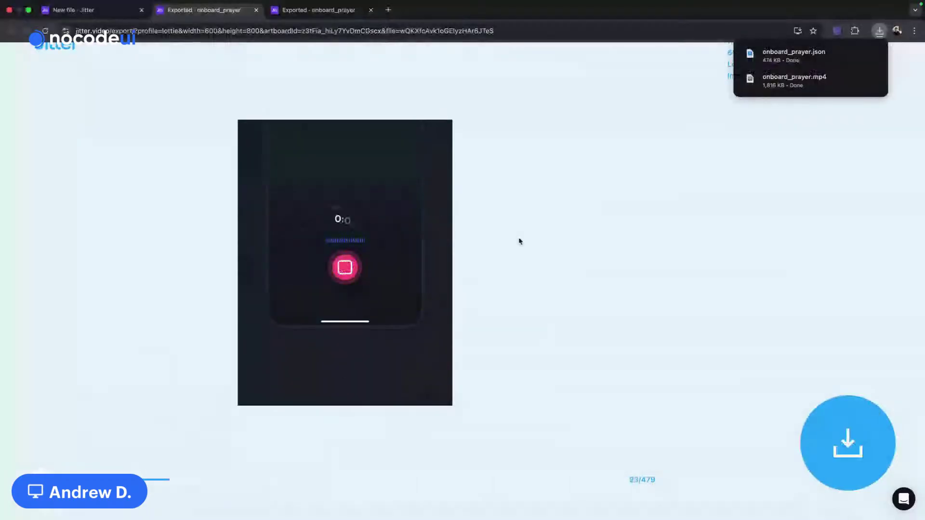
Step: Switch to FlutterFlow, upload onboard_prayer_record.json to the project's media assets, and copy its URL
key("super+Tab")
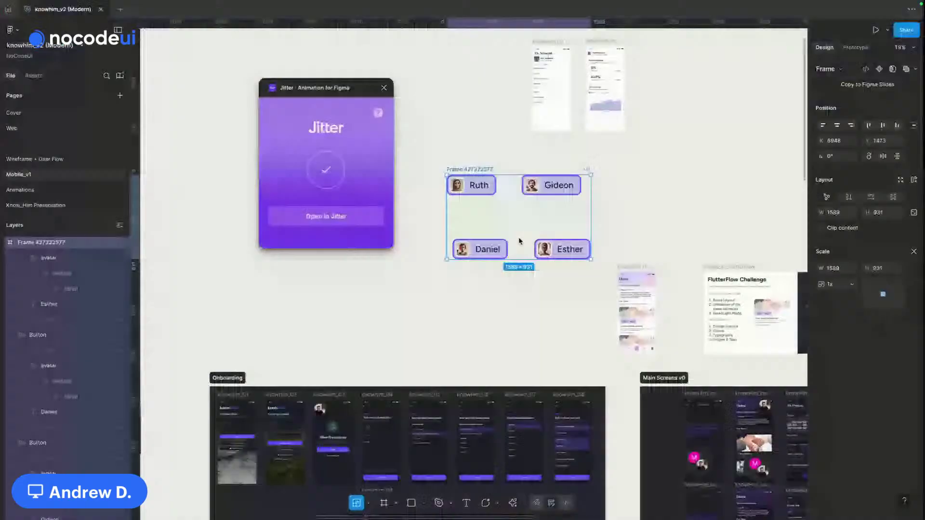
key("super+Tab")
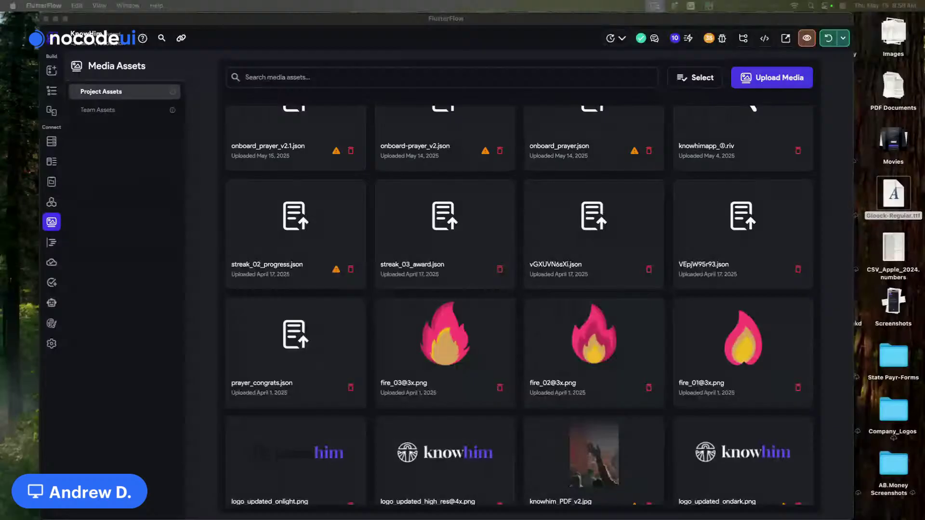
left_click_drag(0, 130, 94, 127)
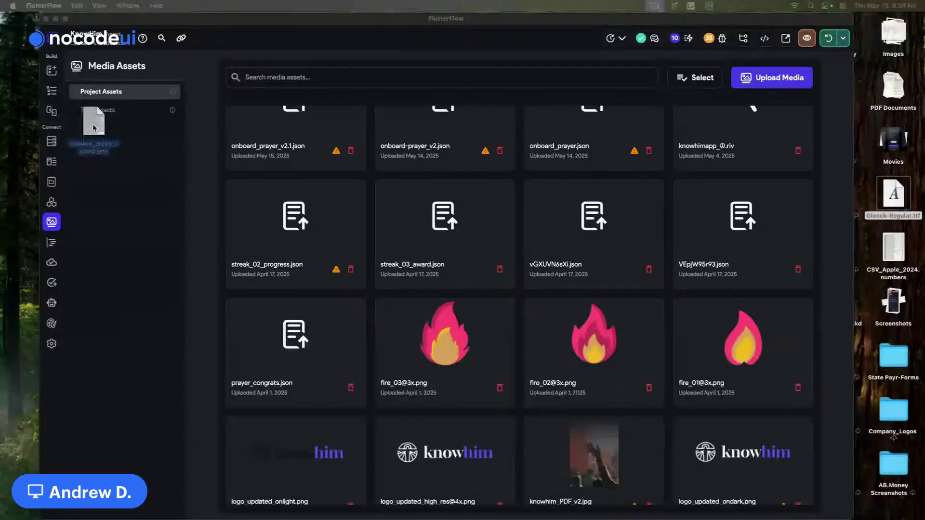
left_click_drag(94, 128, 368, 170)
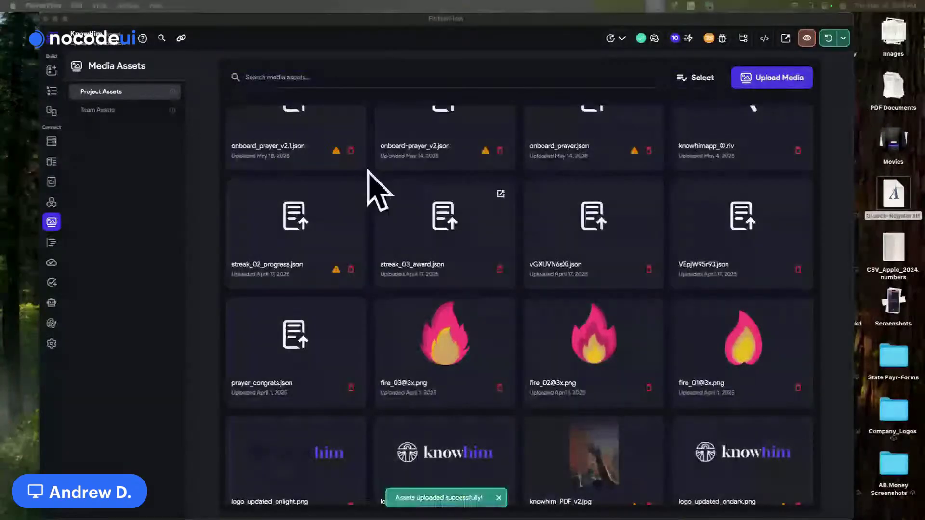
scroll(288, 142, "up", 2)
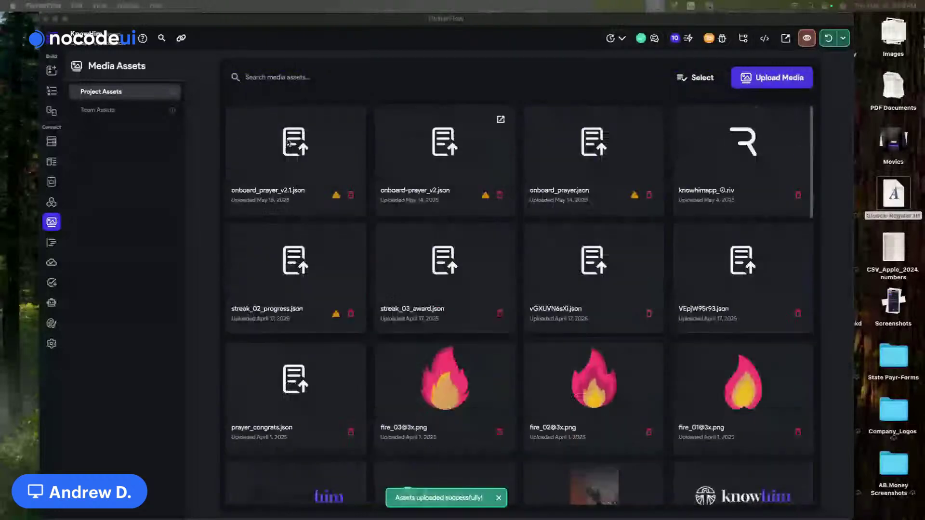
left_click(260, 131)
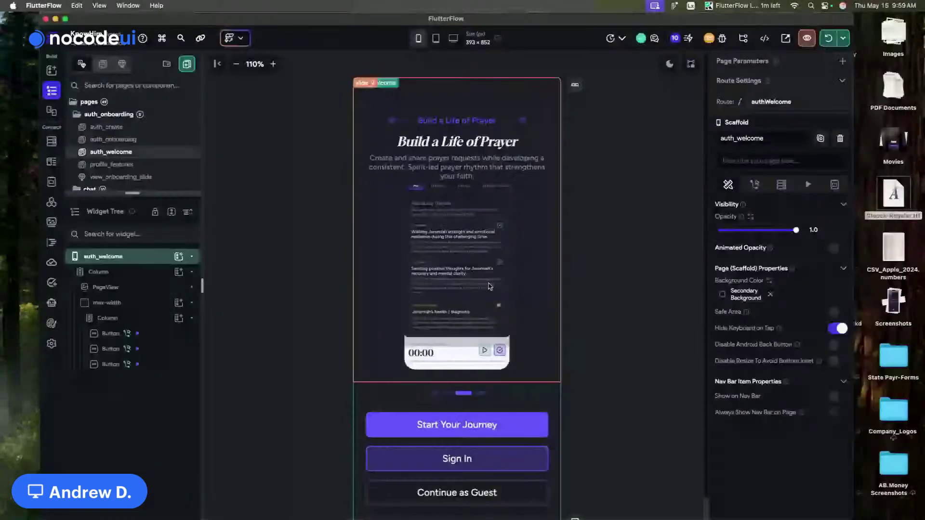
Step: Set the active page of the PageView on auth_welcome to Page 4
left_click(490, 286)
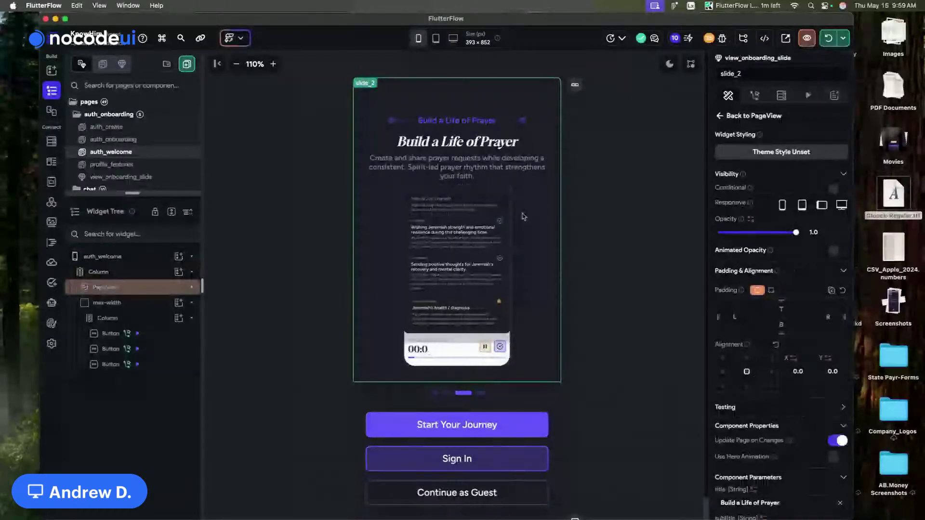
left_click(509, 384)
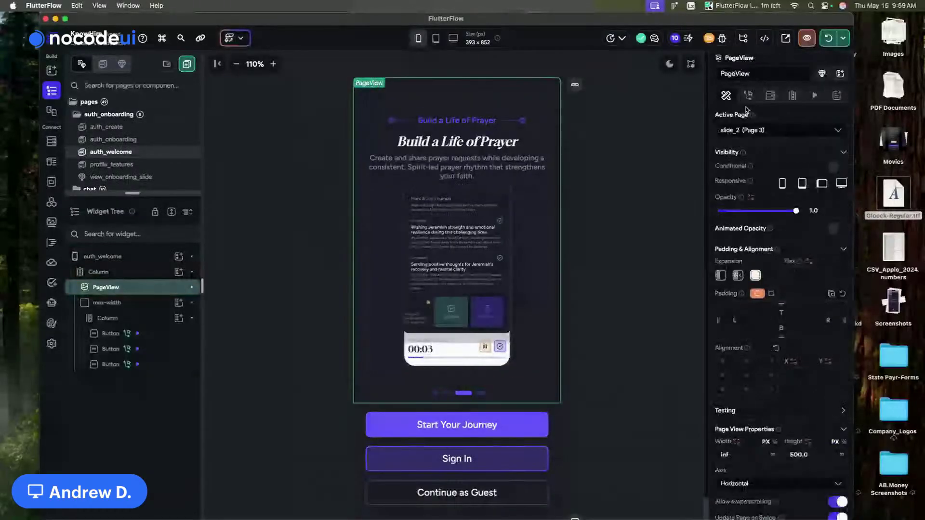
left_click(750, 130)
left_click(761, 202)
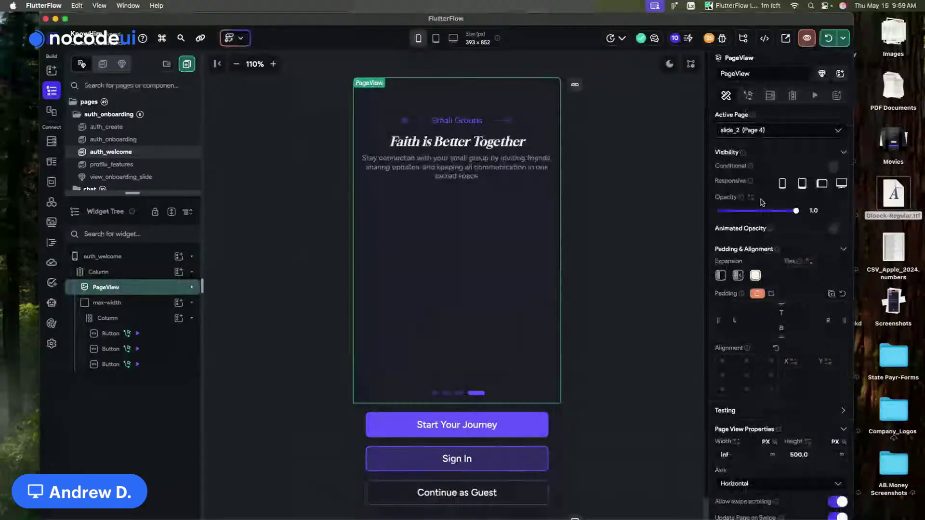
Step: Rename the onboarding slide component on the PageView's fourth page to slide_3
left_click(152, 289)
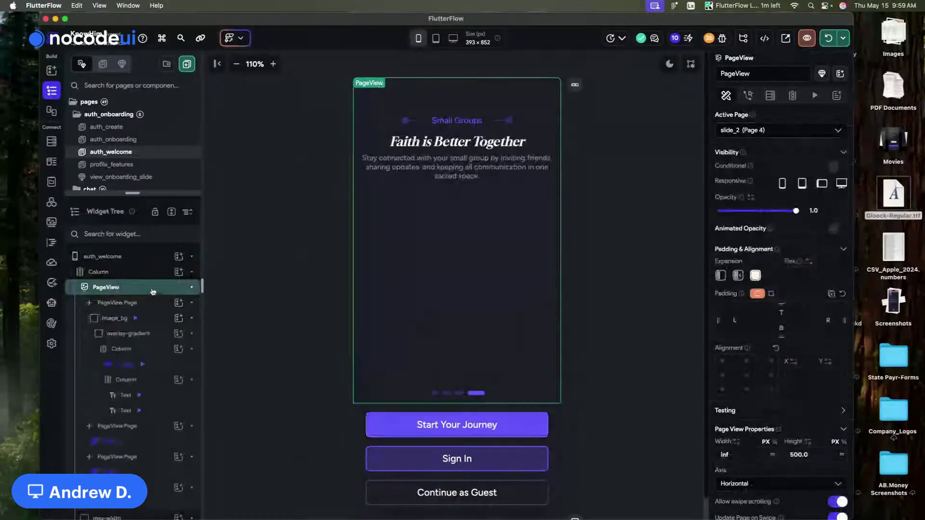
scroll(145, 362, "down", 3)
left_click(139, 443)
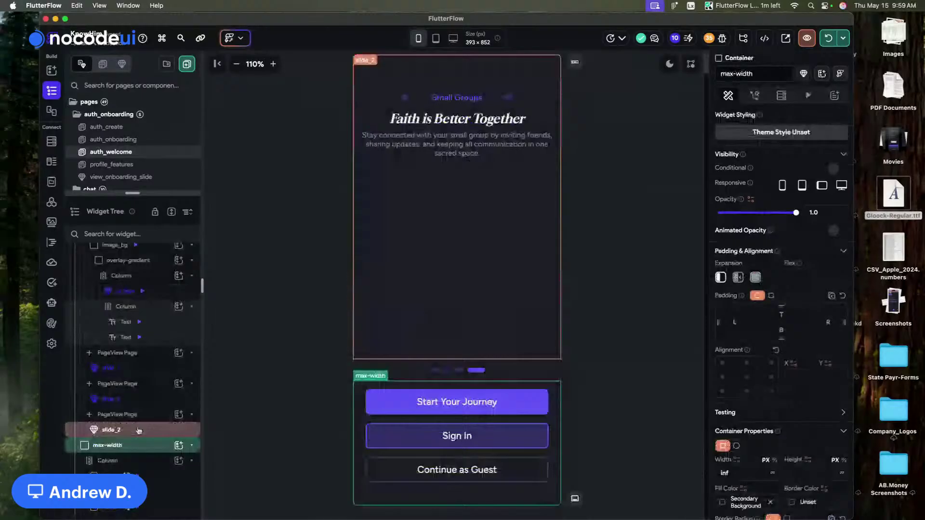
left_click(139, 431)
left_click(750, 72)
key("BackSpace")
type("3")
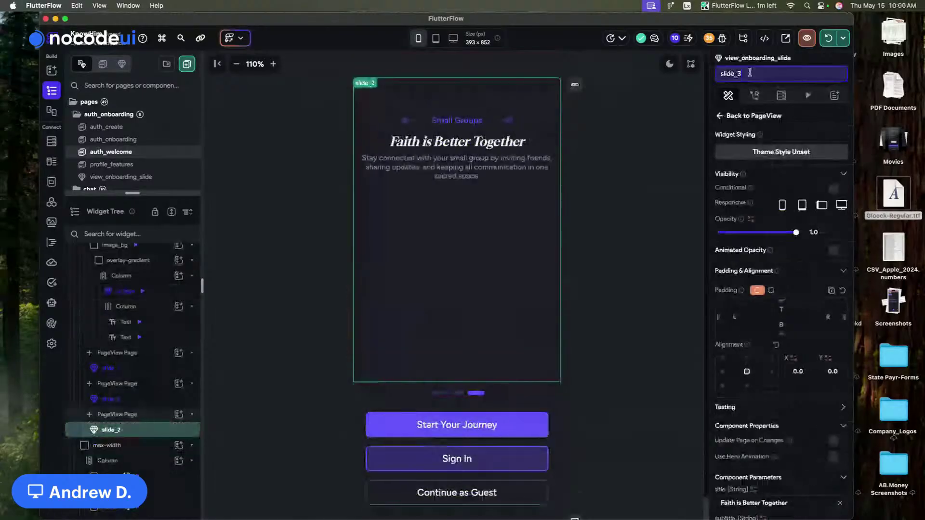
Step: Replace slide_3's lottie parameter with the storage URL of the uploaded onboard_prayer_record.json and deselect the slide
scroll(776, 302, "down", 6)
left_click(777, 302)
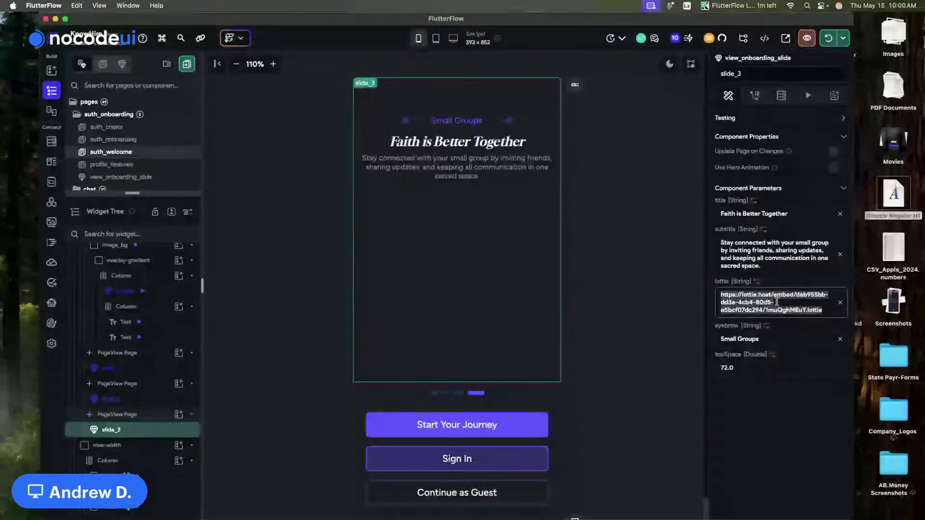
type("https://storage.googleapis.com/flutterflow-io-6f20.appspot.com/projects/know-him-m8ea40/assets/79ifnjbkvk1g/onboard_prayer_record.json")
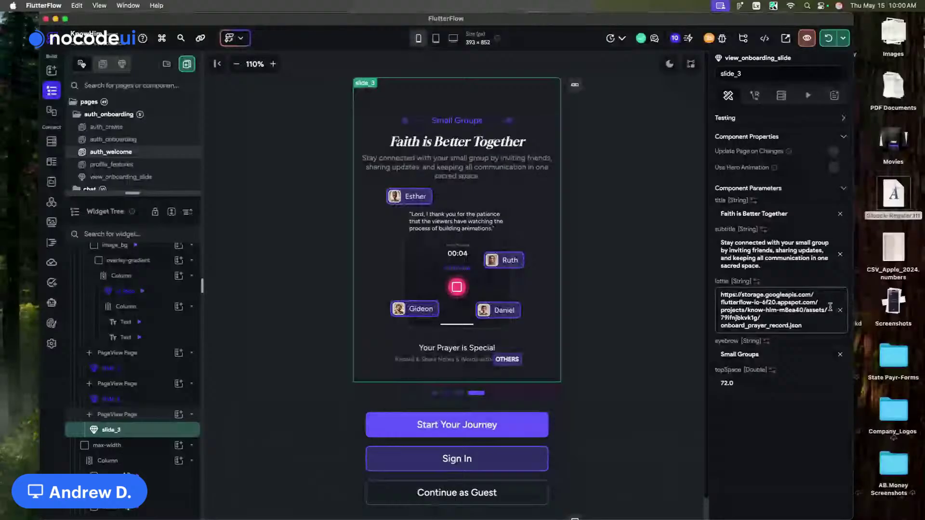
left_click(651, 290)
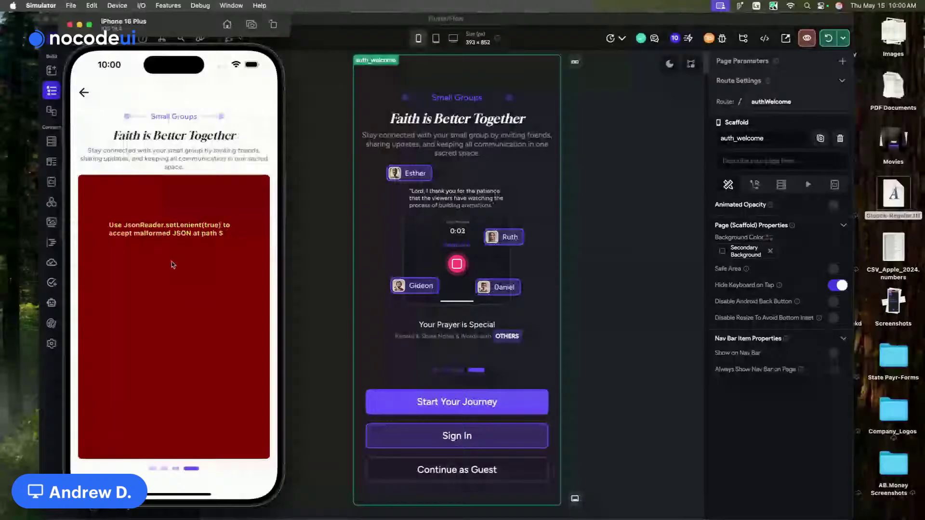
Step: Restart the local test run of the app on the iPhone 16 Plus simulator
left_click(650, 241)
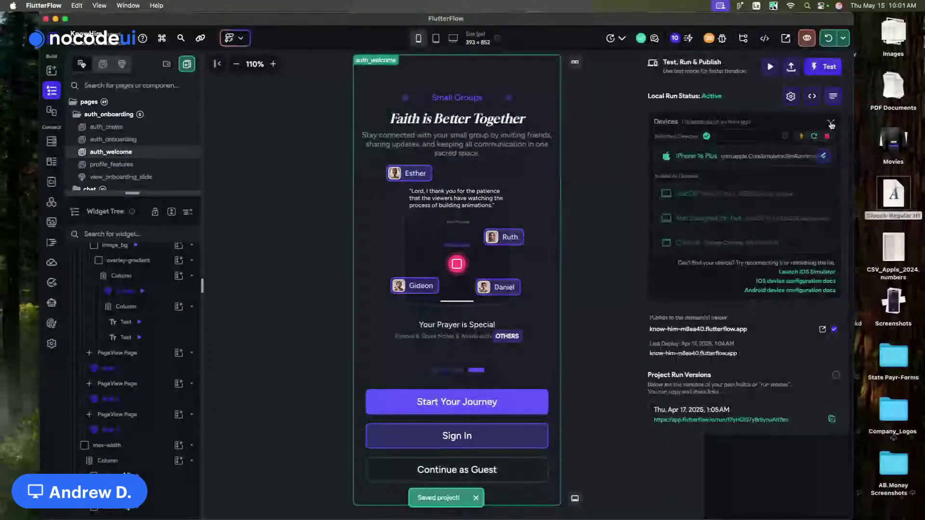
left_click(814, 137)
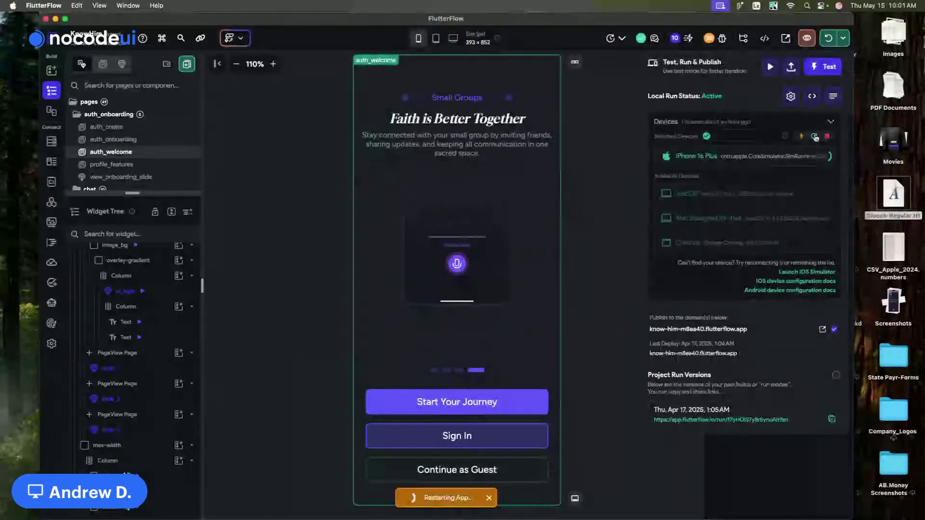